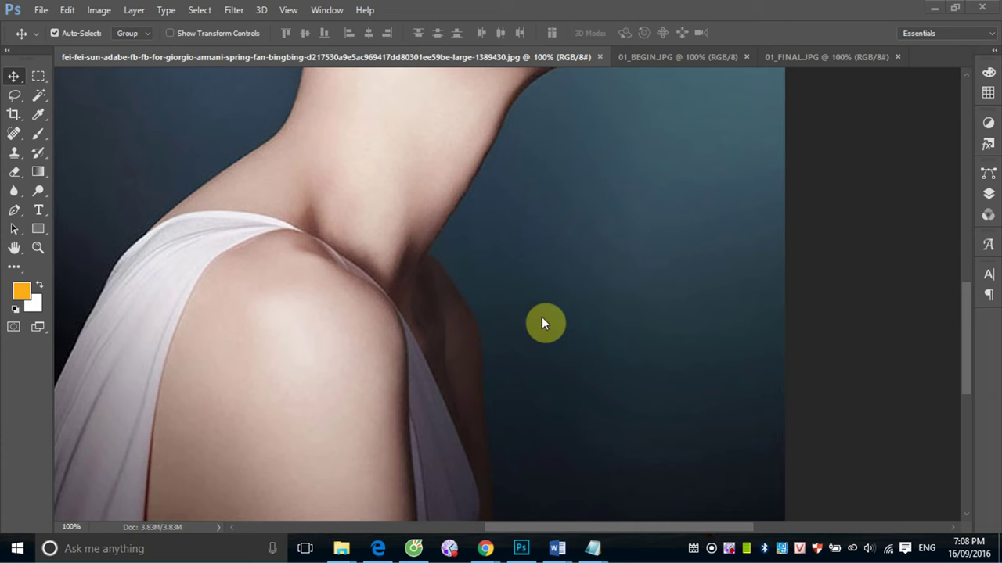
Flip between the fashion photo, 01_BEGIN.JPG and 01_FINAL.JPG document tabs to compare them
left_click(667, 58)
left_click(810, 60)
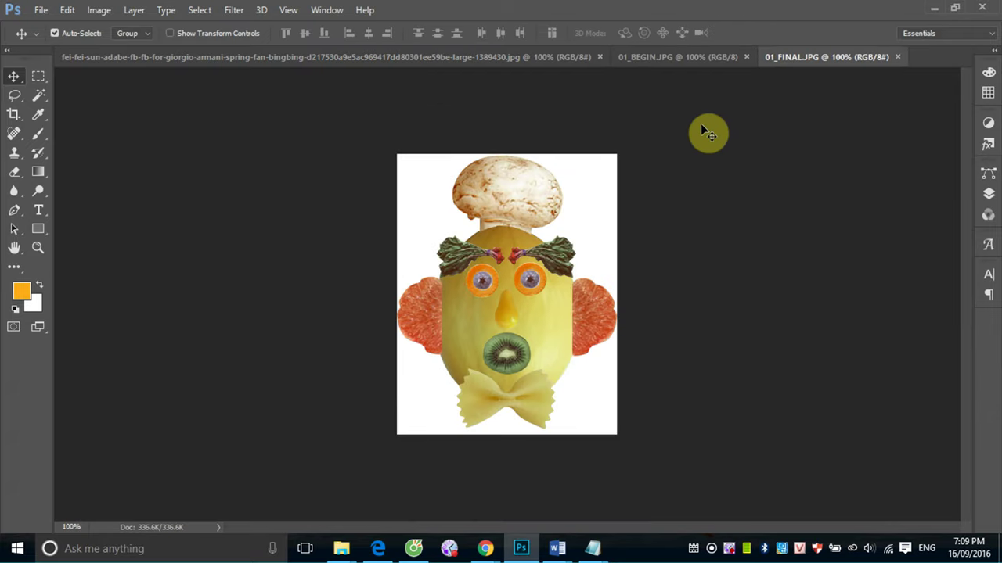
left_click(678, 61)
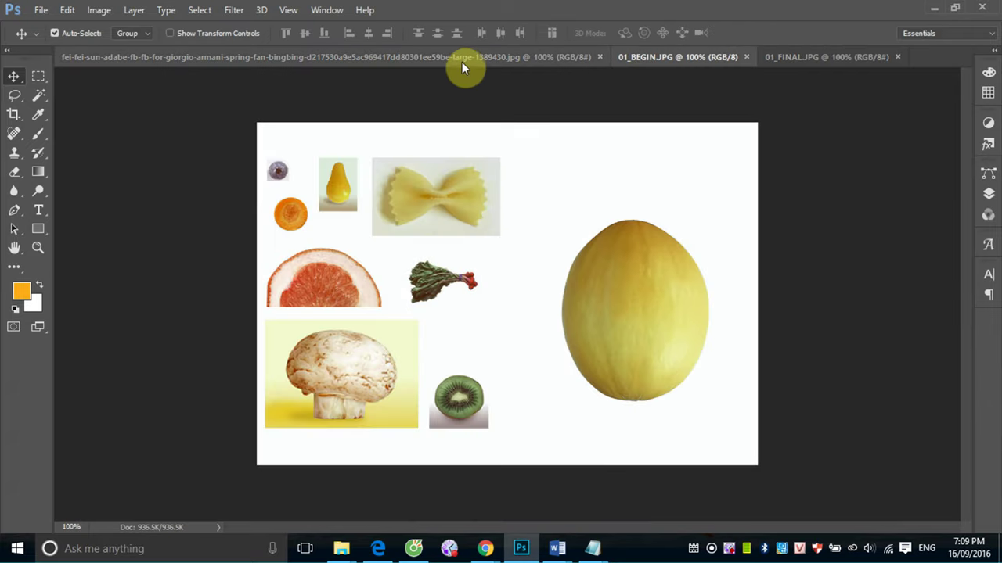
left_click(463, 60)
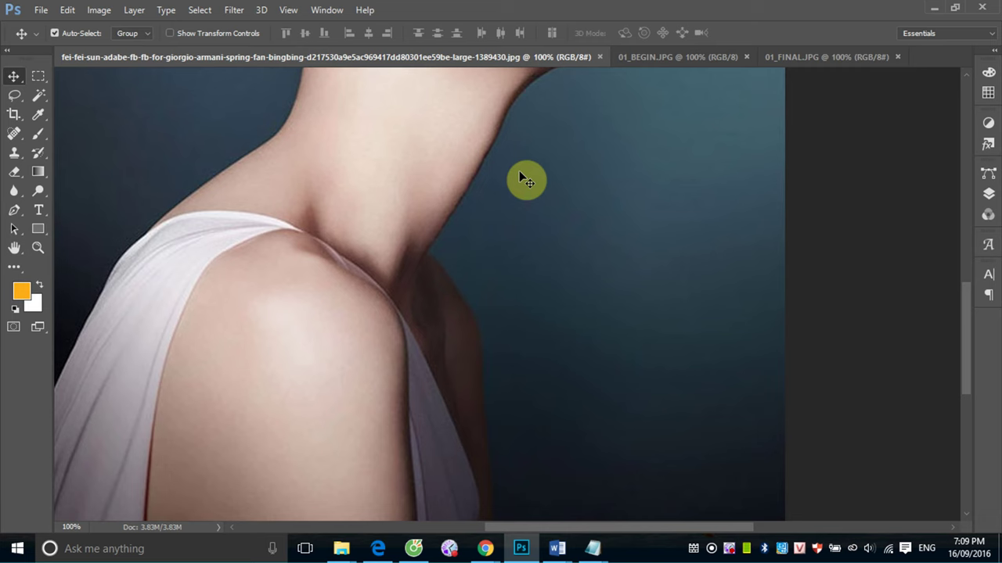
left_click(656, 58)
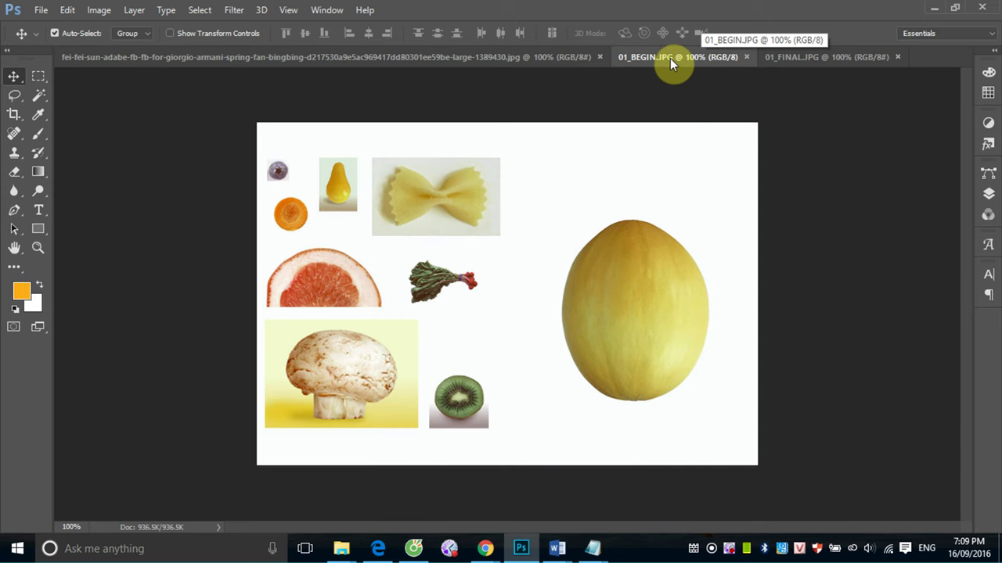
left_click(816, 60)
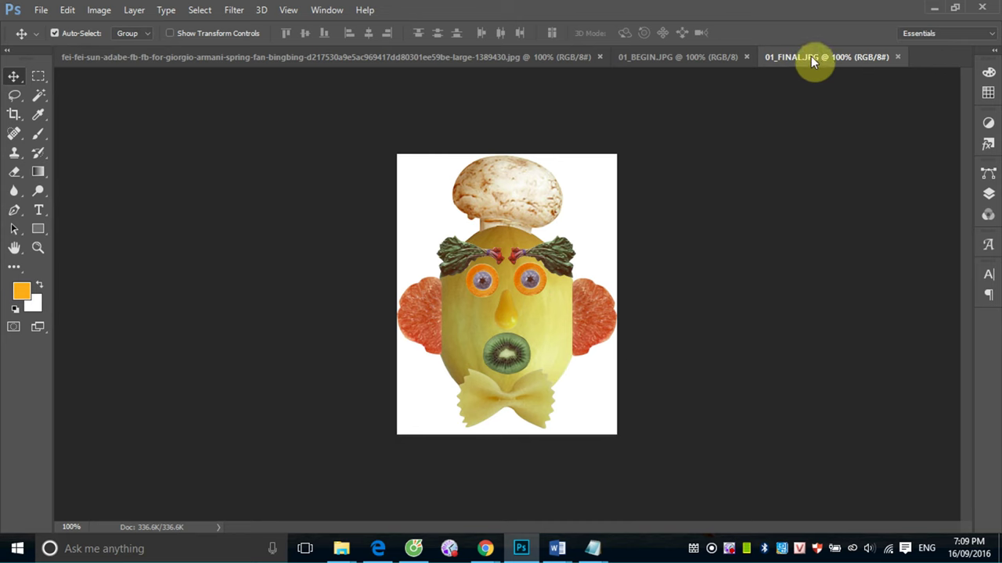
left_click(684, 58)
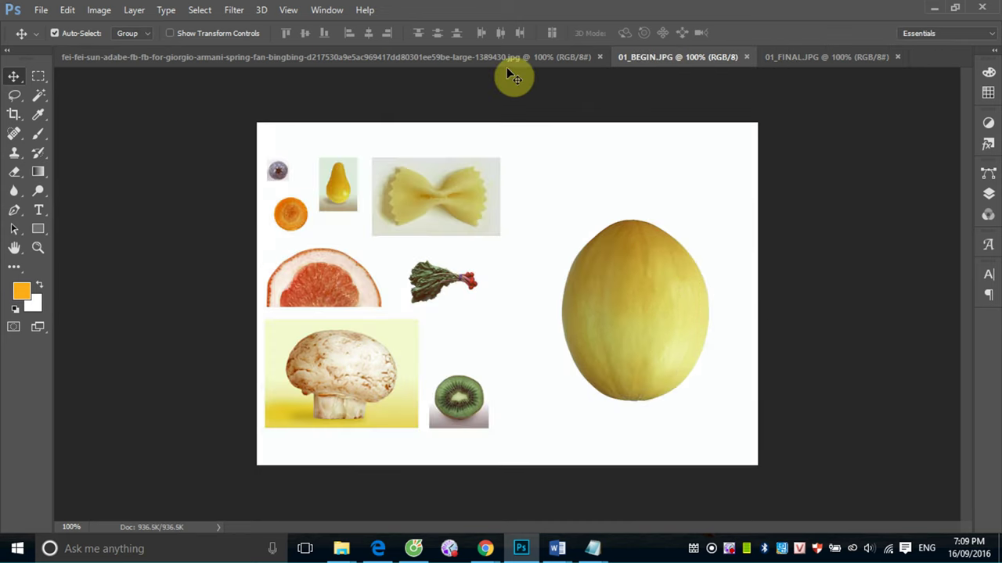
left_click(505, 60)
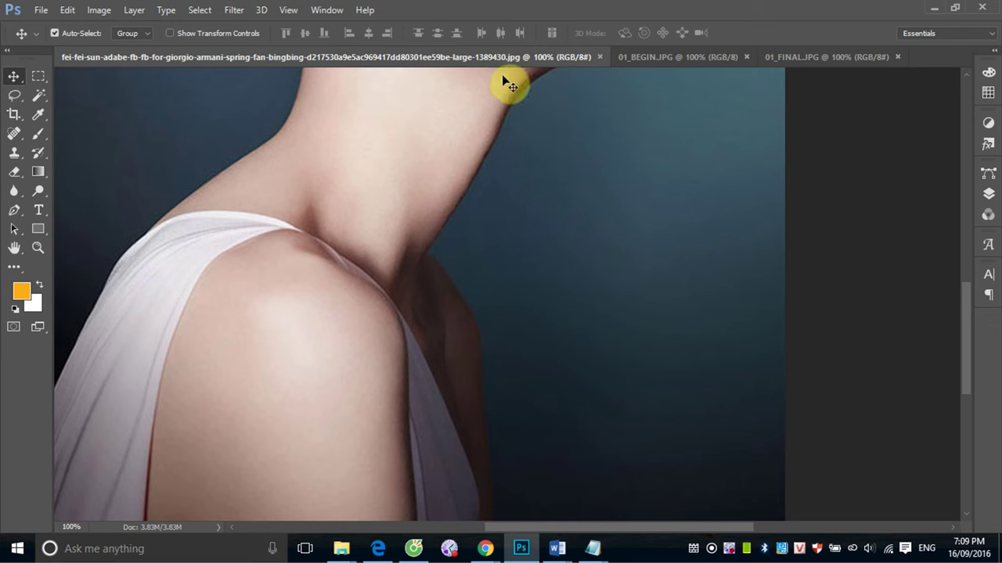
Float the 01_BEGIN.JPG window, move it, and dock it at the end of the tab bar
mouse_move(664, 56)
left_mouse_down()
mouse_move(659, 78)
mouse_move(331, 161)
left_mouse_up()
mouse_move(531, 164)
left_mouse_down()
mouse_move(302, 110)
mouse_move(666, 141)
mouse_move(398, 127)
mouse_move(671, 133)
left_mouse_up()
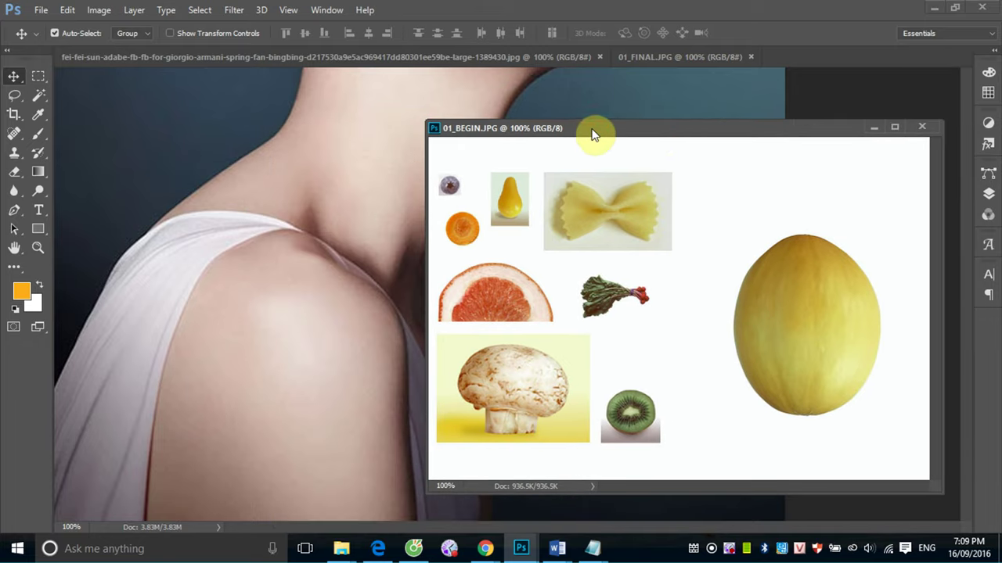
mouse_move(598, 129)
left_mouse_down()
mouse_move(626, 130)
mouse_move(771, 78)
mouse_move(783, 58)
left_mouse_up()
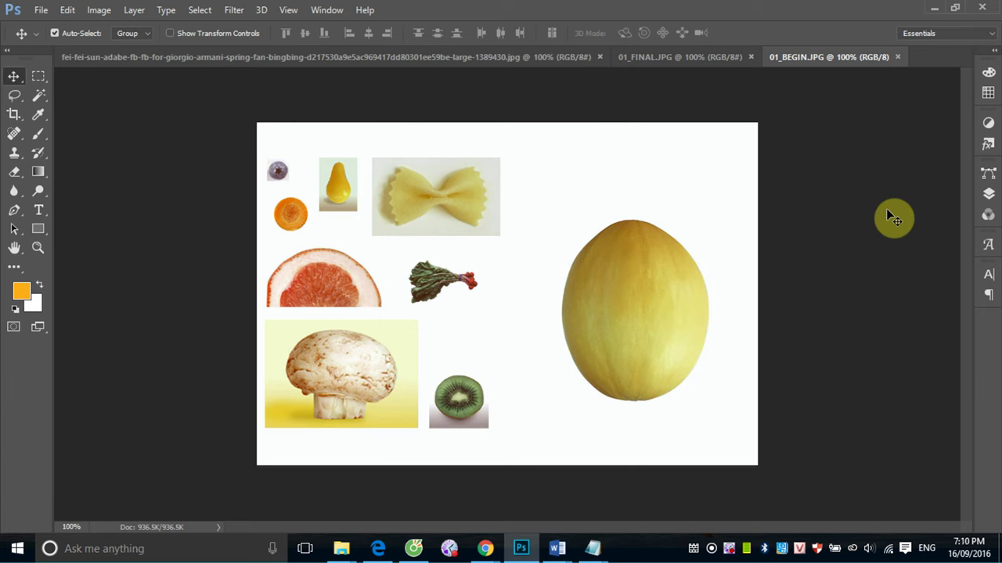
Tile the fashion photo, 01_FINAL.JPG and 01_BEGIN.JPG vertically, activating each pane in turn
left_click(328, 10)
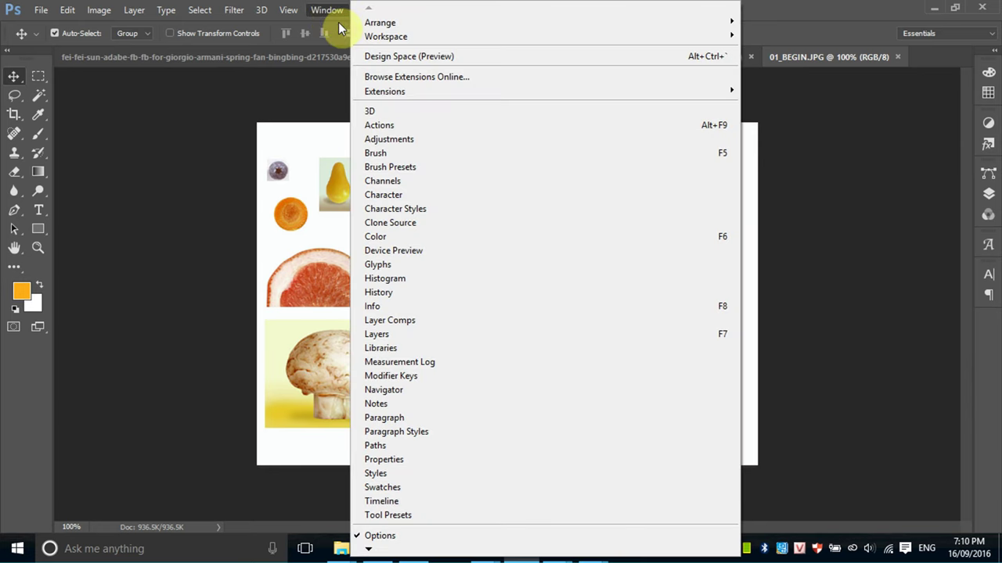
mouse_move(380, 22)
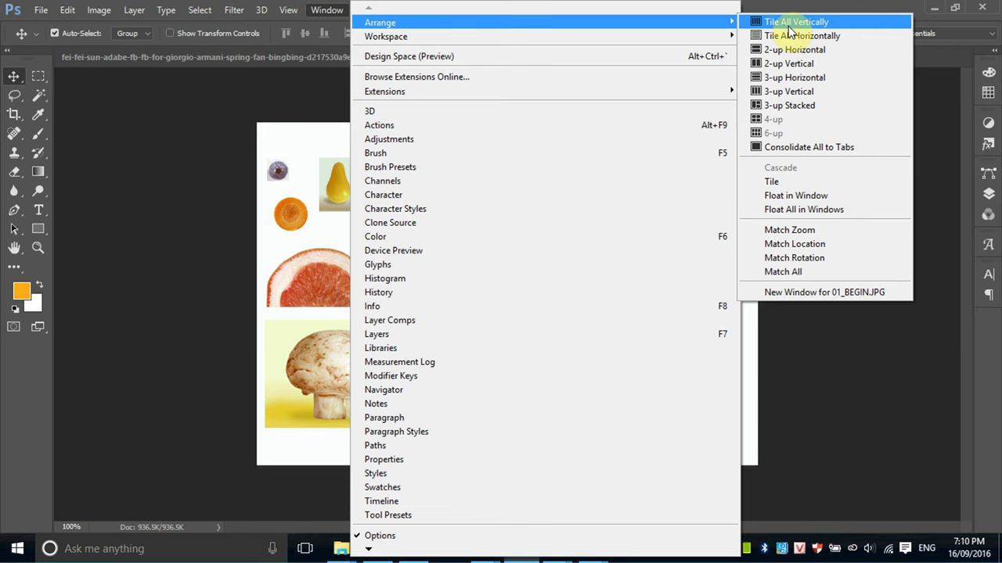
left_click(789, 23)
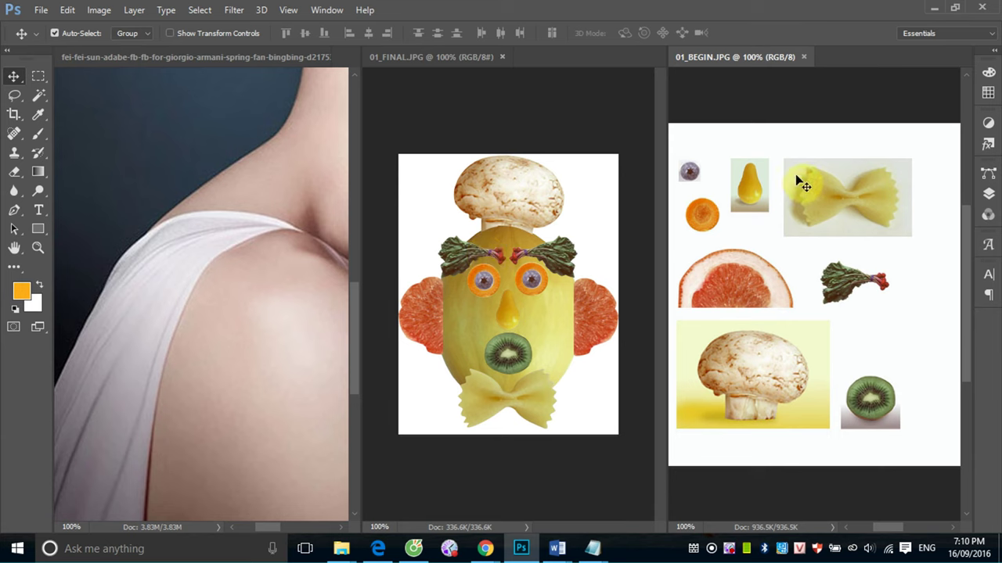
left_click(484, 242)
left_click(178, 242)
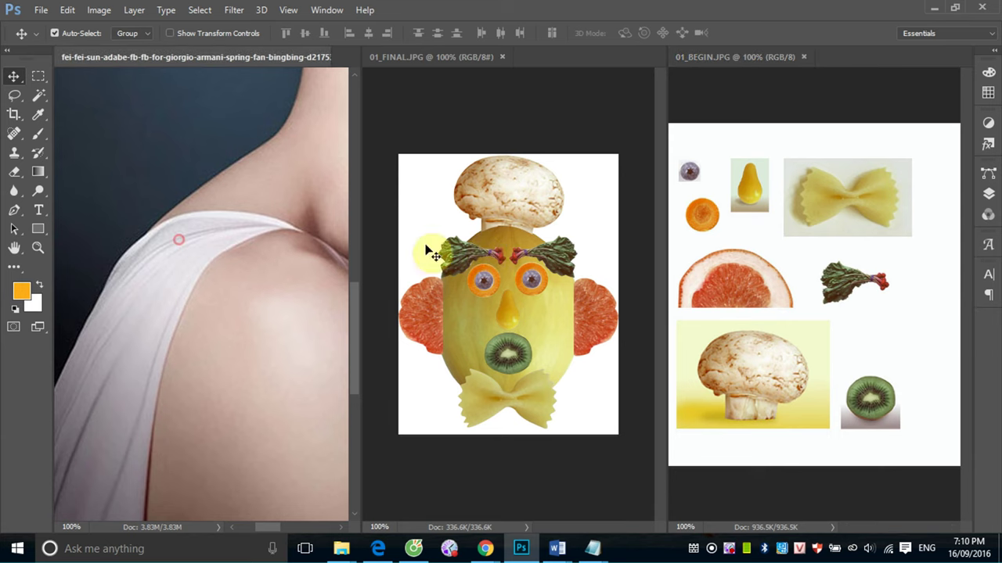
left_click(462, 252)
left_click(794, 250)
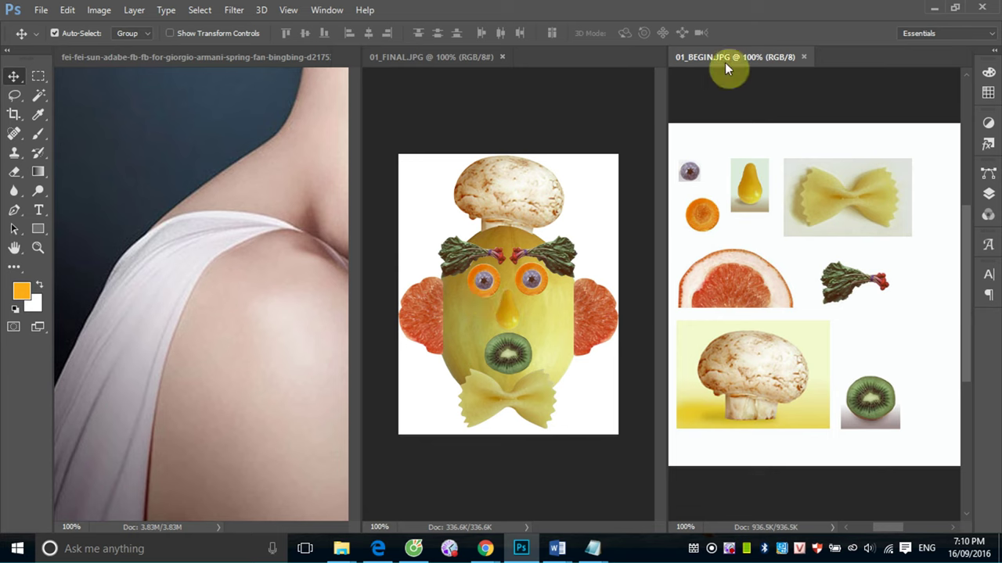
Try Tile All Horizontally and 2-up Horizontal, then settle on the 2-up Vertical layout
left_click(339, 16)
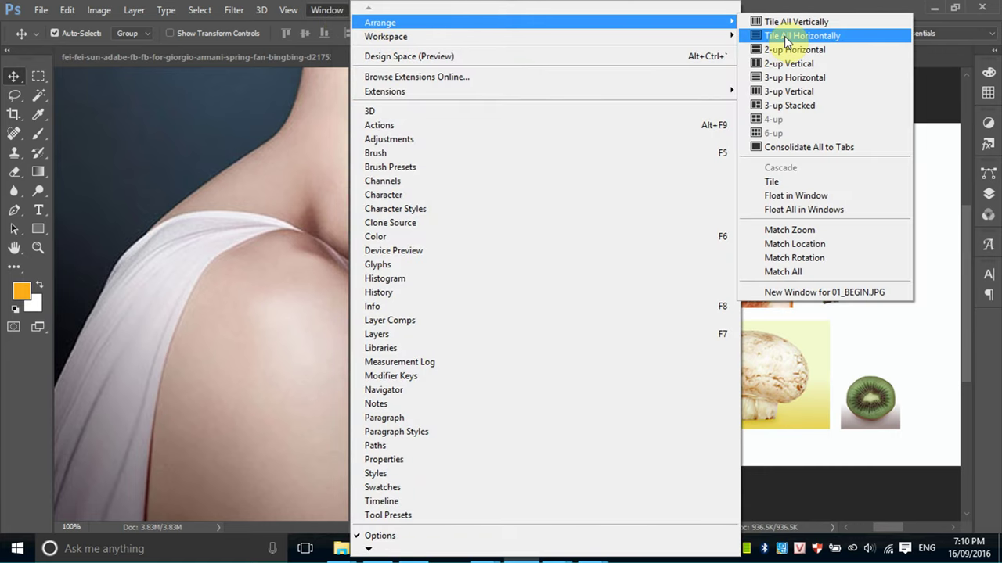
left_click(784, 36)
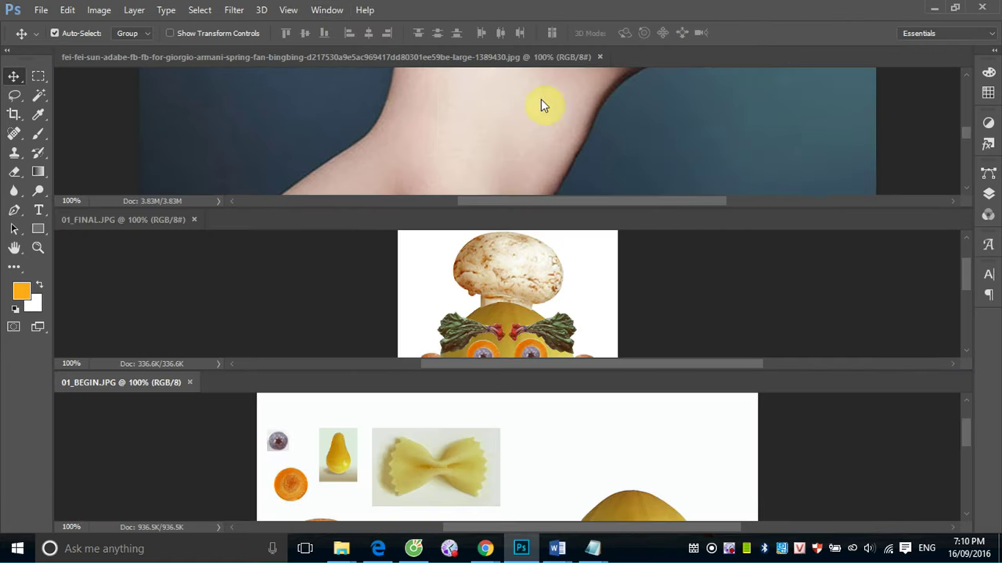
left_click(339, 15)
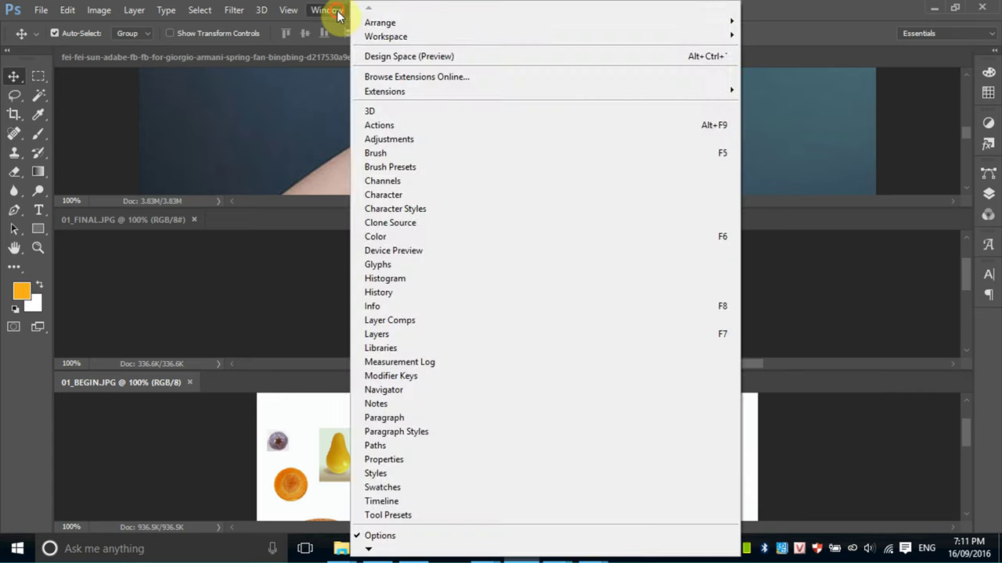
mouse_move(381, 22)
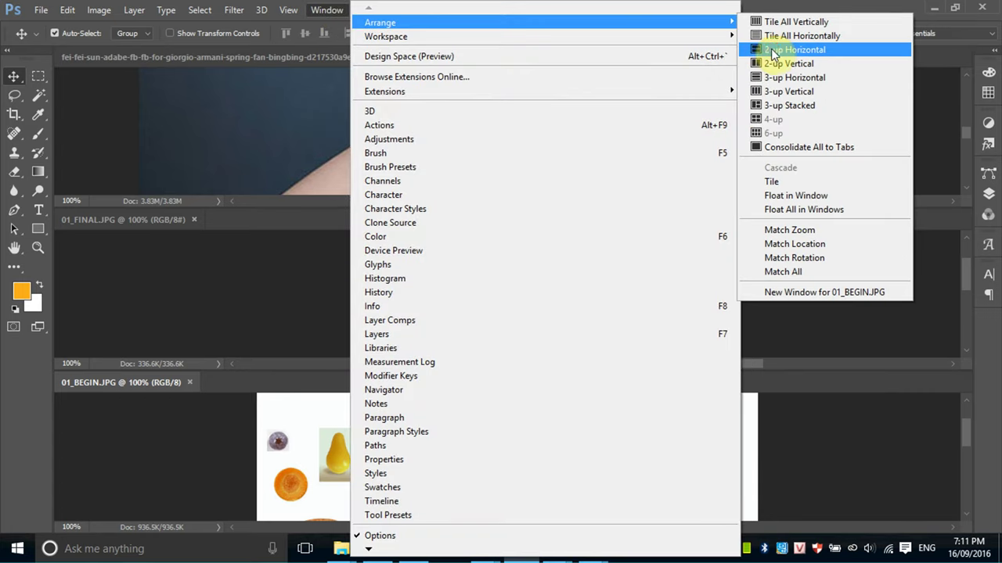
left_click(773, 49)
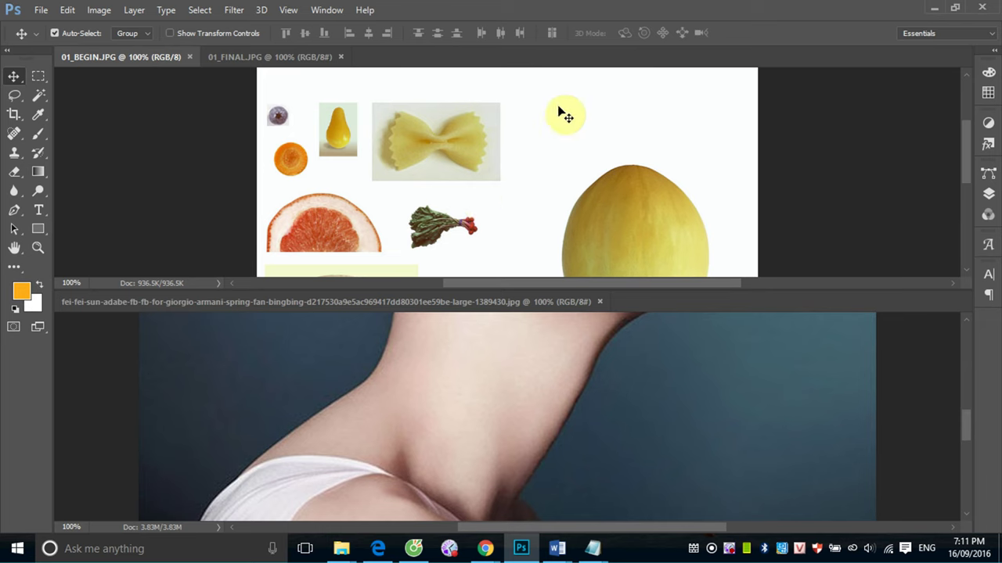
left_click(328, 9)
mouse_move(380, 22)
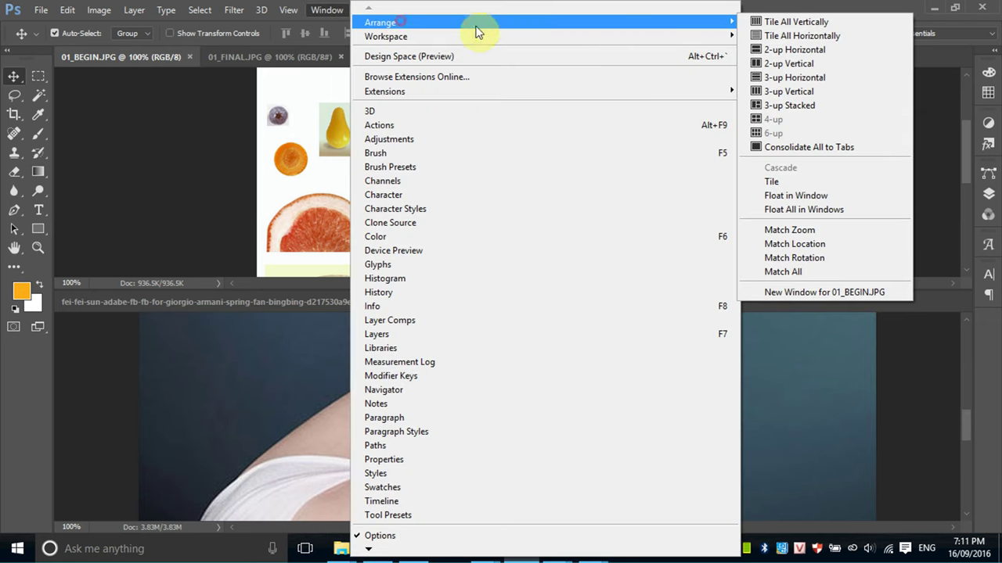
left_click(811, 63)
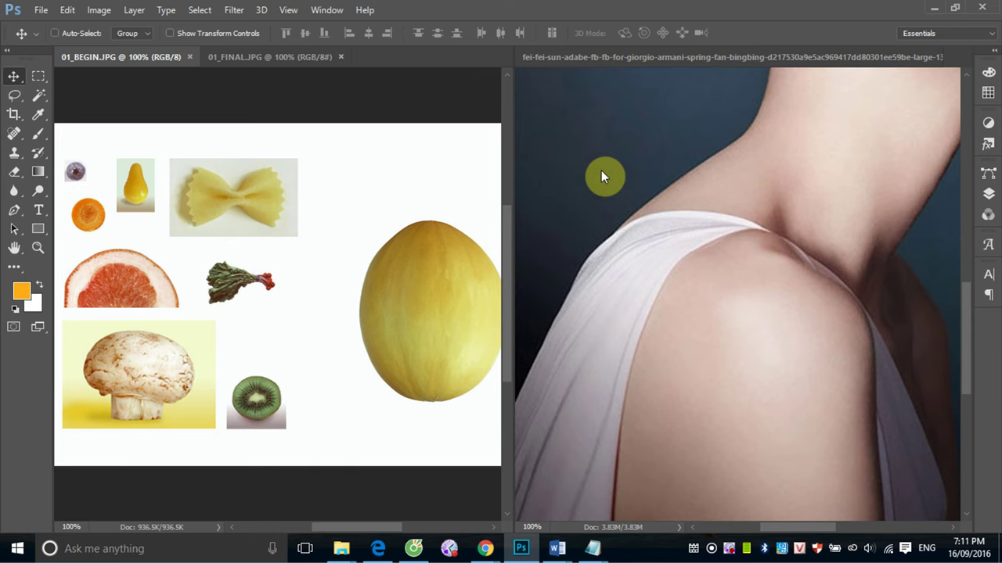
Zoom the fruit image, fit the portrait with Ctrl+0, and return the fruit image to 100%
scroll(601, 170, "up", 2)
left_click(743, 222)
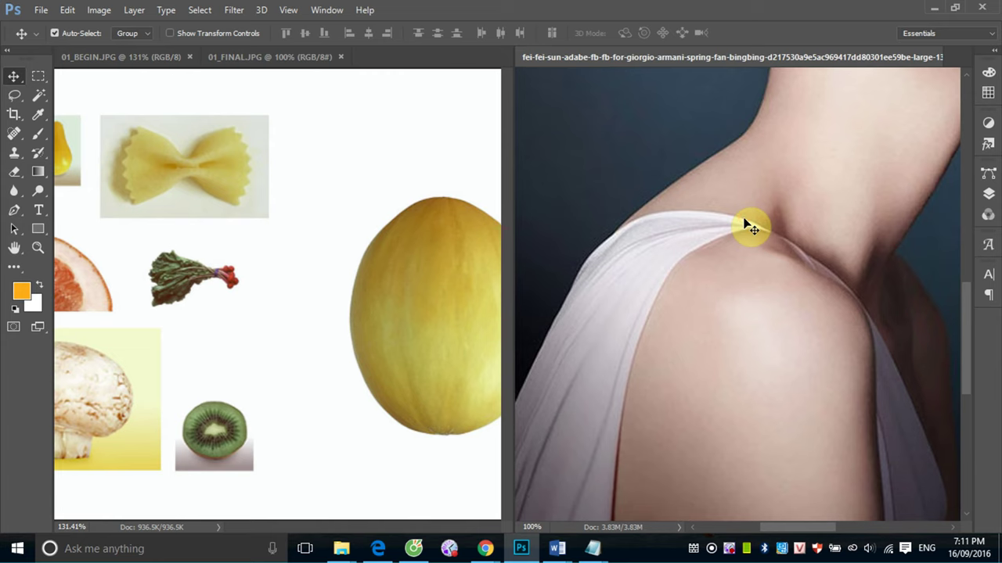
key("ctrl+0")
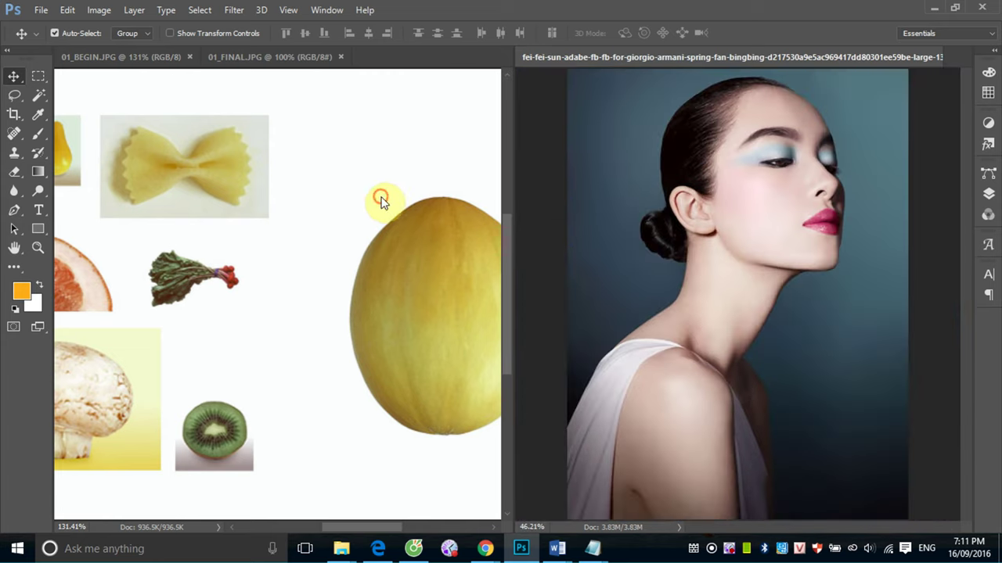
left_click(382, 200)
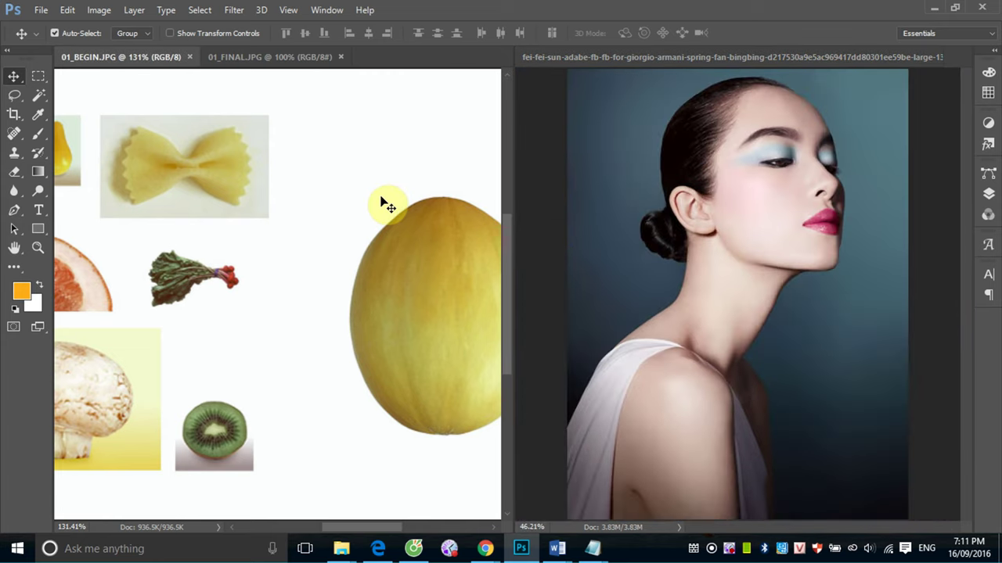
key("ctrl+1")
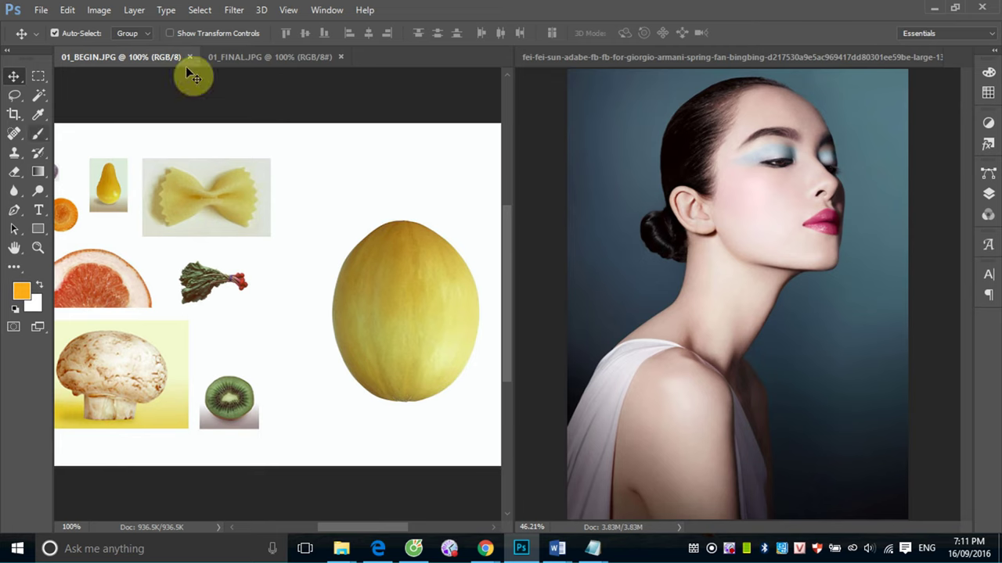
left_click(326, 9)
mouse_move(469, 22)
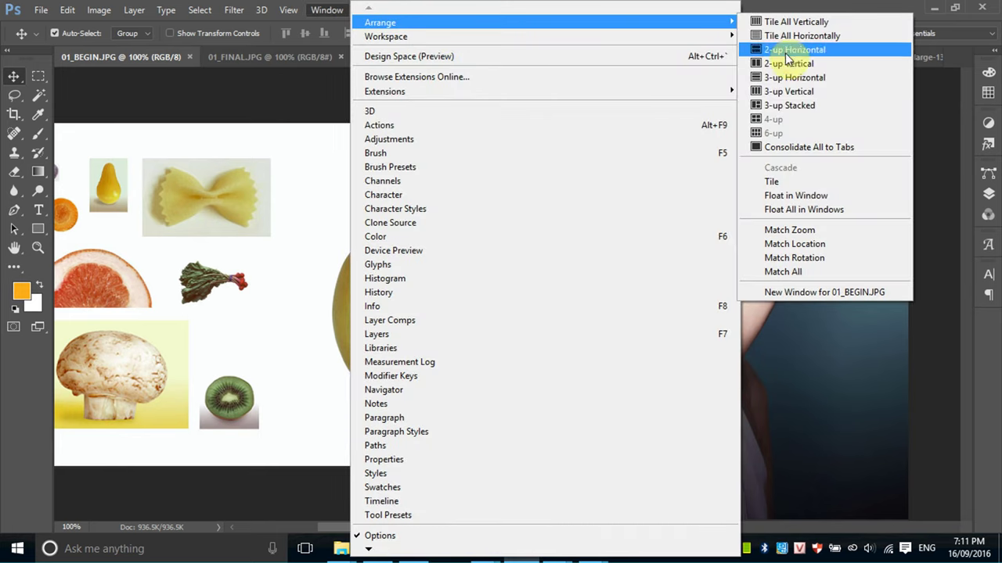
Arrange the three images as 3-up Vertical and zoom the fruit image out
left_click(787, 92)
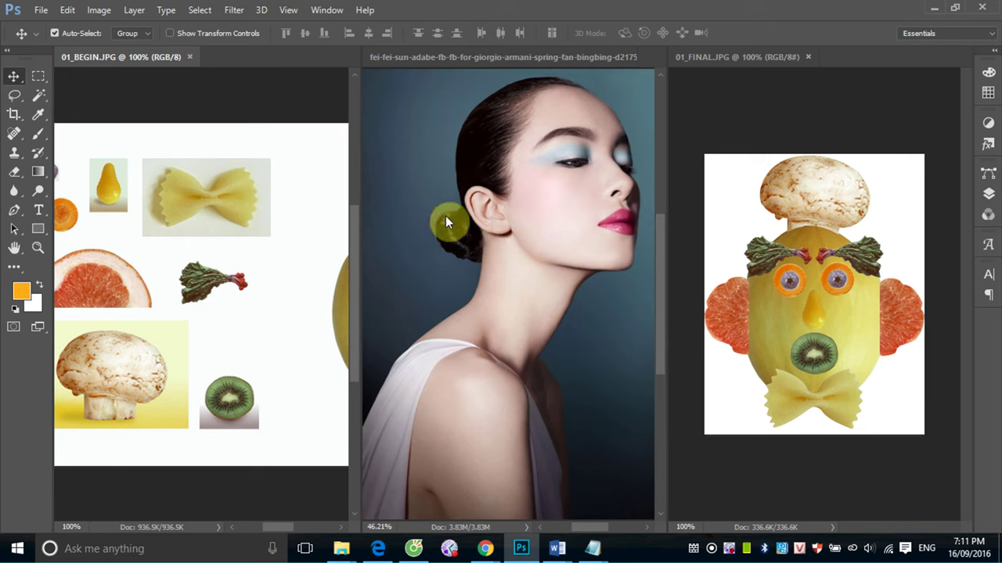
scroll(232, 238, "up", 3)
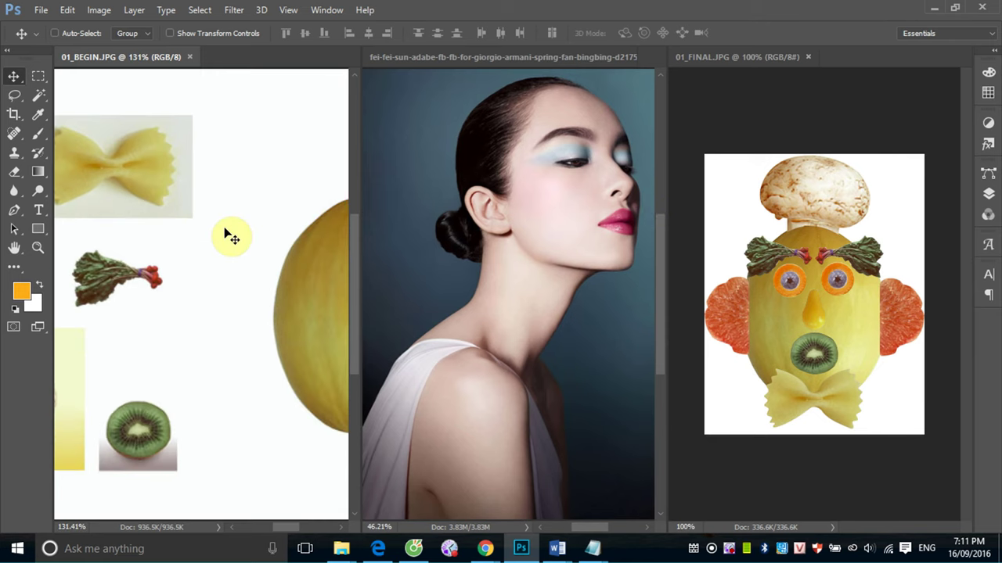
scroll(232, 237, "down", 1)
scroll(232, 238, "down", 1)
scroll(232, 238, "down", 1)
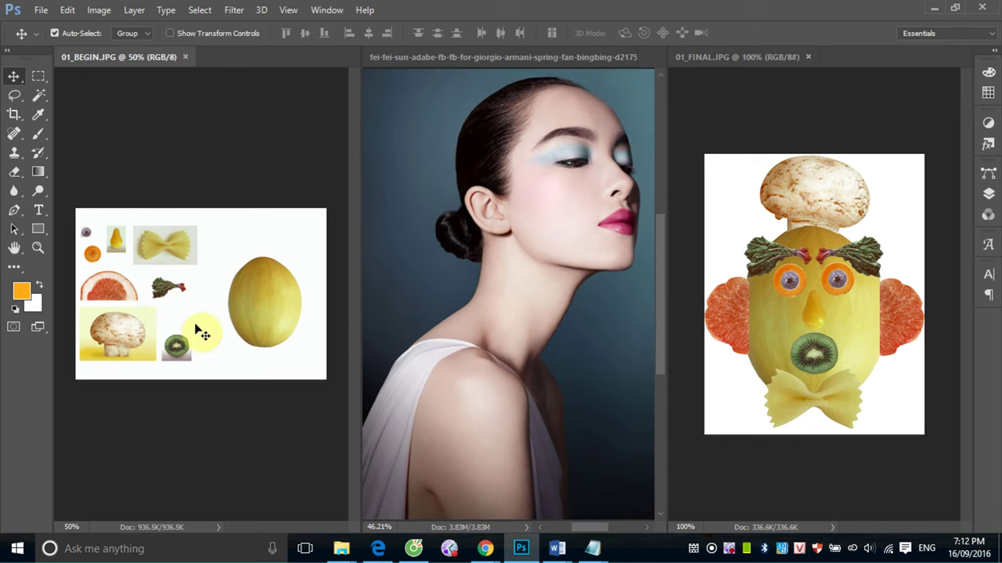
Collapse the toolbox to a single column and make the portrait the active document
left_click(7, 50)
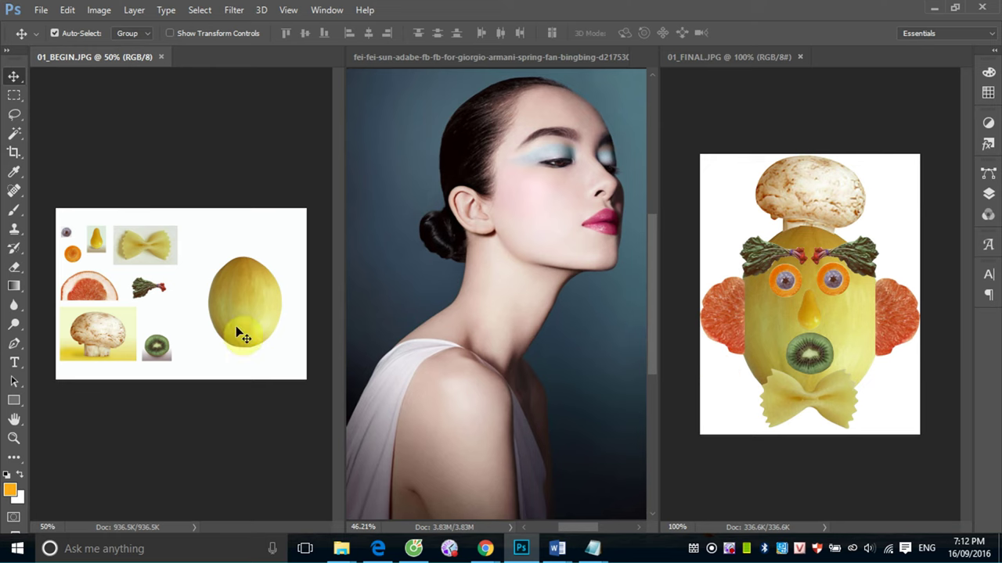
left_click(96, 276, "ctrl")
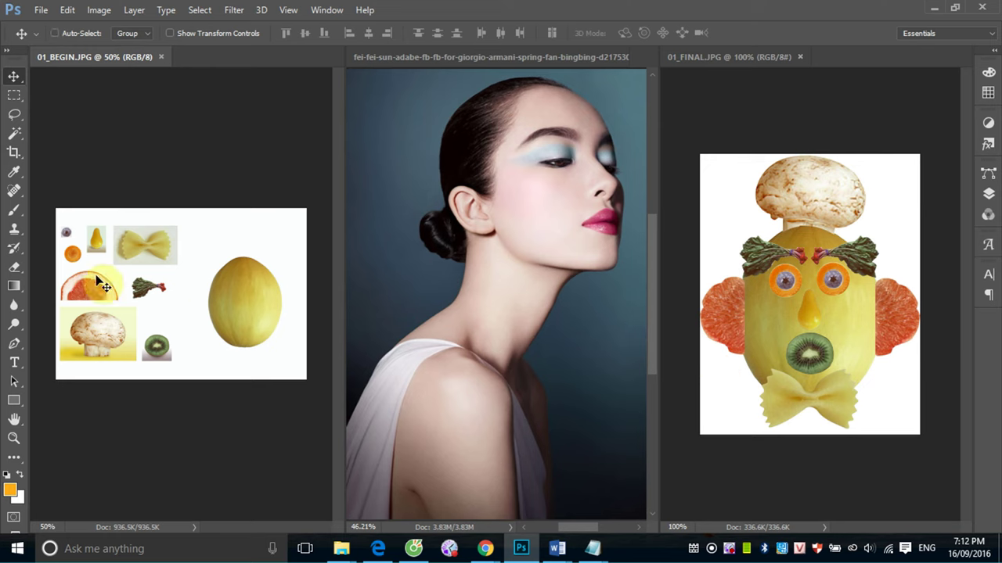
left_click(622, 88)
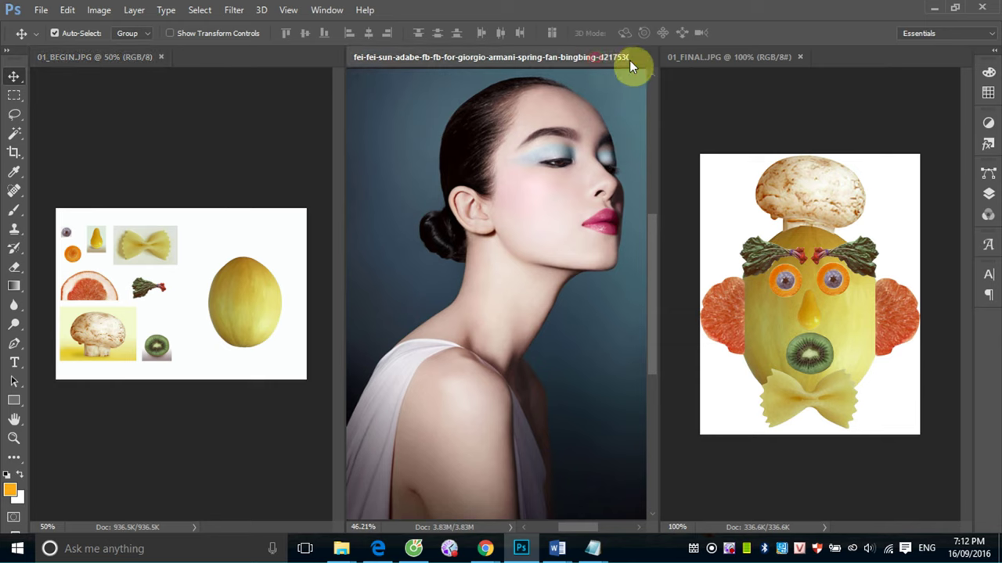
Float the portrait, zoom into the blueberry's pixels, then view and pan the collage at 100%
left_click_drag(564, 57, 614, 187)
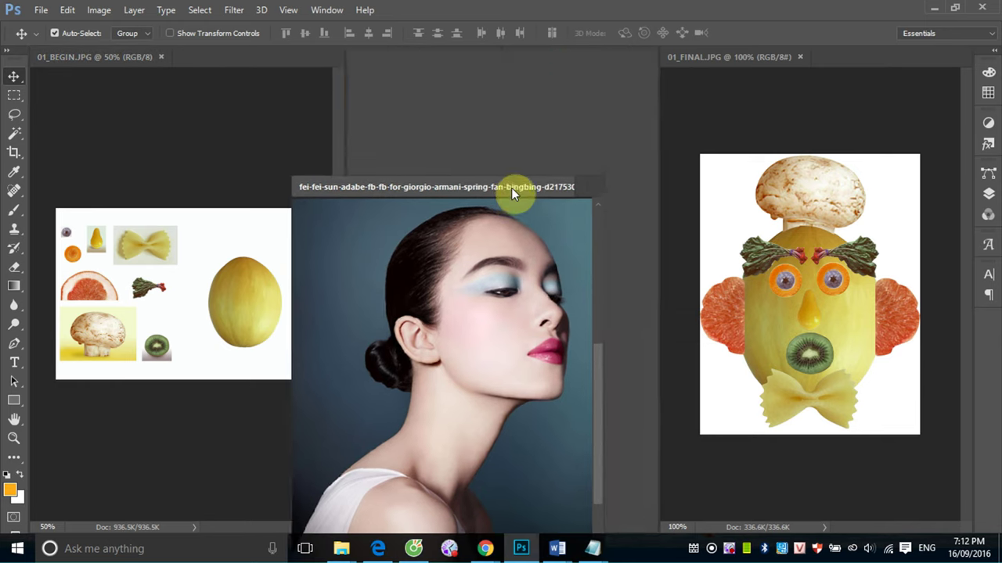
left_click(623, 188)
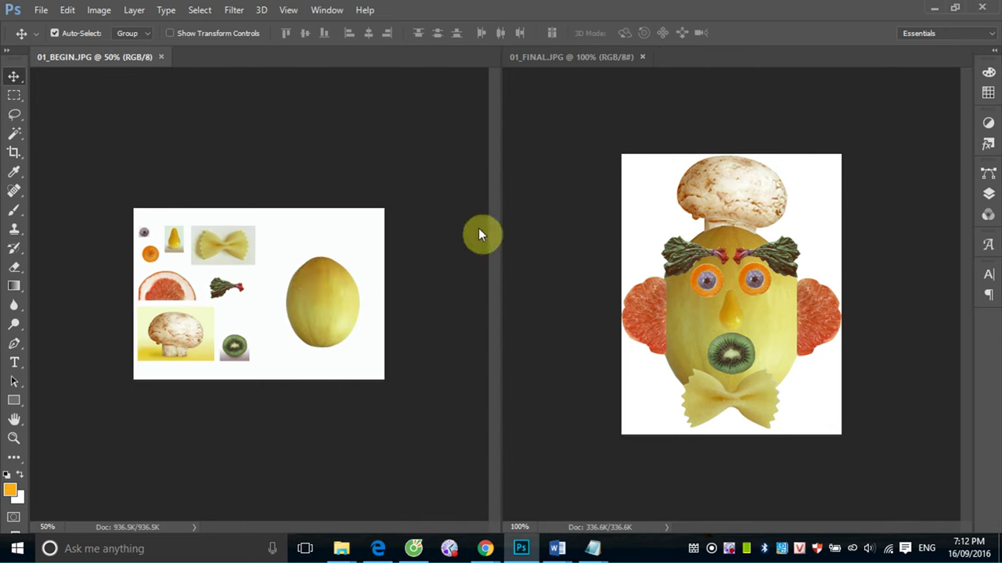
left_click(145, 215, "ctrl")
left_click_drag(83, 190, 313, 324)
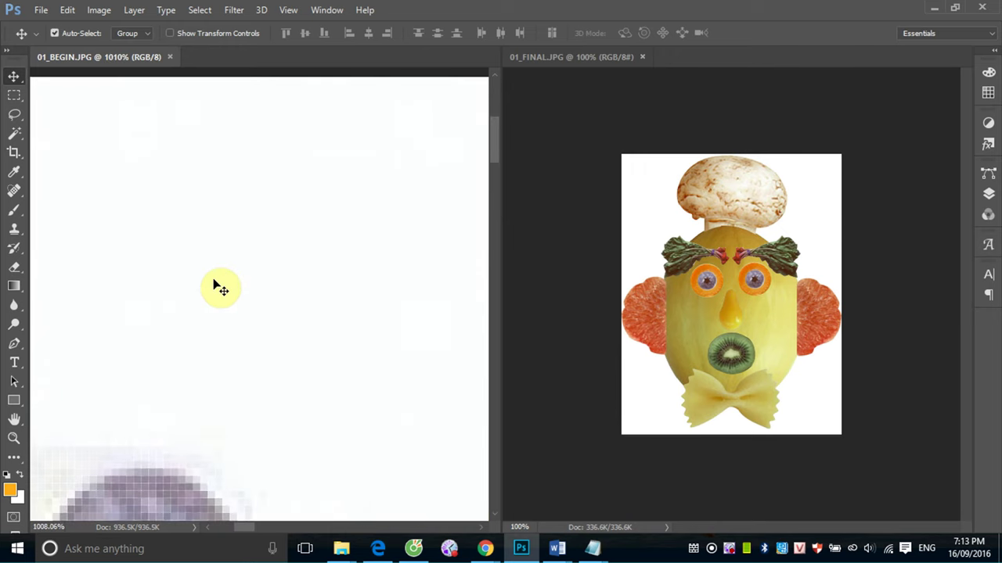
key("ctrl+0")
key("ctrl+1")
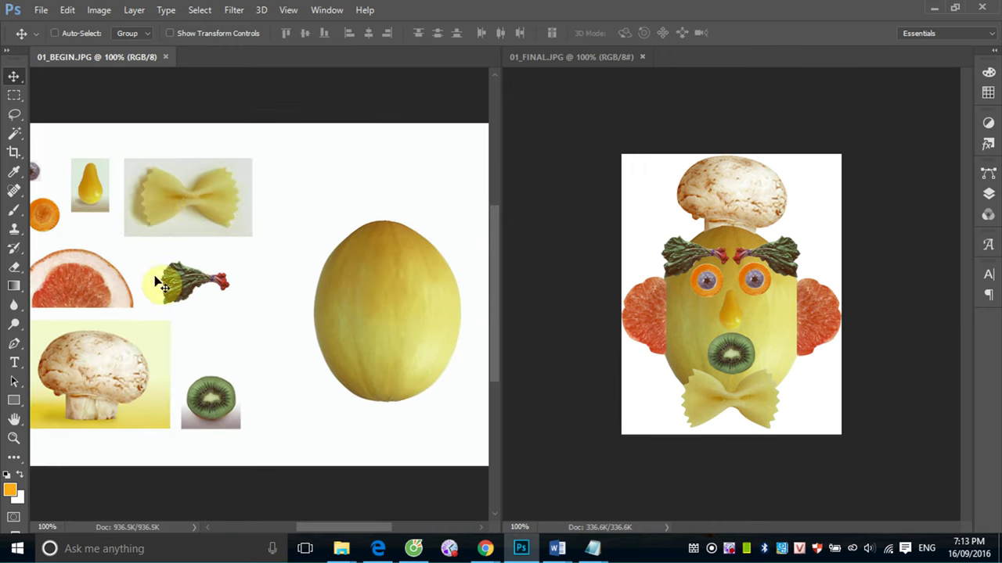
mouse_move(134, 250)
left_mouse_down()
mouse_move(187, 265)
mouse_move(157, 259)
left_mouse_up()
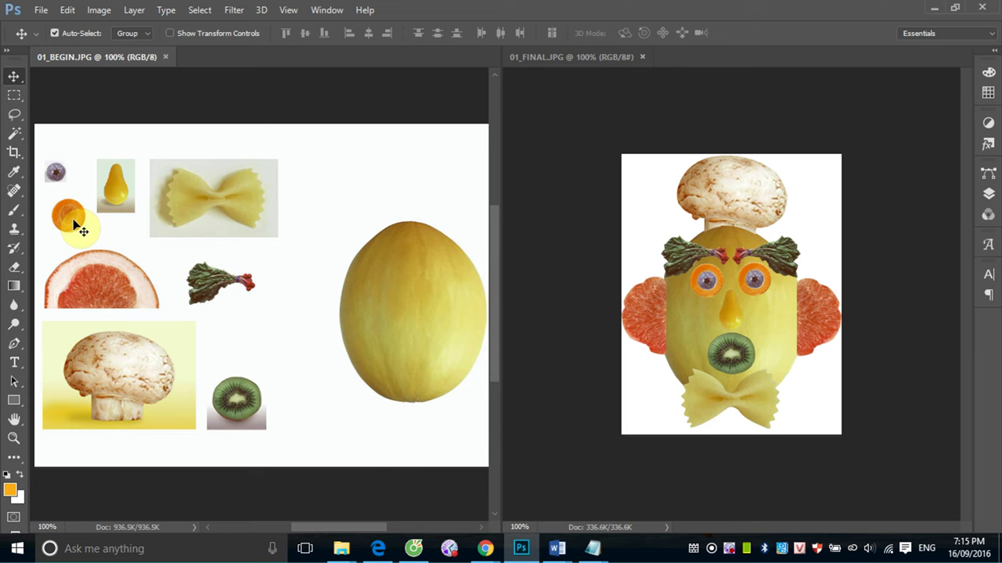
Zoom closely into the rhubarb leaf and stalk end, then zoom back out
left_click(187, 268, "ctrl")
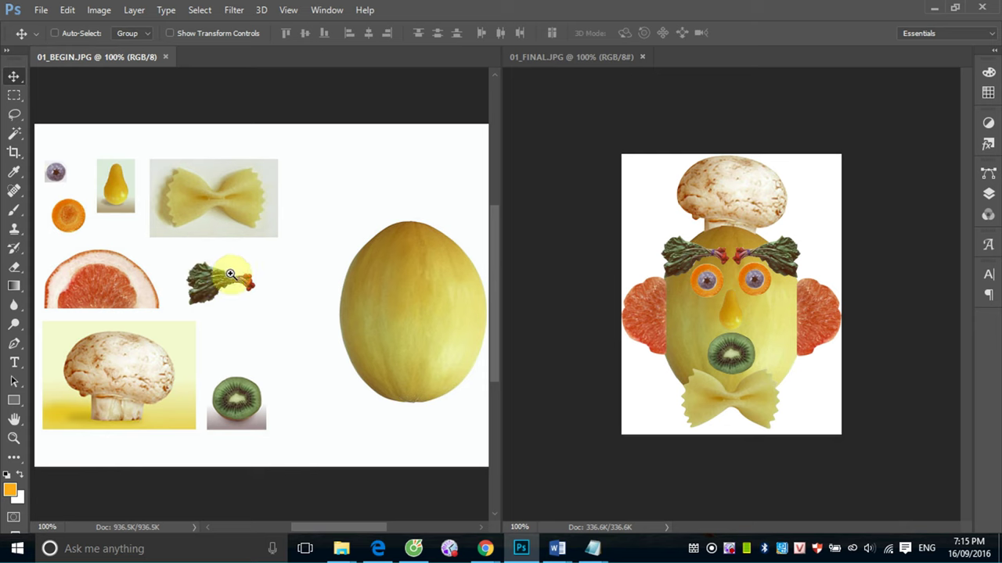
left_click_drag(180, 260, 259, 312)
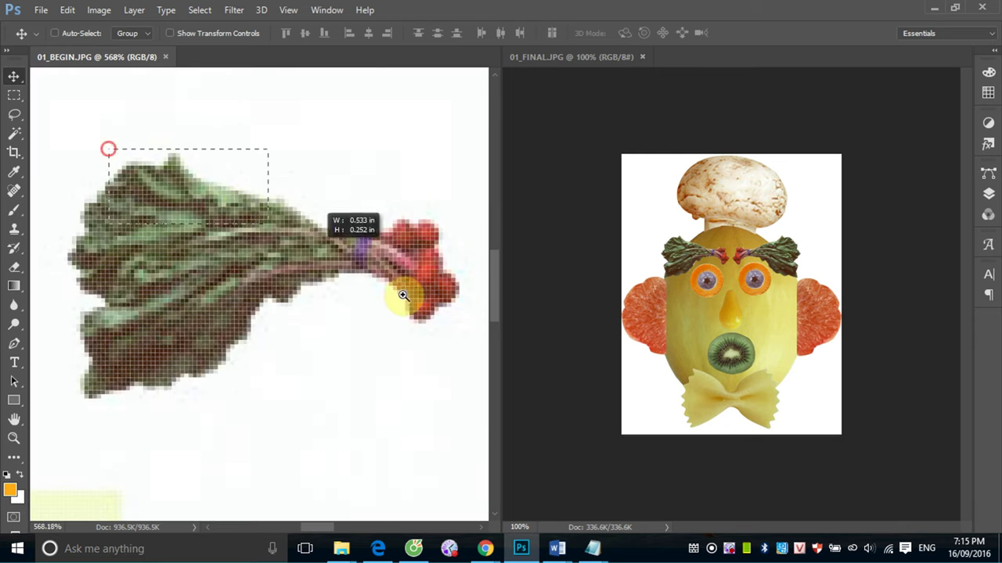
left_click_drag(107, 150, 470, 343)
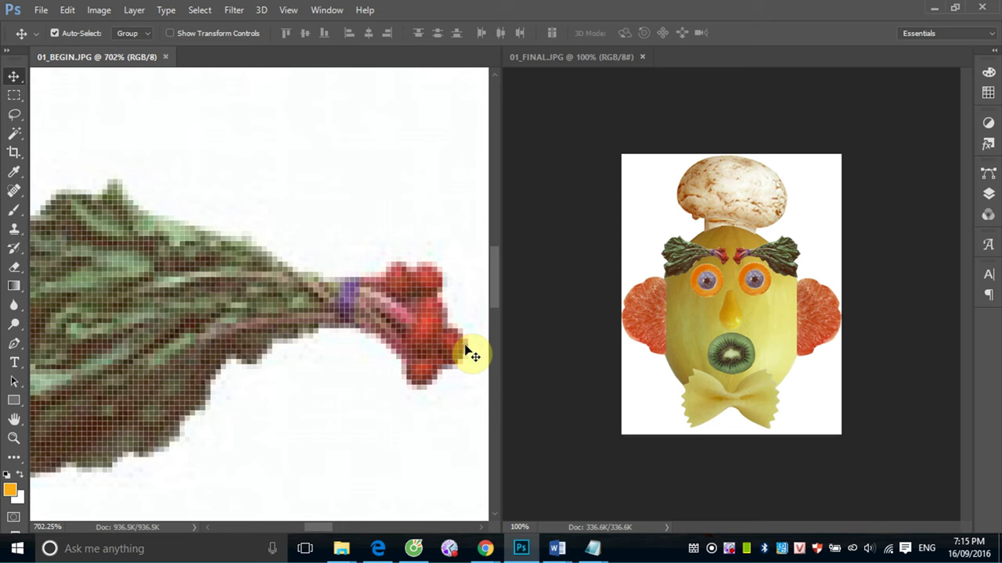
key("ctrl")
scroll(469, 352, "down", 5)
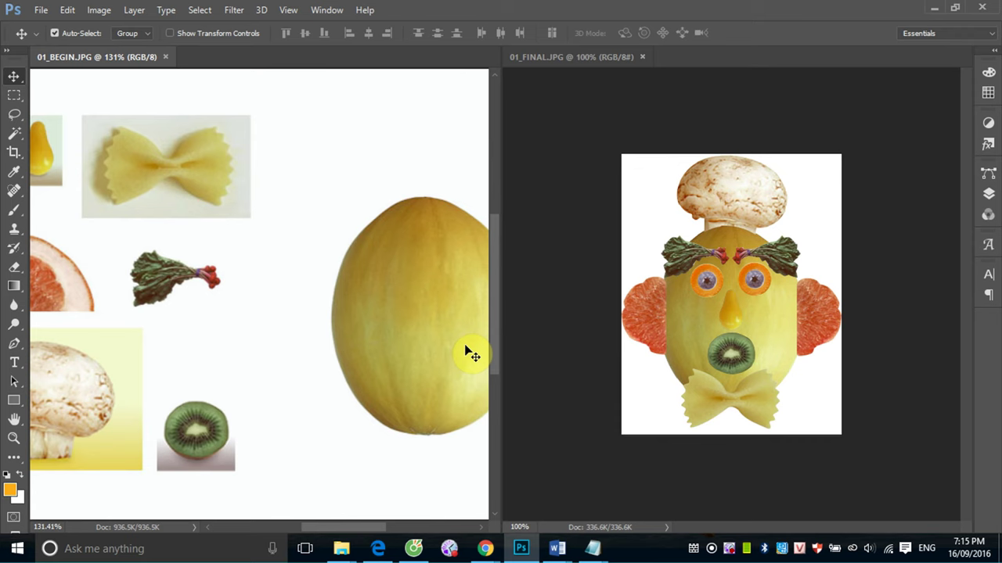
Magnify the kiwi slice, zoom out, then zoom onto the grapefruit and melon edges
left_click_drag(186, 398, 205, 422)
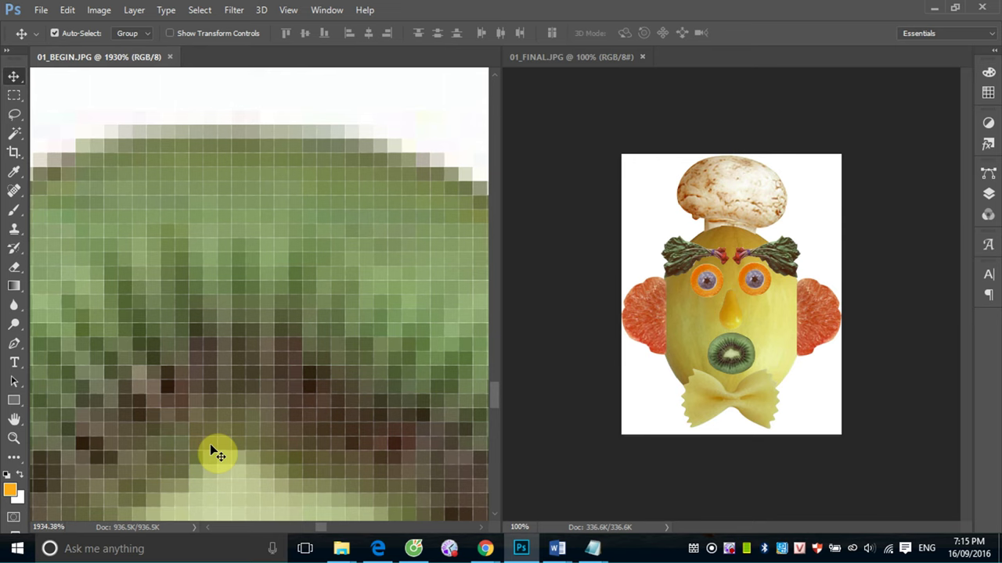
left_click_drag(240, 392, 437, 314)
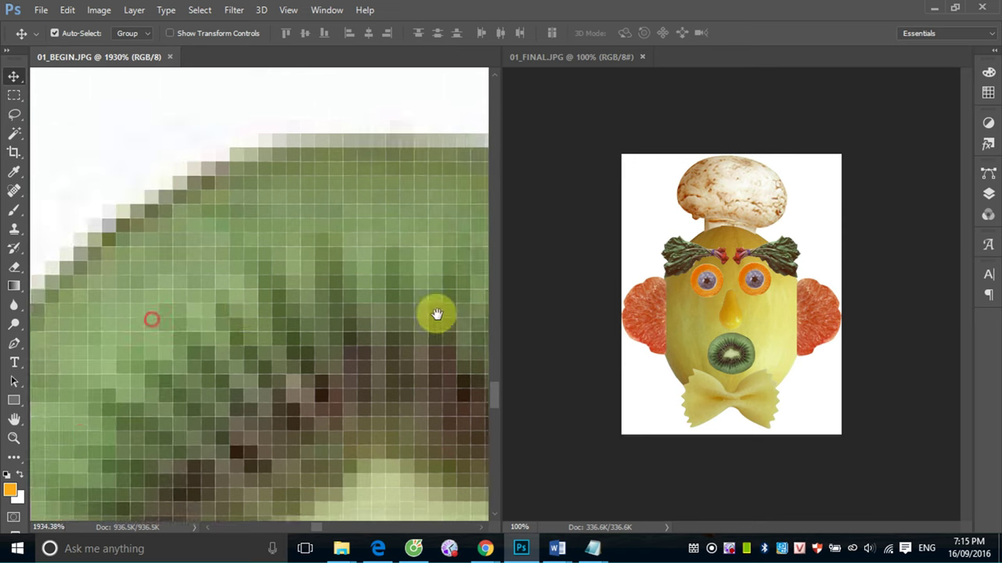
mouse_move(210, 418)
left_mouse_down()
mouse_move(376, 293)
mouse_move(195, 347)
mouse_move(277, 340)
mouse_move(322, 452)
mouse_move(263, 380)
mouse_move(241, 454)
mouse_move(214, 373)
mouse_move(160, 399)
mouse_move(246, 353)
mouse_move(193, 384)
left_mouse_up()
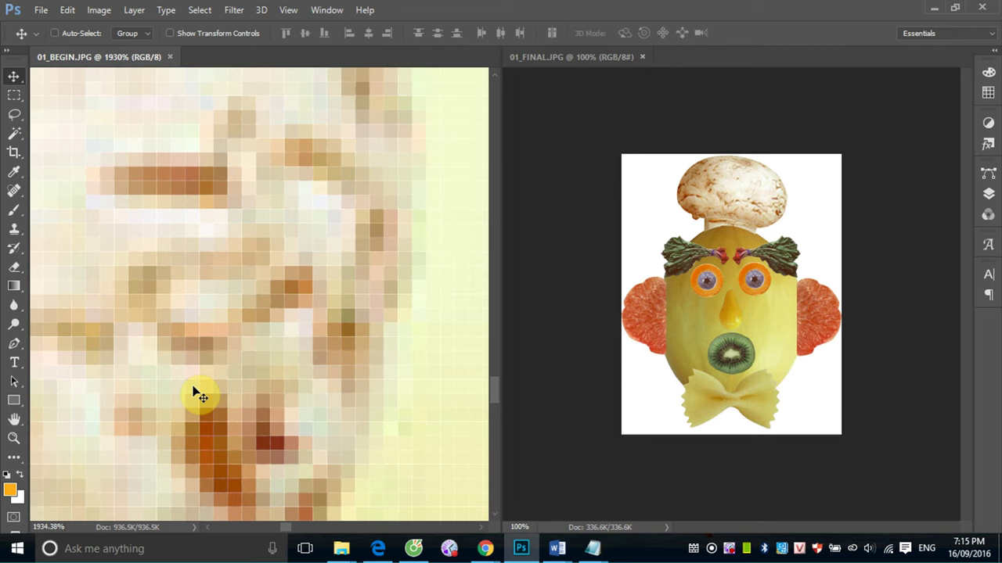
key("ctrl+minus")
key("ctrl+minus")
key("ctrl+minus")
key("ctrl+minus")
key("ctrl+minus")
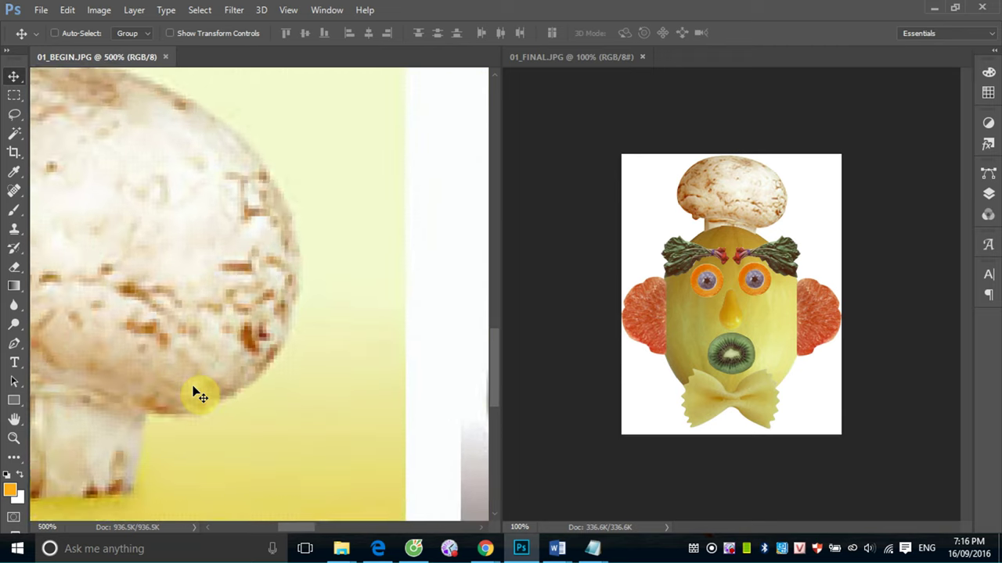
key("ctrl+minus")
key("ctrl+minus")
key("ctrl+minus")
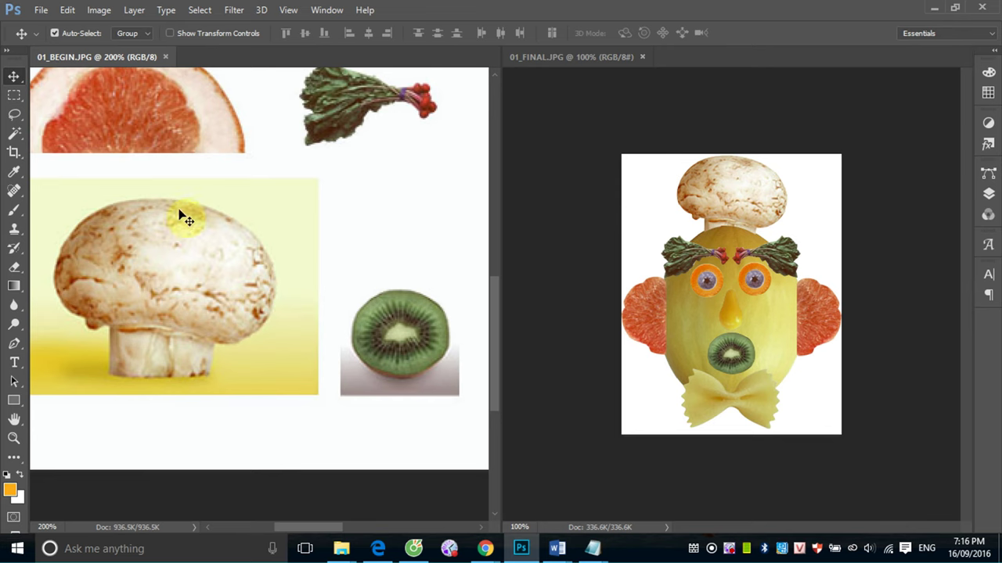
key("ctrl")
left_click_drag(160, 118, 225, 174)
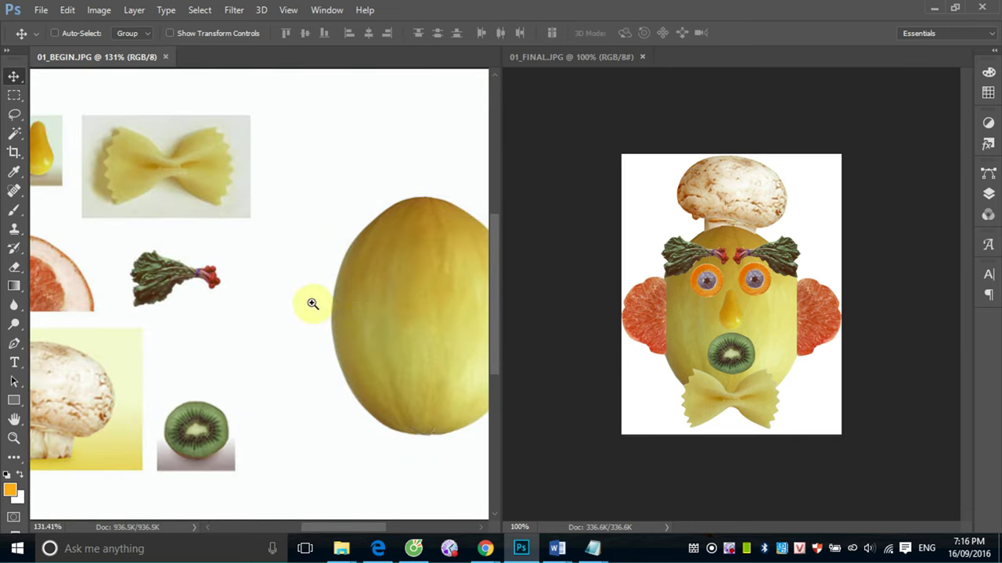
left_click_drag(312, 303, 368, 352)
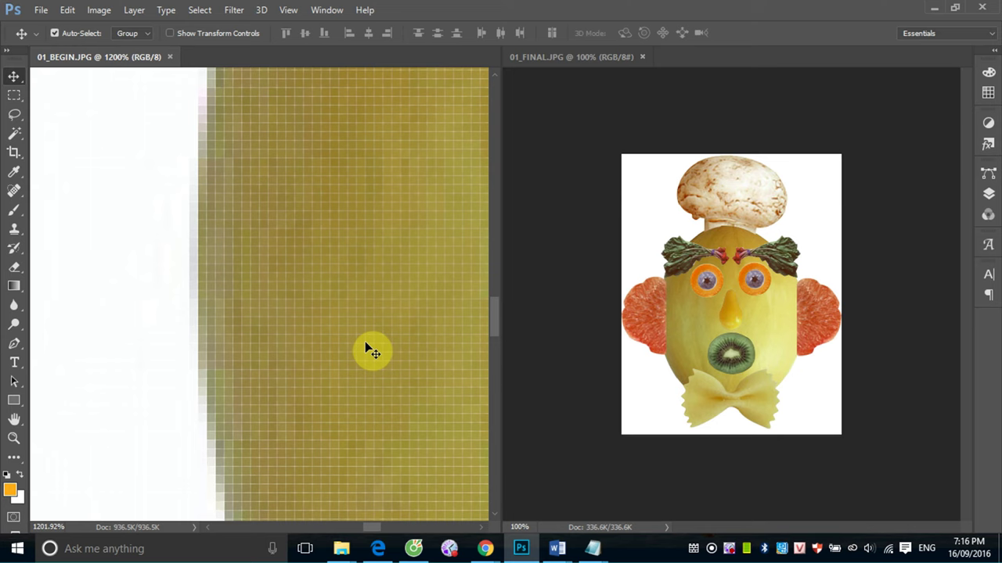
Zoom into the grapefruit ear on the finished face, then bring up File > Open
key("ctrl")
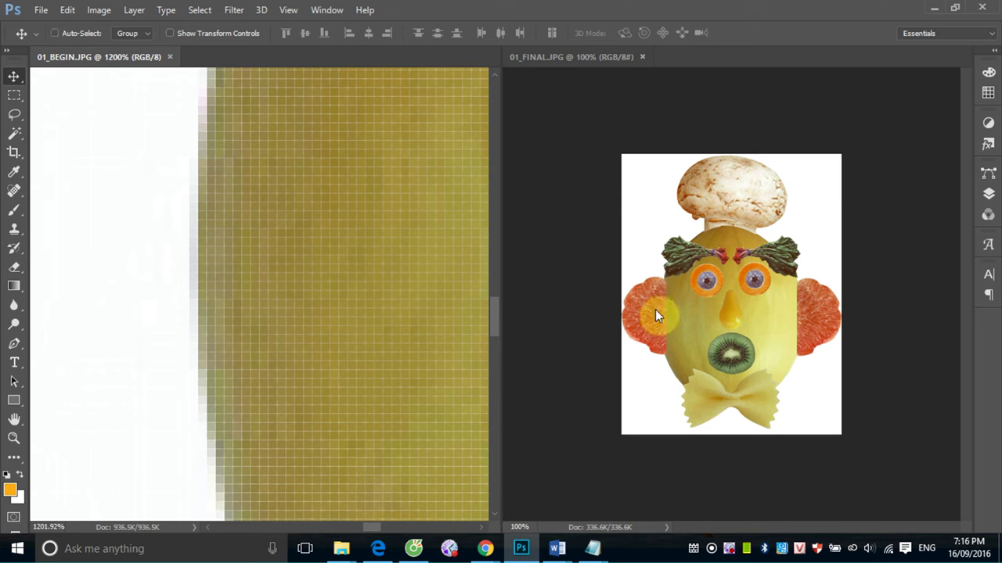
left_click(646, 268)
key("ctrl+space")
left_click_drag(649, 271, 678, 311)
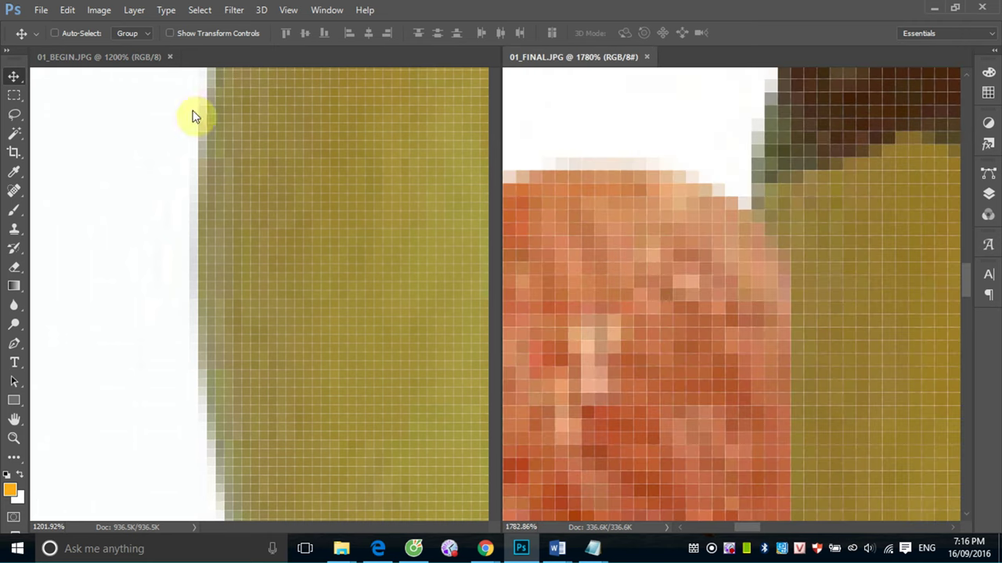
left_click(41, 9)
left_click(56, 43)
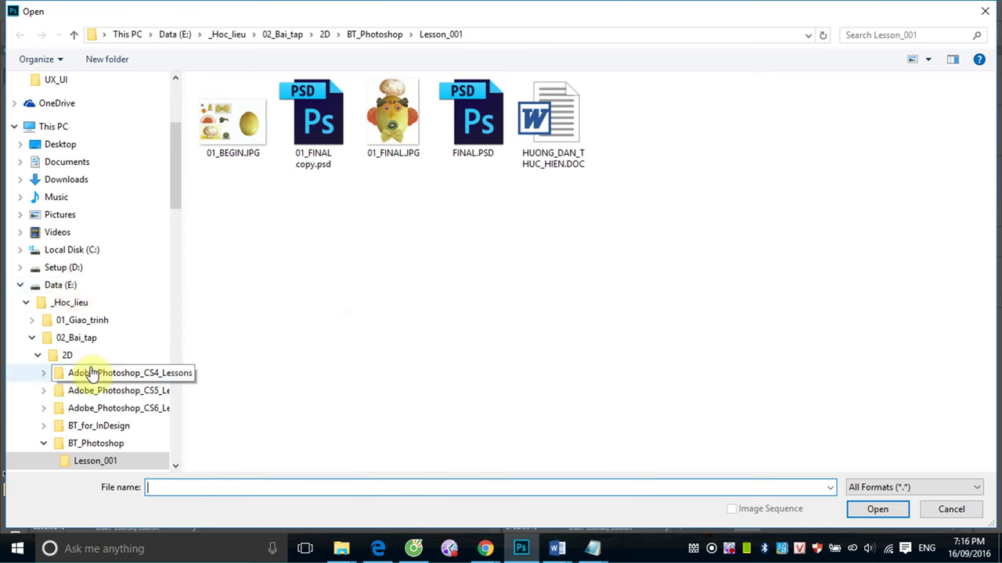
Open the child's beaded-headband portrait JPG from the Data (E:) > 2016 folder
left_click(25, 304)
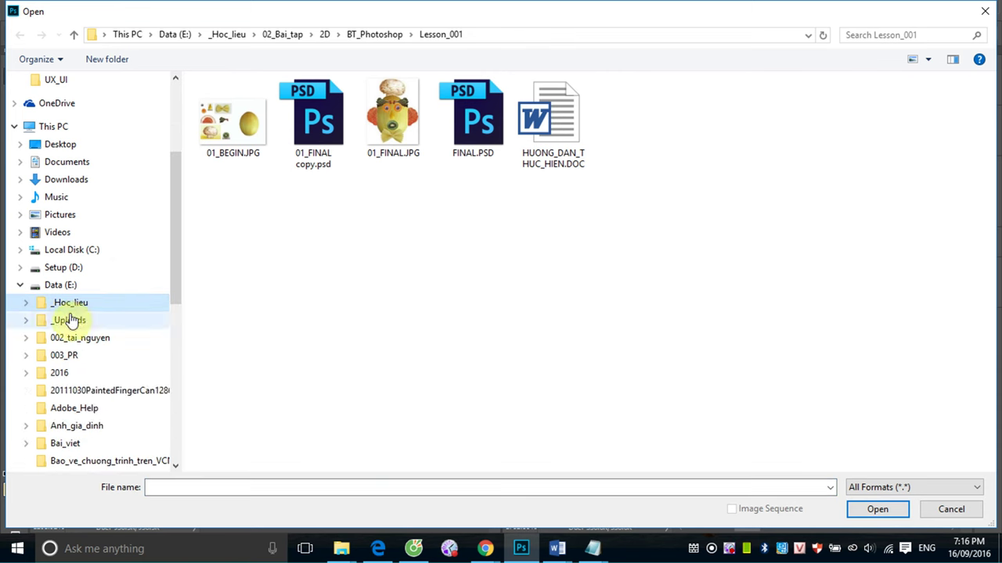
left_click(62, 374)
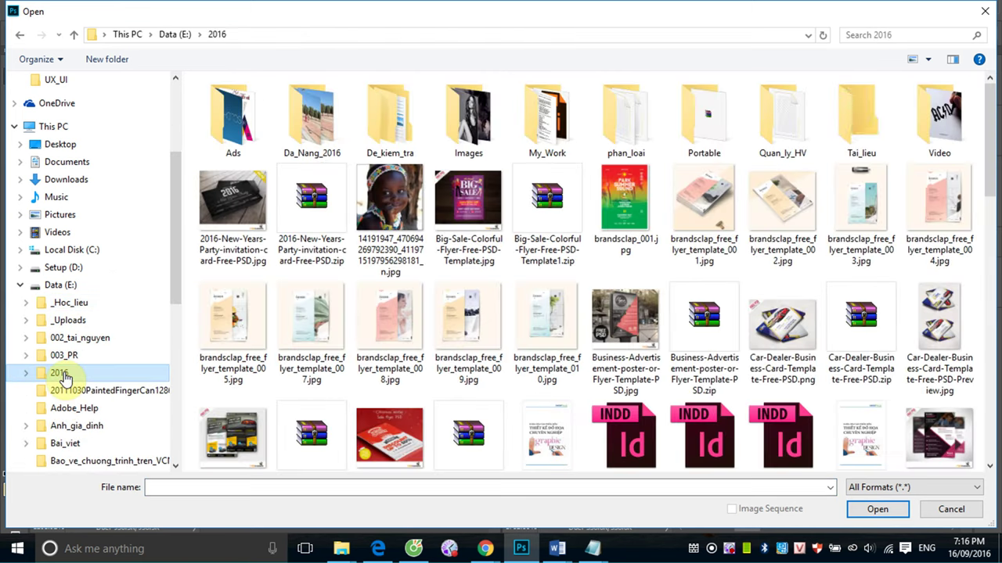
double_click(384, 198)
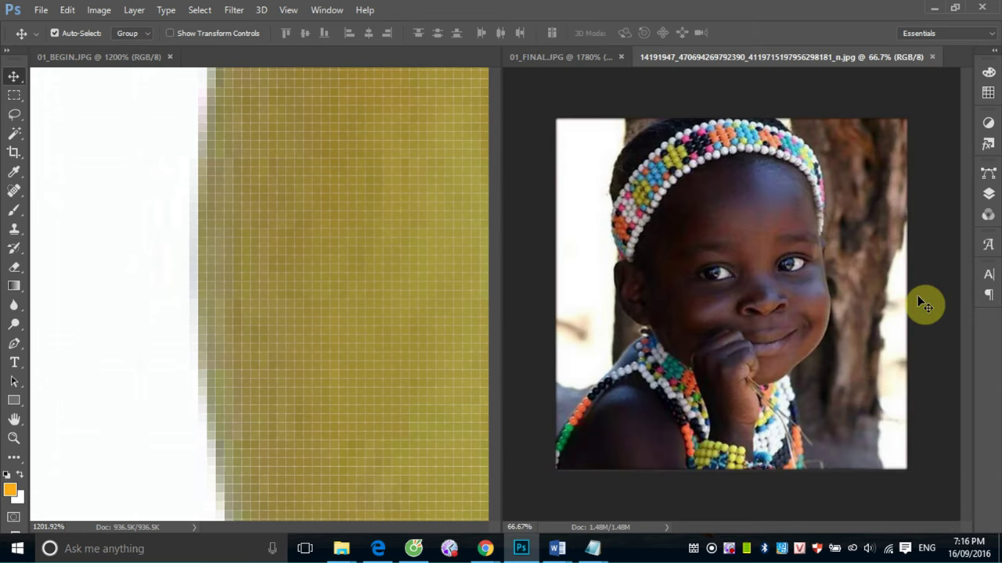
Zoom into the headband's blue beads, then zoom back out to see the headband
left_click_drag(657, 177, 697, 222)
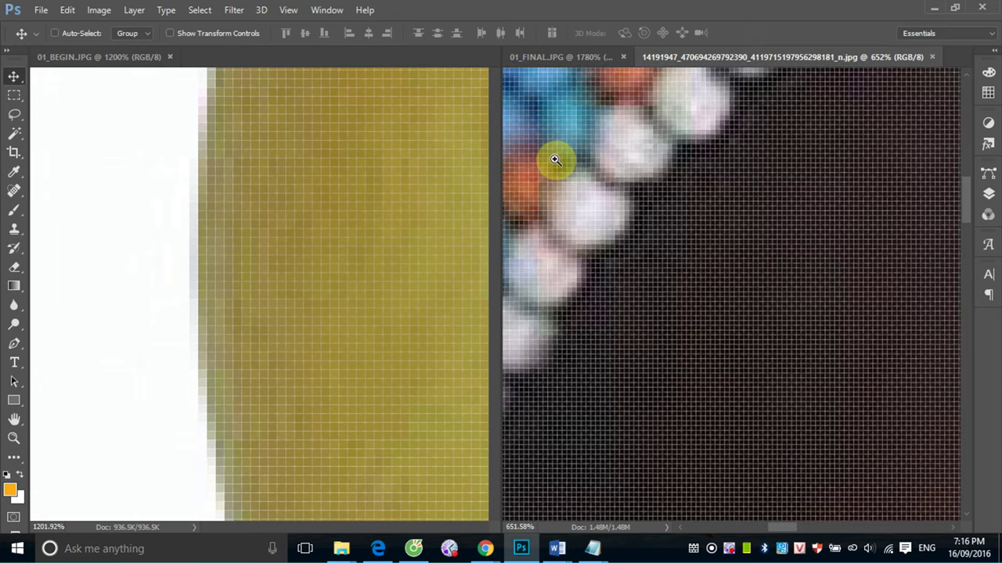
left_click_drag(555, 157, 686, 276)
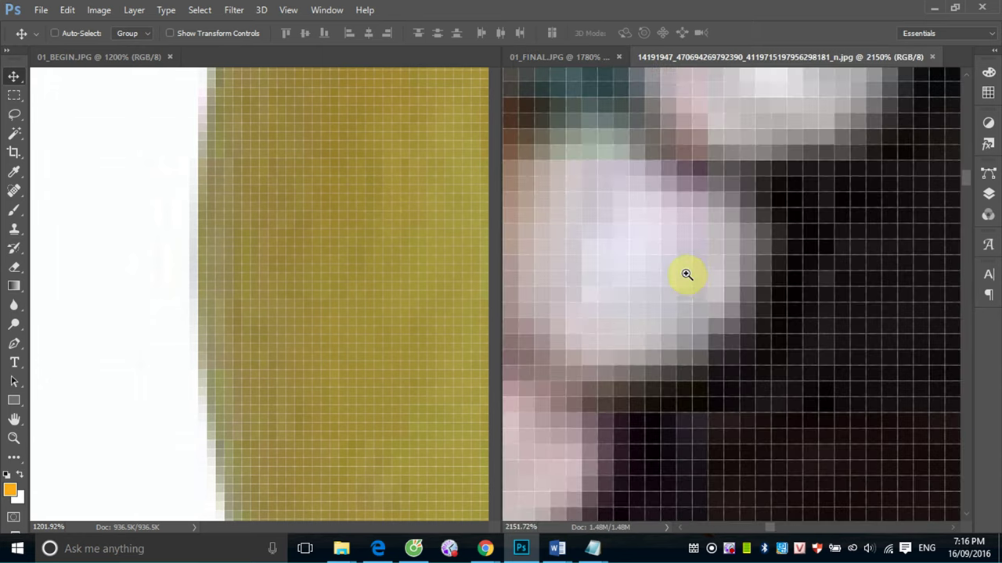
left_click_drag(628, 183, 847, 398)
left_click_drag(699, 212, 757, 384)
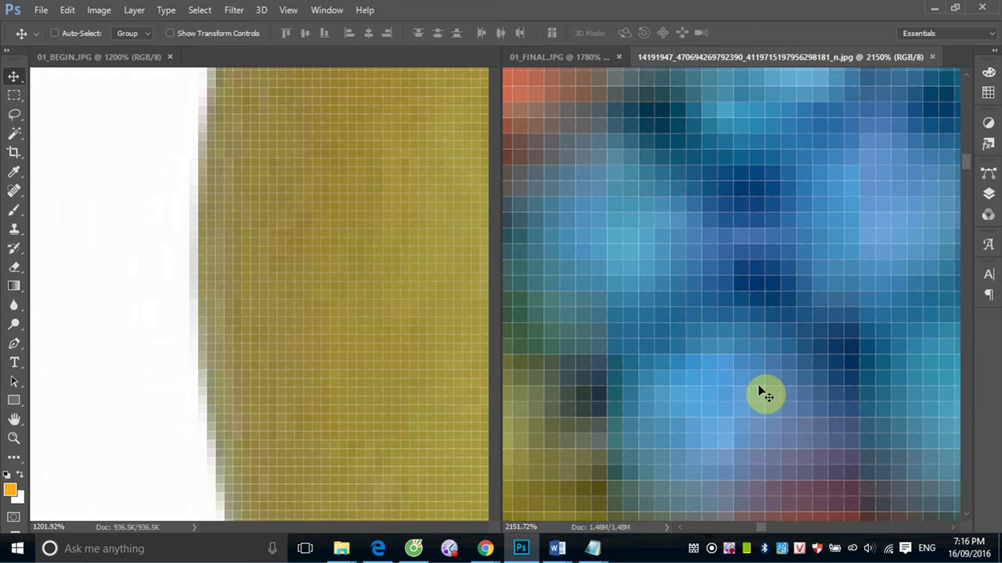
key("ctrl+minus")
key("ctrl+minus")
key("ctrl+minus")
key("ctrl+minus")
key("ctrl+minus")
key("ctrl+minus")
key("ctrl+minus")
key("ctrl+minus")
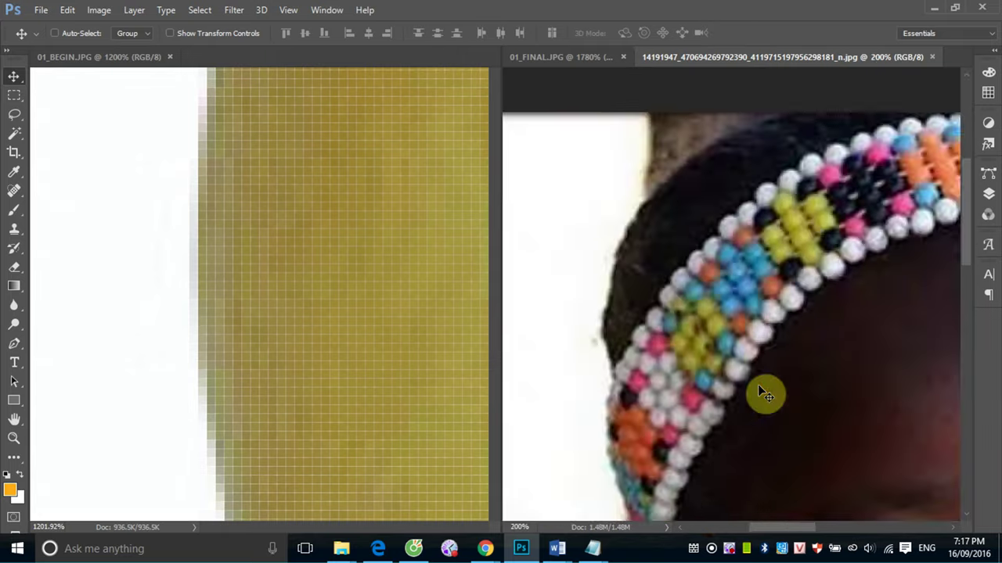
key("ctrl+minus")
key("ctrl+minus")
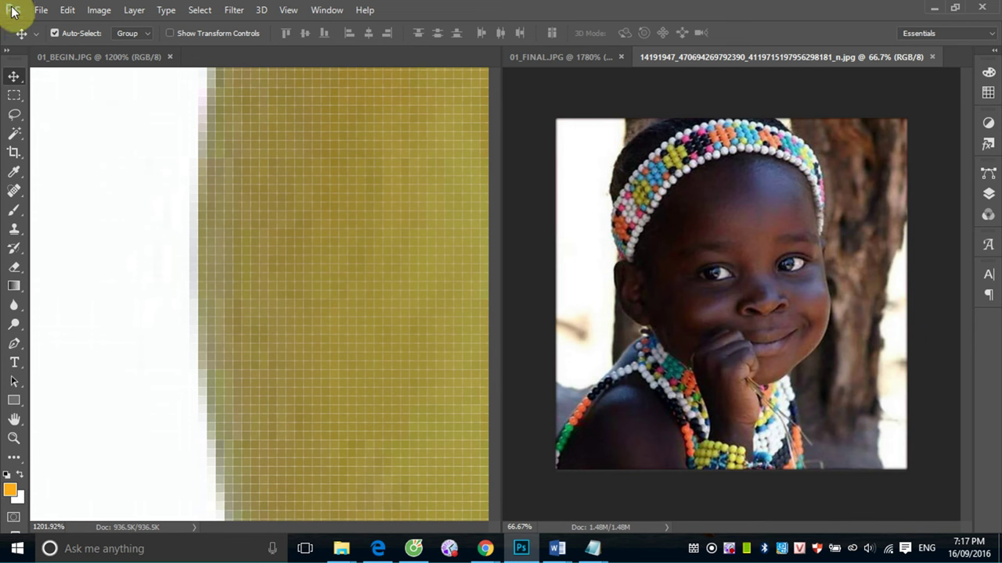
Open 33.jpg from the Images folder
left_click(41, 10)
left_click(63, 44)
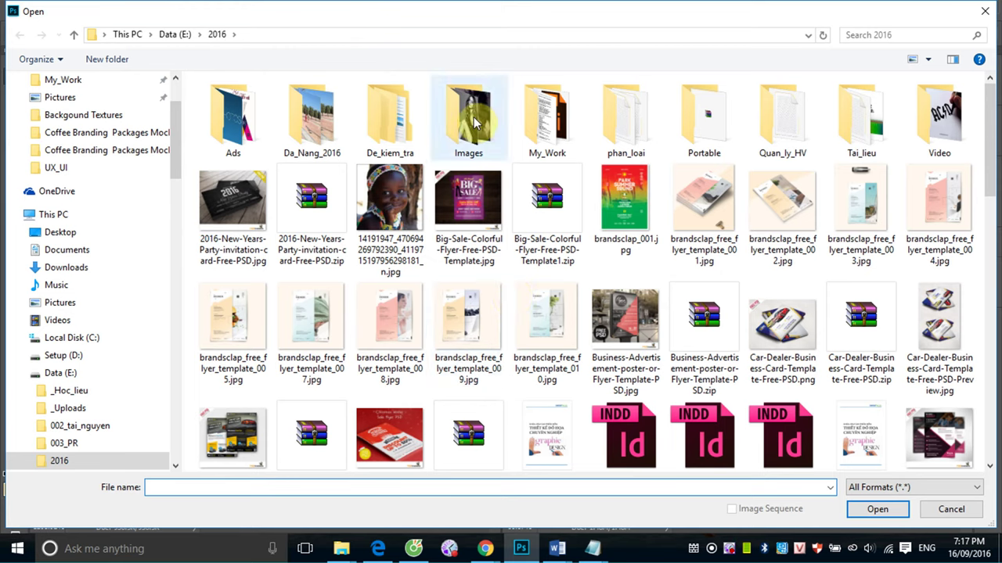
double_click(468, 149)
double_click(626, 220)
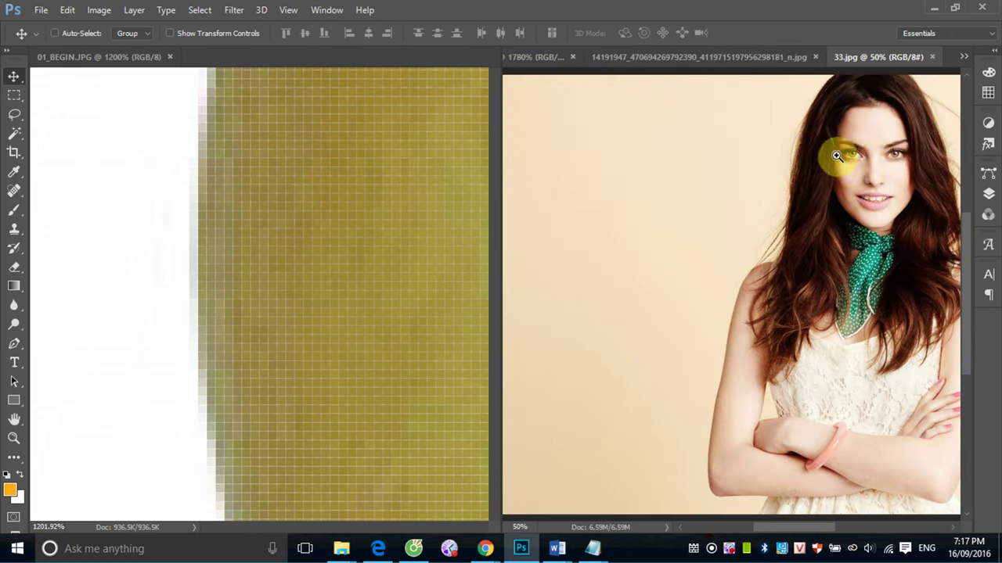
Zoom into the woman's eye down to the pupil, then scroll-zoom back out
left_click_drag(824, 141, 864, 176)
left_click_drag(722, 134, 592, 311)
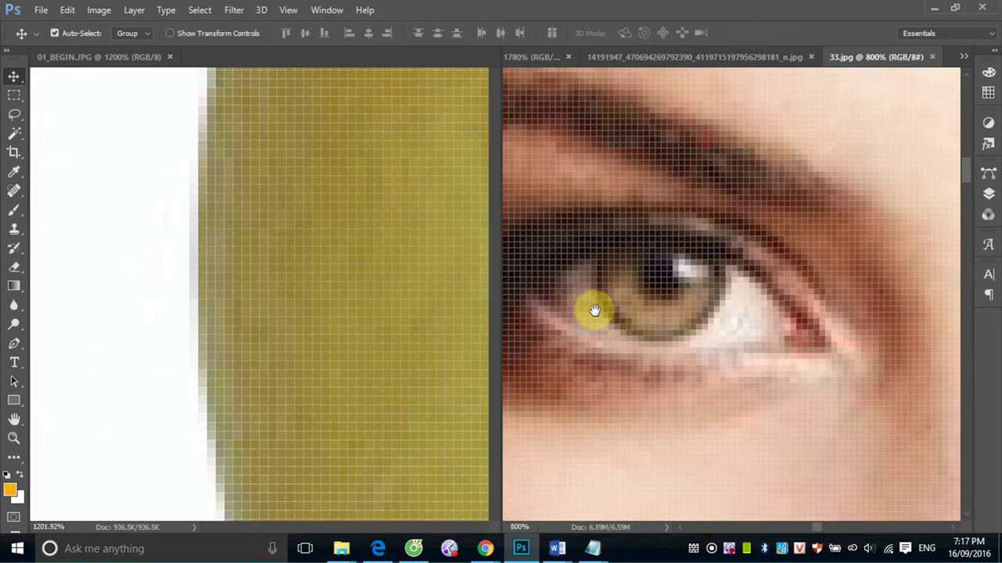
left_click_drag(575, 205, 721, 340)
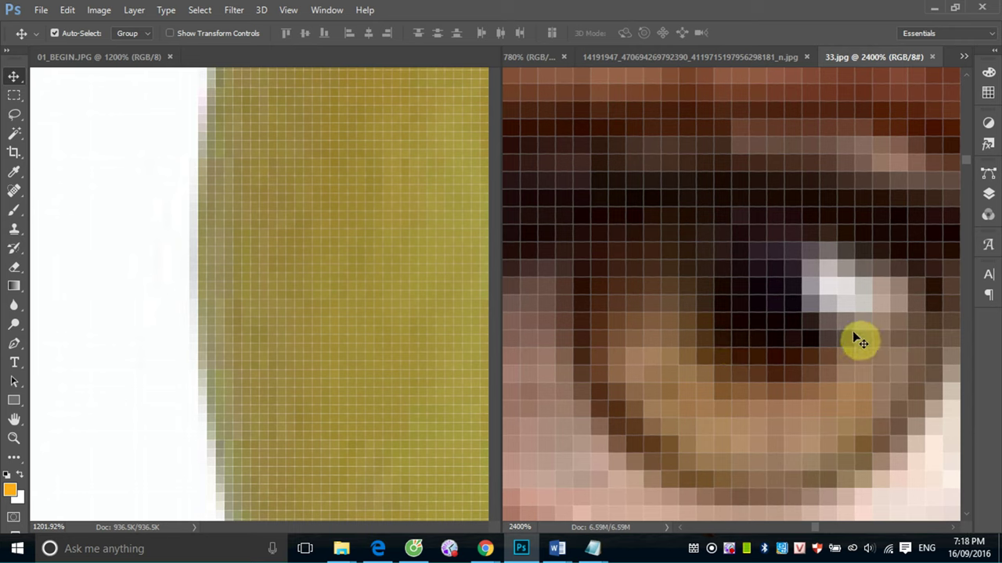
key("ctrl")
scroll(858, 341, "down", 3)
scroll(858, 341, "down", 2)
scroll(859, 341, "down", 2)
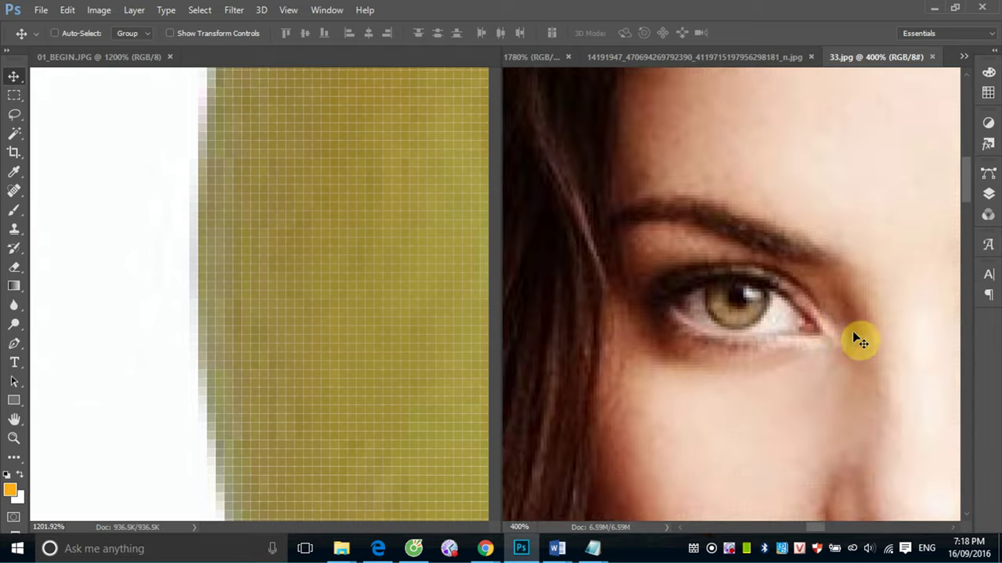
scroll(858, 342, "down", 2)
scroll(853, 333, "down", 2)
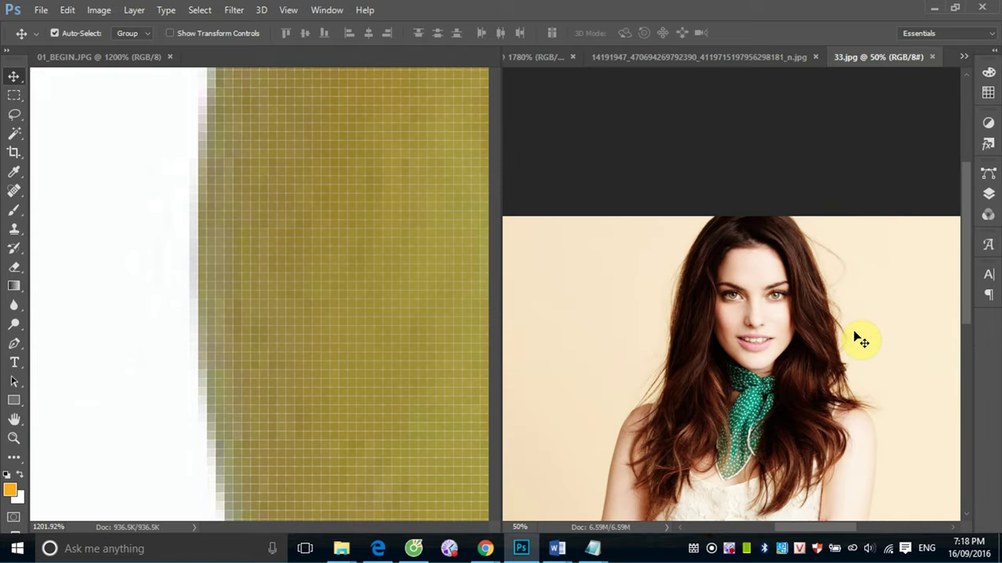
Make 01_BEGIN.JPG the active document and zoom it out to fit
left_click(367, 278)
scroll(368, 281, "down", 2)
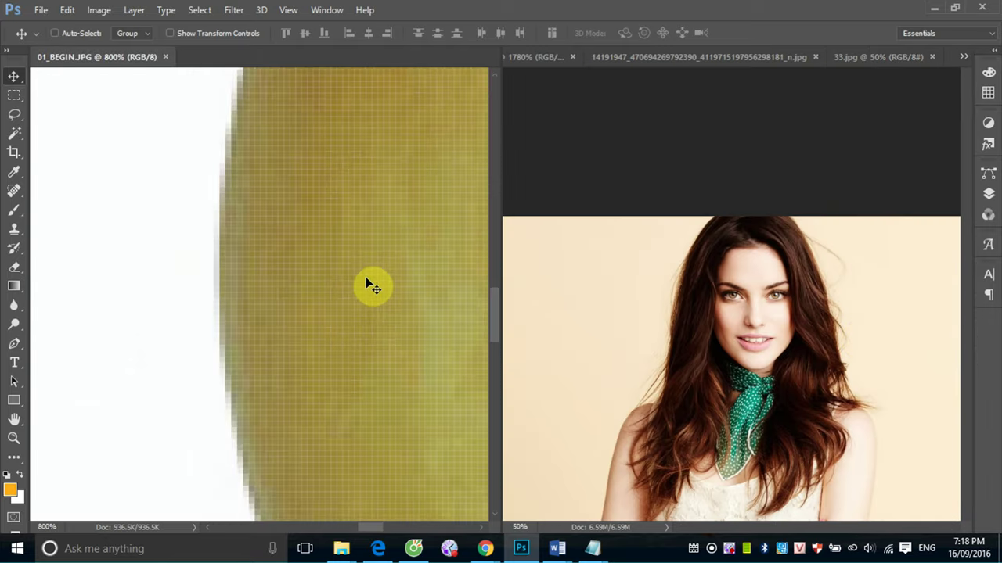
scroll(372, 286, "down", 2)
scroll(372, 286, "down", 2)
scroll(372, 285, "down", 3)
scroll(371, 285, "down", 1)
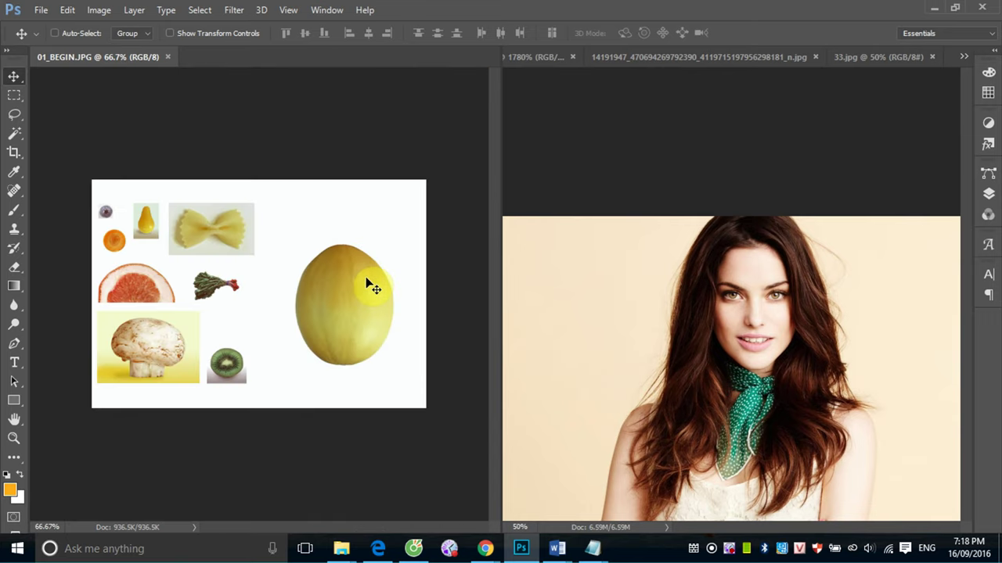
key("ctrl")
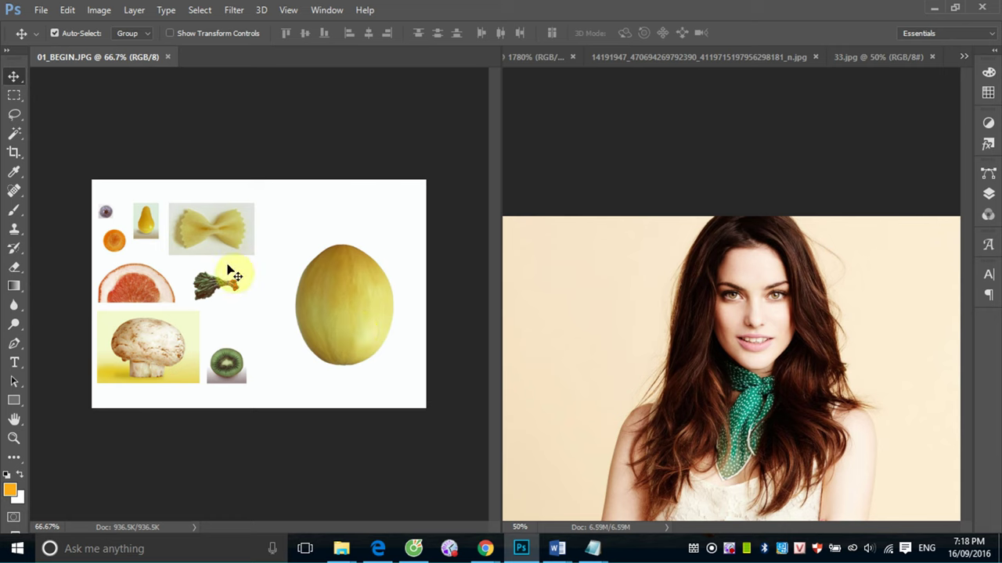
Zoom onto the radish bunch, then scroll out to 300%
key("ctrl+space")
left_click(239, 295)
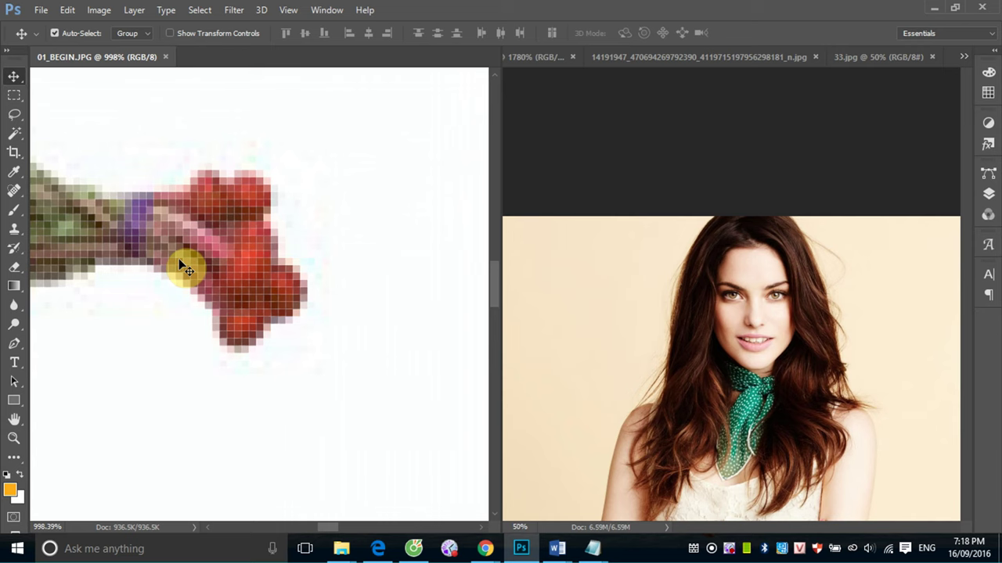
scroll(178, 258, "down", 2)
scroll(179, 258, "down", 2)
scroll(178, 258, "down", 2)
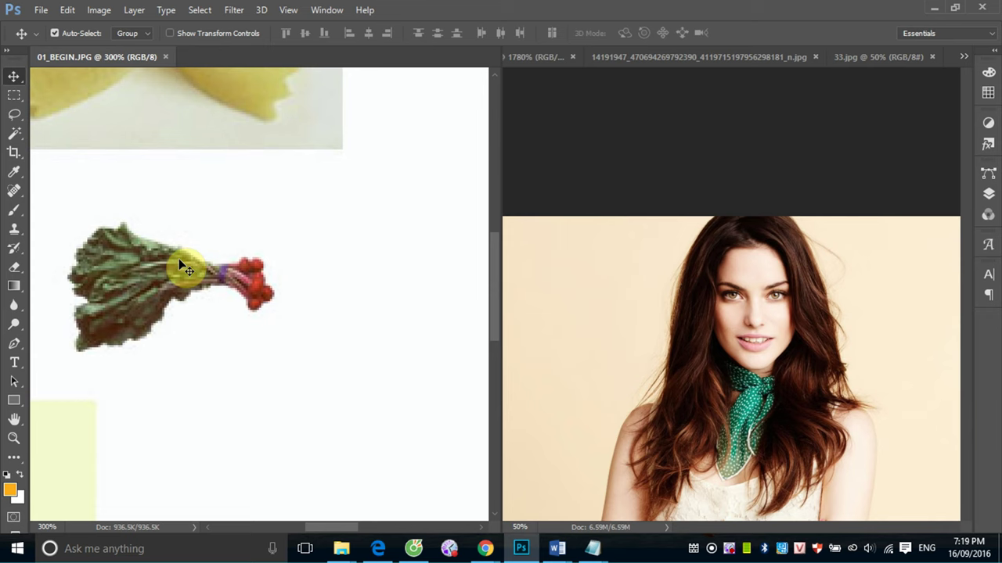
Brush a curved orange stroke right of the radish bunch, then zoom out to 66.7%
left_click(14, 211)
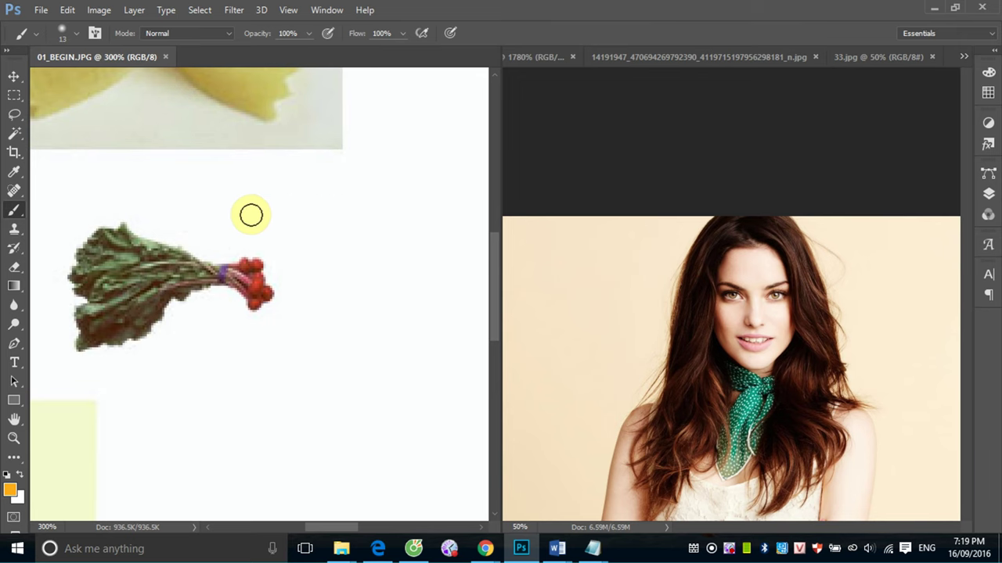
left_click_drag(252, 210, 406, 328)
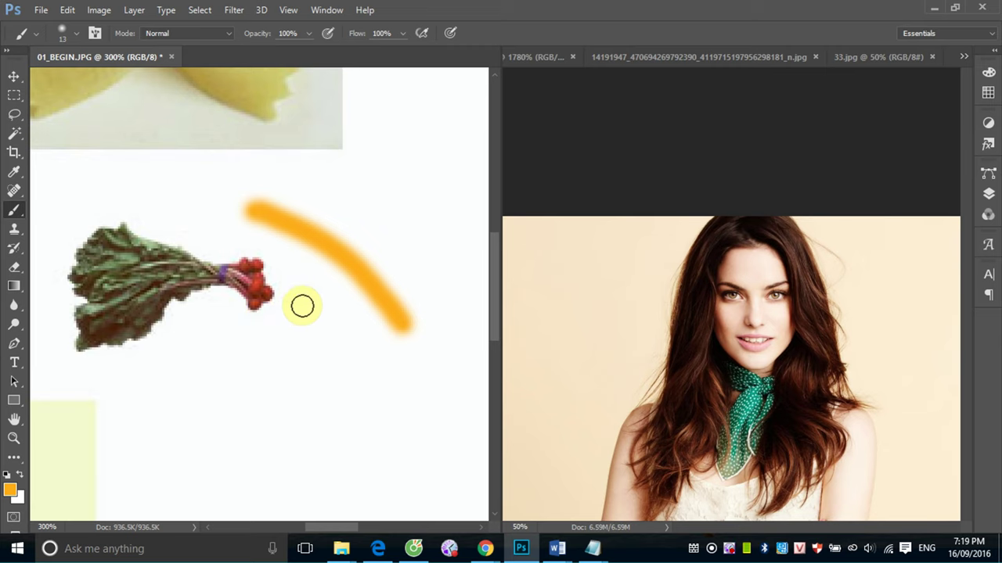
scroll(297, 307, "down", 3)
scroll(297, 308, "down", 1)
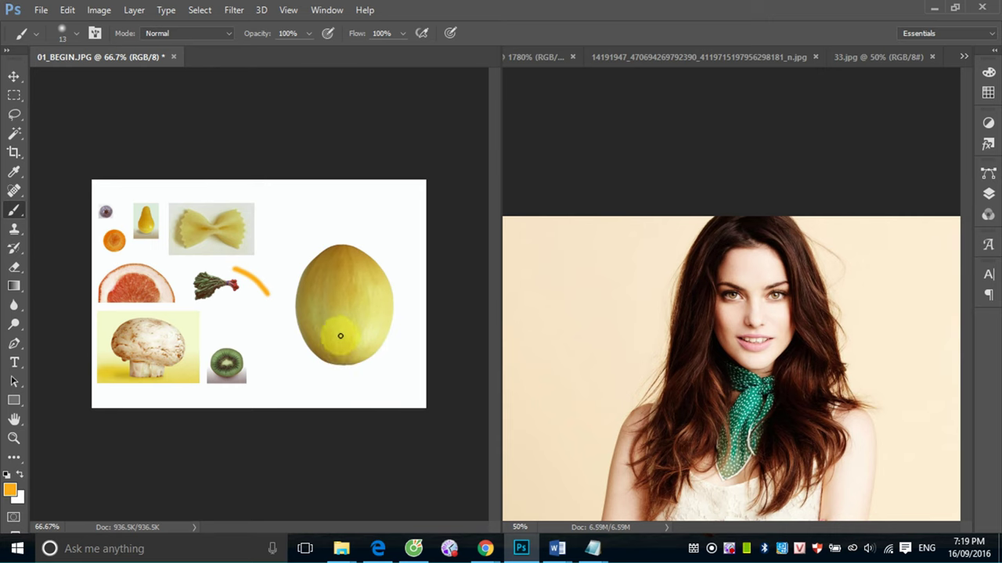
Zoom onto the woman's mouth in 33.jpg and paint her lips solid orange
left_click(718, 329)
left_click_drag(718, 329, 782, 360)
left_click(618, 376)
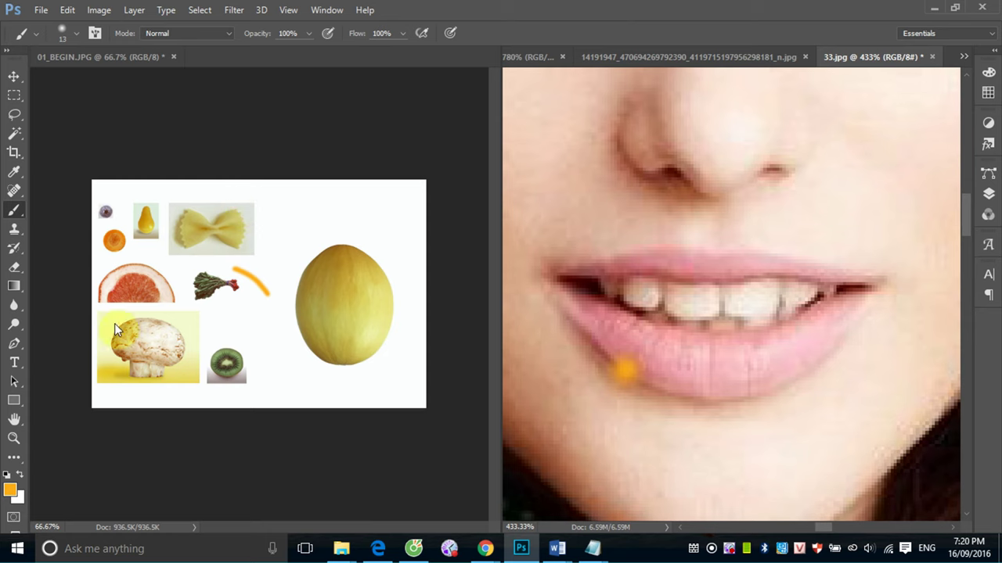
mouse_move(573, 270)
left_mouse_down()
mouse_move(830, 278)
mouse_move(846, 313)
mouse_move(666, 376)
mouse_move(570, 290)
mouse_move(697, 352)
mouse_move(805, 320)
mouse_move(582, 313)
mouse_move(633, 264)
mouse_move(859, 288)
mouse_move(738, 362)
left_mouse_up()
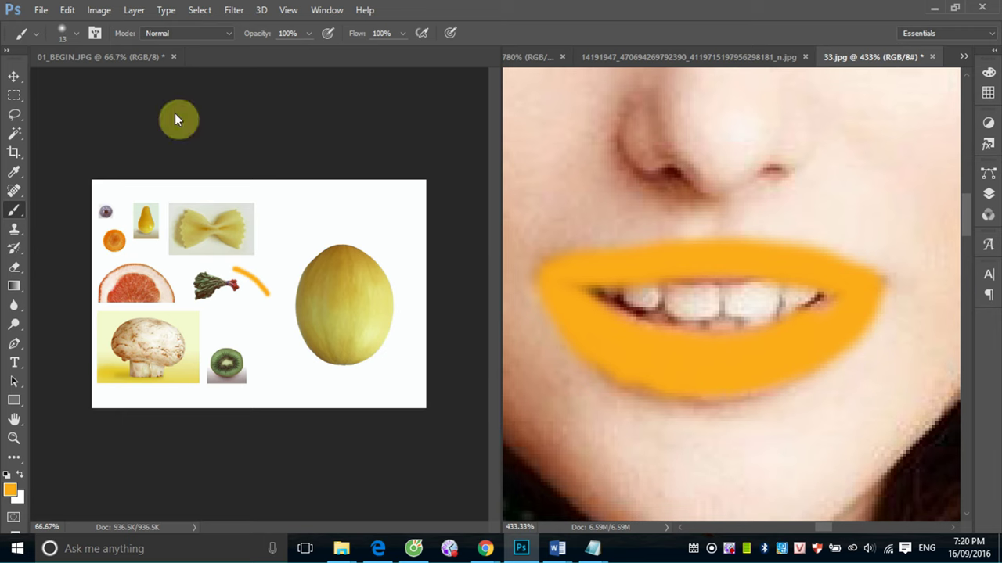
left_click(68, 11)
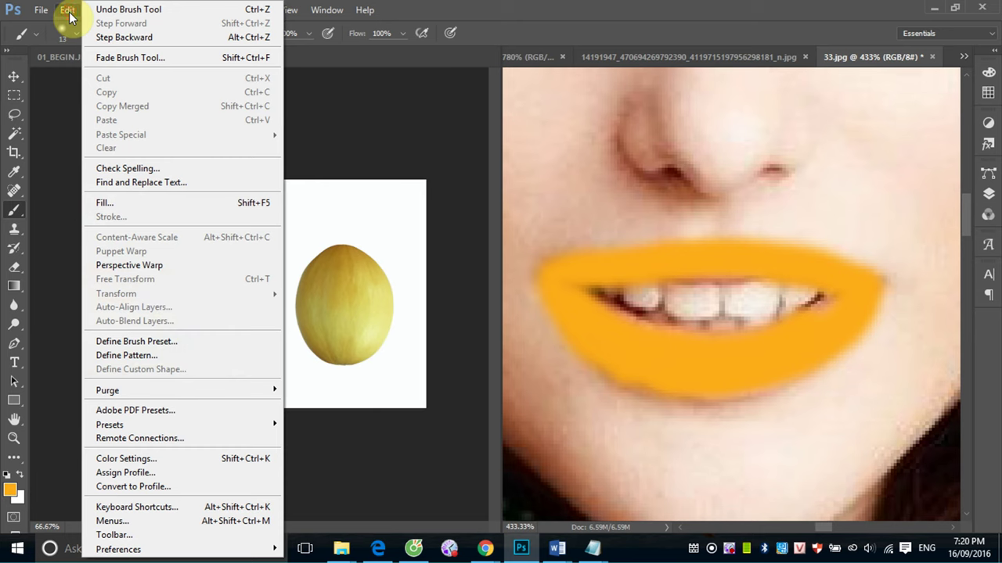
Set the Fill dialog's Contents to Color with bright red f90a0a, ready to apply
left_click(115, 204)
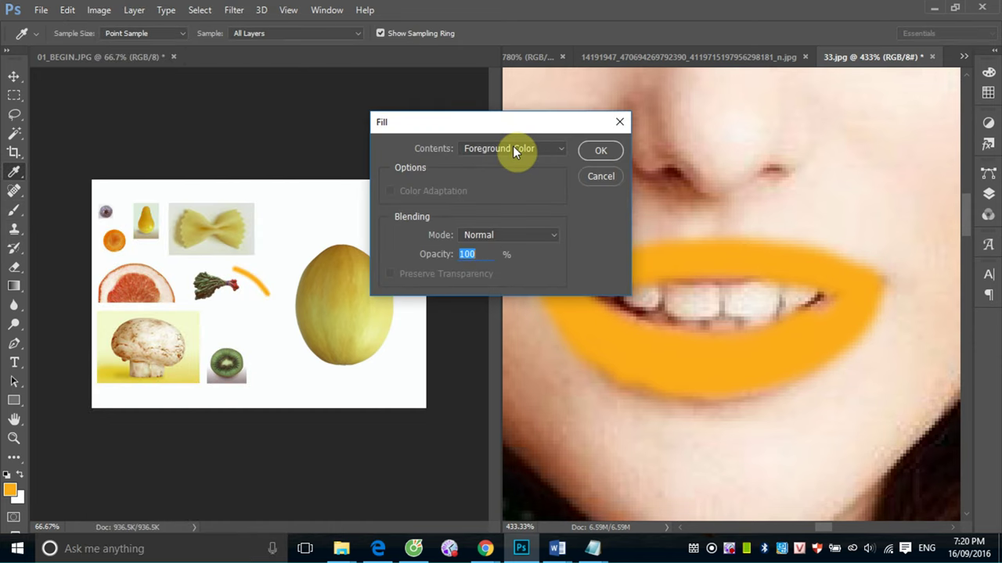
left_click(512, 148)
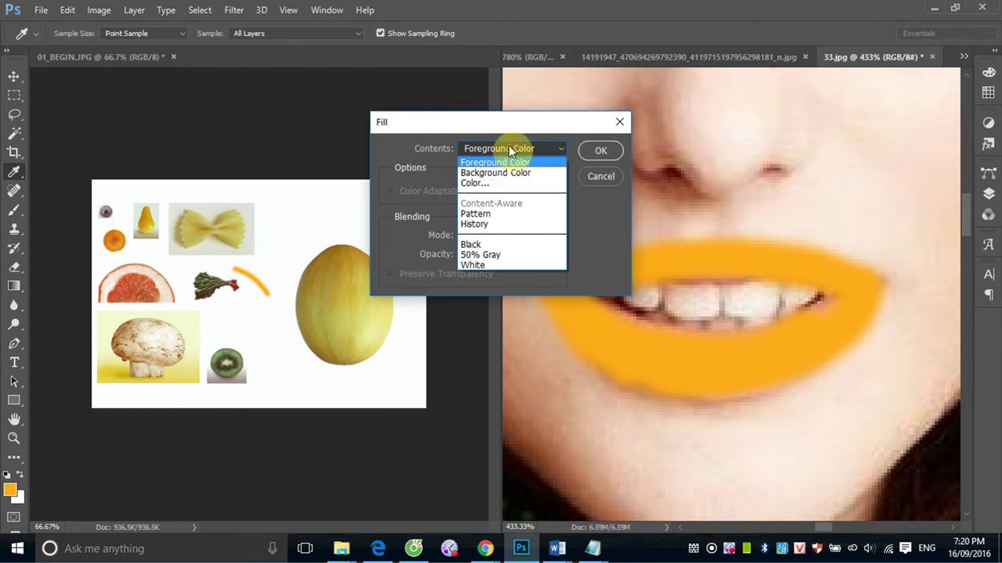
left_click(486, 182)
left_click_drag(215, 152, 240, 134)
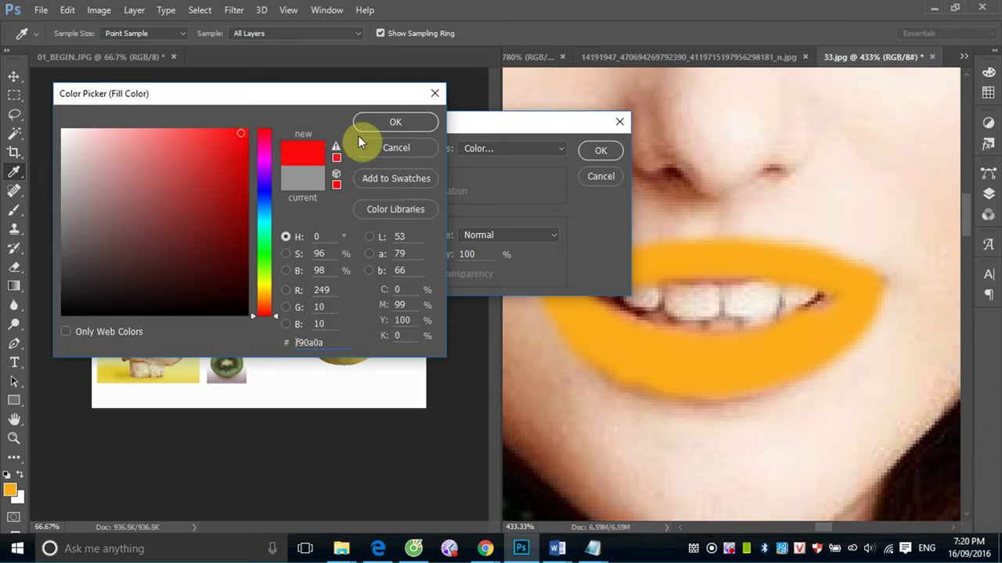
left_click(389, 125)
left_click(600, 152)
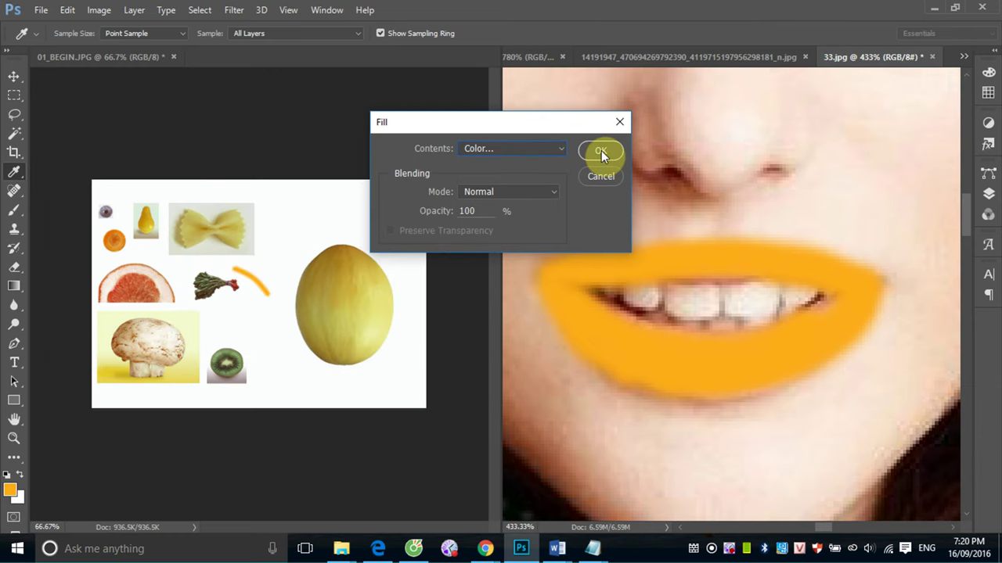
Switch to the Brush and zoom out twice to see the whole red-filled portrait
key("b")
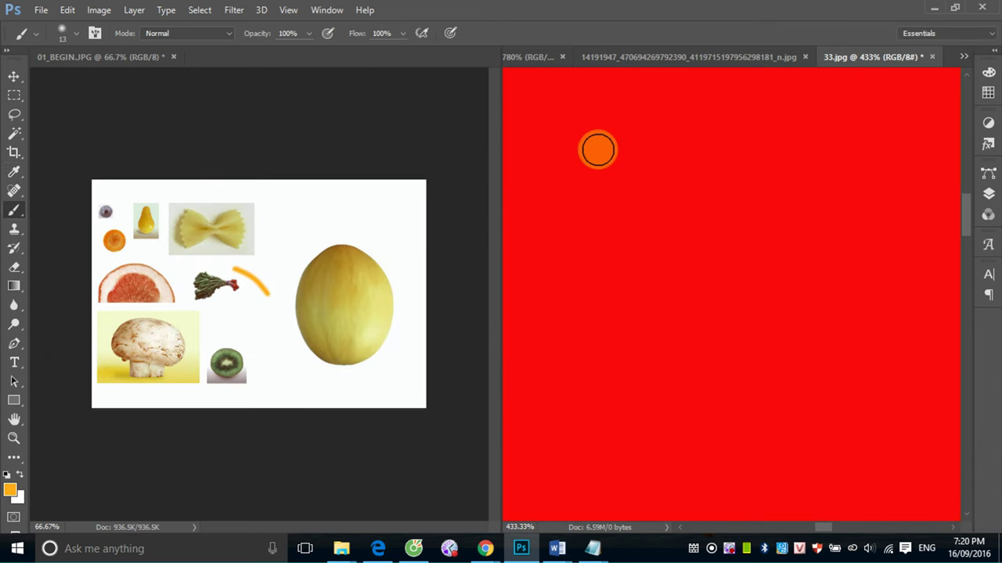
key("ctrl+minus")
key("ctrl+minus")
key("ctrl+minus")
key("ctrl+minus")
key("ctrl+minus")
key("ctrl+minus")
key("ctrl+minus")
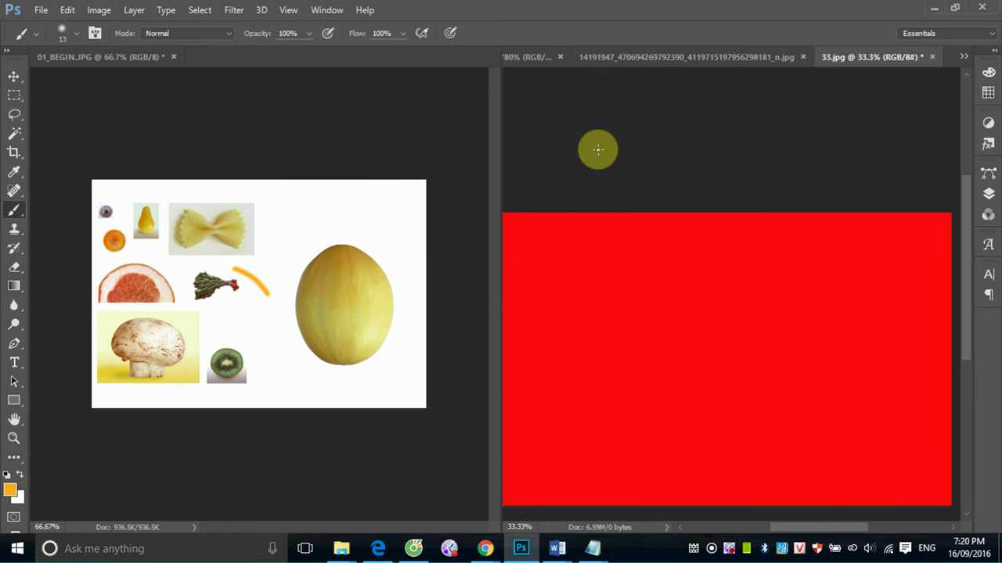
key("ctrl+minus")
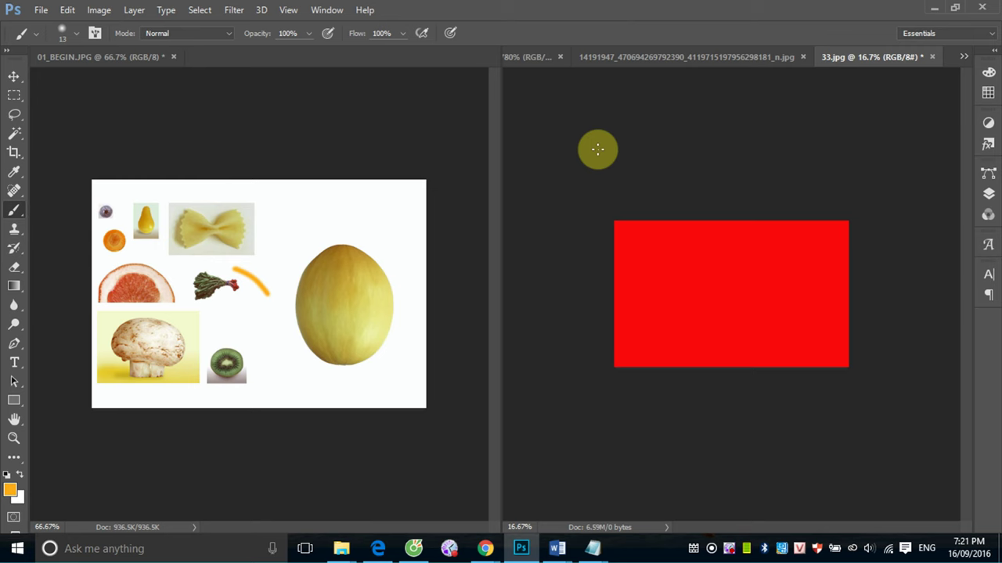
Close 33.jpg without saving, then close the child's photo
left_click(295, 239)
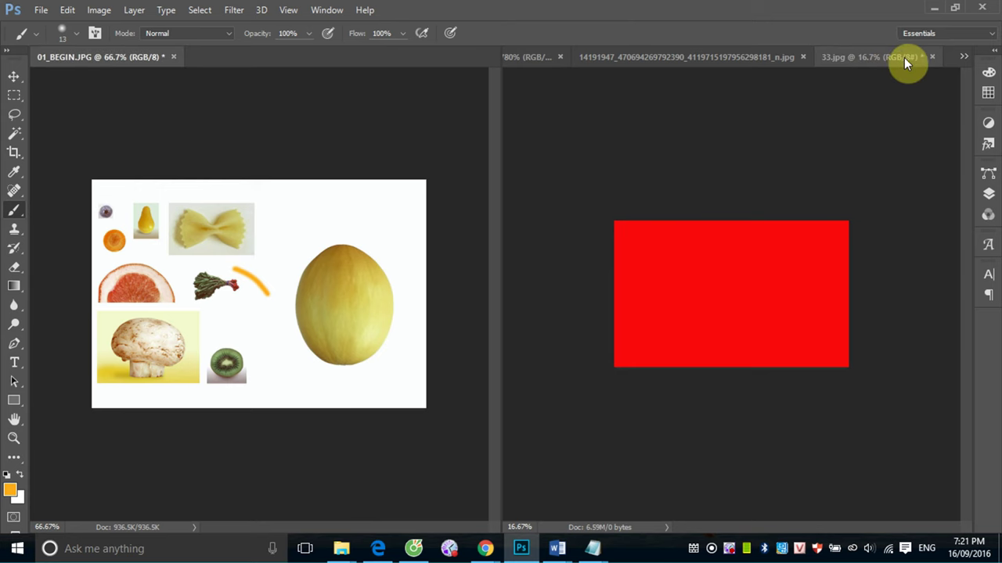
left_click(931, 56)
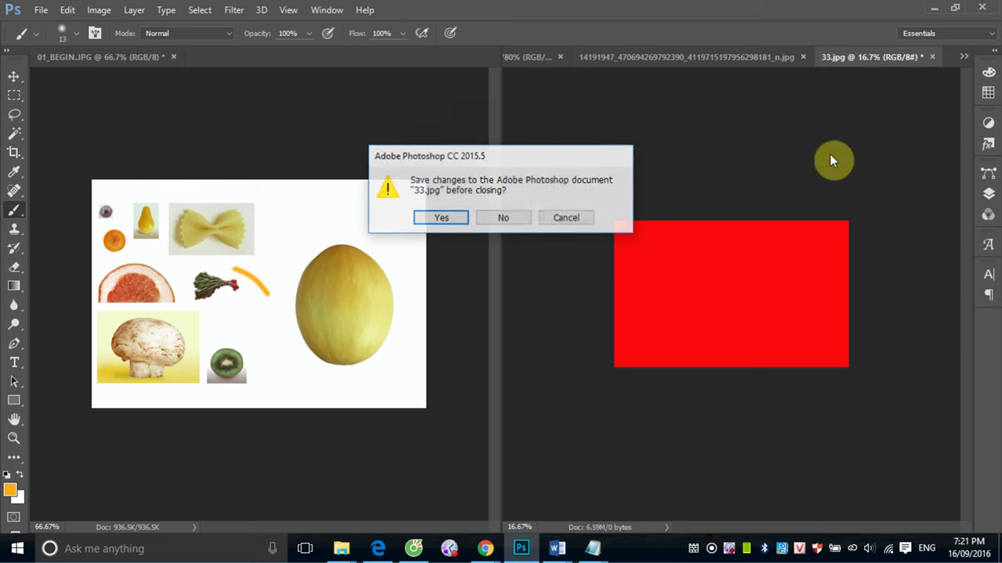
left_click(504, 218)
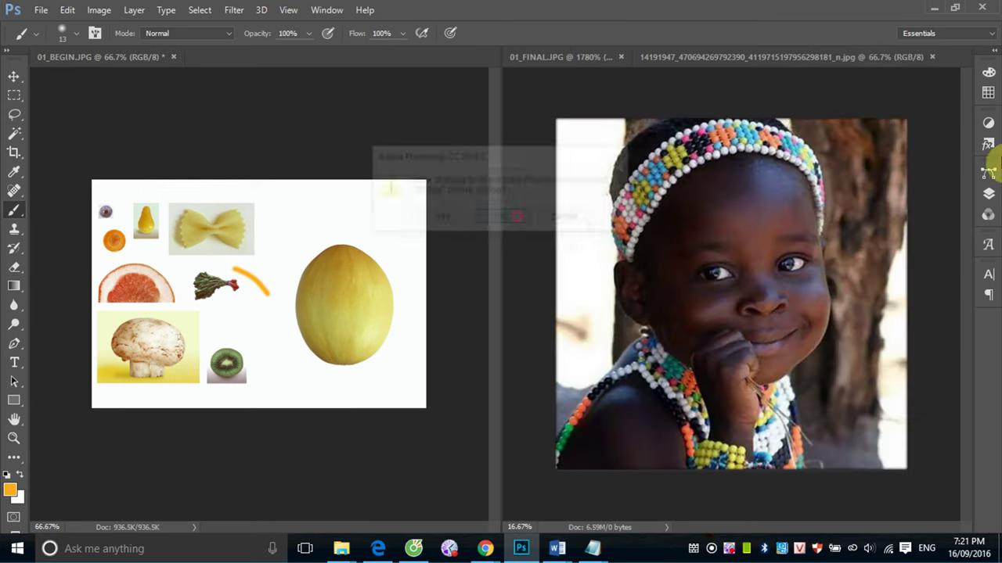
left_click(932, 56)
Dock 01_FINAL.JPG as a tab beside the collage, choose the Move tool, and view at 100%
left_click_drag(516, 71, 372, 68)
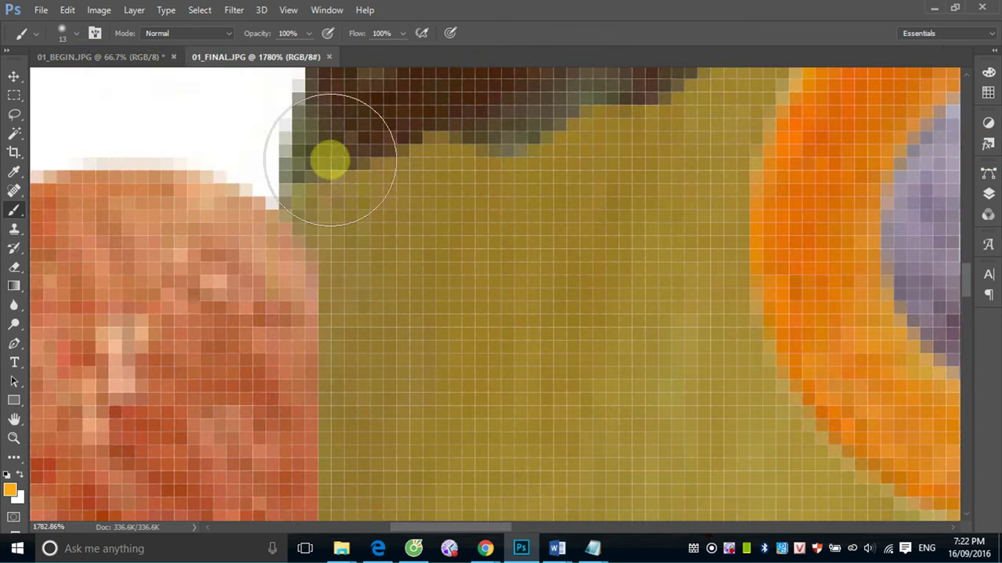
left_click_drag(372, 68, 45, 63)
left_click(13, 76)
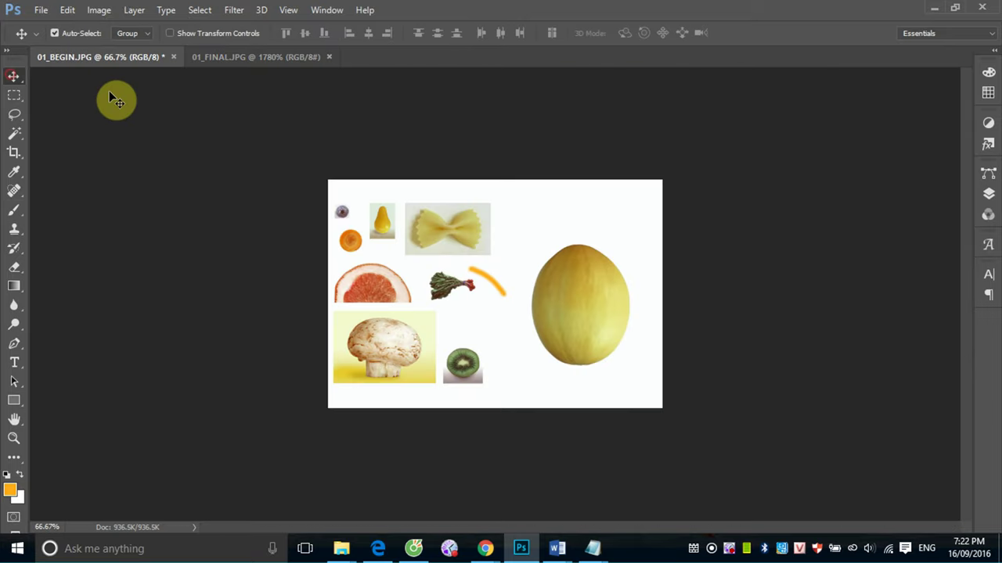
key("ctrl+1")
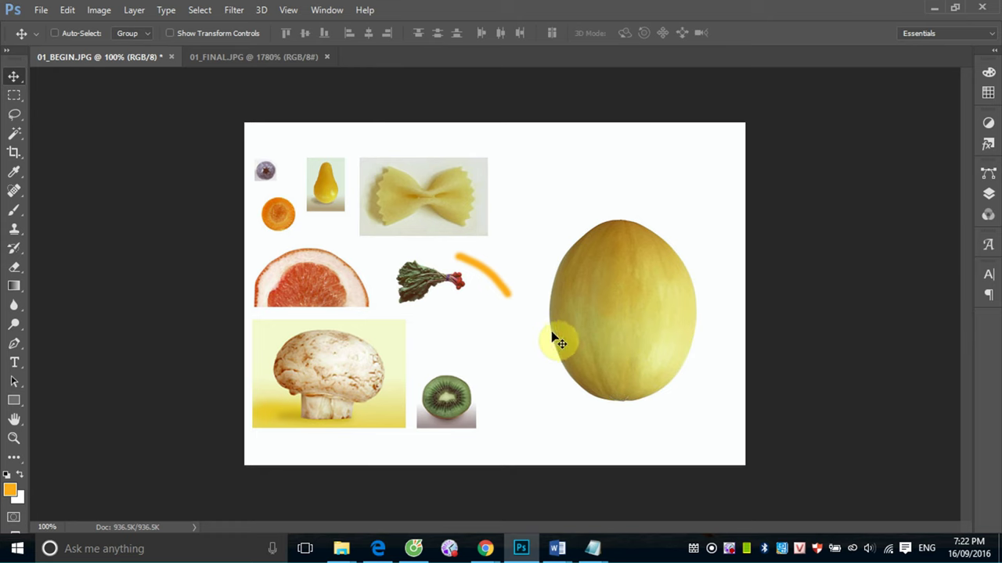
Fill the entire fruit collage with a darker solid green, then fit it on screen
left_click_drag(530, 222, 713, 380)
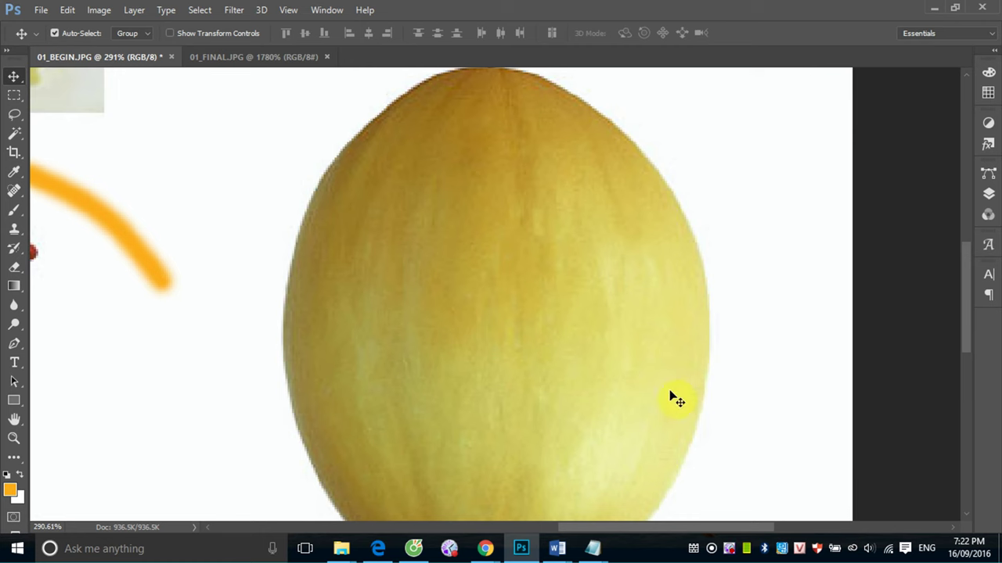
left_click(42, 11)
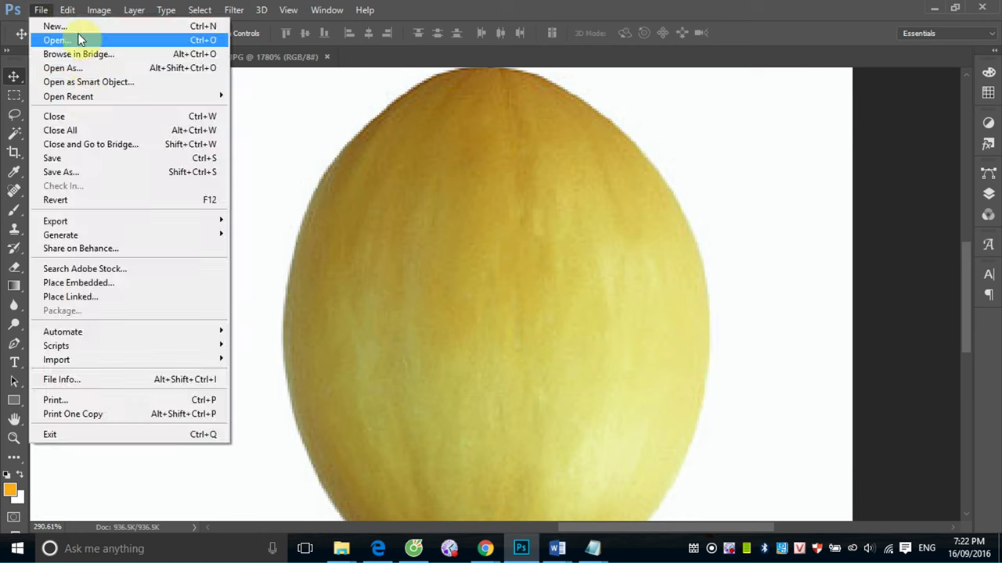
left_click(103, 200)
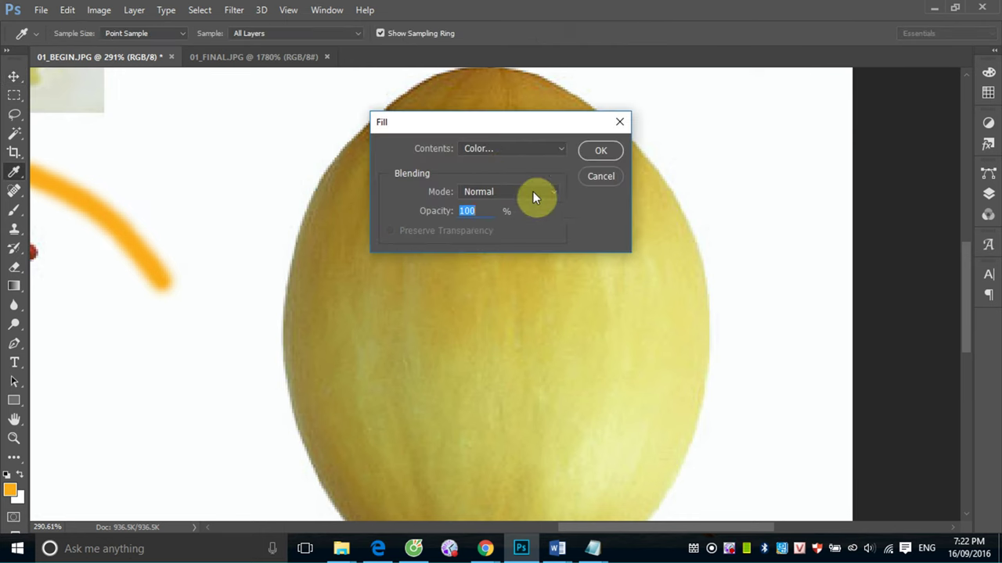
left_click(508, 150)
left_click(489, 182)
left_click(262, 254)
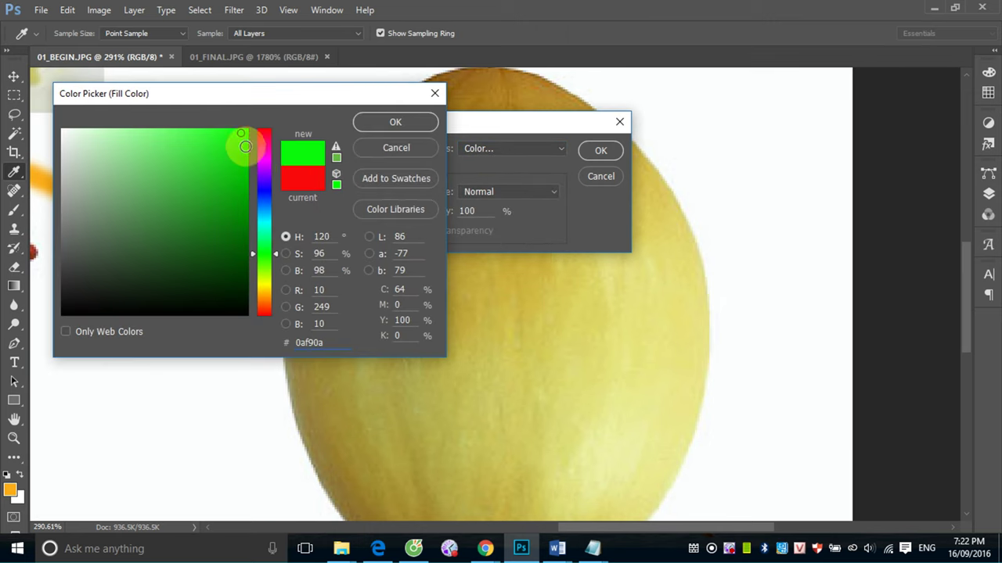
left_click(239, 153)
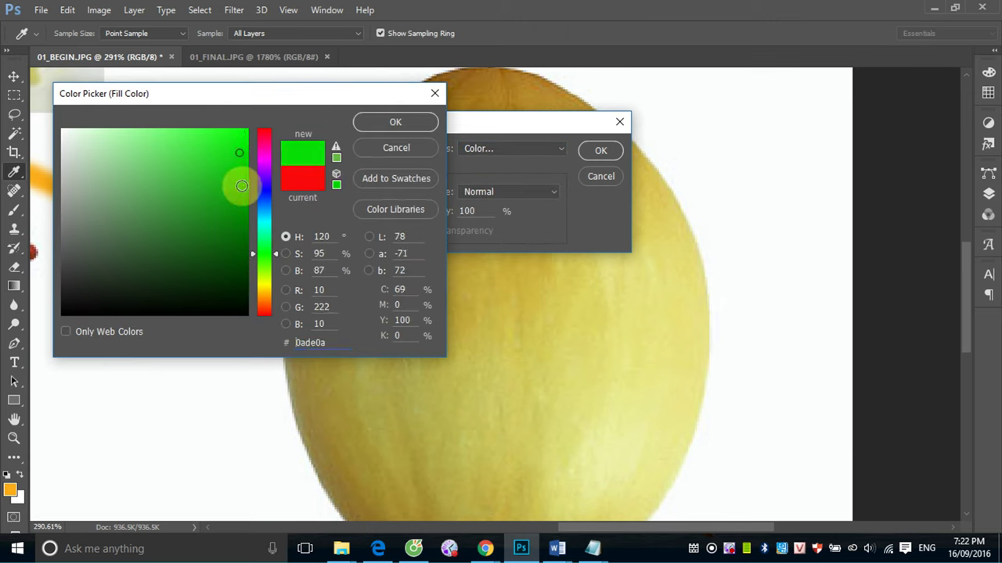
left_click(247, 186)
left_click(395, 122)
left_click(596, 151)
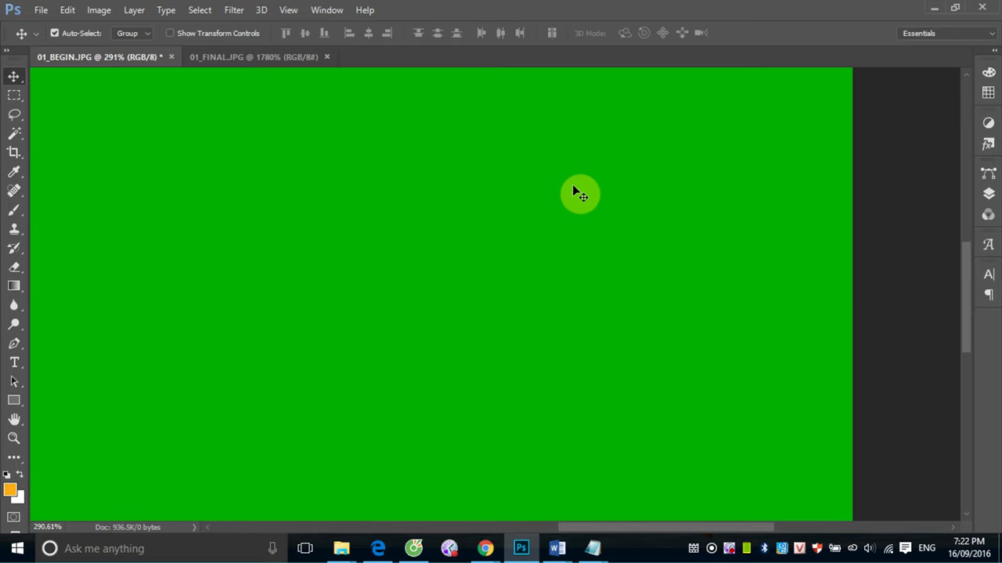
key("ctrl")
key("ctrl+0")
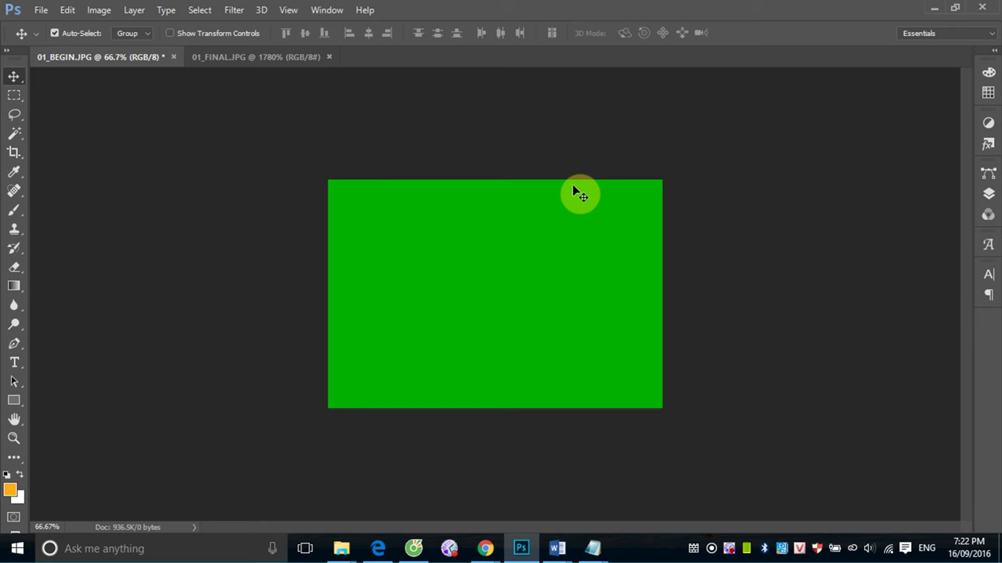
Revert the collage to its saved state, view it at 100%, and pick the Rectangular Marquee
left_click(41, 10)
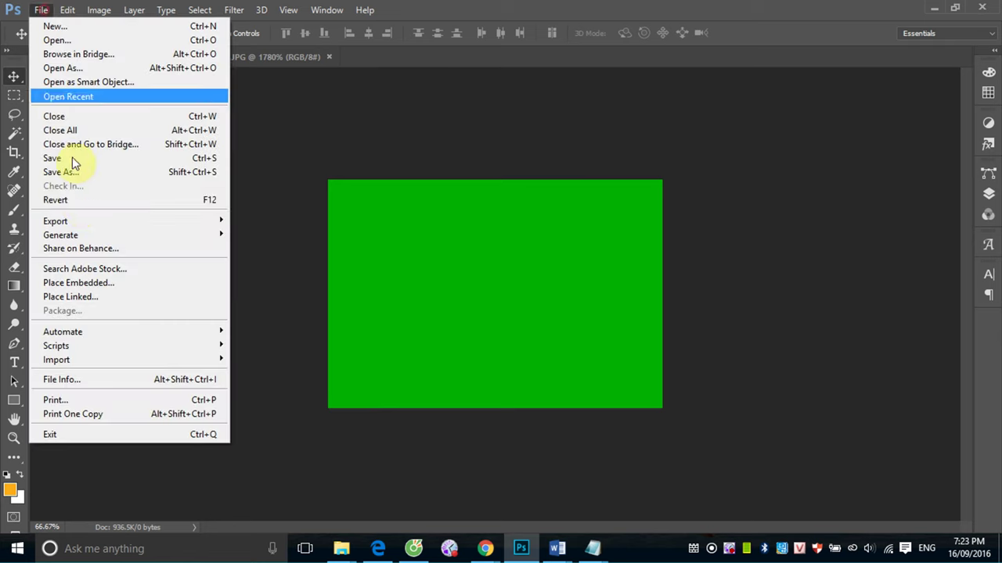
left_click(78, 202)
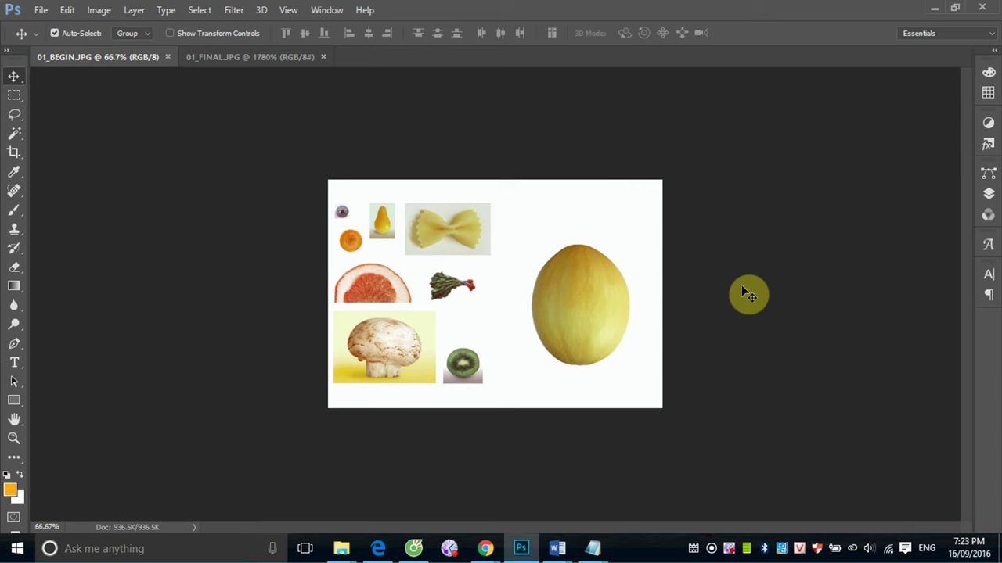
key("ctrl")
key("ctrl+1")
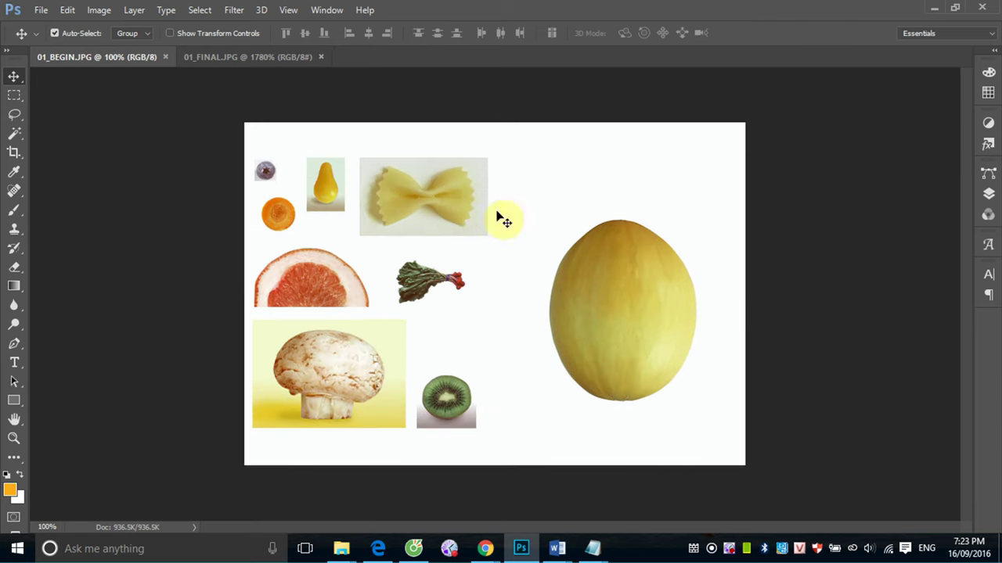
left_click(11, 97)
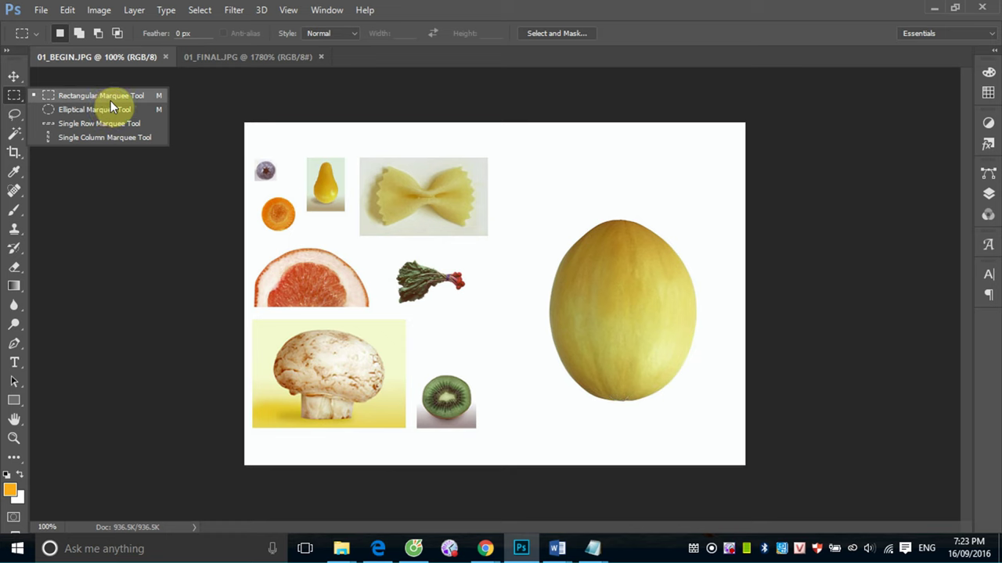
left_click(14, 118)
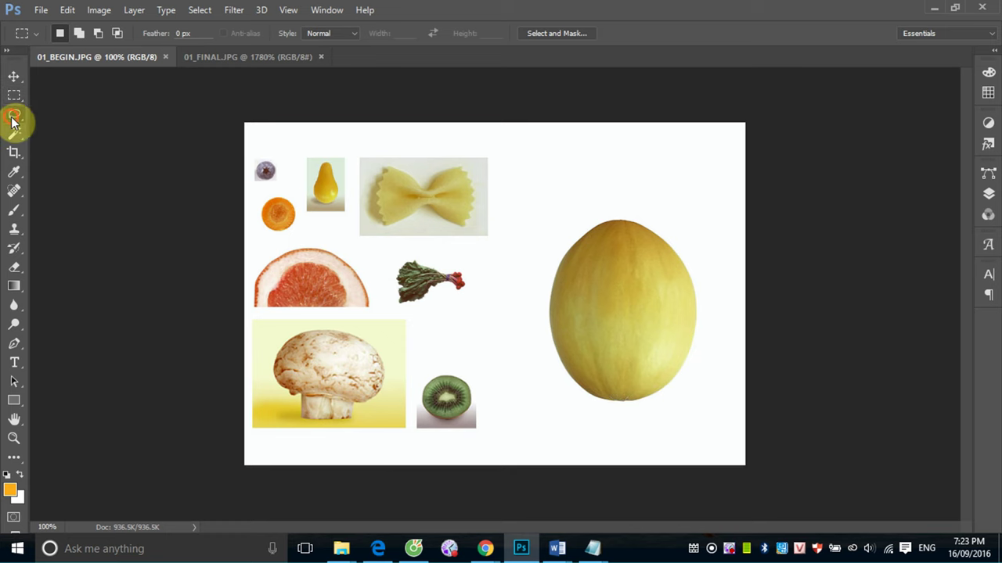
left_click(13, 138)
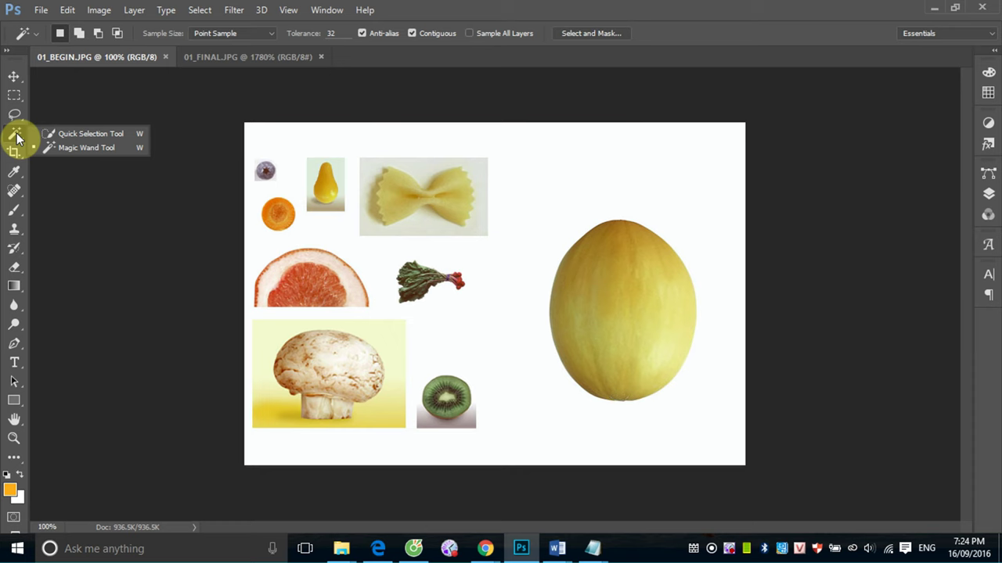
left_click(16, 96)
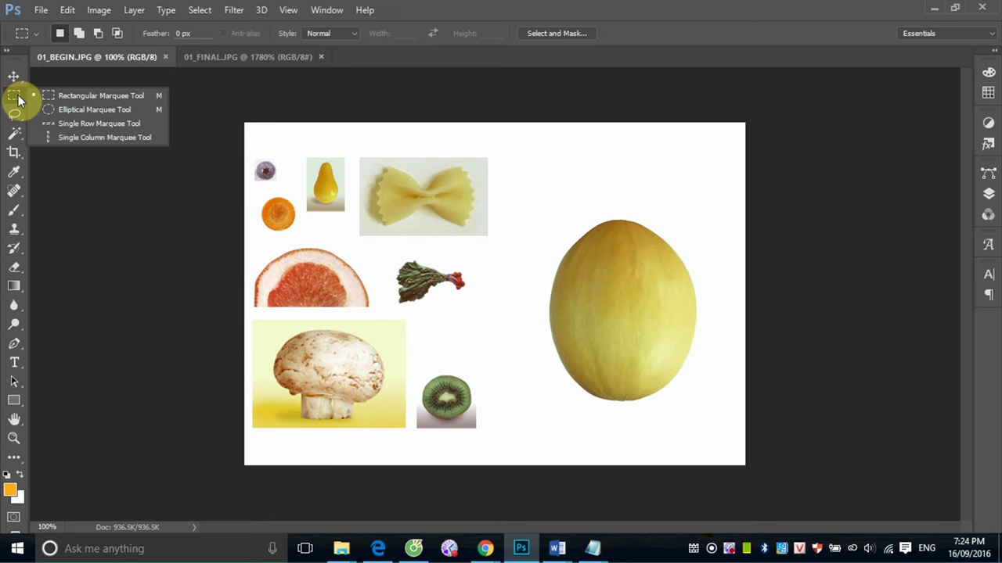
left_click(82, 95)
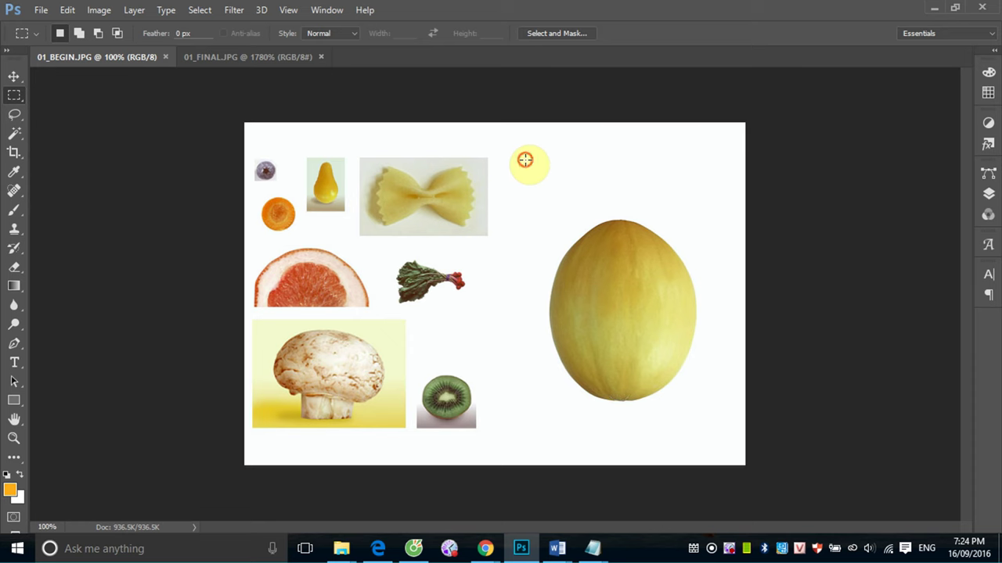
Draw a rectangular marquee above the melon, zoom in to check it, return to 100%, and reposition it
left_click_drag(526, 160, 633, 215)
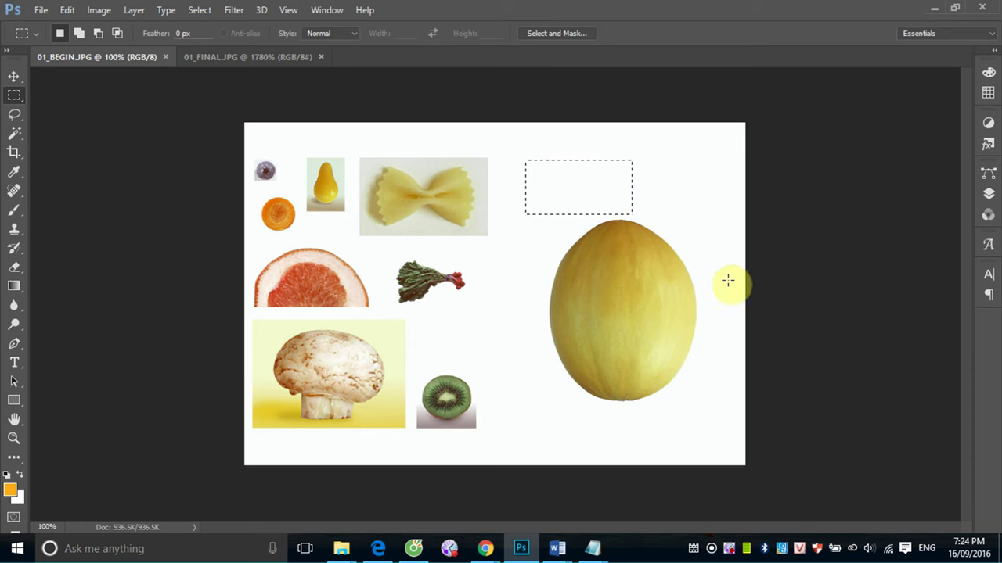
left_click_drag(512, 149, 663, 236)
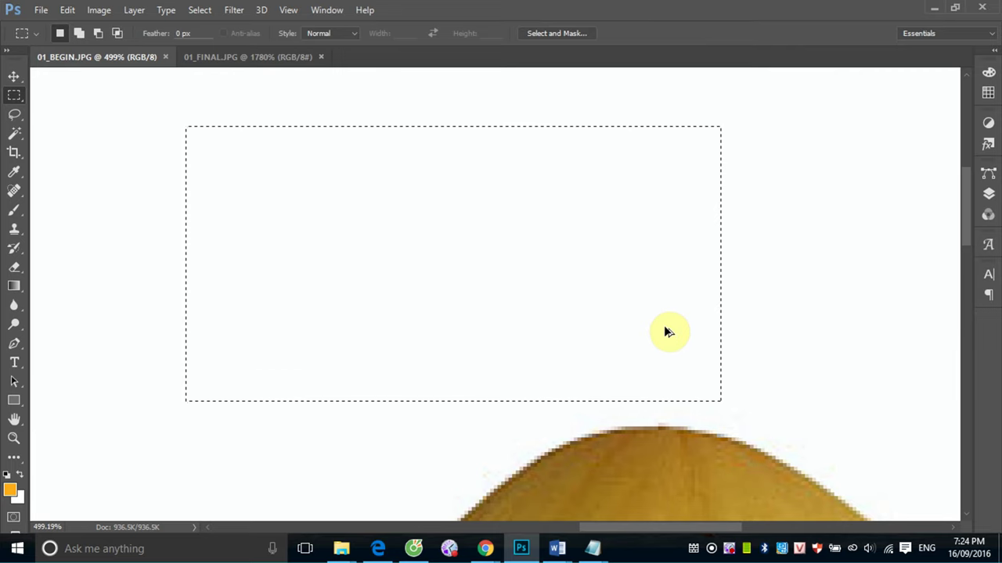
key("ctrl+1")
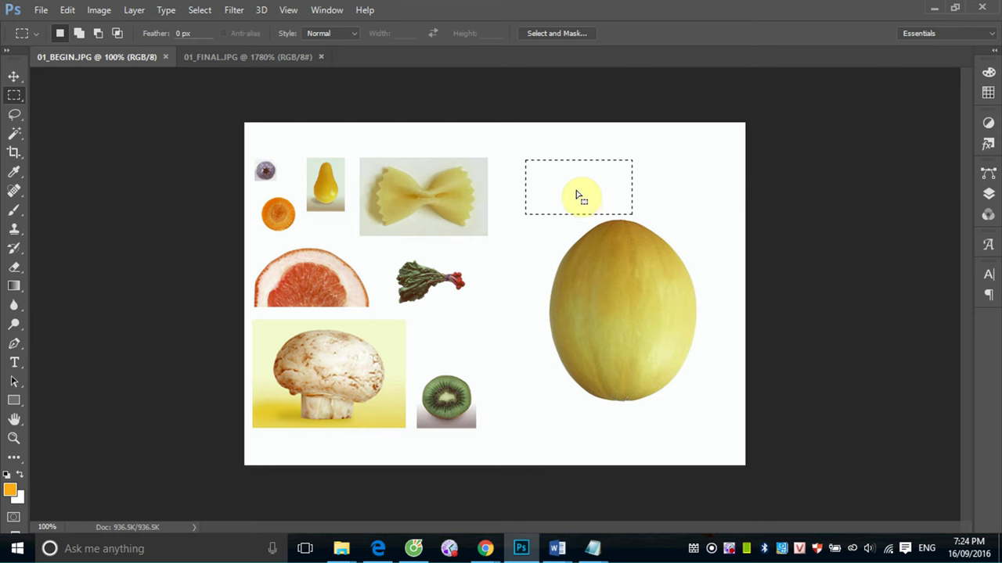
mouse_move(577, 196)
left_mouse_down()
mouse_move(667, 180)
mouse_move(615, 181)
left_mouse_up()
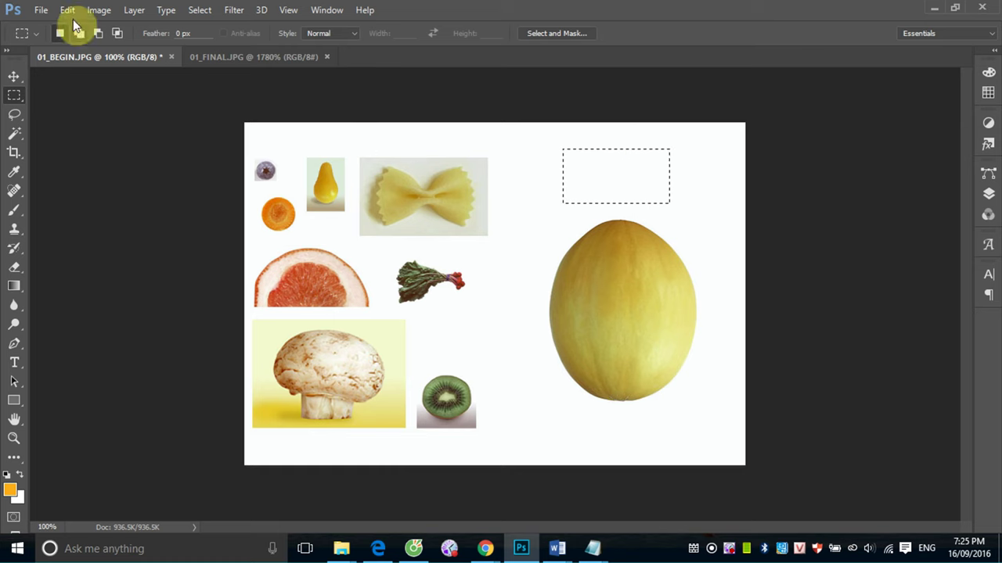
Move the rectangular selection down onto the melon and fill it with medium green
left_click_drag(607, 182, 619, 318)
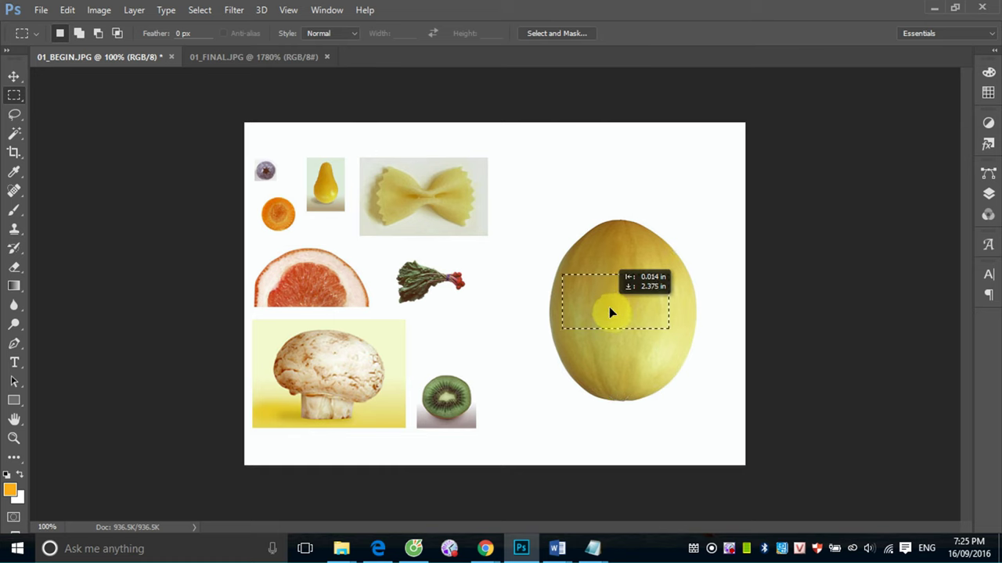
left_click(67, 10)
left_click(125, 202)
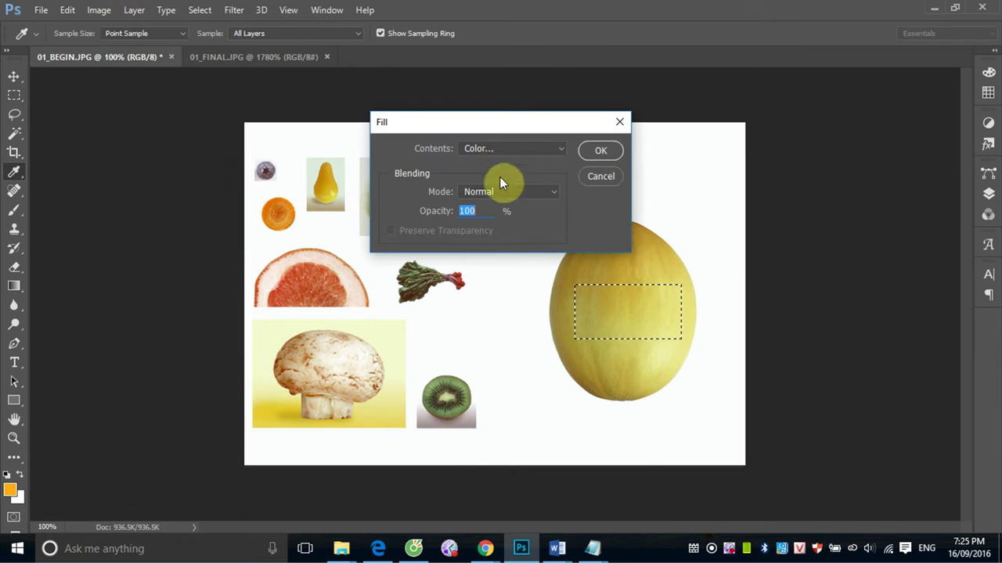
left_click(497, 154)
left_click(486, 183)
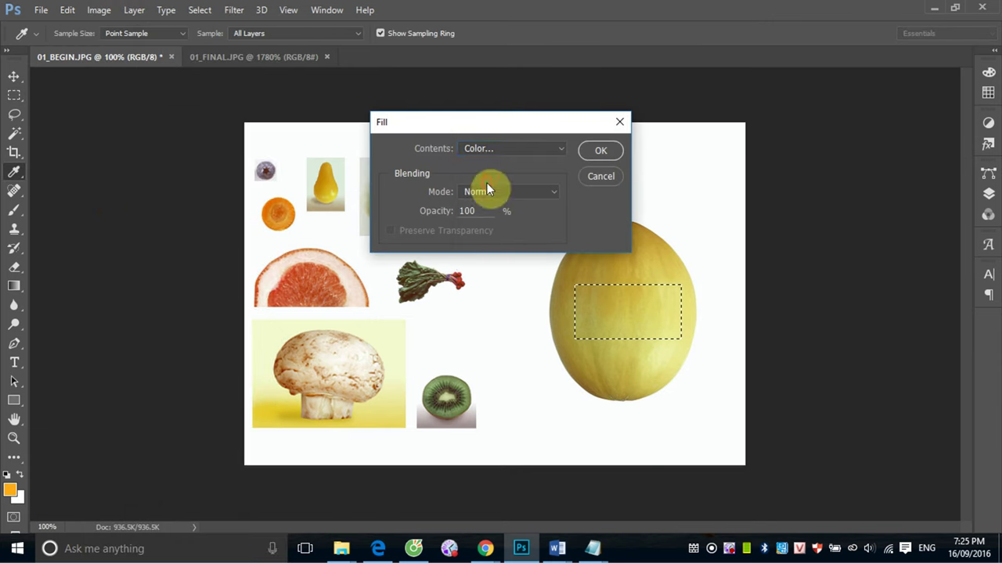
left_click_drag(241, 171, 239, 204)
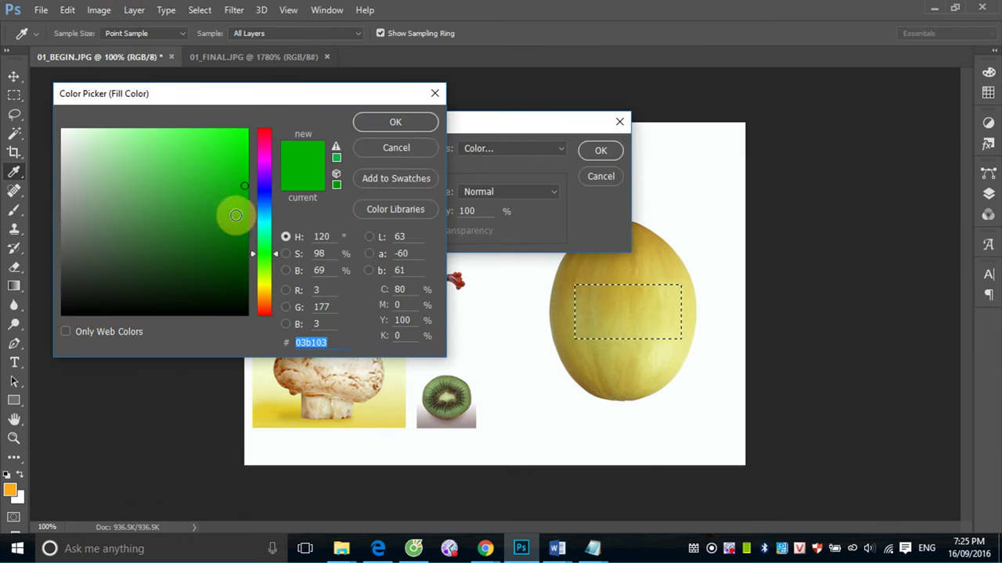
left_click(404, 128)
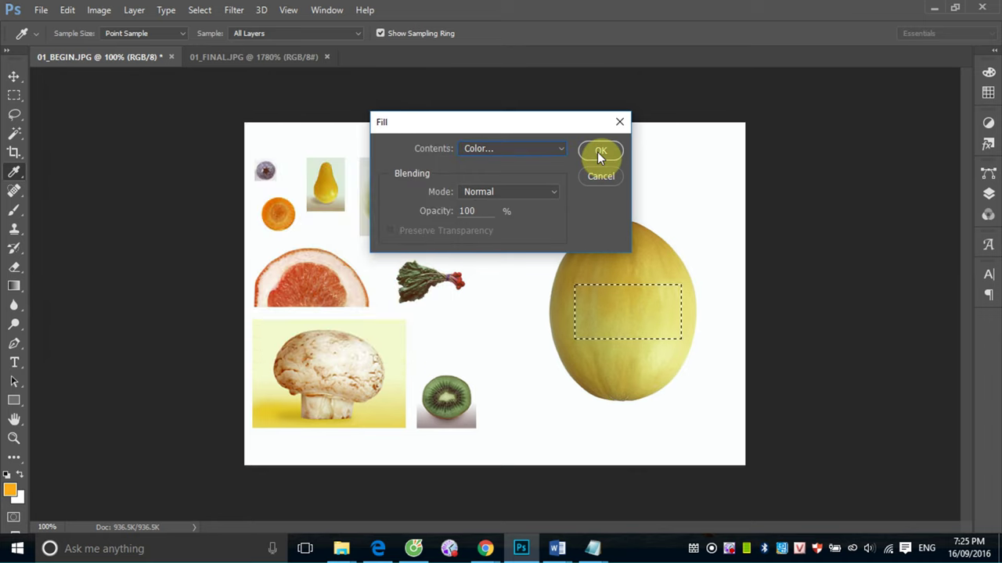
left_click(599, 153)
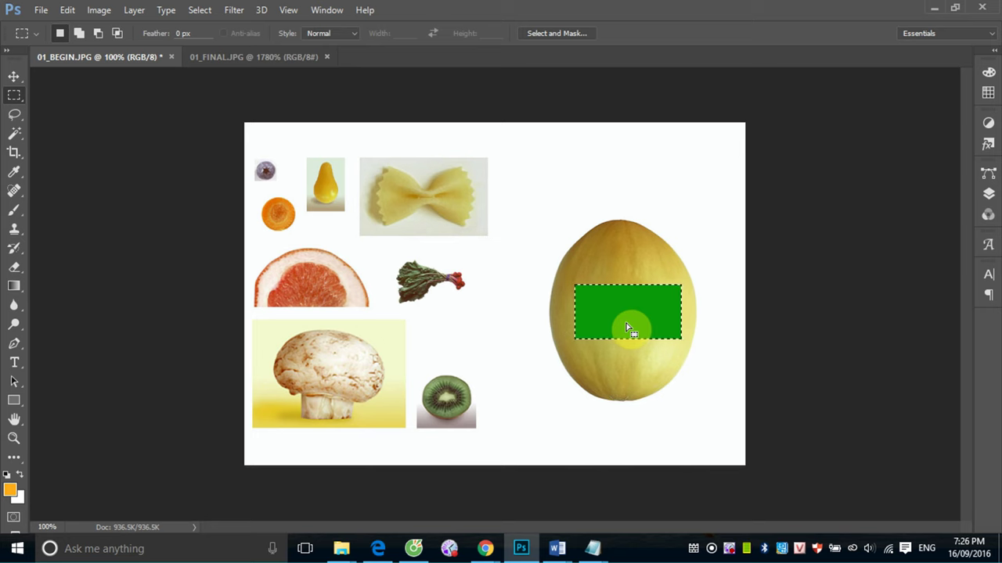
Brush an orange zigzag inside the green rectangle's selection, then deselect
left_click(13, 213)
left_click(582, 160)
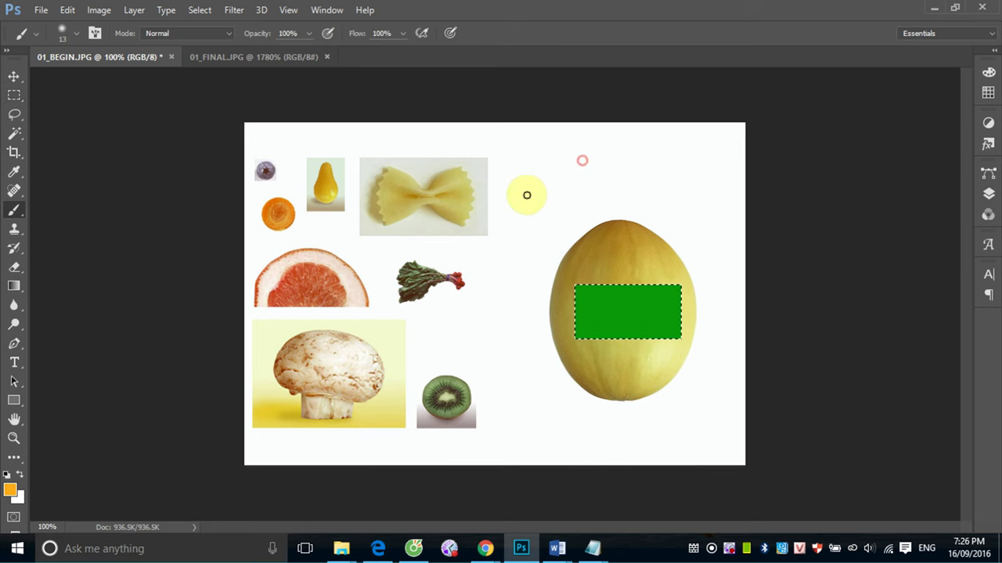
left_click(484, 258)
left_click(482, 289)
left_click(550, 357)
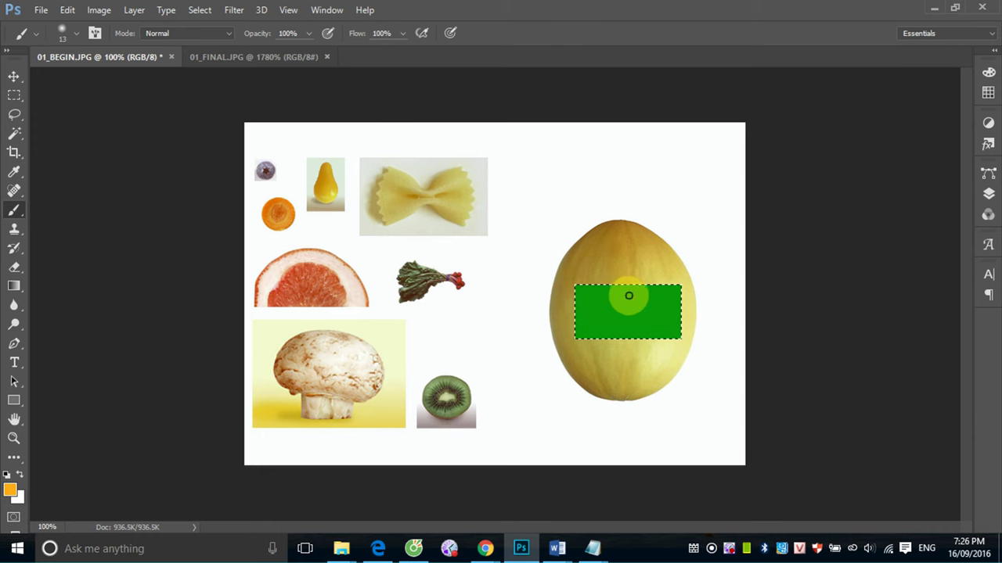
left_click_drag(629, 296, 663, 310)
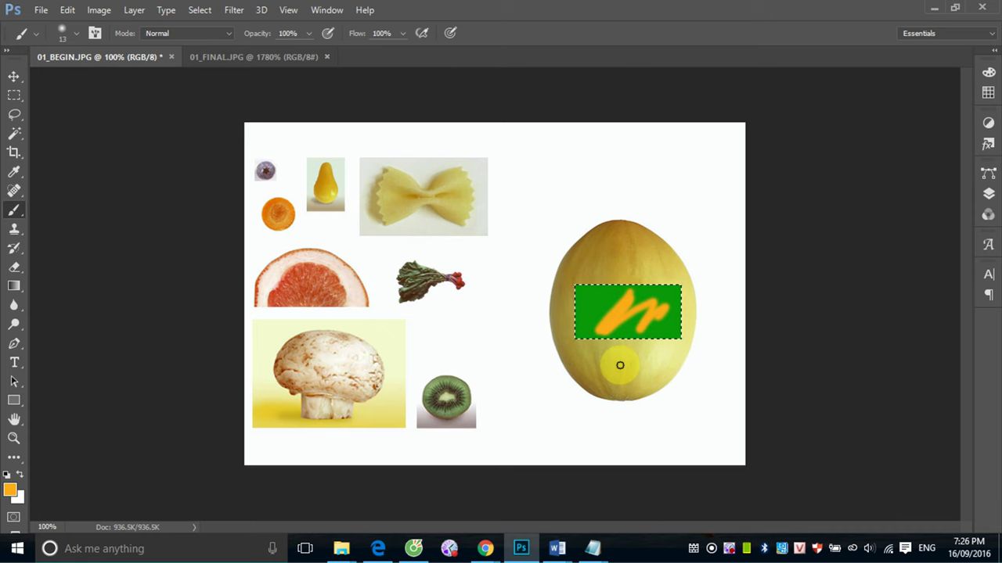
left_click(203, 20)
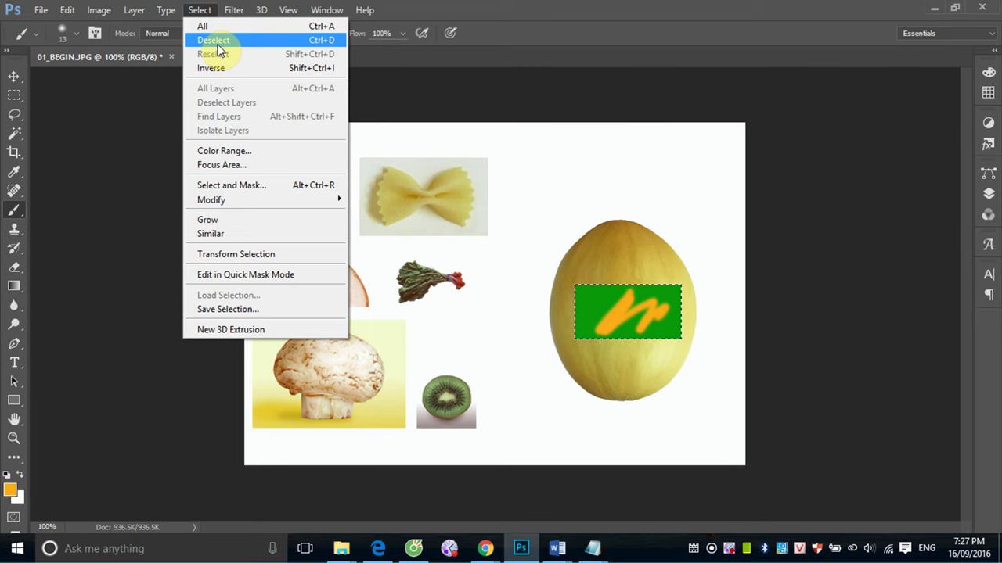
left_click(213, 40)
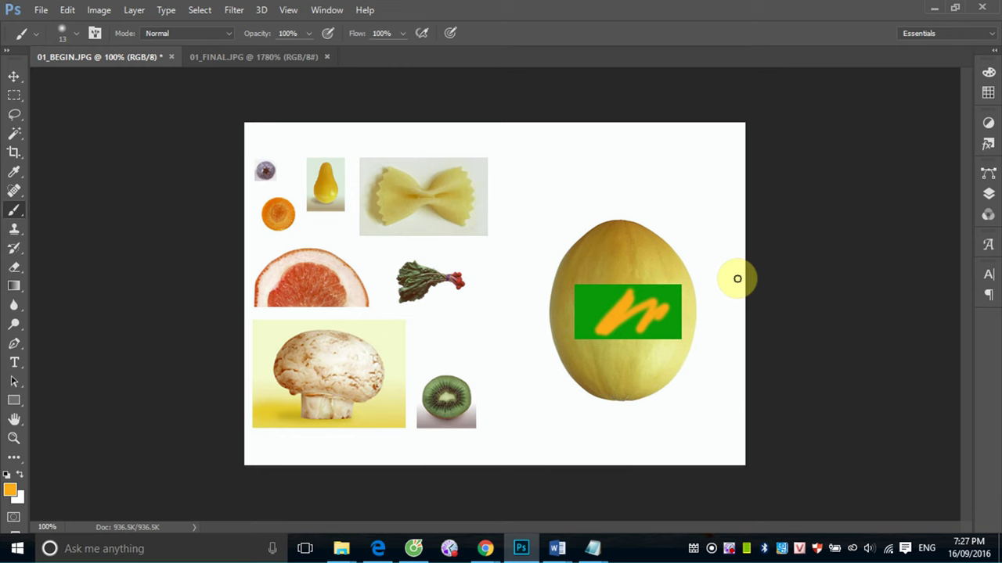
Reselect the green rectangle and invert the selection to everything outside it
left_click(202, 11)
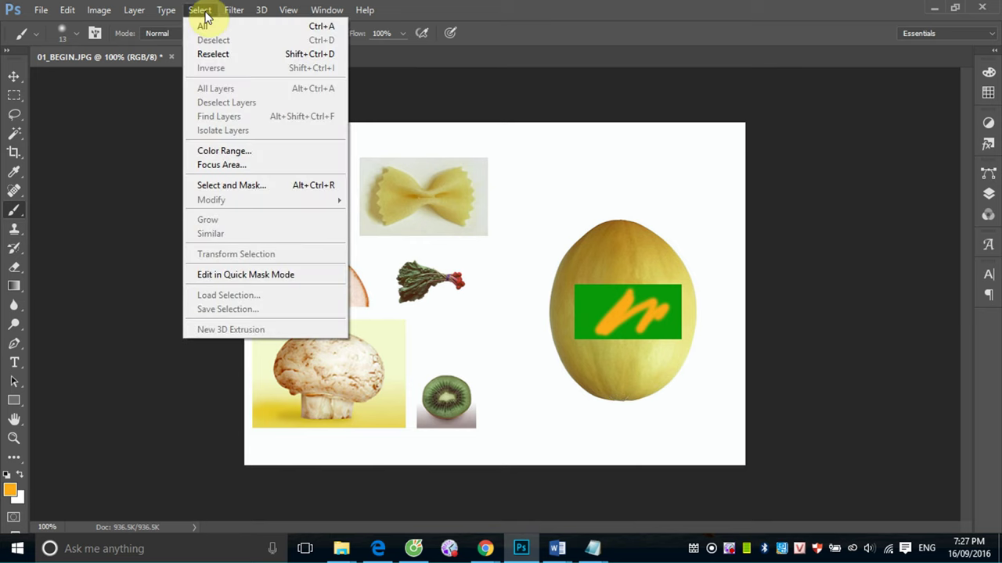
left_click(212, 56)
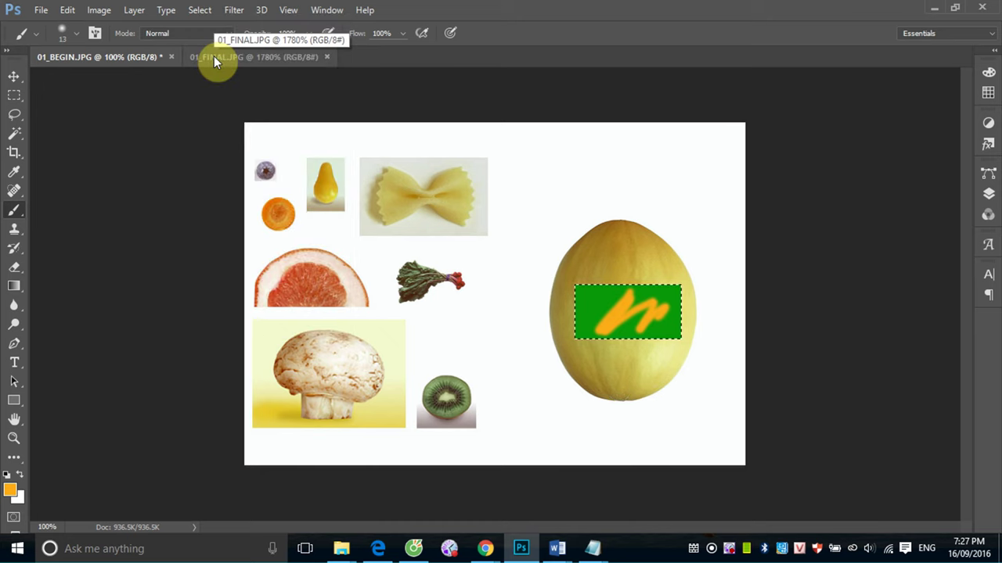
left_click(203, 17)
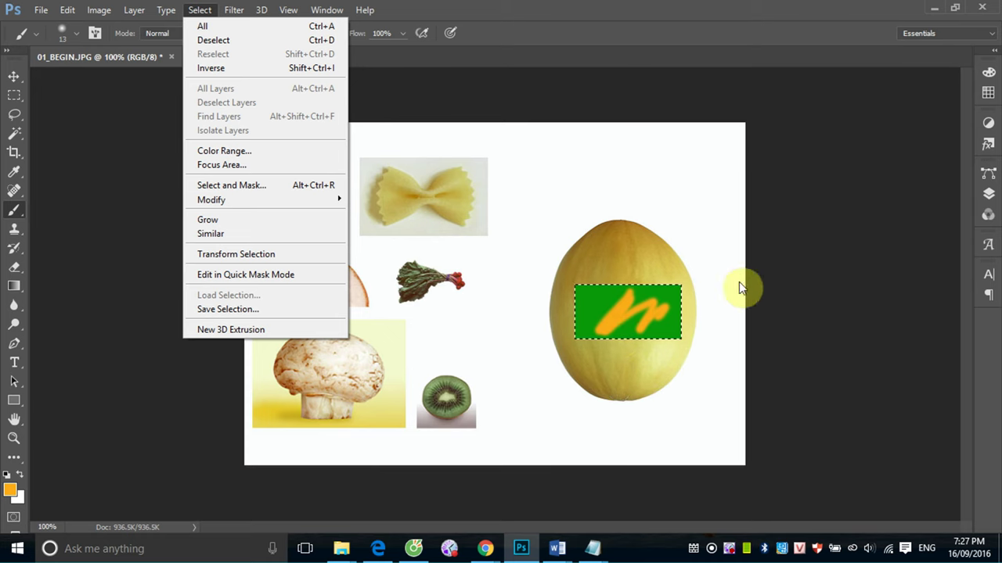
left_click(223, 70)
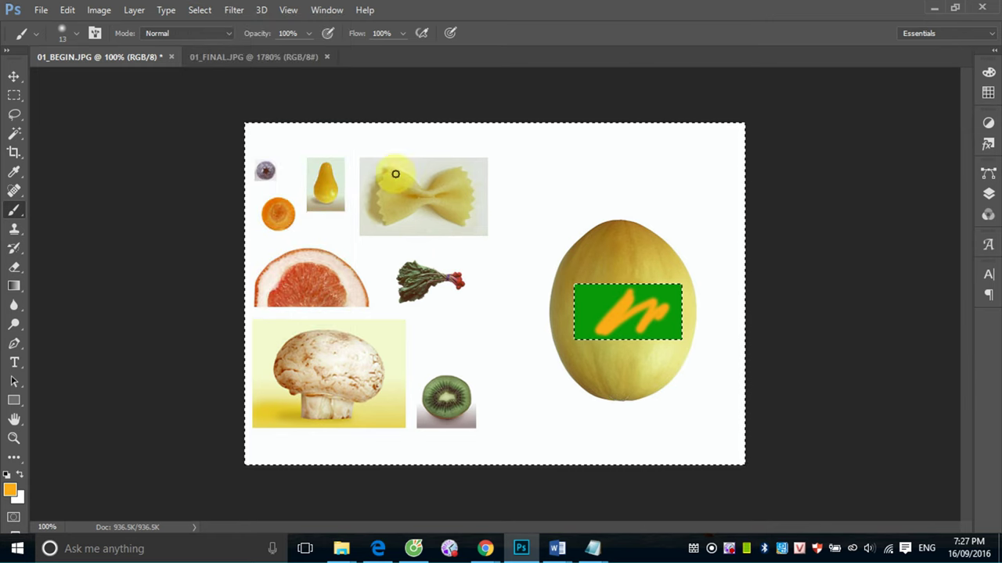
Paint orange zigzags across the pasta and upper right, then select the whole canvas
left_click_drag(360, 233, 681, 186)
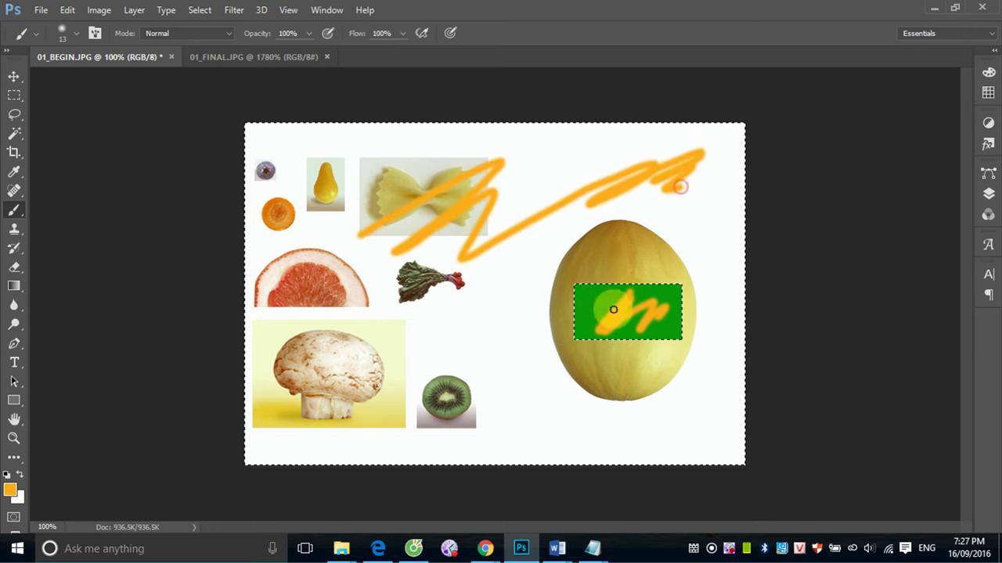
left_click_drag(614, 310, 664, 311)
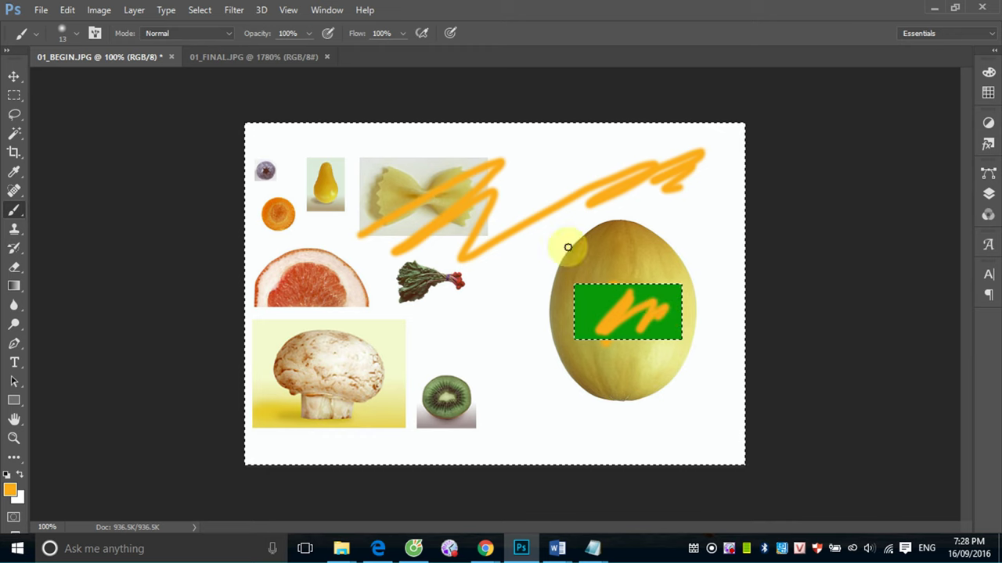
left_click(200, 9)
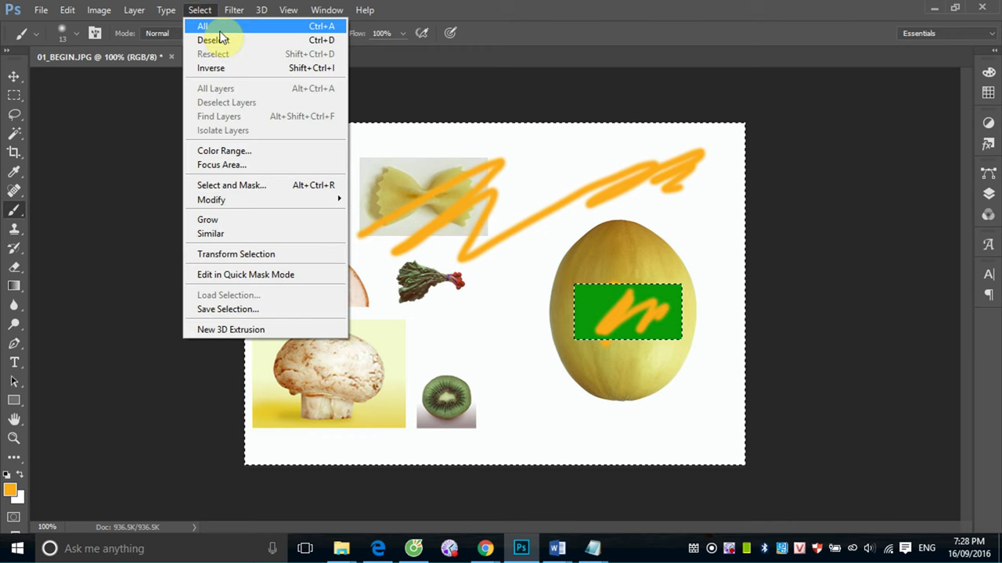
left_click(219, 39)
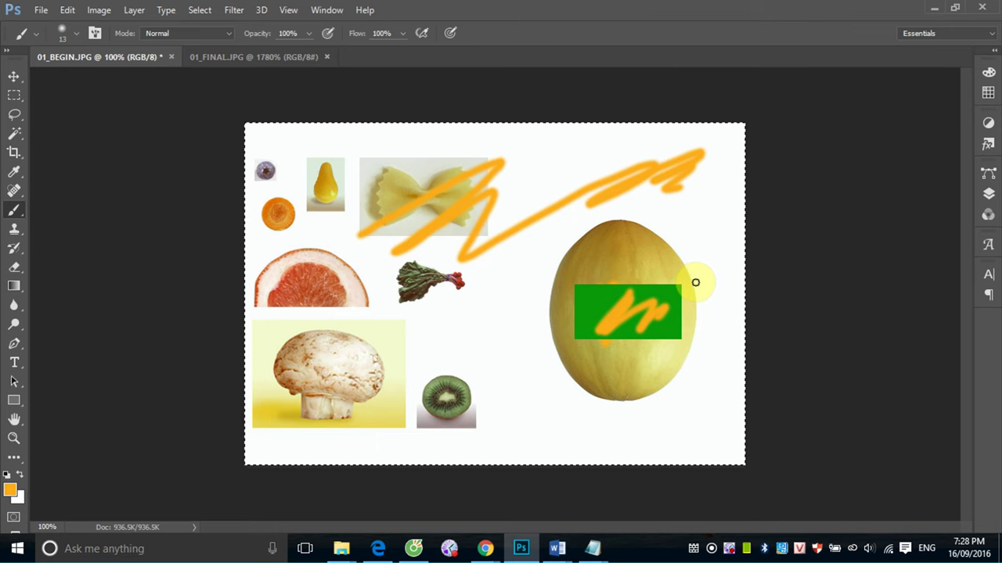
Revert the collage, then move a rectangular marquee between melon and pasta without changing pixels, and deselect
key("F12")
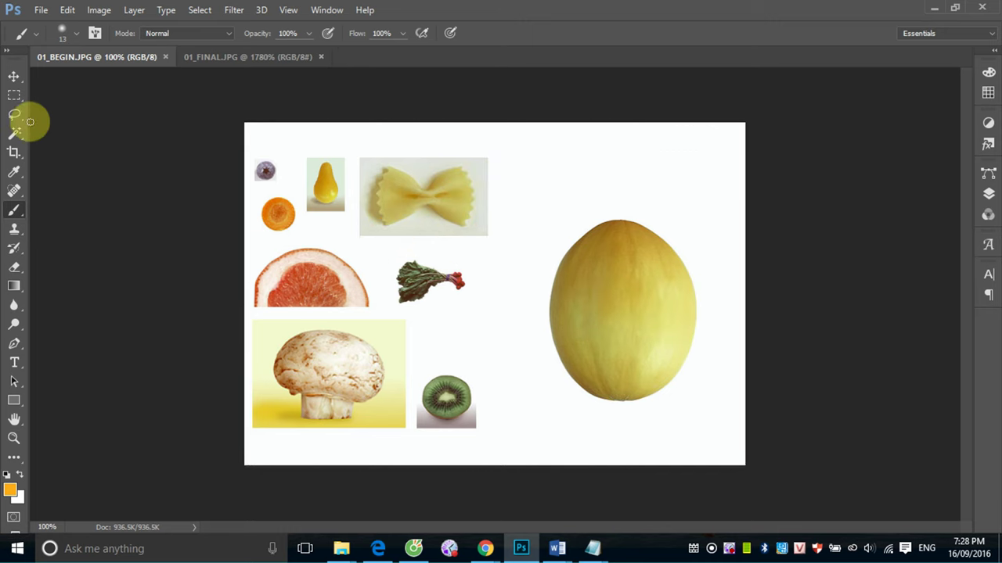
left_click(15, 96)
left_click_drag(522, 153, 647, 232)
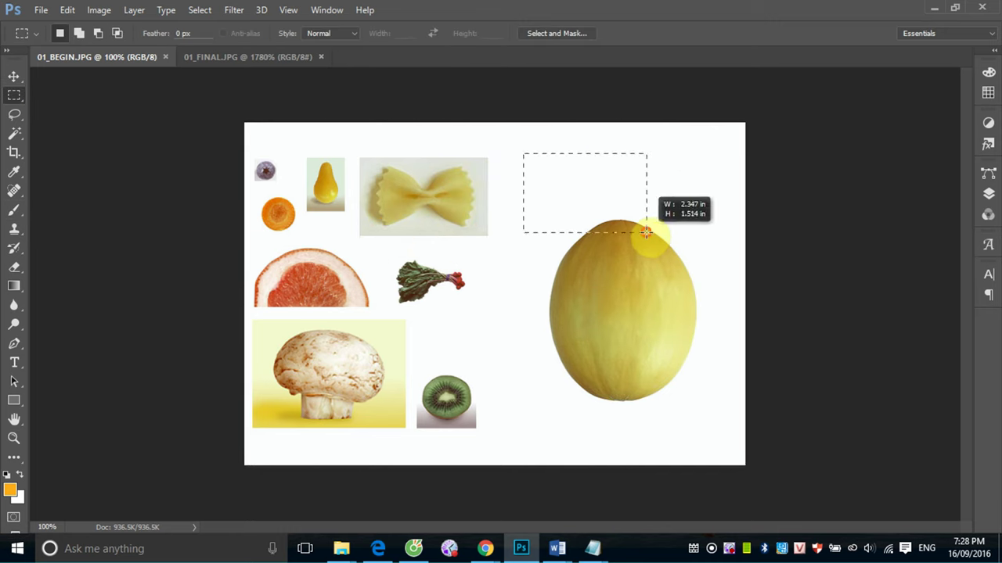
mouse_move(600, 195)
left_mouse_down()
mouse_move(609, 201)
mouse_move(592, 251)
left_mouse_up()
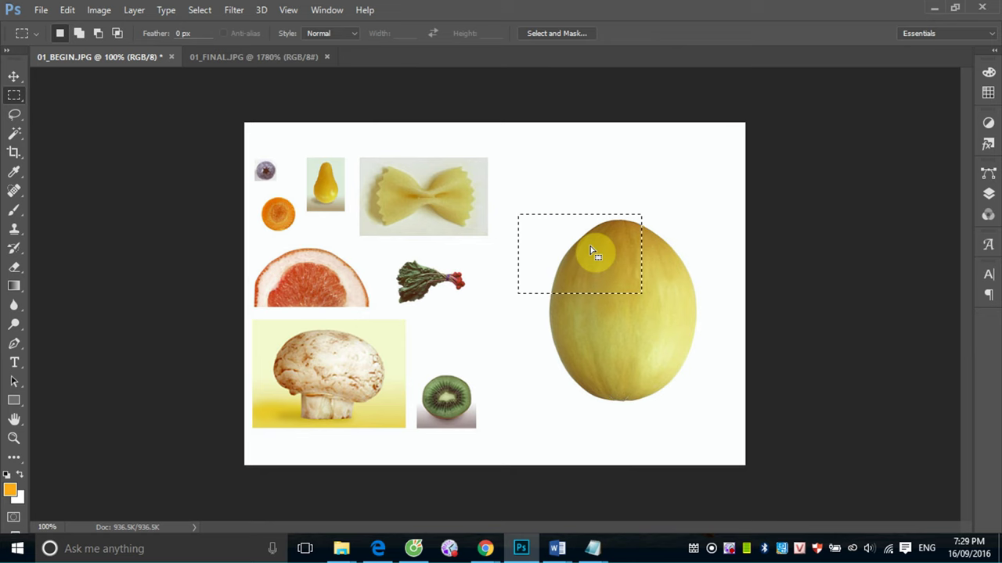
left_click_drag(576, 249, 601, 172)
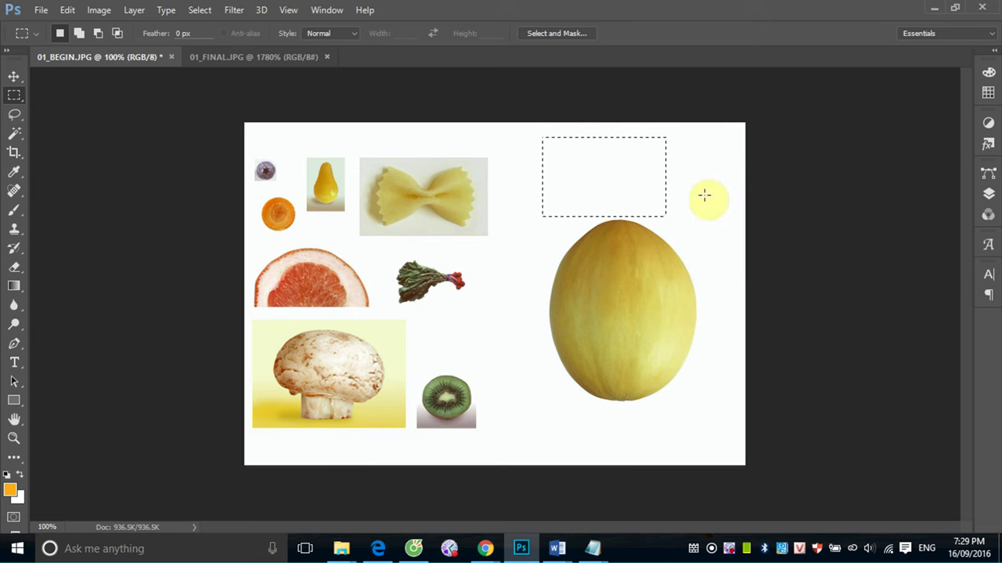
left_click_drag(615, 179, 621, 242)
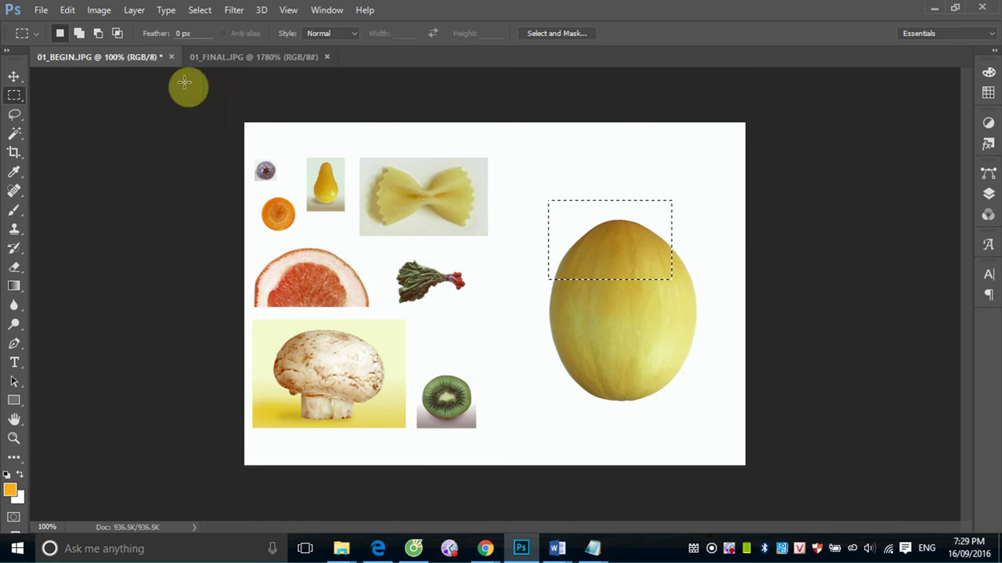
left_click(196, 13)
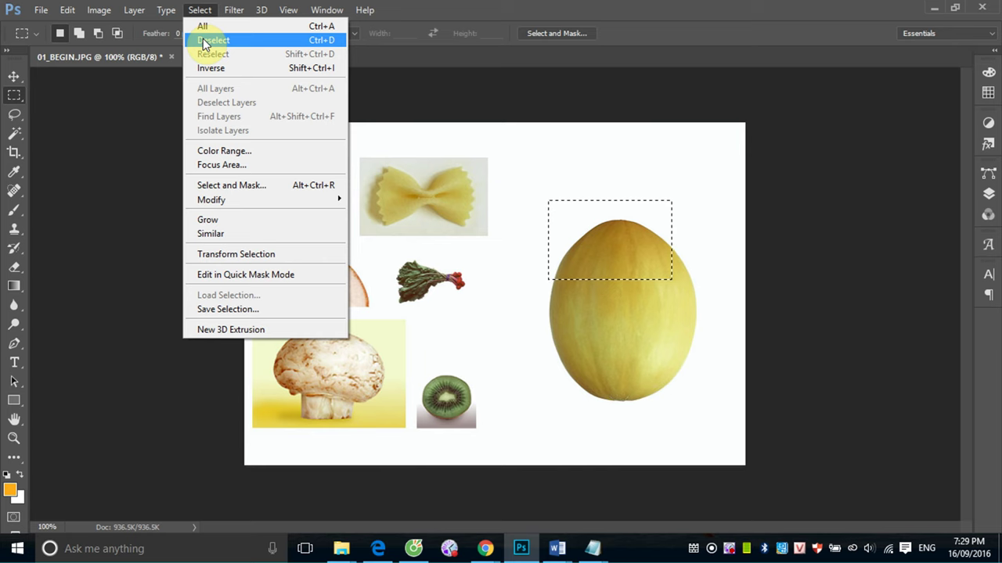
left_click(693, 8)
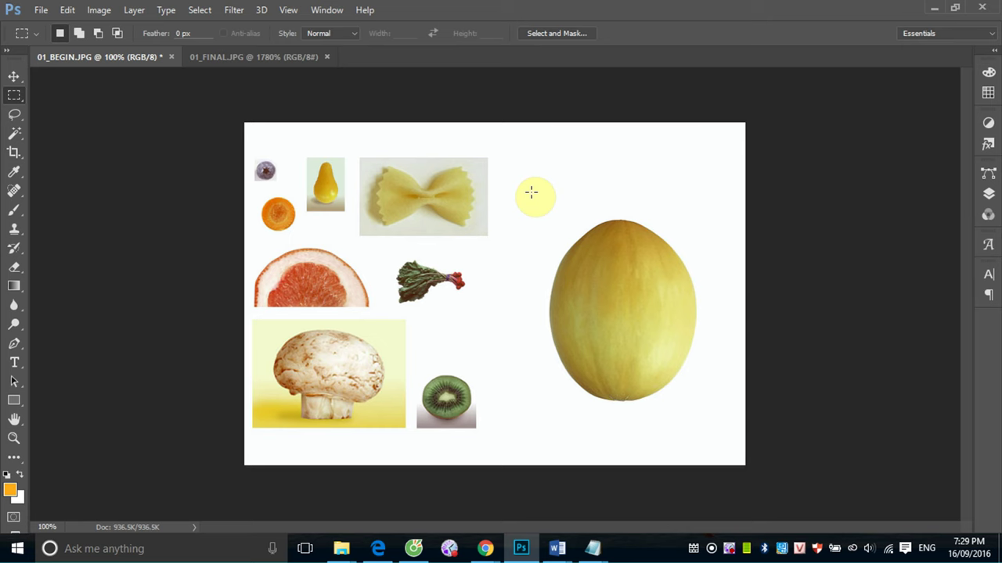
Marquee the melon top, move the outline onto the bowtie pasta, then clear it
left_click_drag(571, 199, 698, 278)
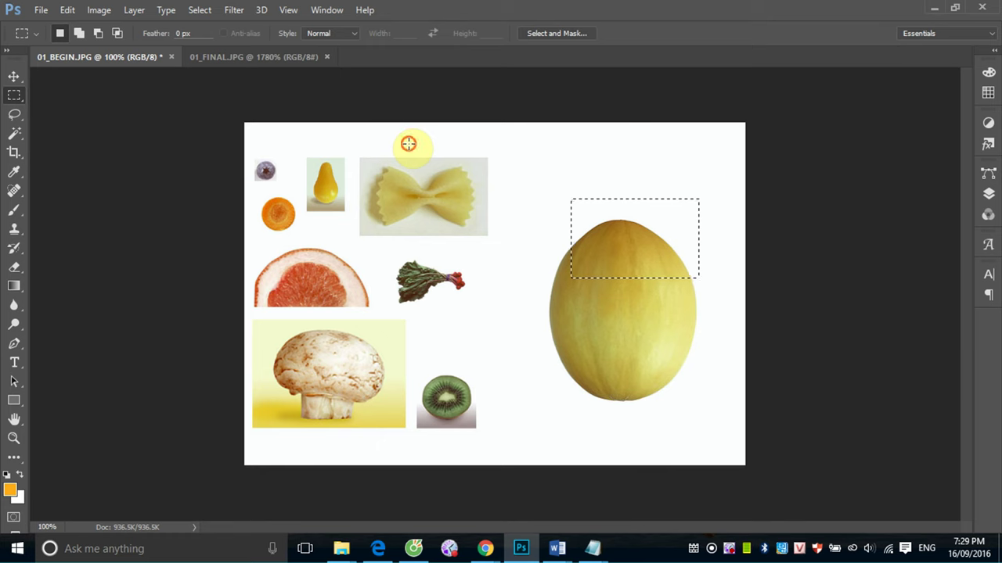
left_click_drag(409, 144, 538, 236)
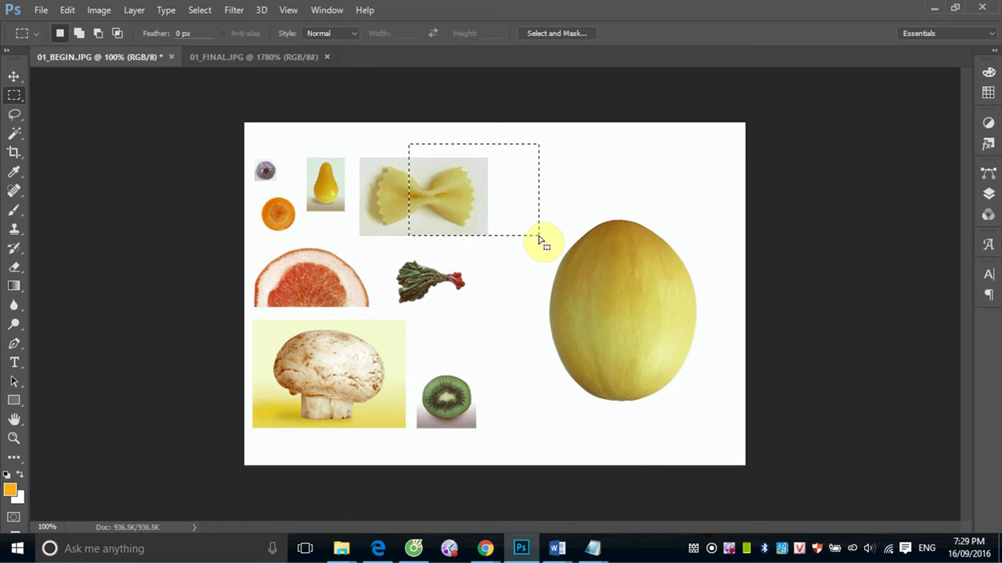
left_click(594, 219)
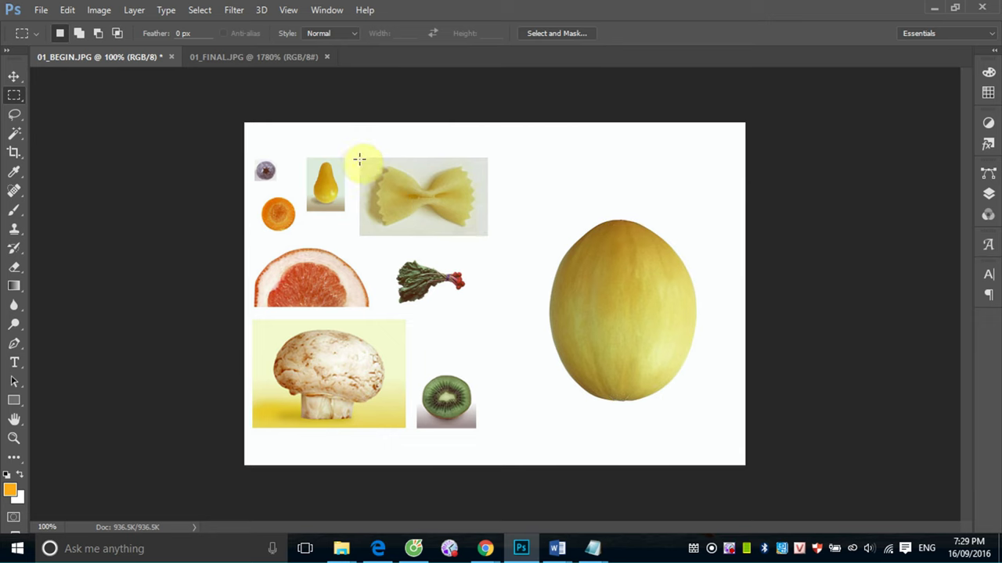
Marquee the whole bowtie pasta photo and copy it
left_click_drag(356, 155, 492, 237)
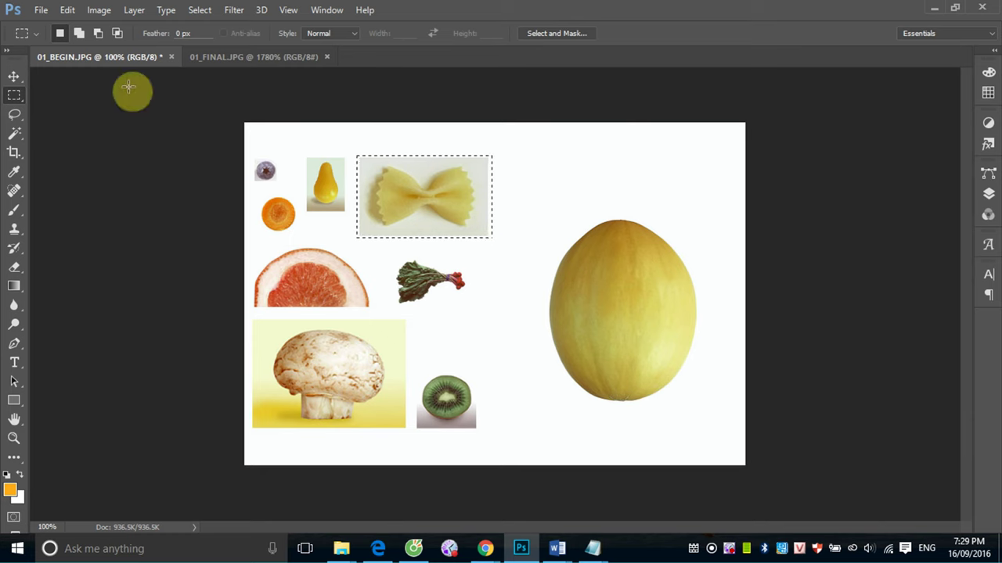
left_click(68, 10)
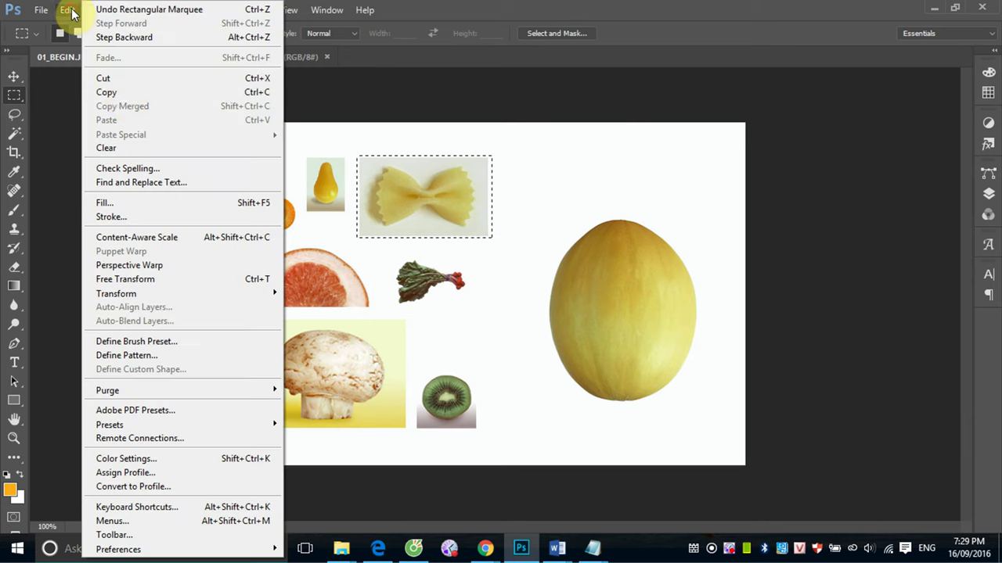
left_click(117, 92)
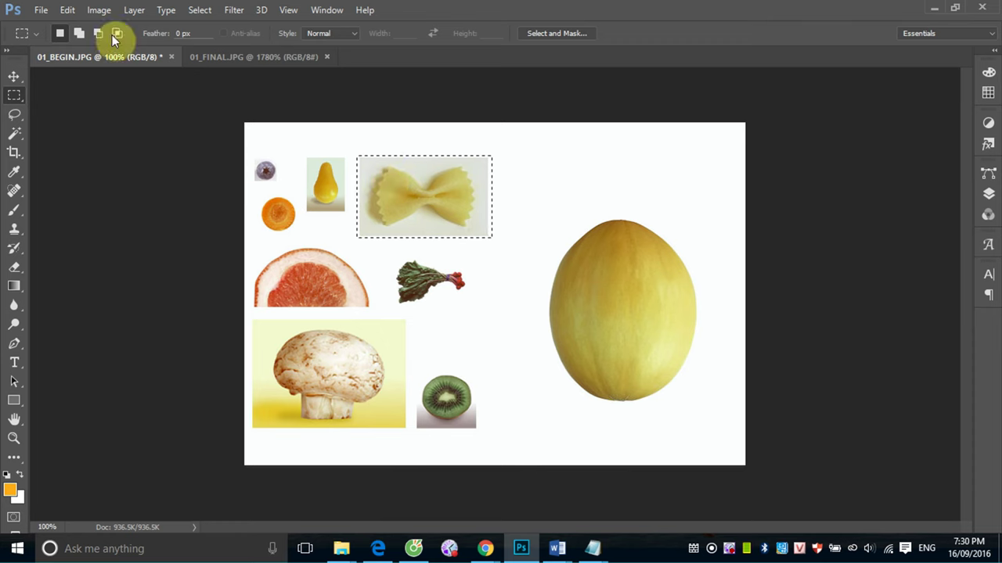
Paste the pasta as a new layer, drag it beside the melon, then undo the paste
left_click(68, 11)
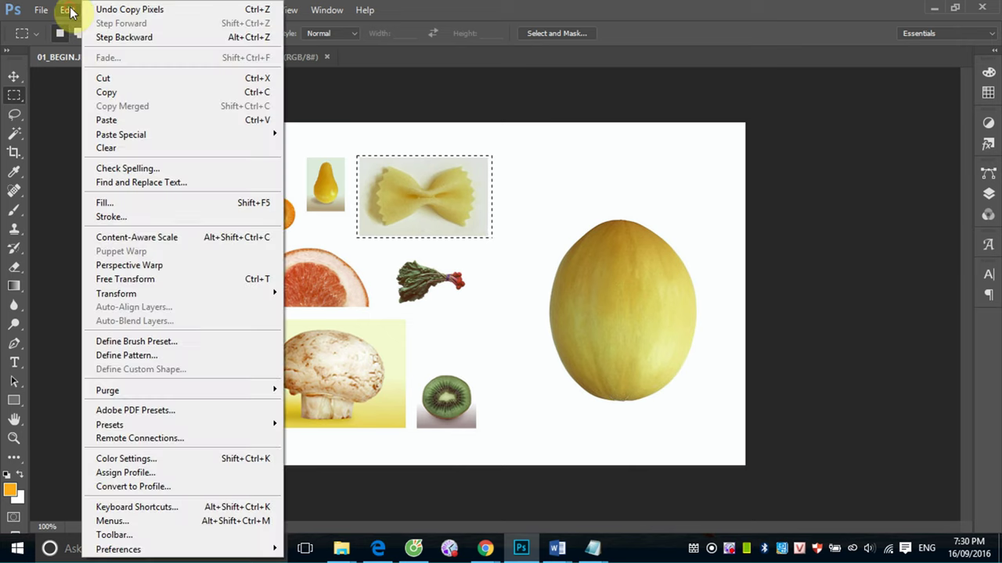
left_click(126, 121)
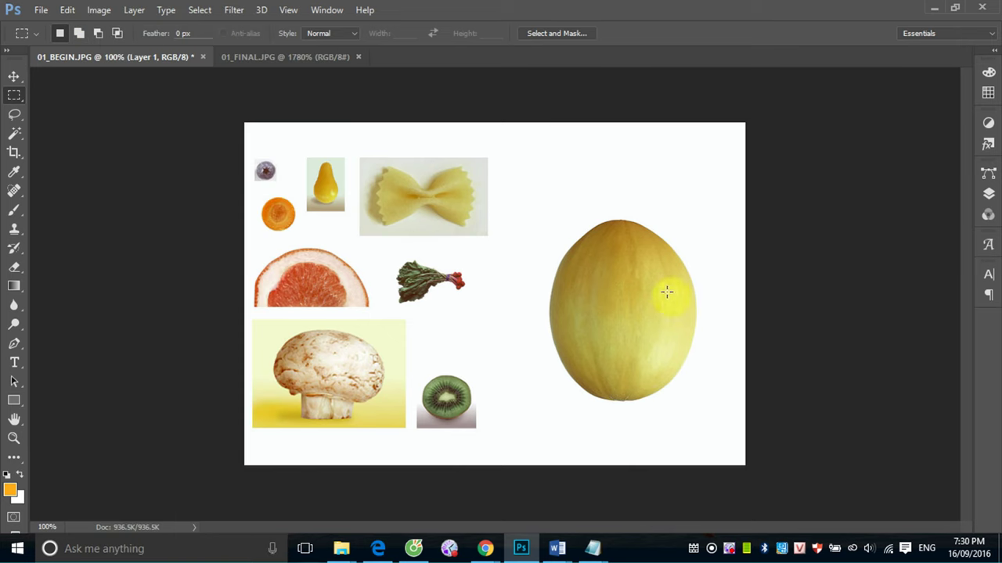
left_click(14, 76)
mouse_move(406, 201)
left_mouse_down()
mouse_move(613, 215)
mouse_move(614, 200)
left_mouse_up()
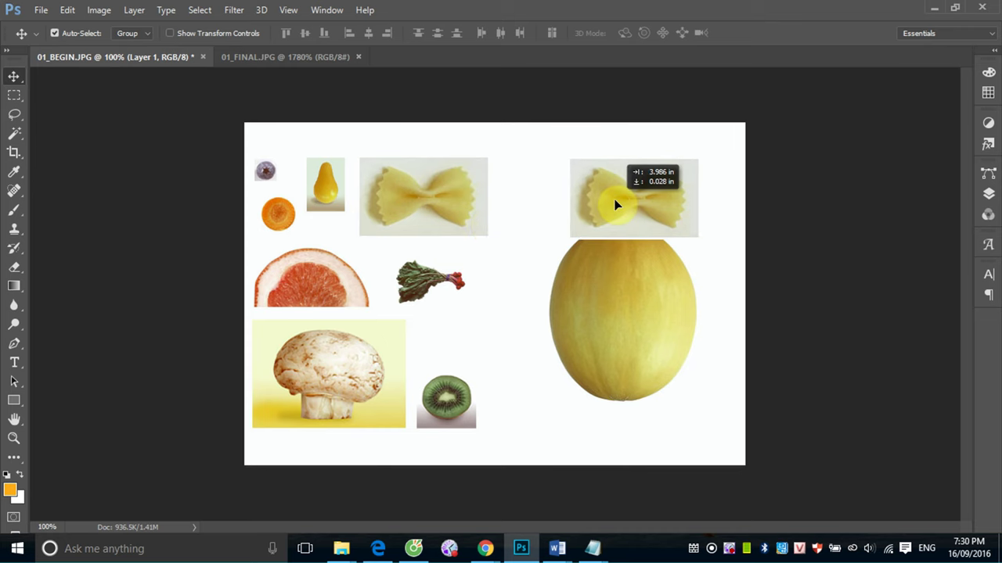
mouse_move(614, 205)
left_mouse_down()
mouse_move(454, 302)
mouse_move(483, 313)
mouse_move(582, 221)
left_mouse_up()
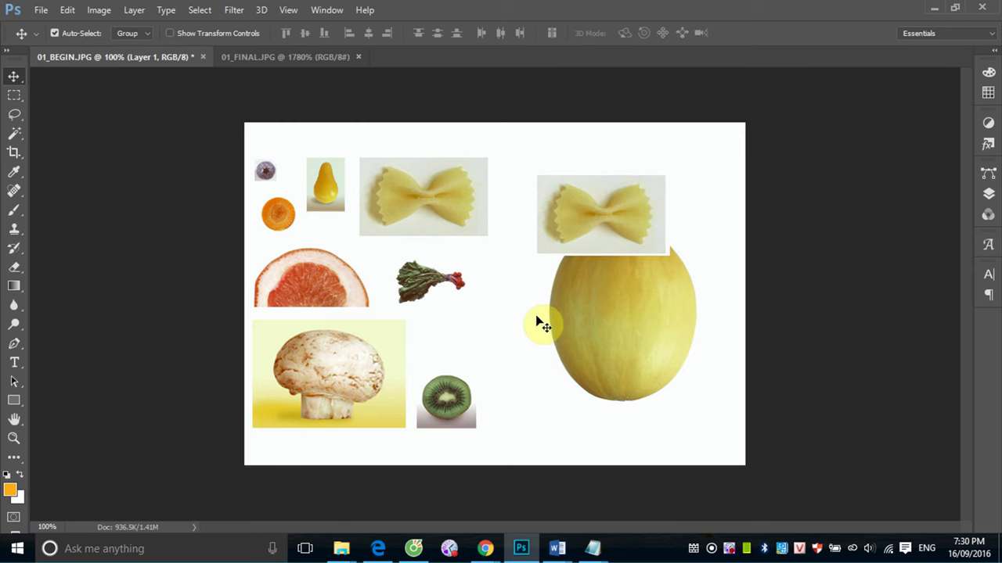
key("ctrl+alt+z")
key("ctrl+alt+z")
key("ctrl+alt+z")
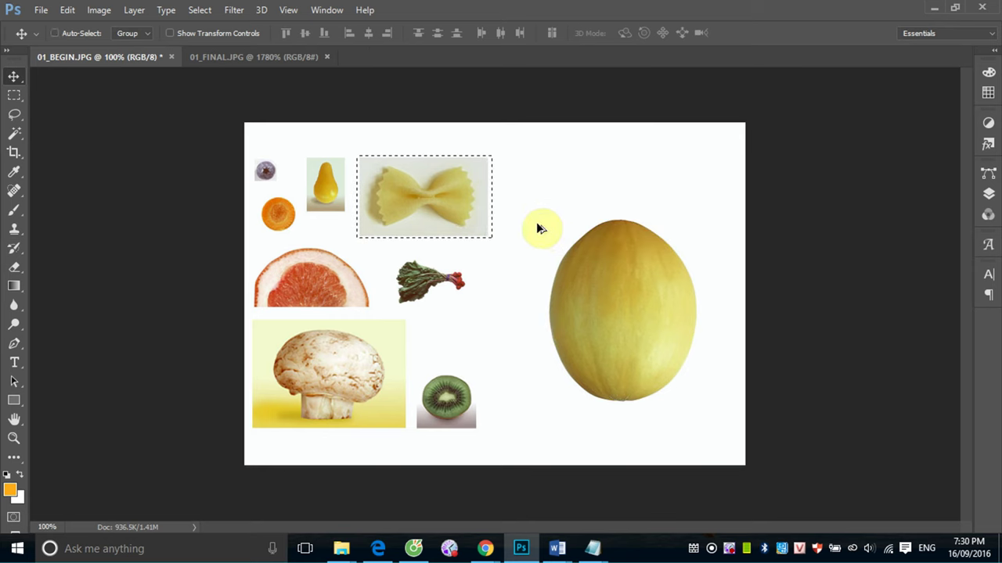
Cut the bowtie pasta, paste it as Layer 1, and drag it back near its original spot
left_click(68, 10)
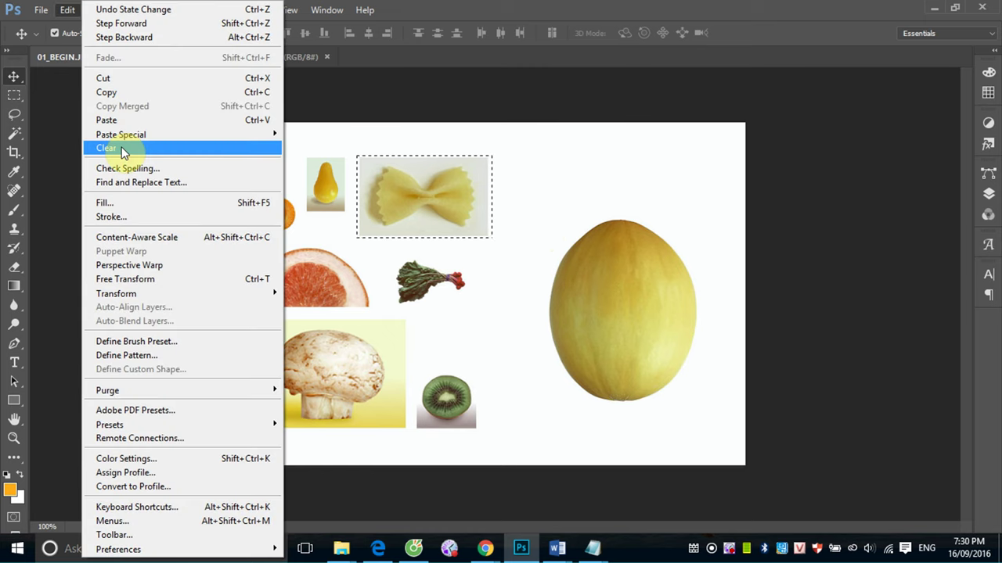
left_click(116, 82)
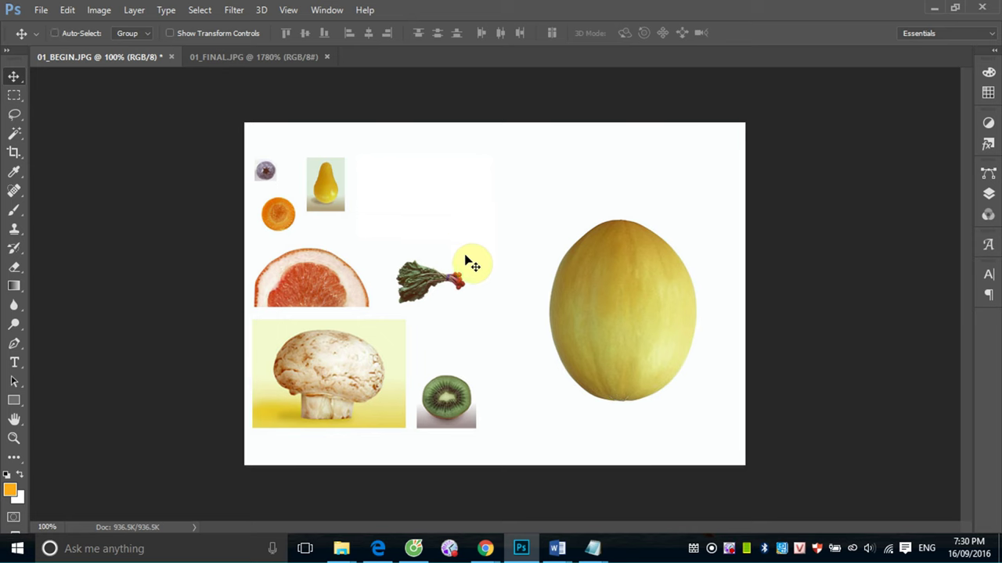
key("ctrl+v")
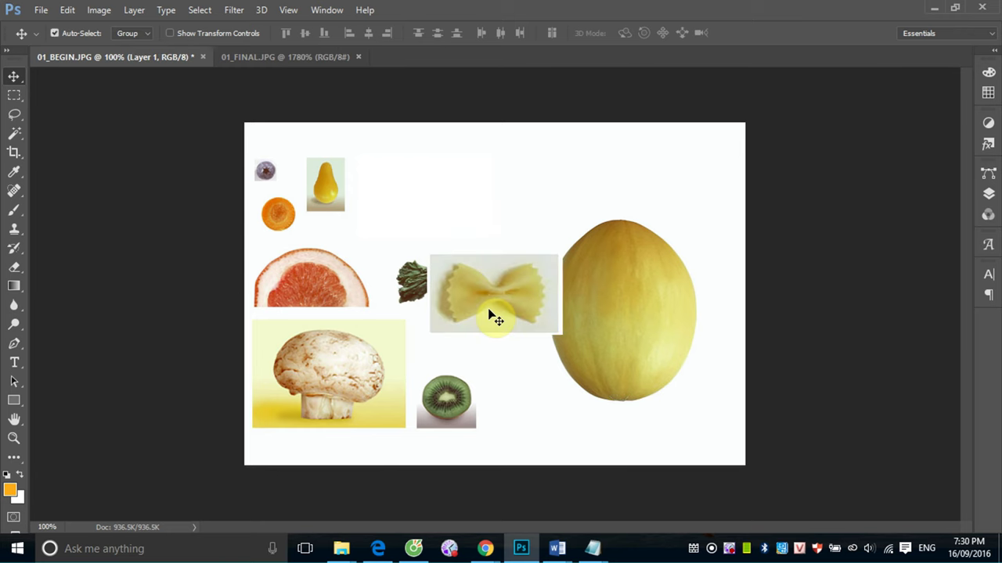
left_click_drag(489, 314, 433, 210)
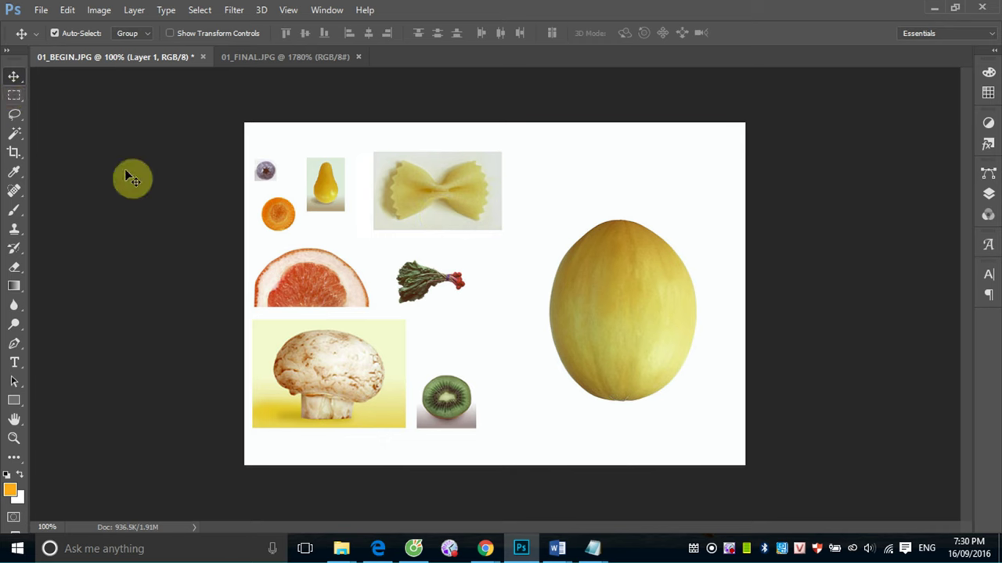
Marquee around the bowtie pasta and shift the selection outline slightly without moving pixels
left_click(14, 94)
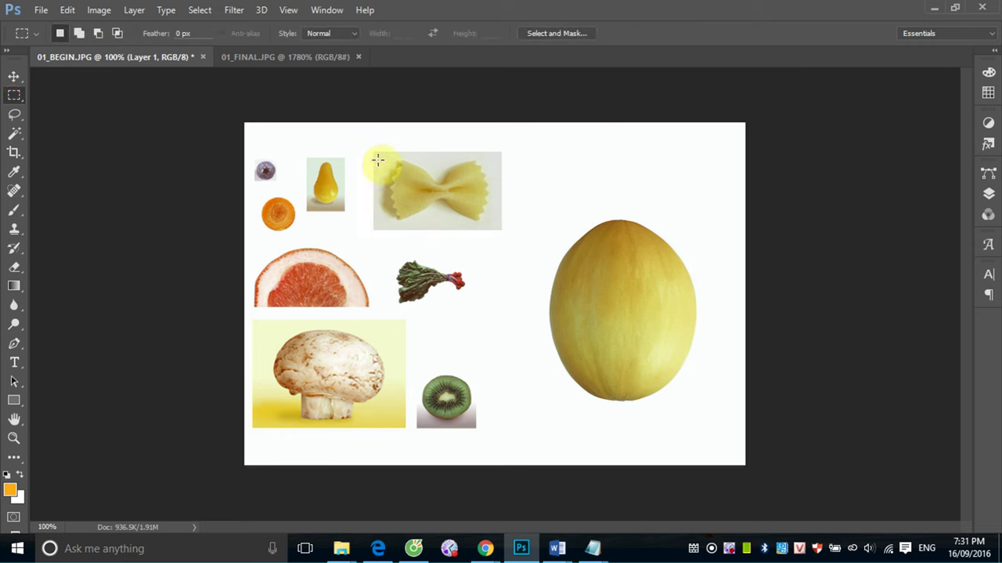
left_click_drag(358, 144, 516, 245)
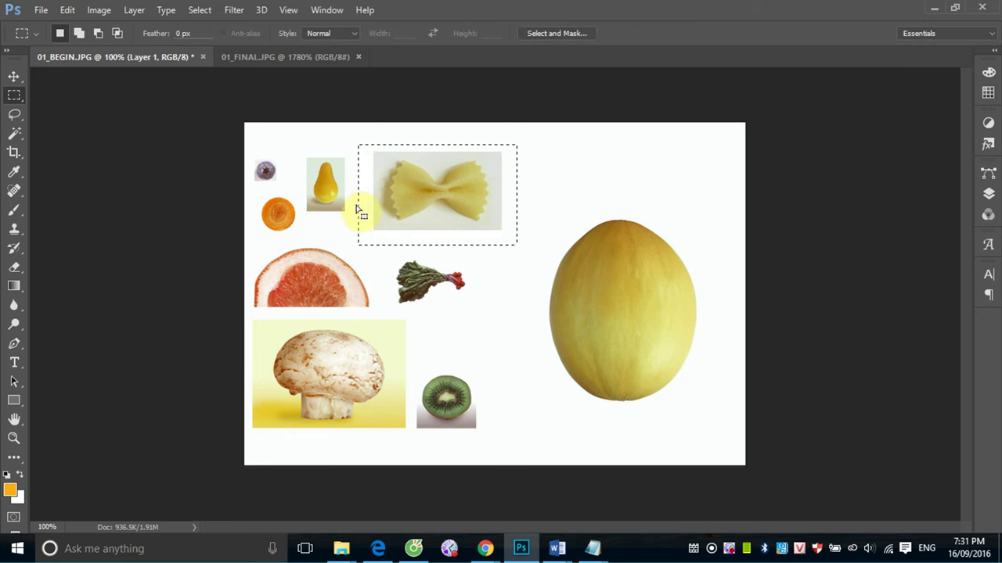
left_click(13, 77)
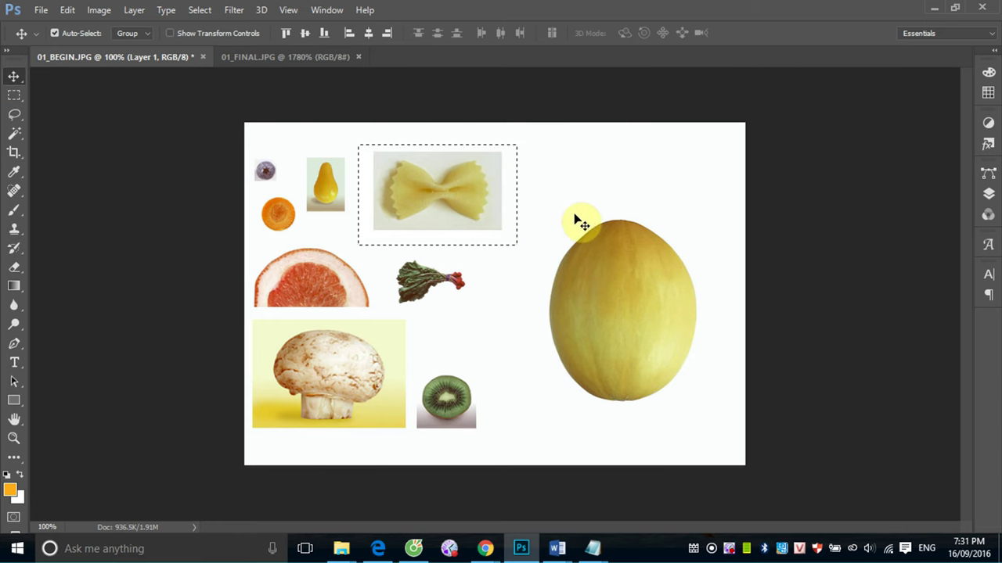
left_click(14, 94)
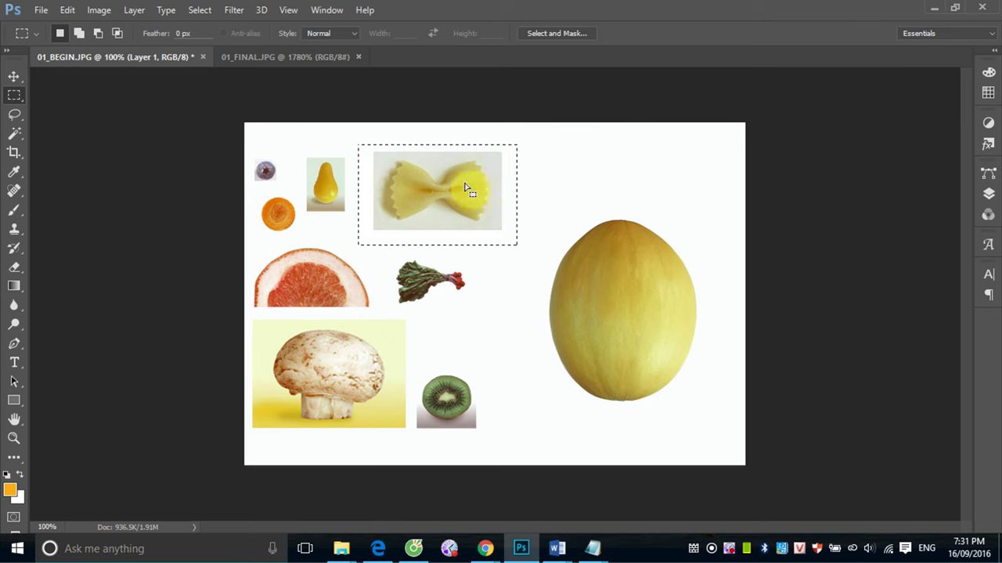
left_click_drag(464, 183, 460, 179)
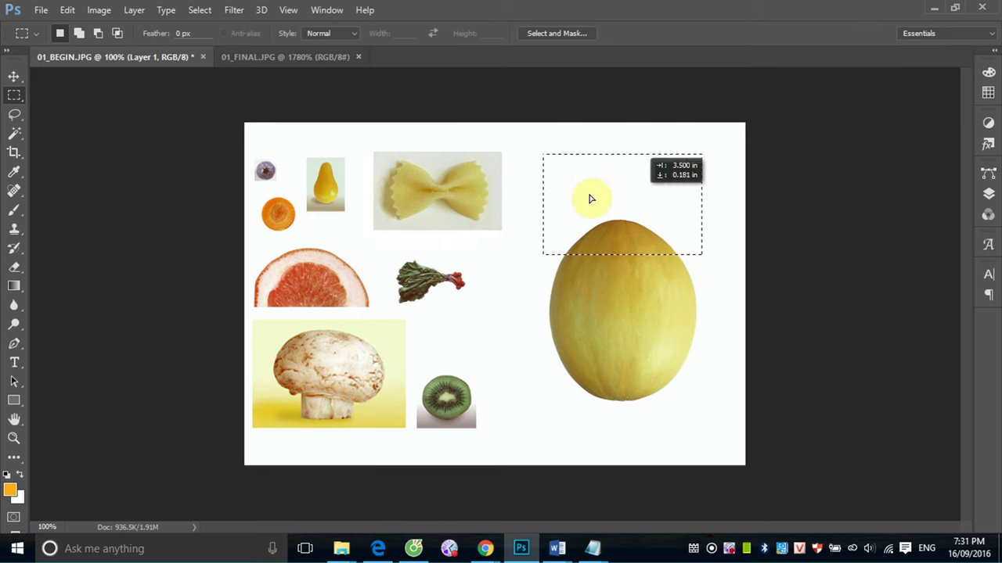
left_click(16, 78)
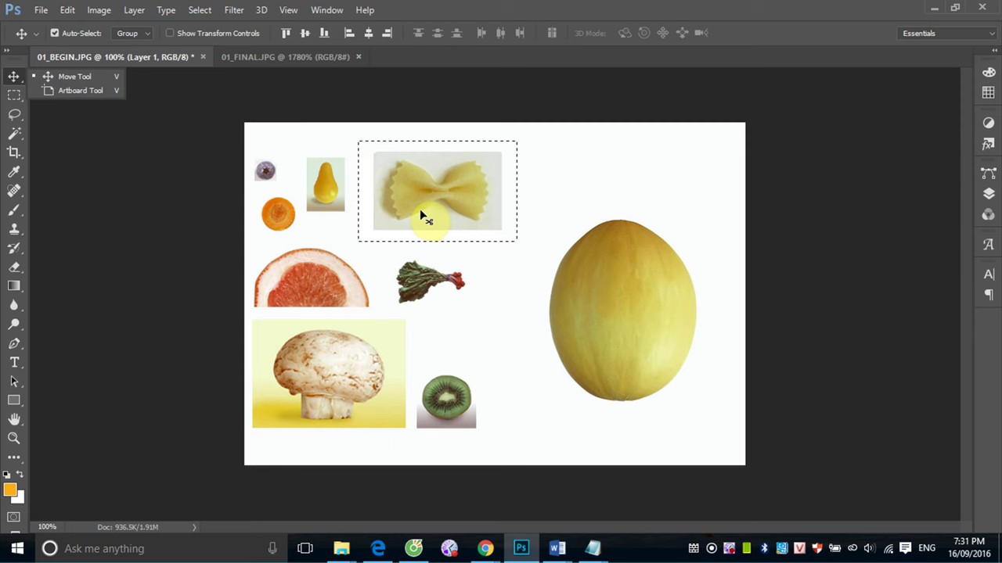
Move the selected pasta around the melon, leaving it over the melon's left side, then deselect
mouse_move(422, 216)
left_mouse_down()
mouse_move(626, 197)
mouse_move(538, 180)
mouse_move(609, 193)
left_mouse_up()
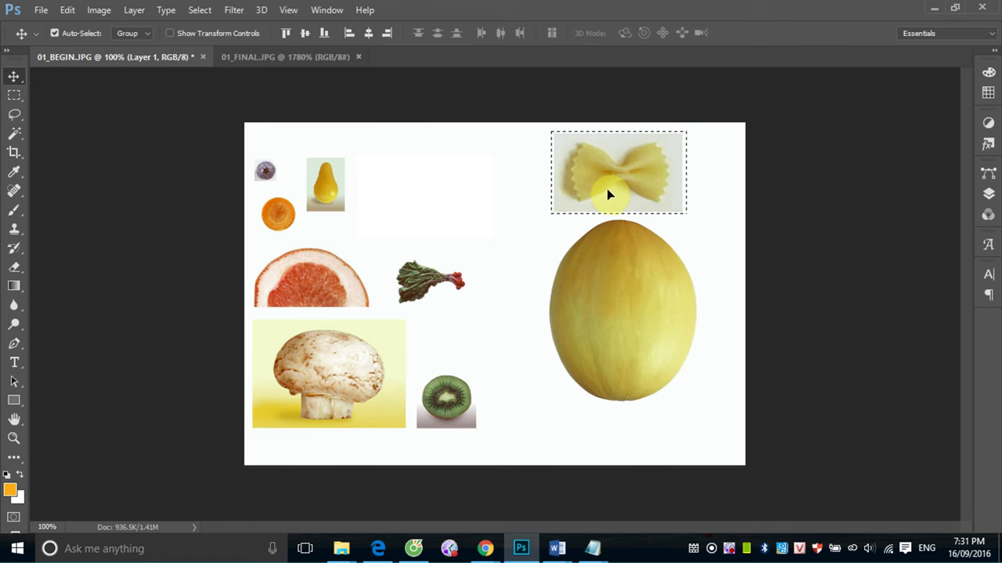
mouse_move(610, 195)
left_mouse_down()
mouse_move(306, 306)
mouse_move(657, 347)
left_mouse_up()
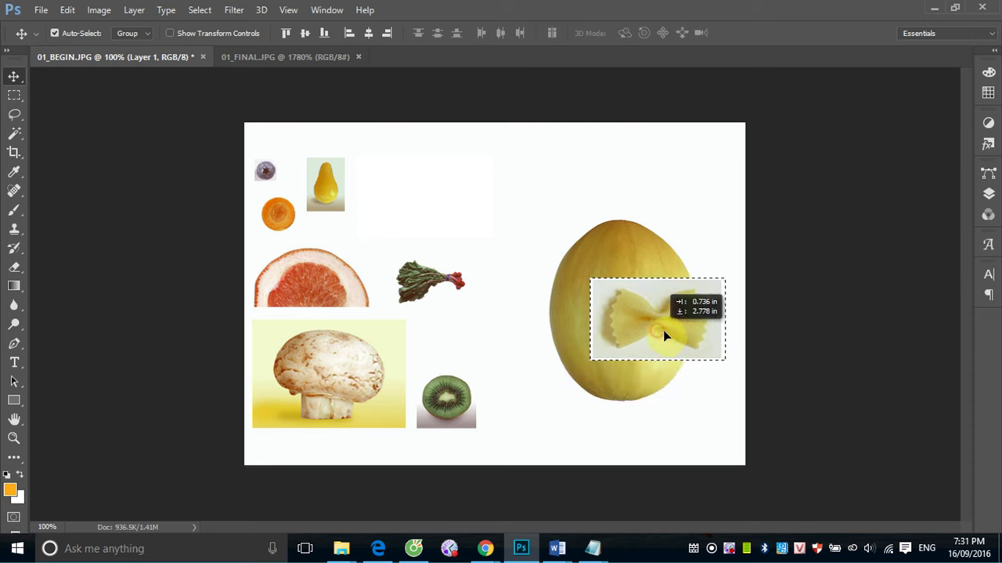
mouse_move(658, 346)
left_mouse_down()
mouse_move(658, 196)
mouse_move(530, 156)
mouse_move(447, 197)
mouse_move(429, 219)
mouse_move(480, 227)
left_mouse_up()
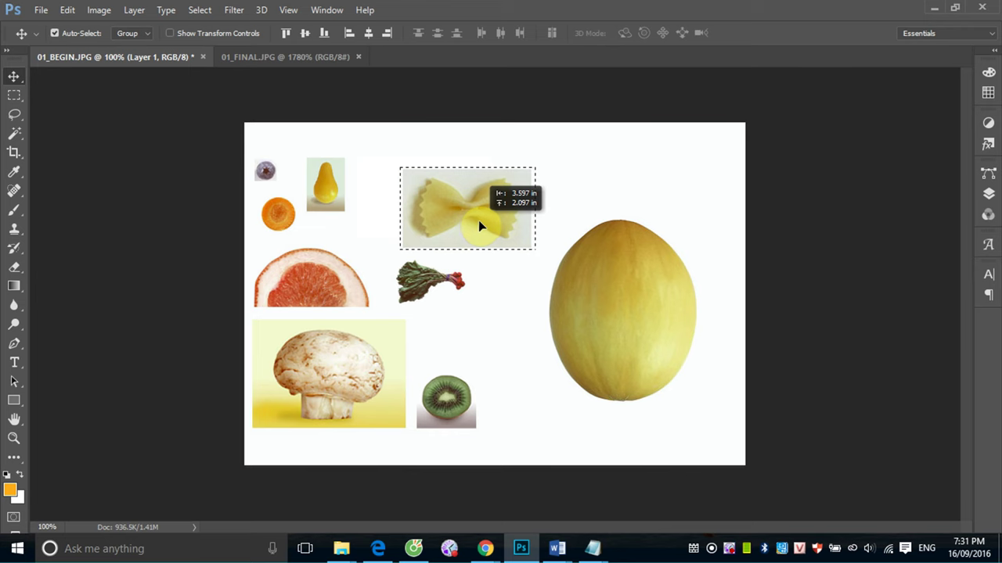
mouse_move(480, 222)
left_mouse_down()
mouse_move(539, 204)
mouse_move(652, 204)
mouse_move(678, 246)
mouse_move(665, 320)
mouse_move(612, 342)
mouse_move(553, 346)
mouse_move(557, 357)
left_mouse_up()
mouse_move(533, 245)
left_mouse_down()
mouse_move(496, 179)
mouse_move(490, 214)
mouse_move(589, 282)
mouse_move(600, 313)
left_mouse_up()
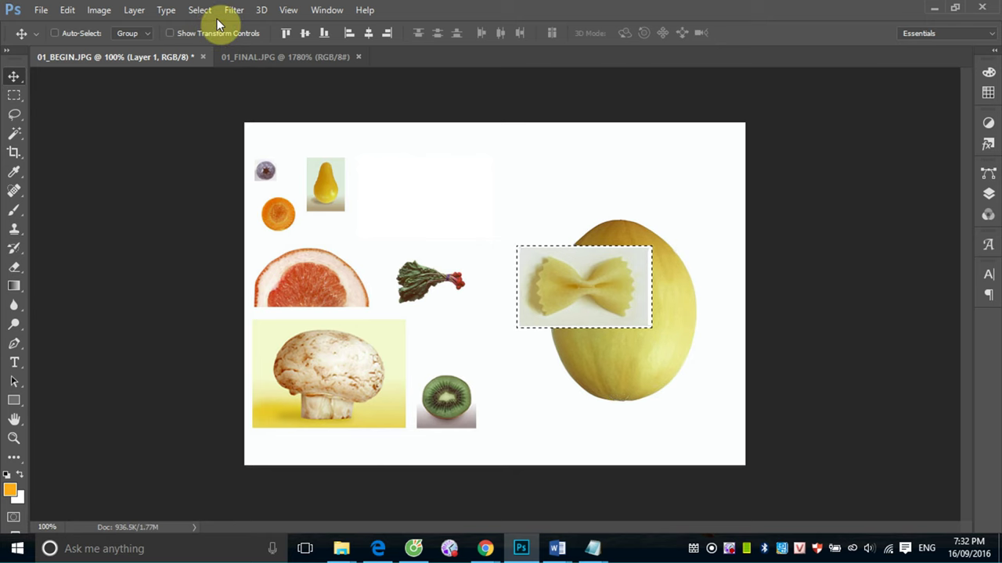
key("ctrl+d")
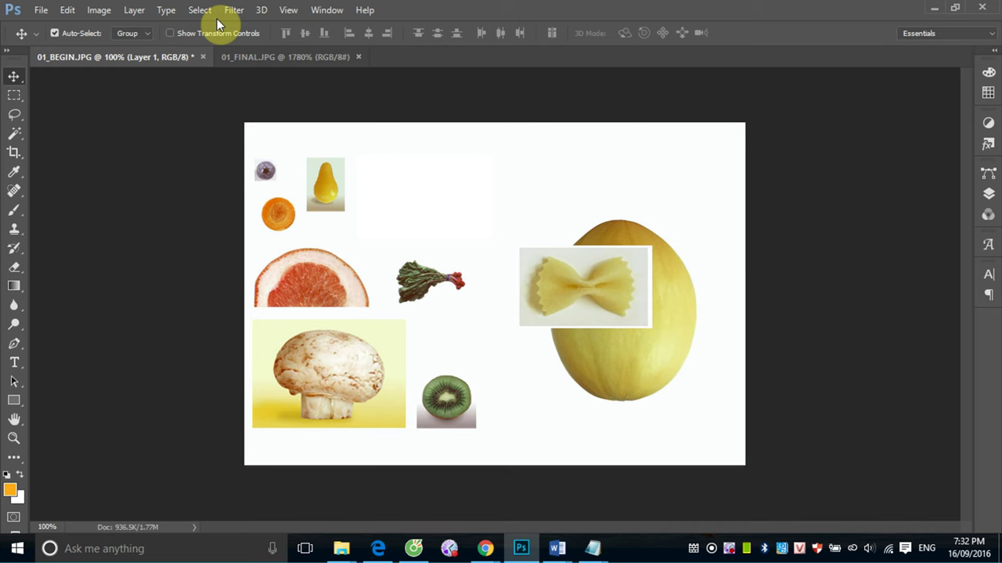
Reselect the pasta, nudge it left, and drag a duplicate copy to the top of the canvas
left_click(575, 304, "ctrl")
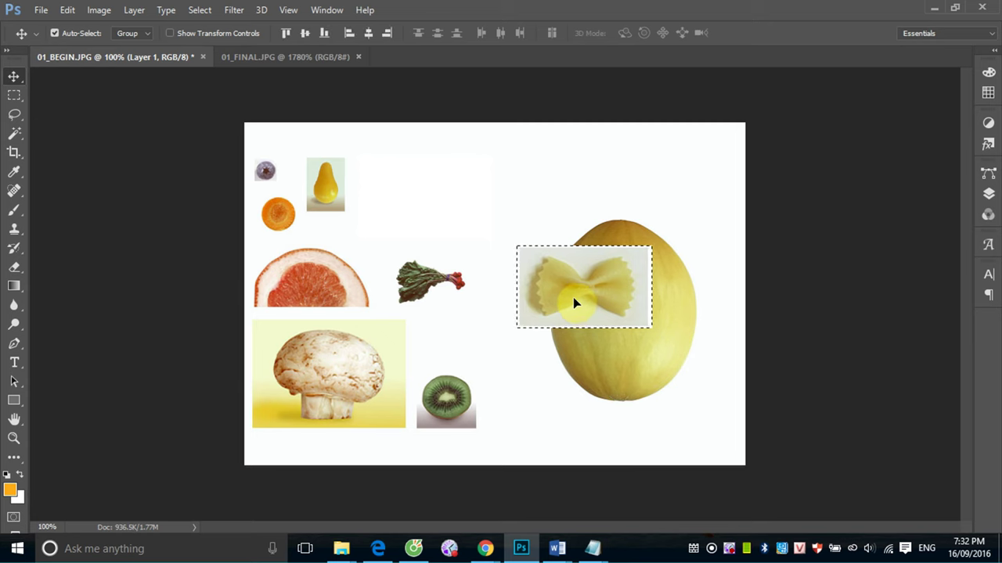
mouse_move(562, 308)
left_mouse_down()
mouse_move(501, 310)
mouse_move(397, 285)
left_mouse_up()
mouse_move(447, 250)
left_mouse_down()
mouse_move(524, 188)
mouse_move(689, 223)
left_mouse_up()
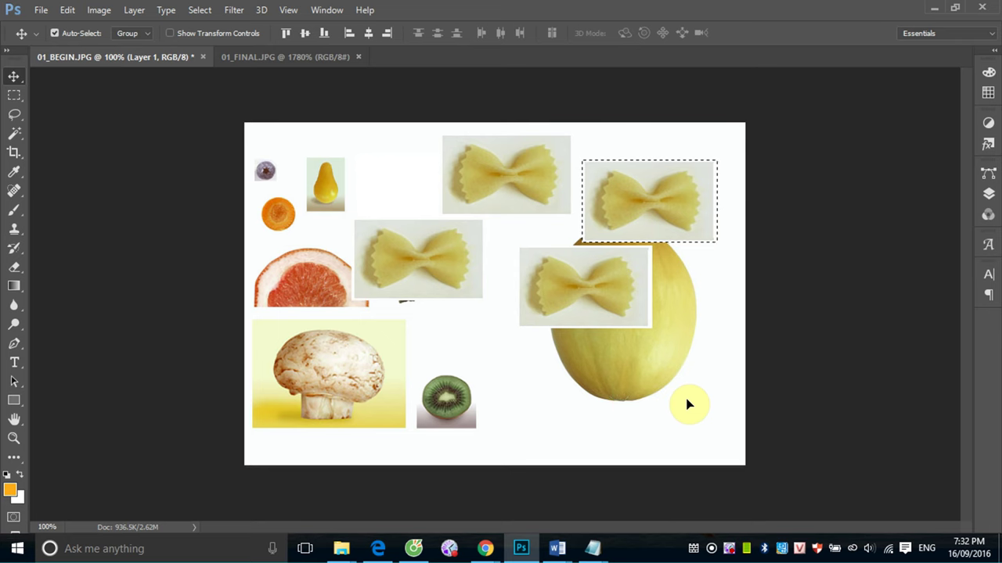
key("ctrl+d")
Revert the collage and practise drawing and clearing rectangular marquees around the melon
key("F12")
left_click(11, 100)
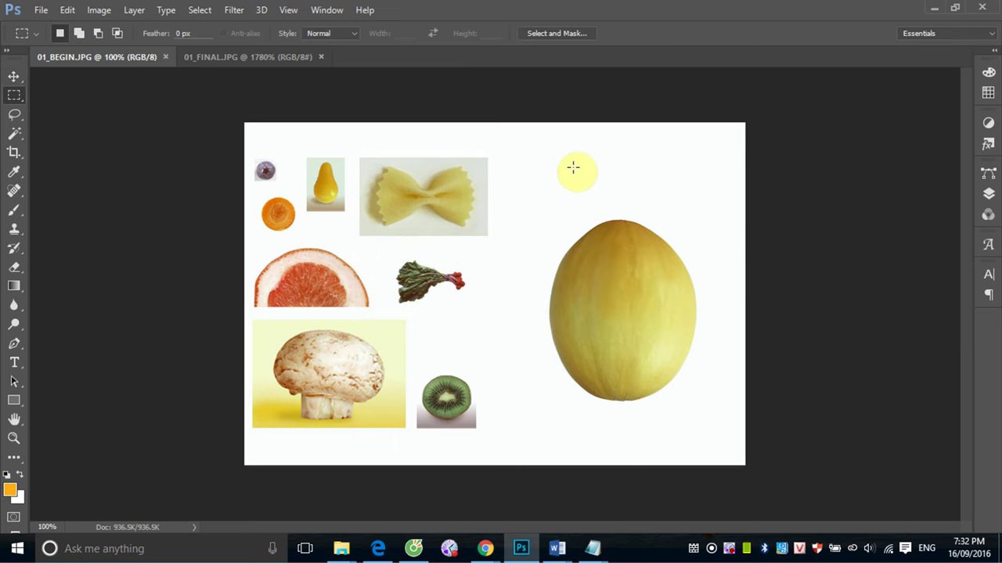
left_click_drag(534, 198, 703, 347)
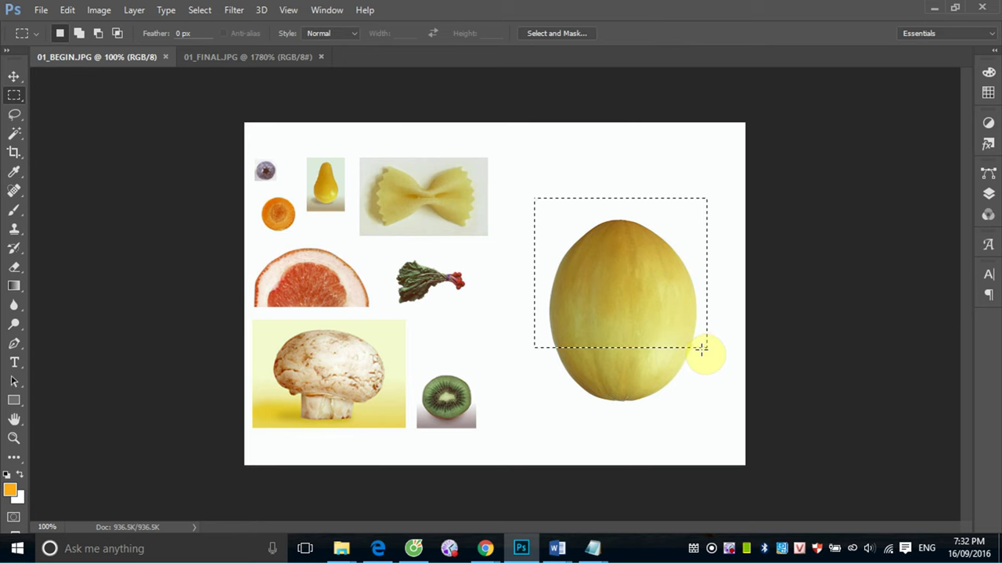
left_click(586, 196)
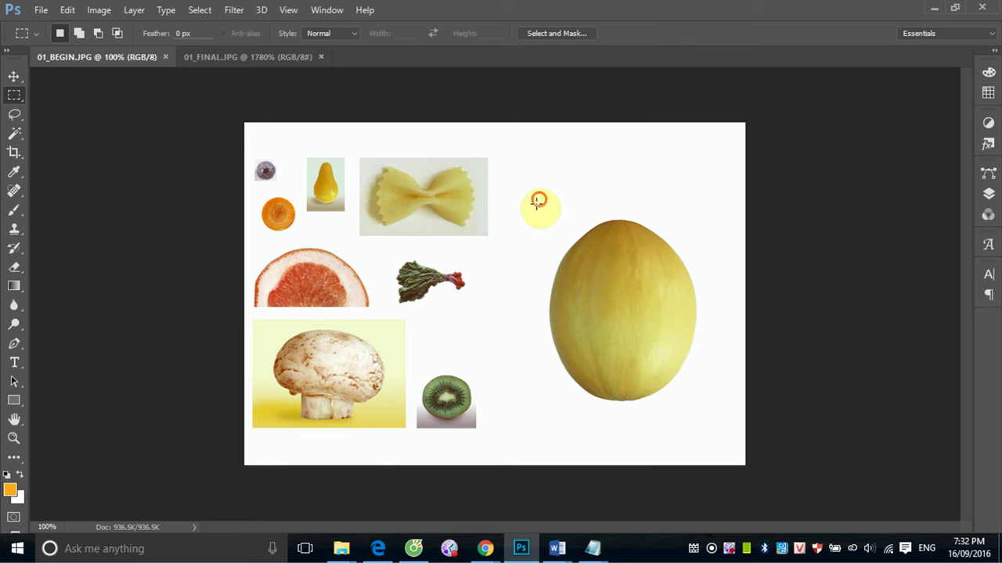
left_click_drag(539, 201, 707, 412)
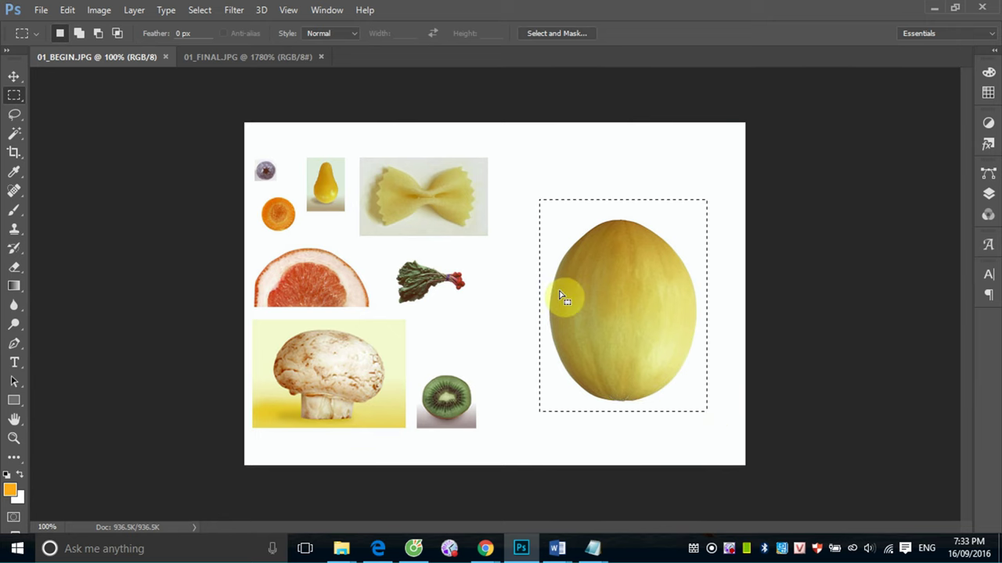
left_click(593, 164)
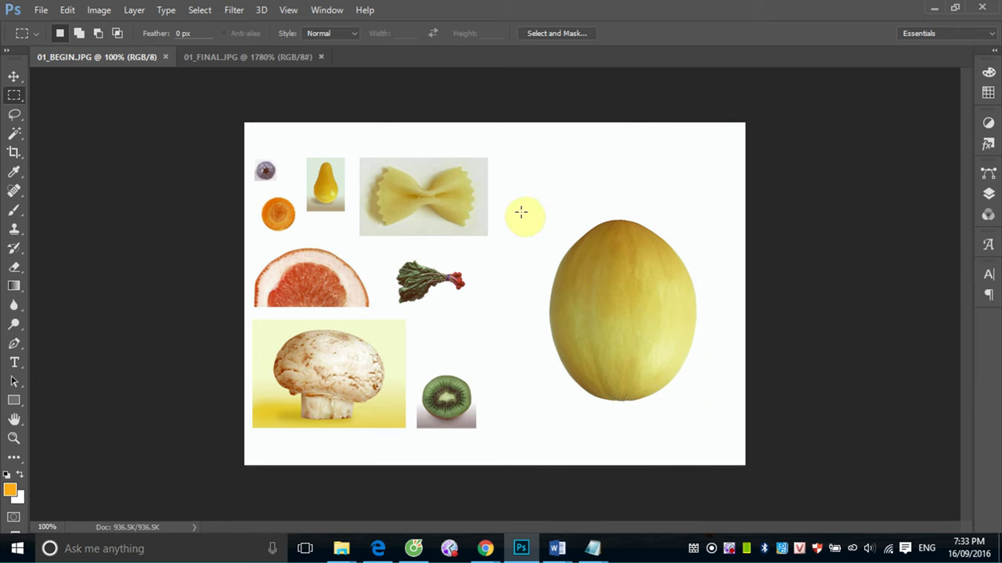
Redraw a marquee over the melon and move it to frame the melon's upper part
left_click_drag(543, 176, 709, 339)
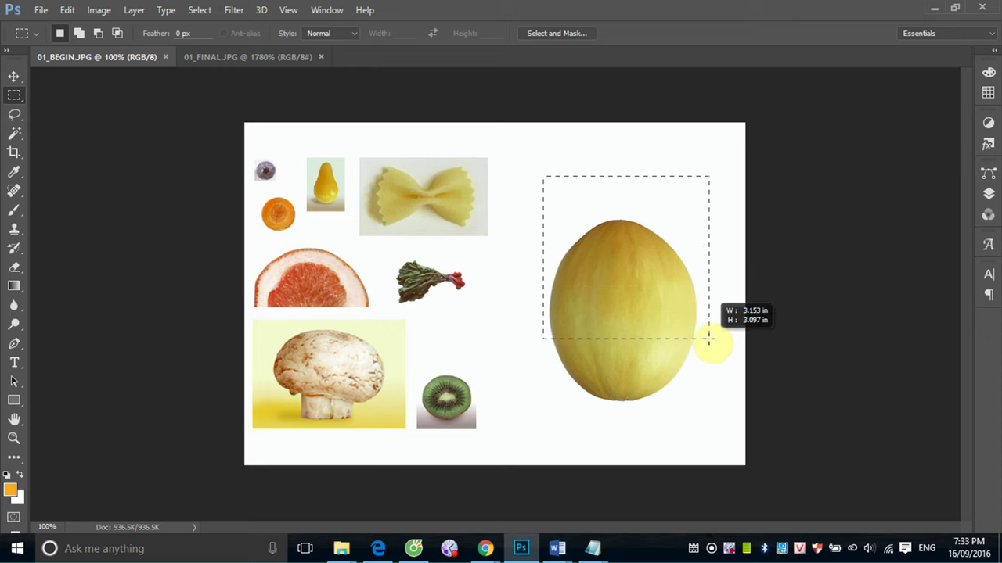
left_click_drag(709, 339, 707, 373)
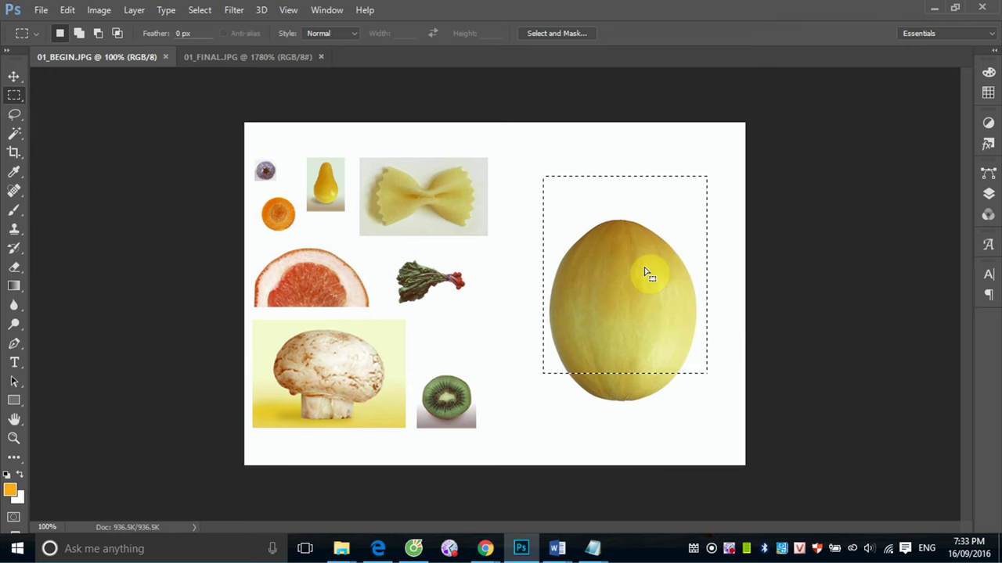
left_click_drag(612, 266, 616, 298)
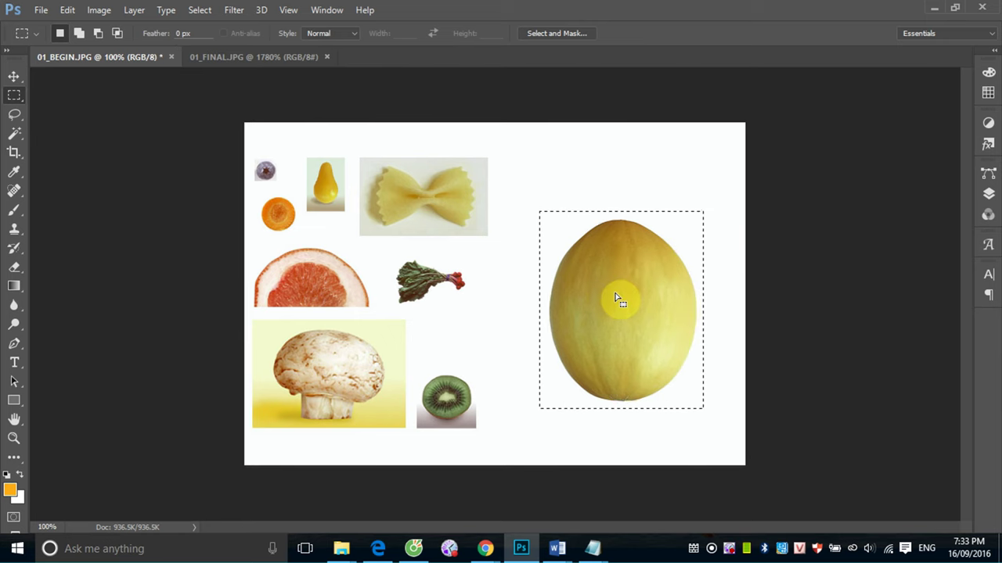
left_click(610, 178)
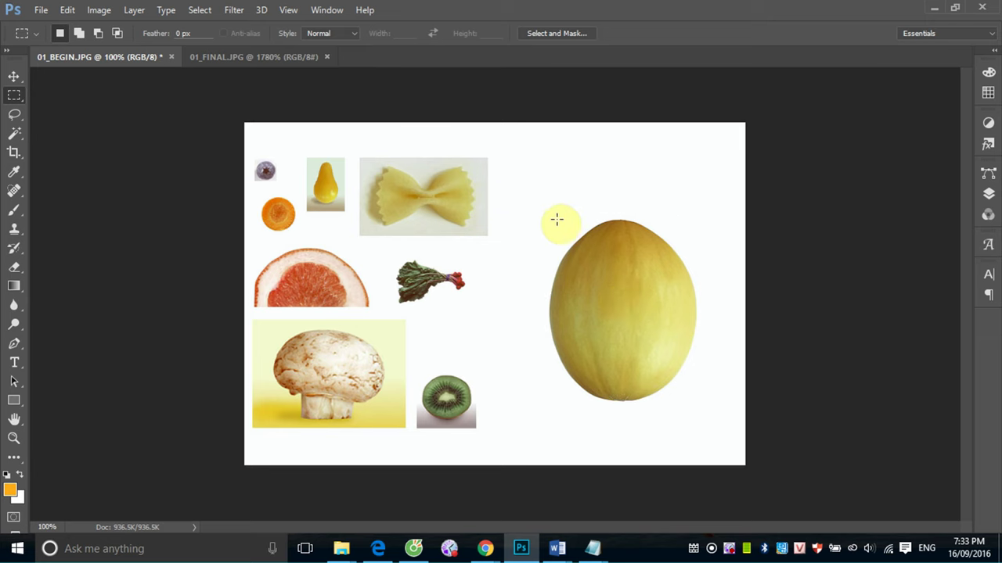
left_click_drag(548, 186, 704, 324)
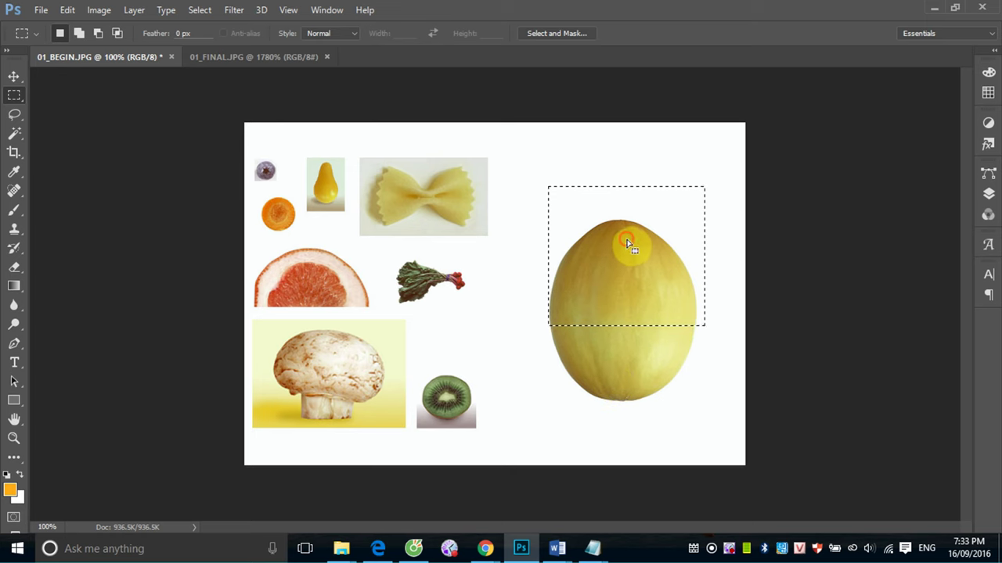
left_click_drag(631, 242, 626, 344)
left_click_drag(633, 344, 631, 279)
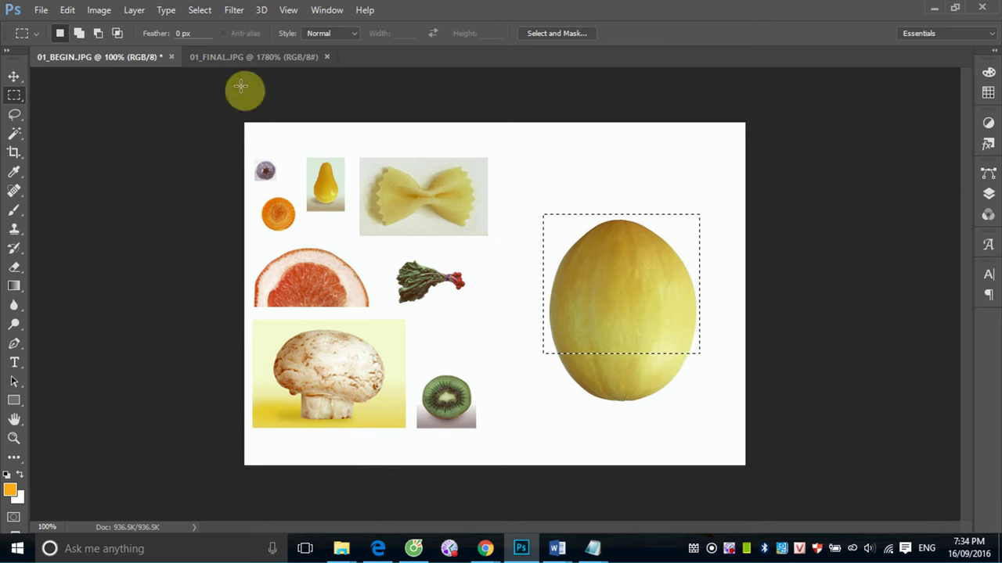
Transform the melon selection, dragging its bottom handle down to H 141.88%, and commit
left_click(200, 11)
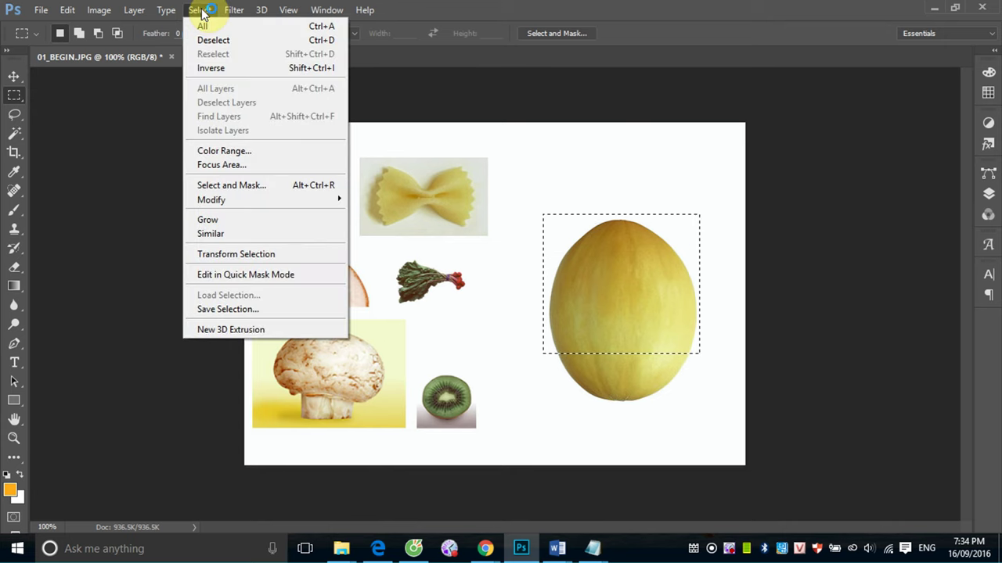
left_click(232, 254)
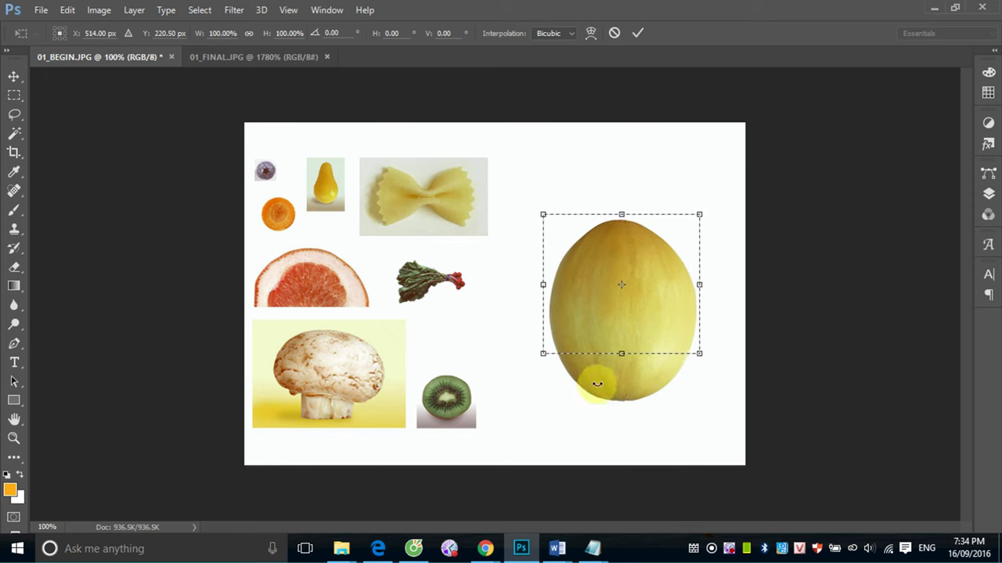
left_click_drag(621, 353, 624, 413)
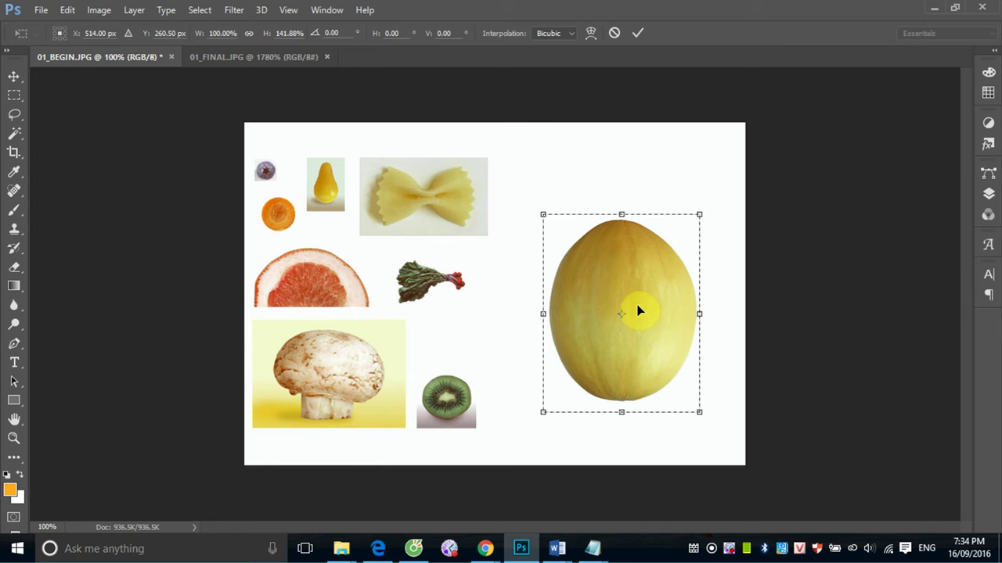
left_click(638, 35)
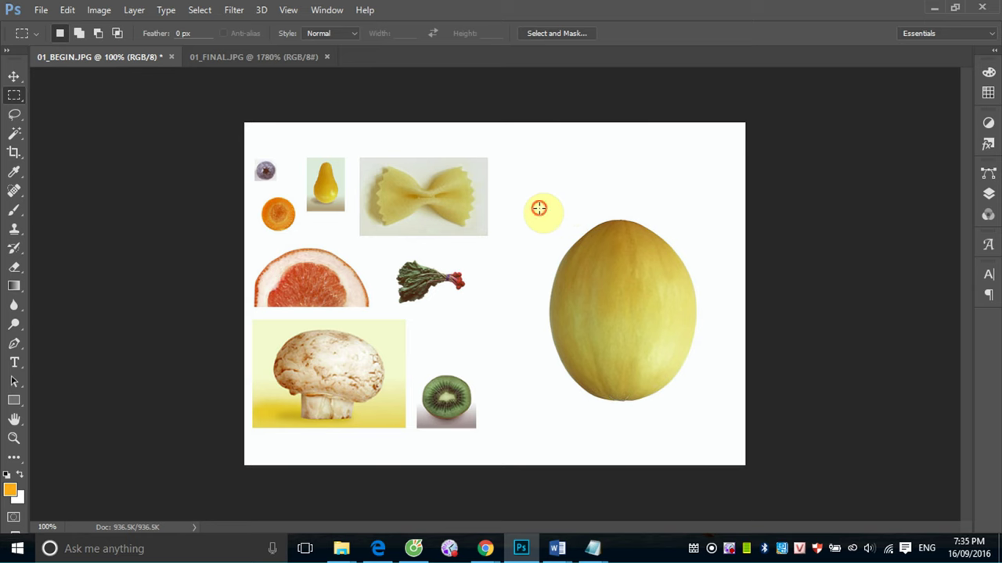
Marquee the melon, Shift-add a strip below it, and Shift-add a rectangle around the rhubarb
left_click_drag(540, 208, 701, 356)
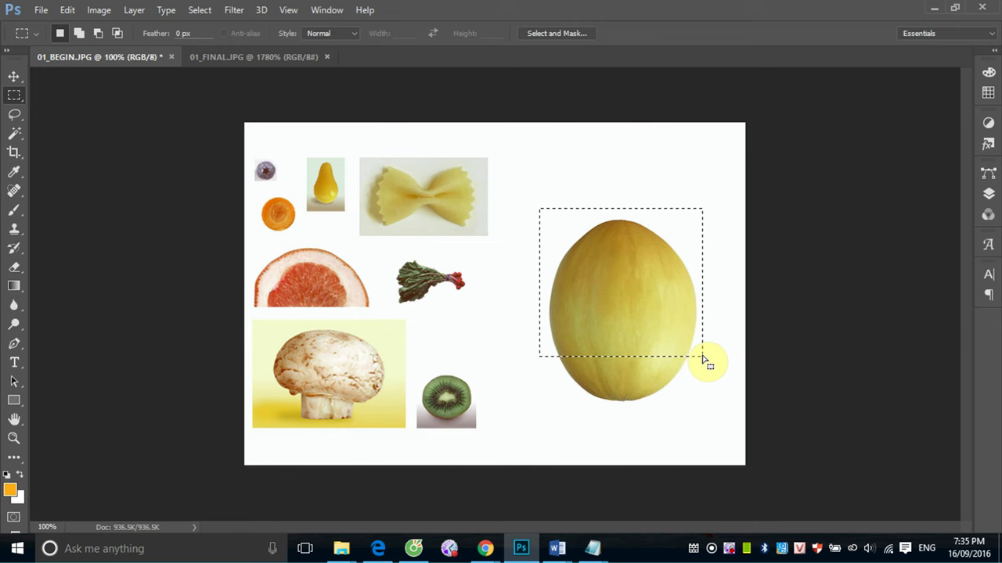
key("shift")
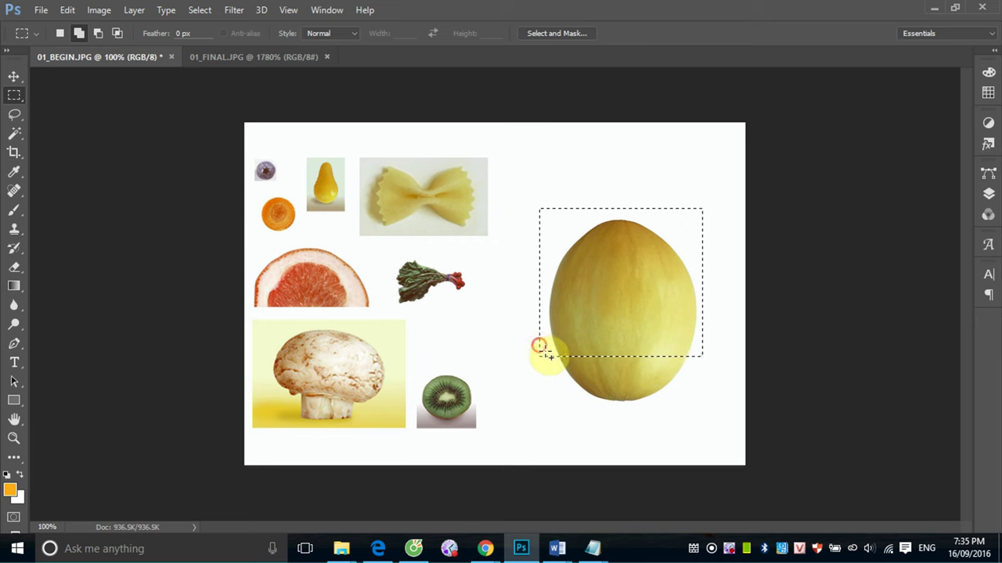
left_click_drag(540, 348, 706, 422)
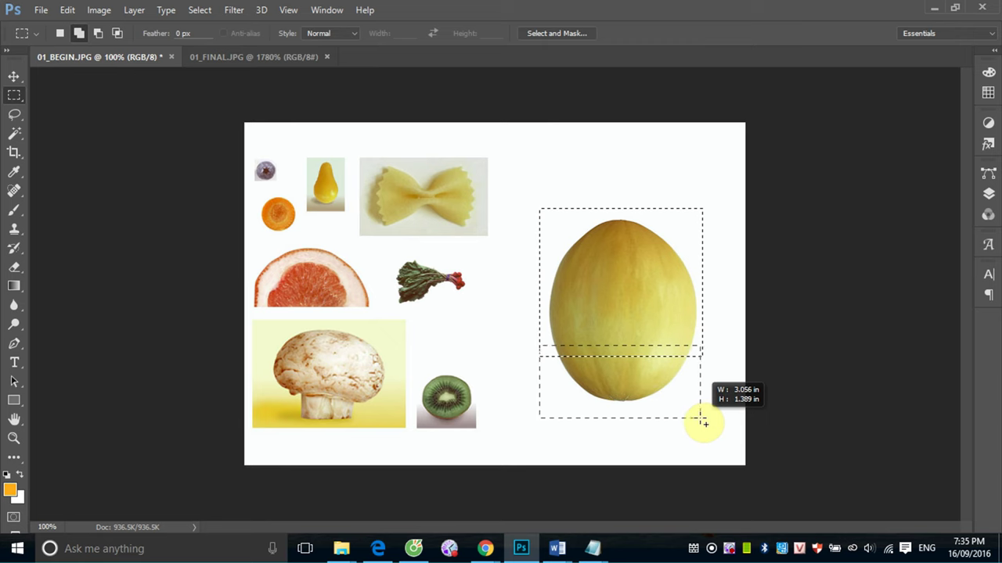
left_click_drag(706, 423, 704, 421)
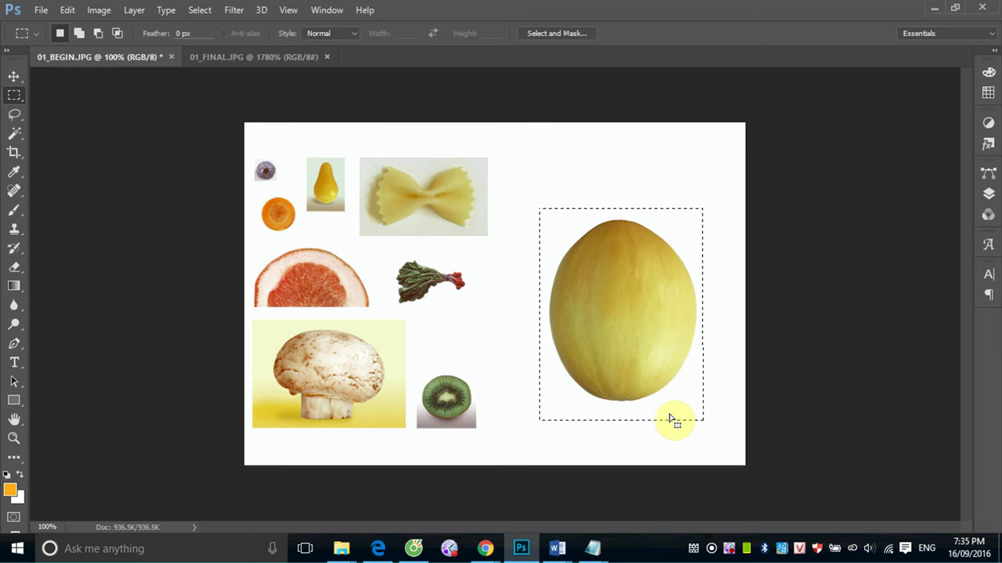
key("shift")
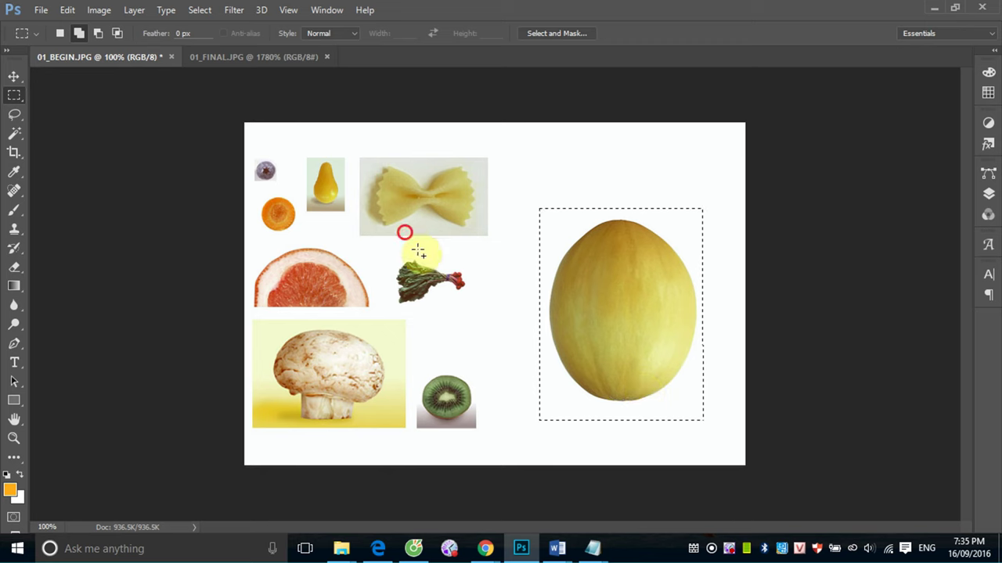
left_click_drag(405, 232, 505, 332)
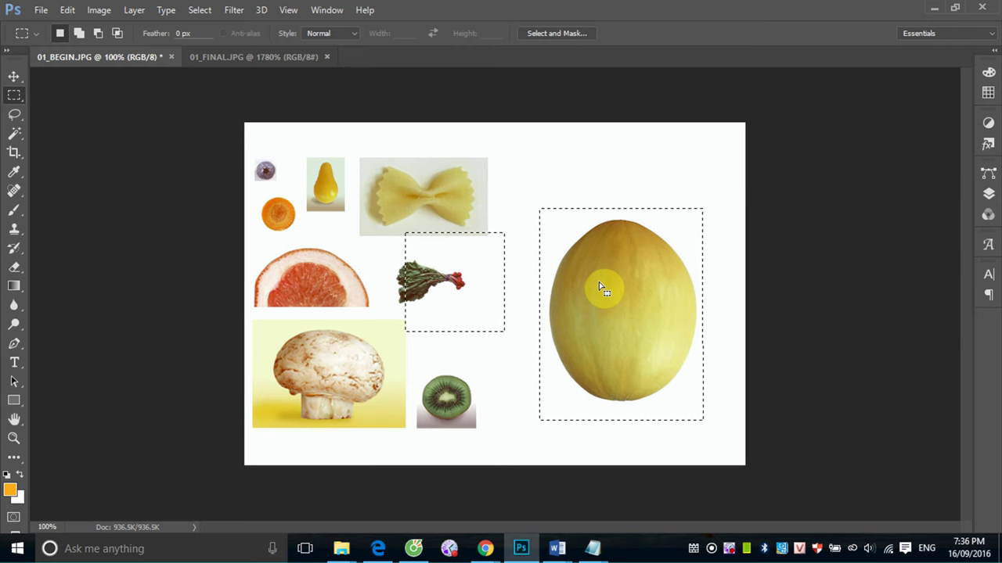
Fill the melon and rhubarb selections with green, then revert the image with F12
left_click(68, 10)
left_click(112, 199)
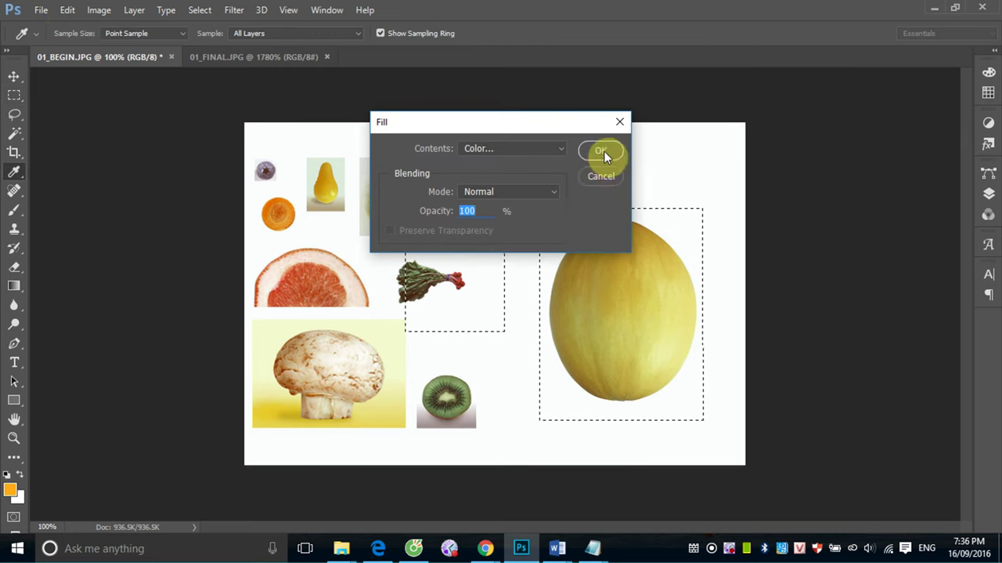
left_click(601, 151)
key("m")
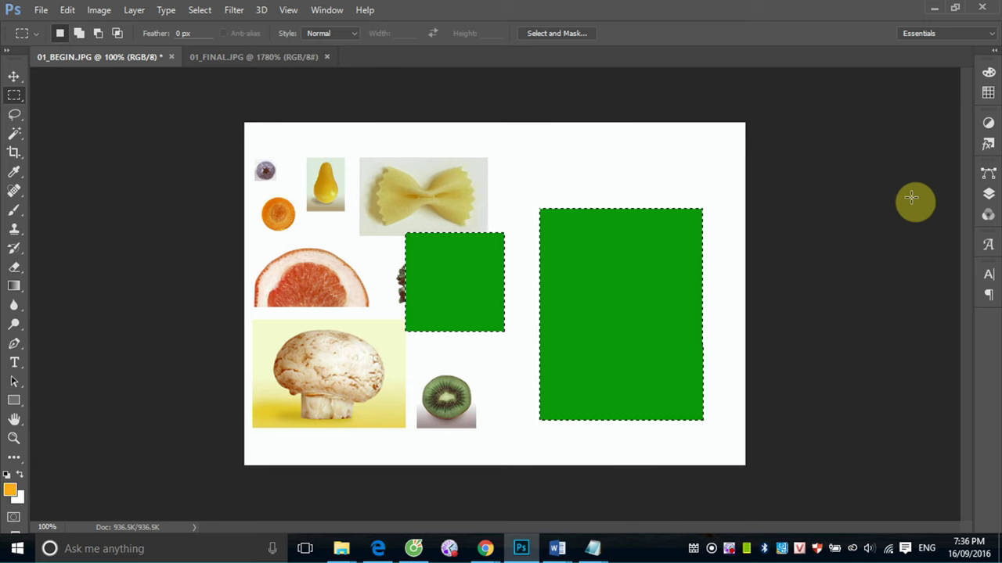
key("F12")
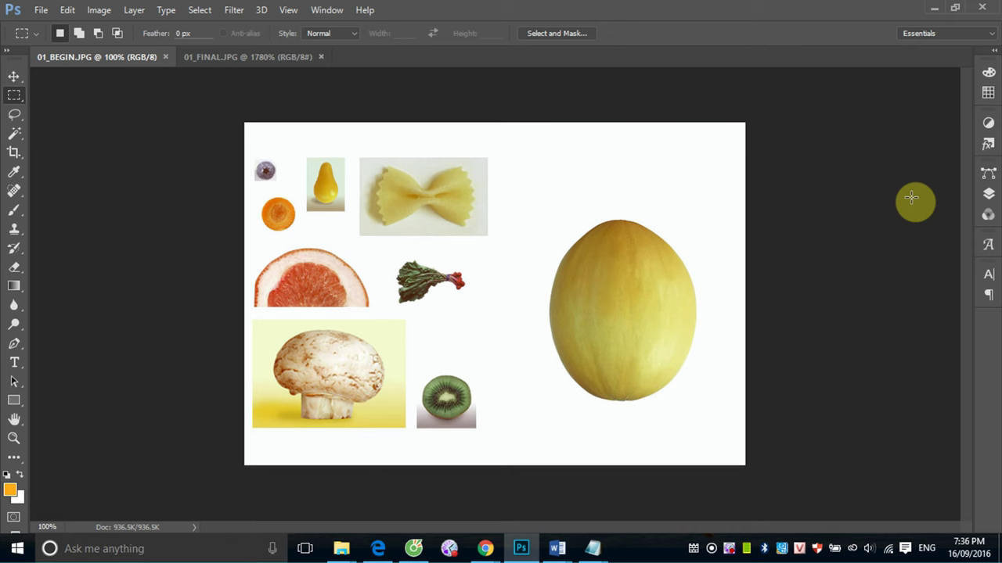
Marquee a rectangle around the melon and subtract a strip from its left side
left_click_drag(506, 178, 720, 426)
left_click(199, 10)
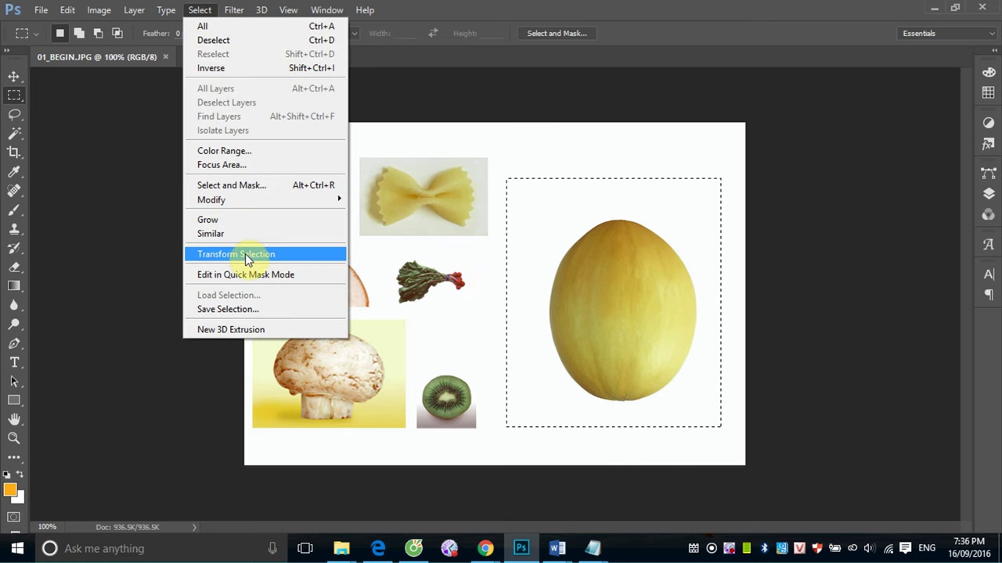
left_click(567, 89)
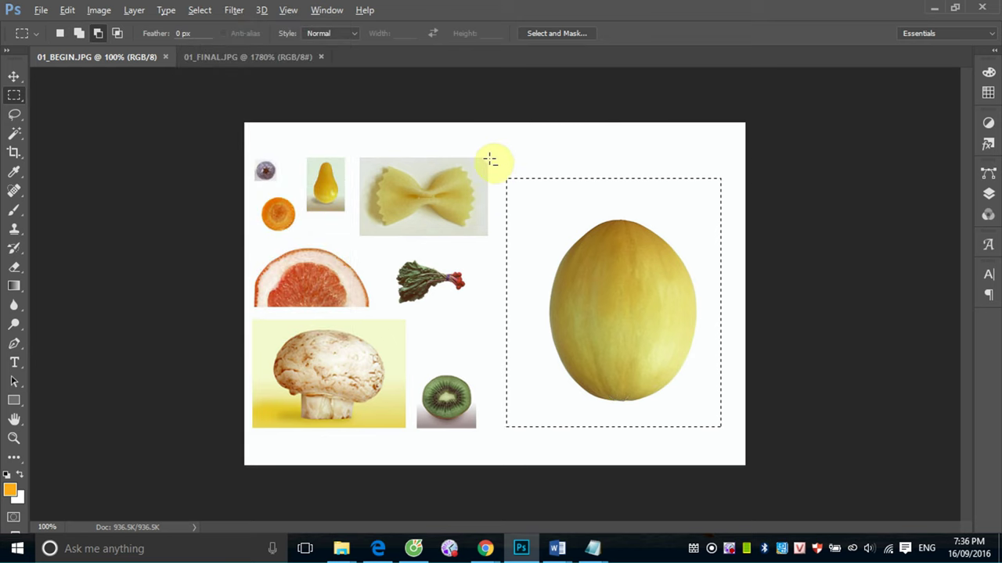
left_click_drag(489, 158, 547, 447)
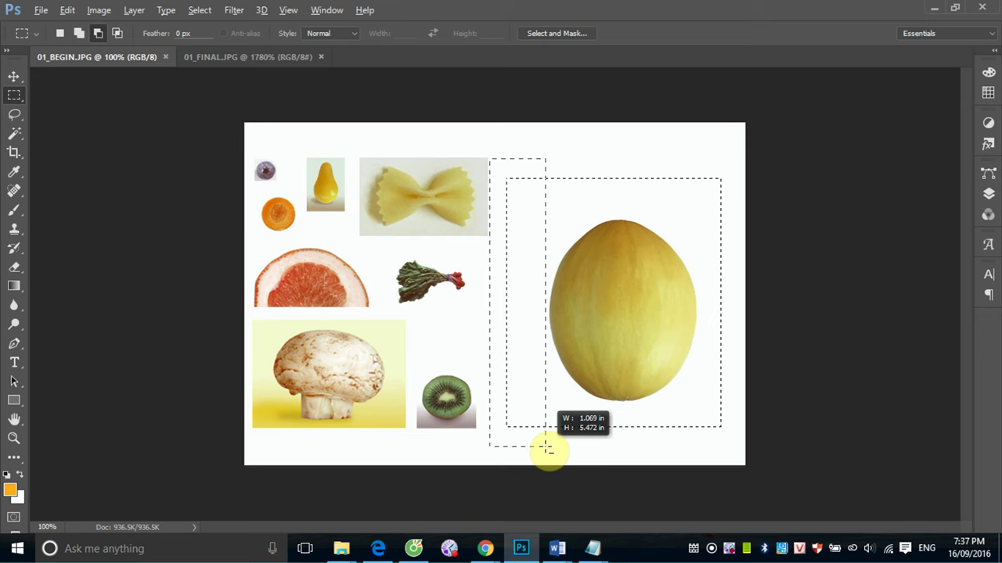
left_click_drag(546, 448, 546, 448)
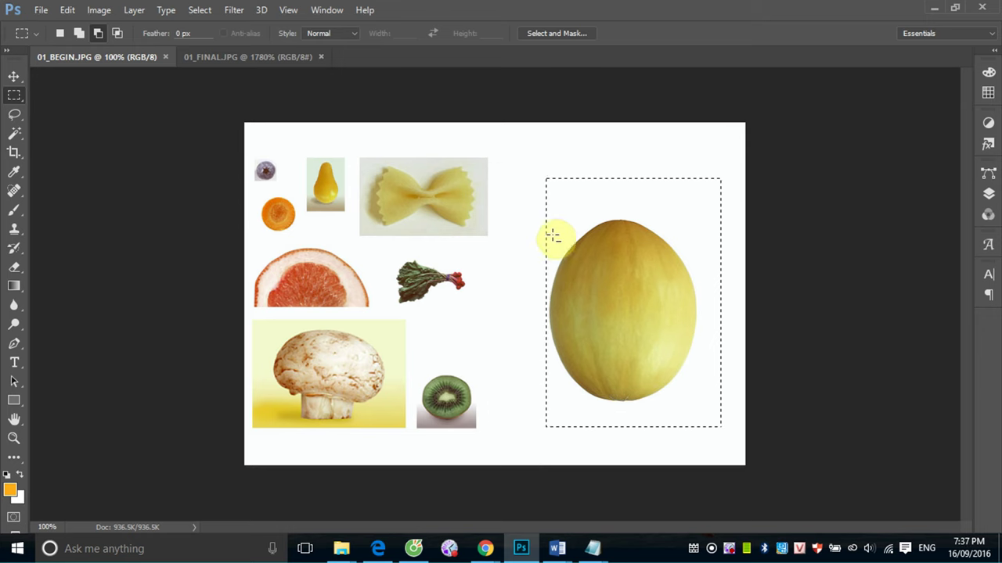
Subtract top, right and bottom strips, then intersect with a wider rectangle to keep the middle band
left_click_drag(515, 153, 750, 219)
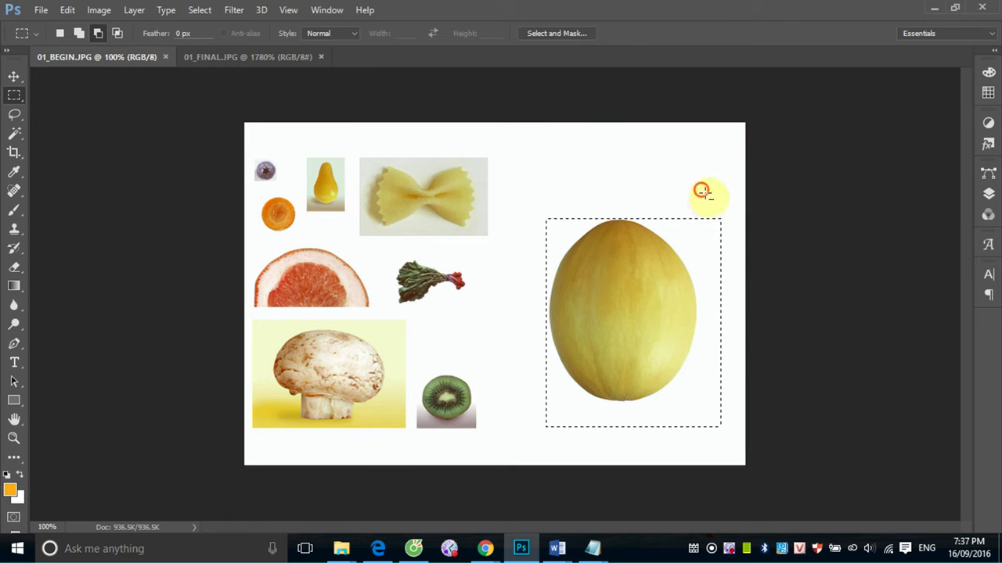
left_click_drag(701, 189, 745, 453)
left_click_drag(536, 410, 727, 448)
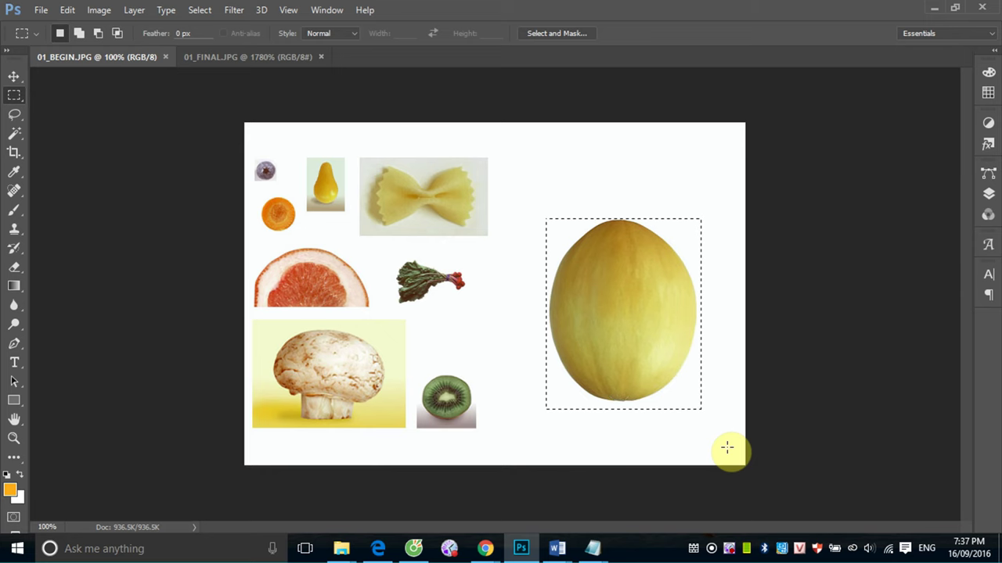
left_click_drag(515, 248, 727, 386)
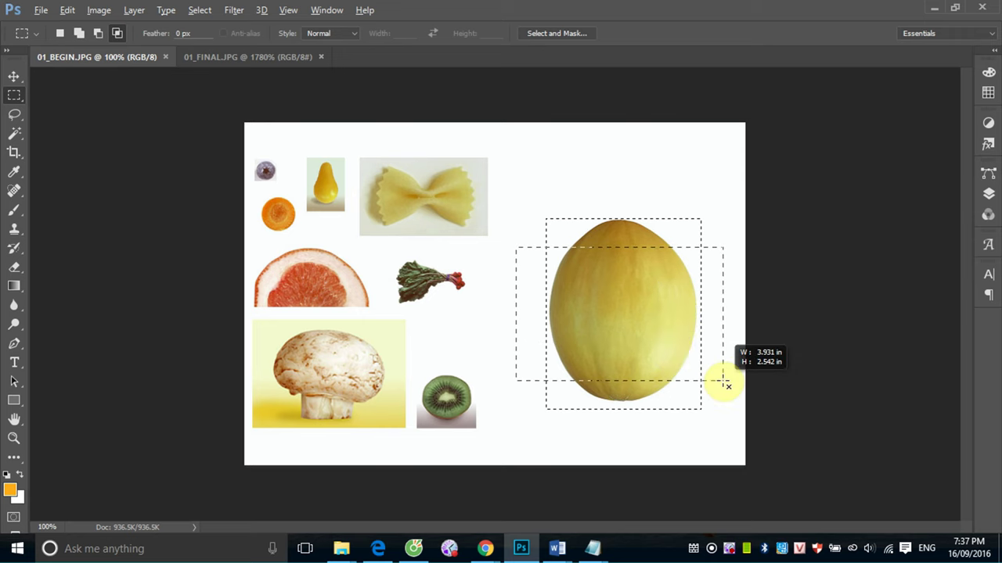
left_click_drag(727, 386, 723, 382)
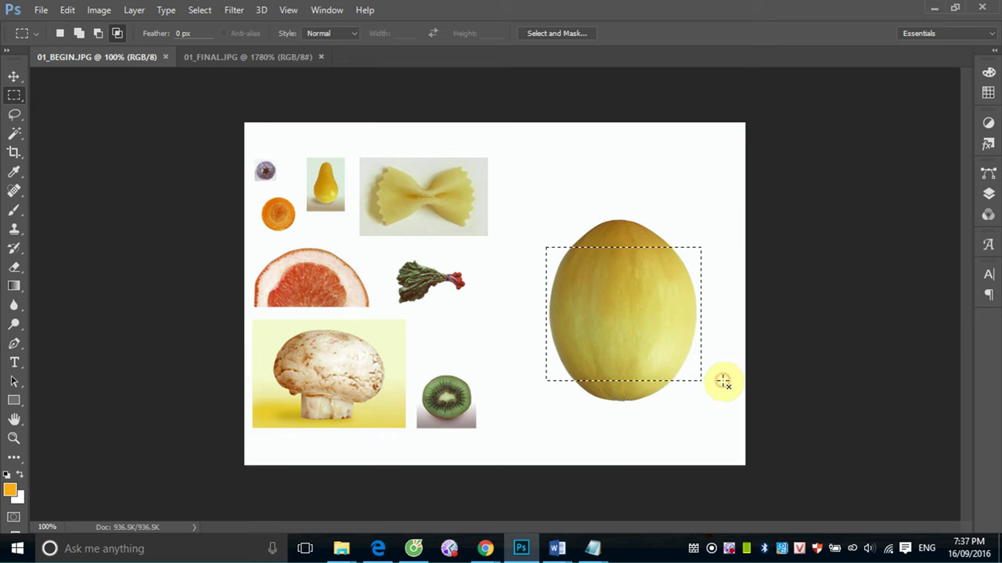
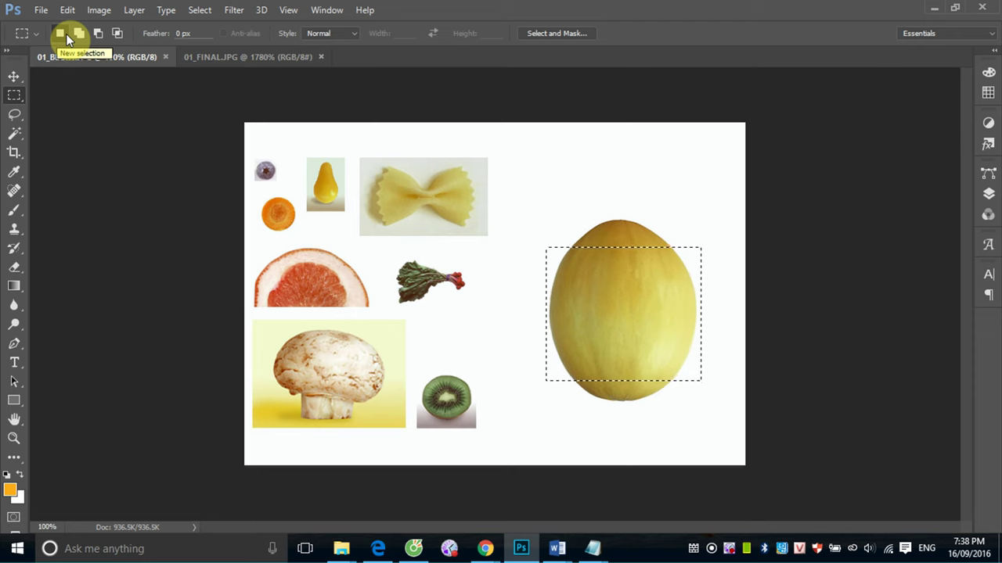
Make a small new rectangular marquee in the blank space right of the pasta
left_click(79, 34)
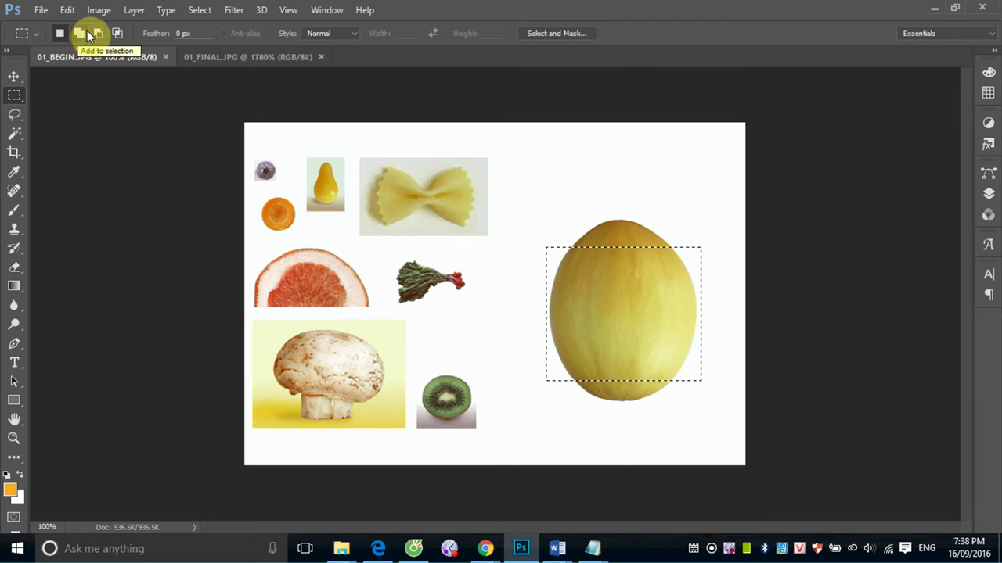
left_click(100, 34)
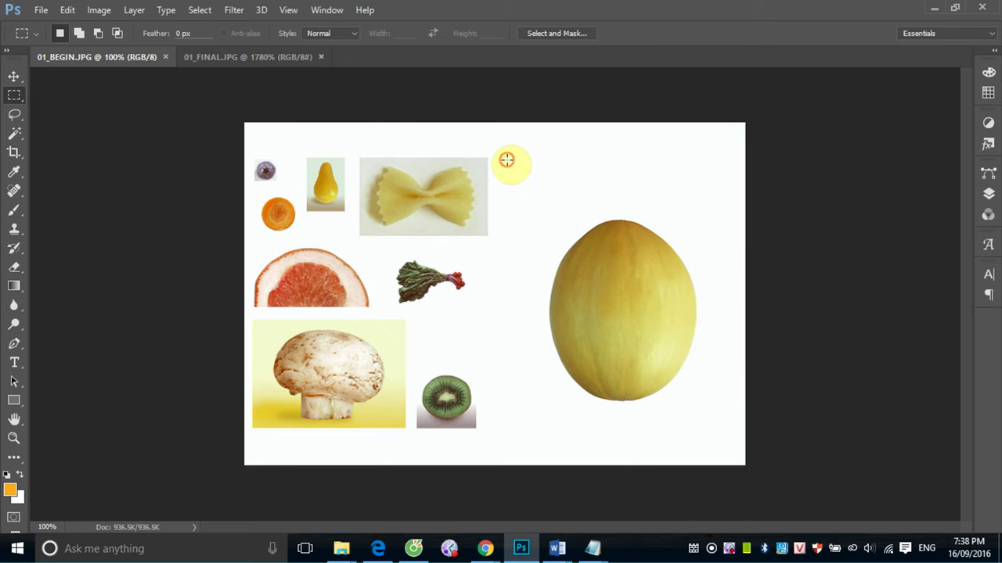
left_click_drag(506, 159, 553, 222)
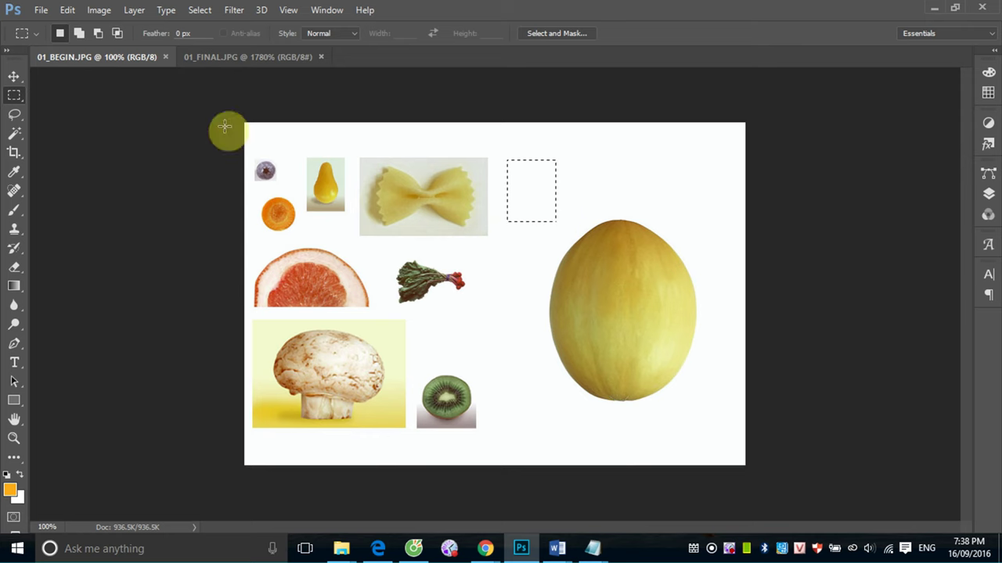
In Add to selection mode, add four overlapping rectangles around and over the melon
left_click(79, 34)
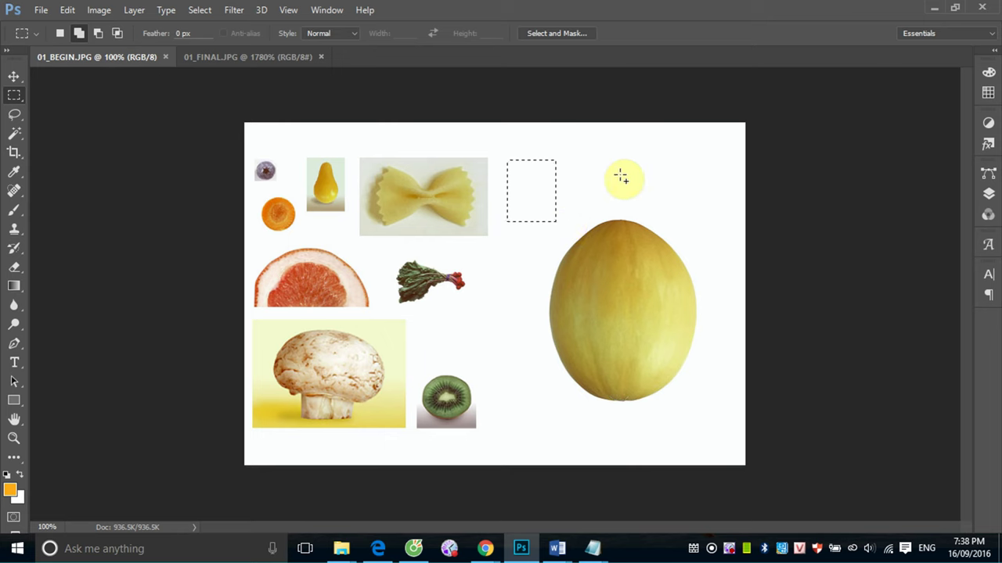
left_click_drag(533, 141, 625, 249)
left_click_drag(474, 306, 624, 413)
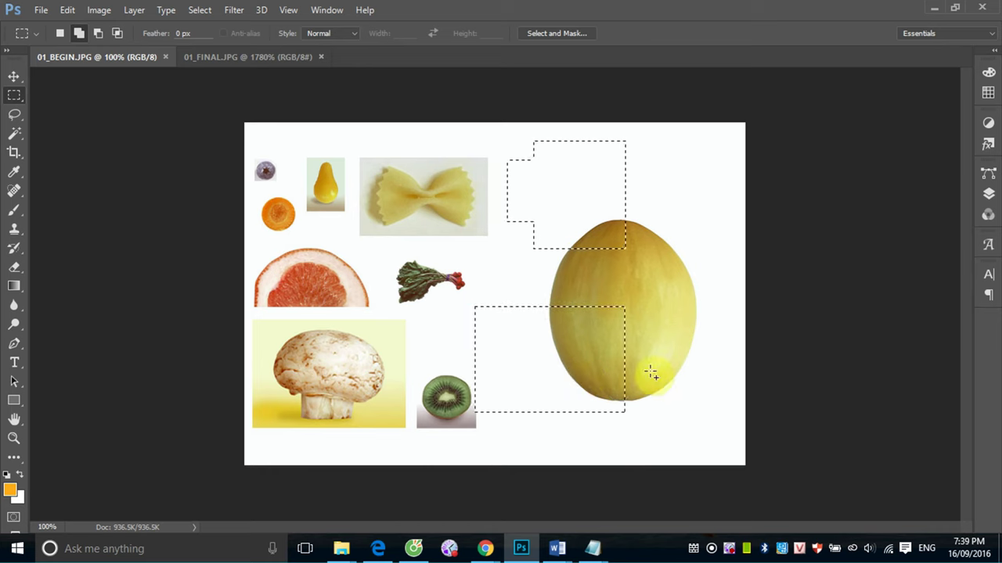
left_click_drag(594, 220, 712, 371)
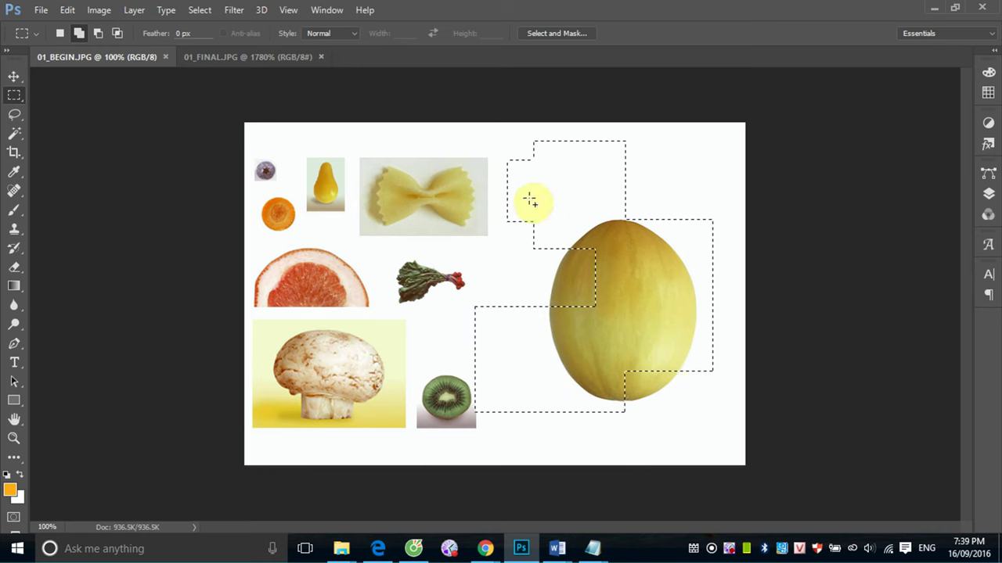
left_click_drag(529, 198, 694, 413)
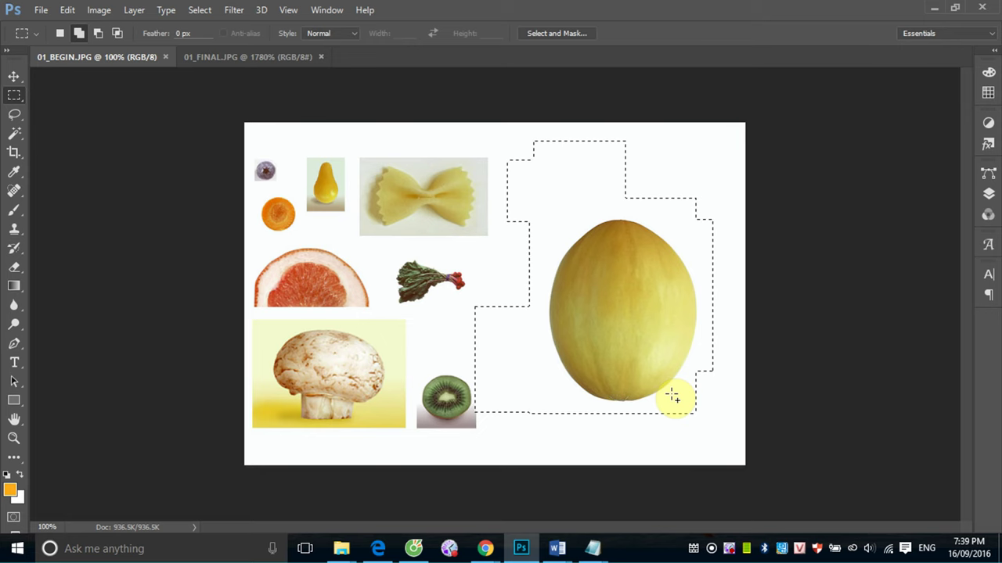
left_click(79, 33)
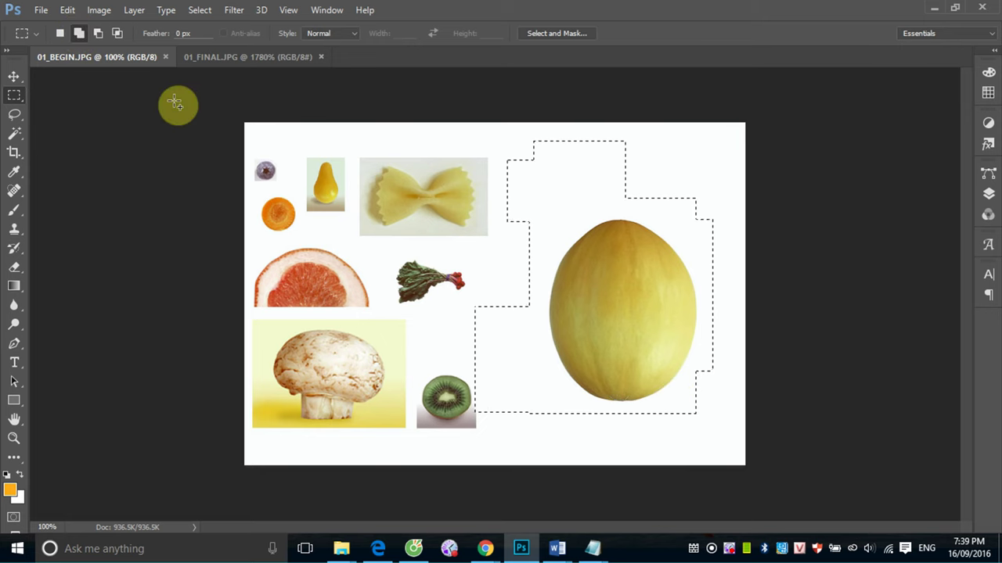
In Subtract mode, remove the top, the stepped left side and the top-right corner
left_click(99, 34)
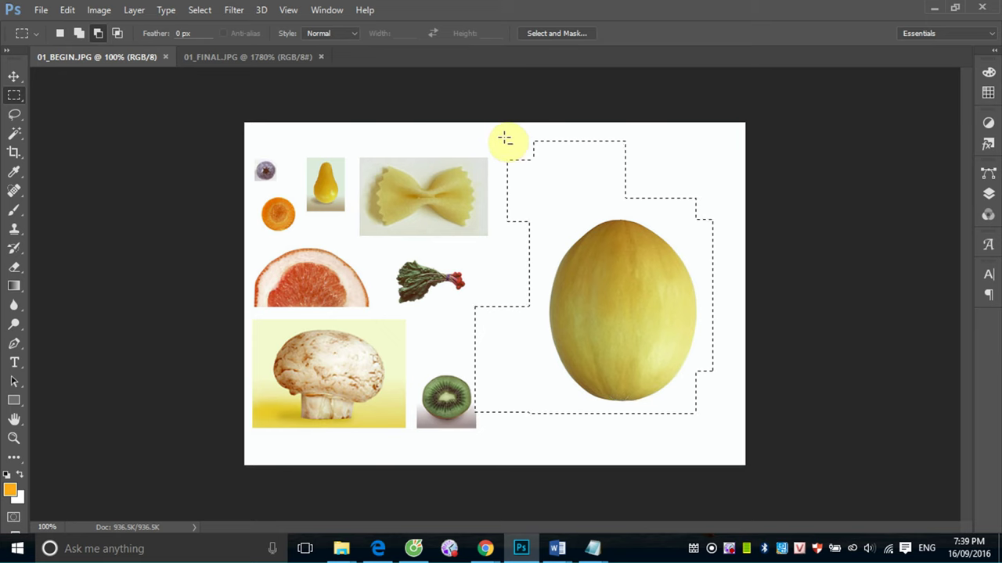
left_click_drag(508, 139, 673, 218)
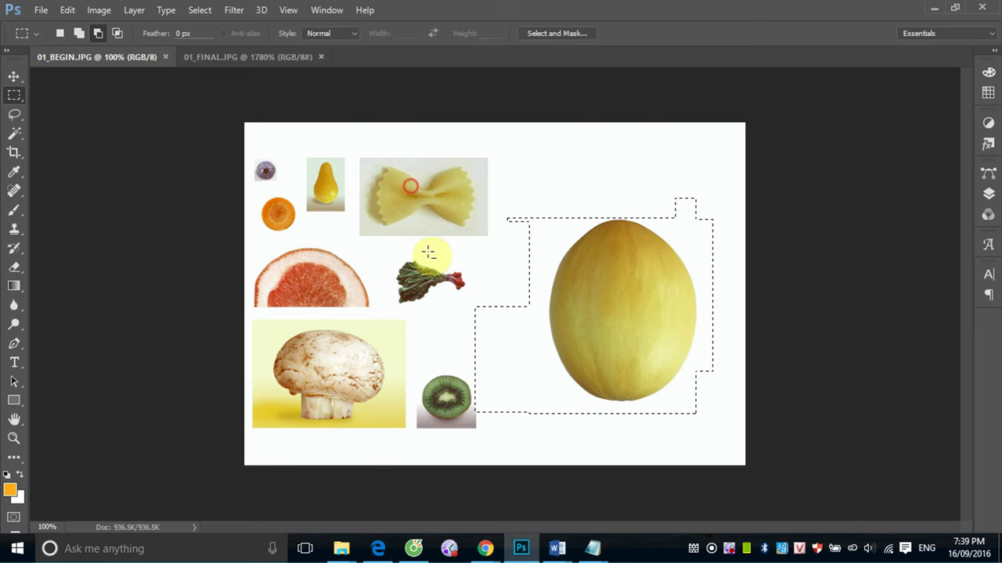
left_click_drag(409, 186, 538, 453)
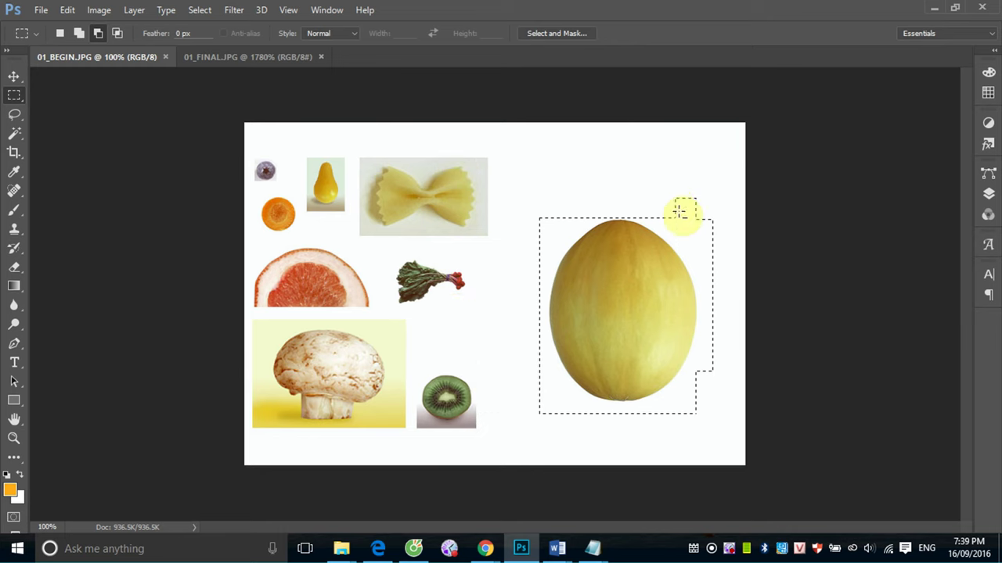
left_click_drag(660, 184, 714, 222)
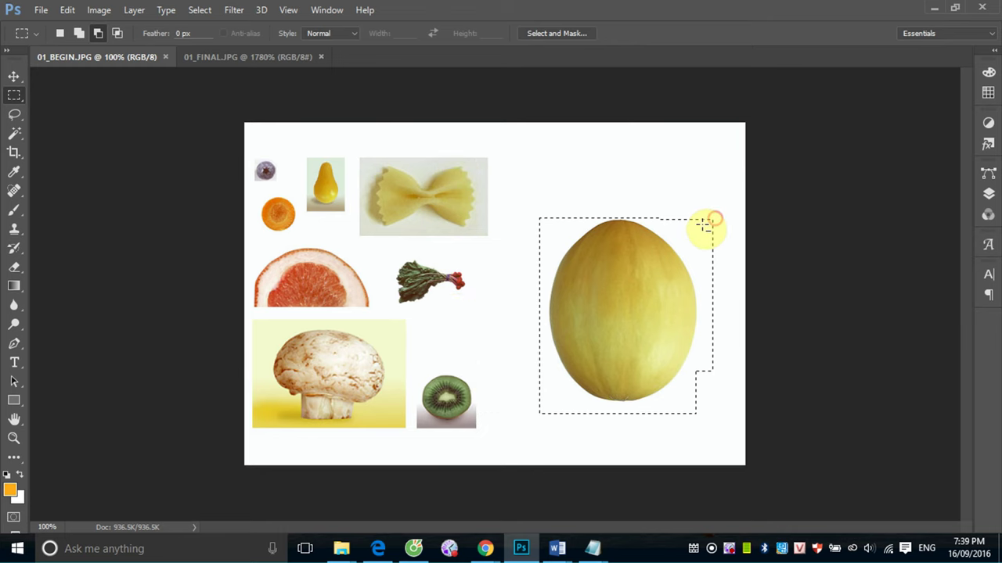
Intersect the selection with a rectangle across the melon's middle, keeping only the overlap
left_click(120, 35)
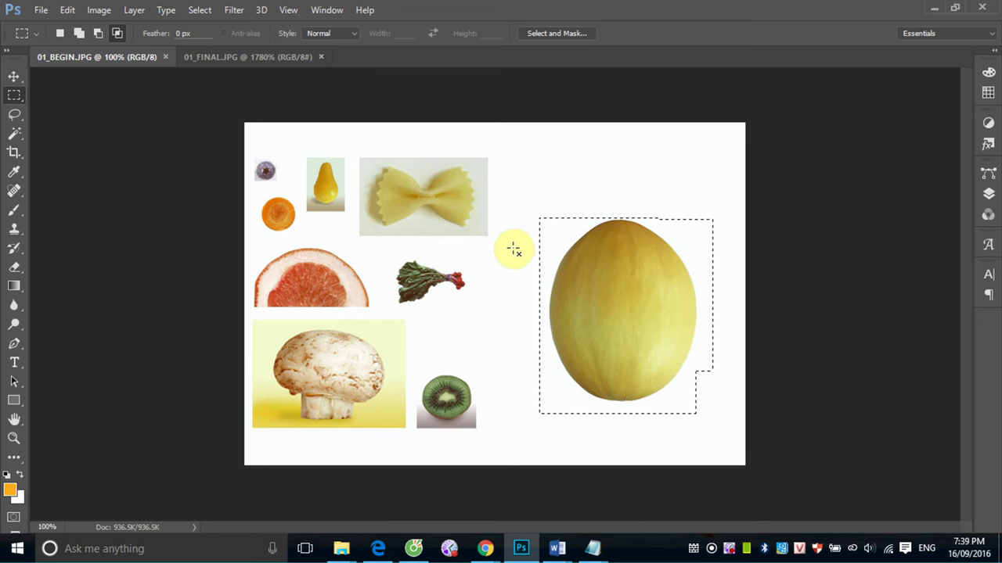
left_click_drag(514, 244, 727, 361)
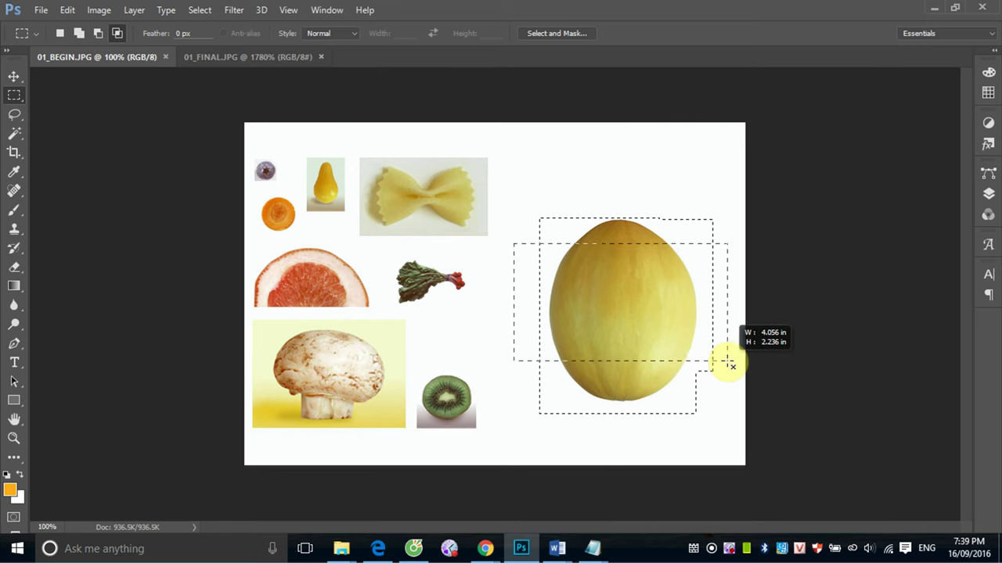
left_click_drag(728, 361, 728, 362)
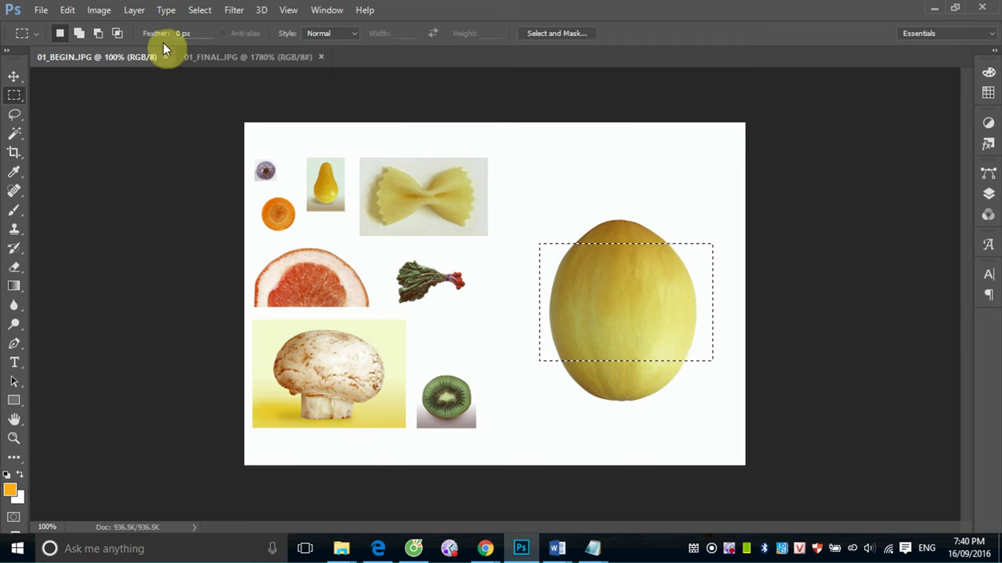
Clear the old selection and draw a new 1.292 × 0.917 in marquee right of the pasta
left_click(177, 34)
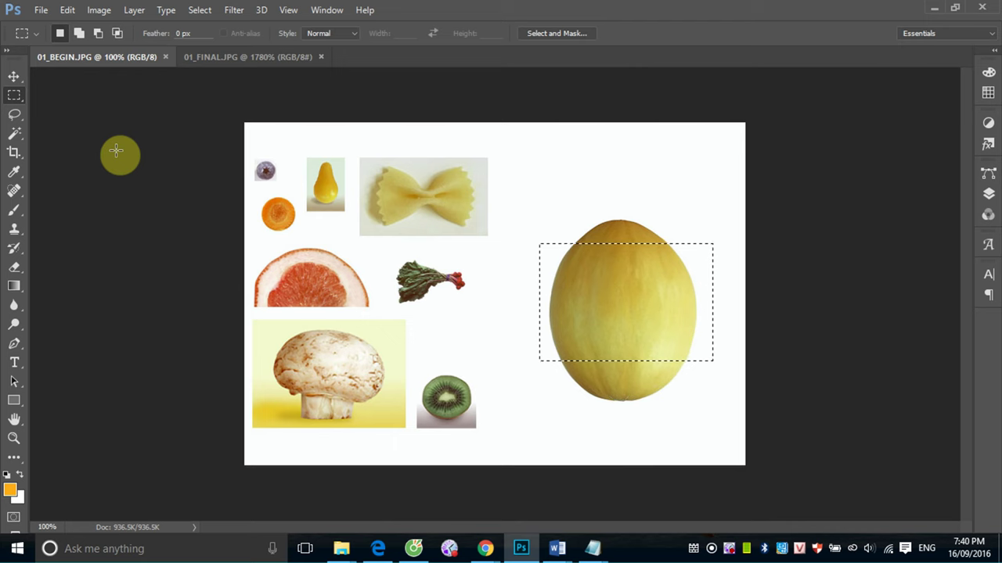
left_click(541, 163)
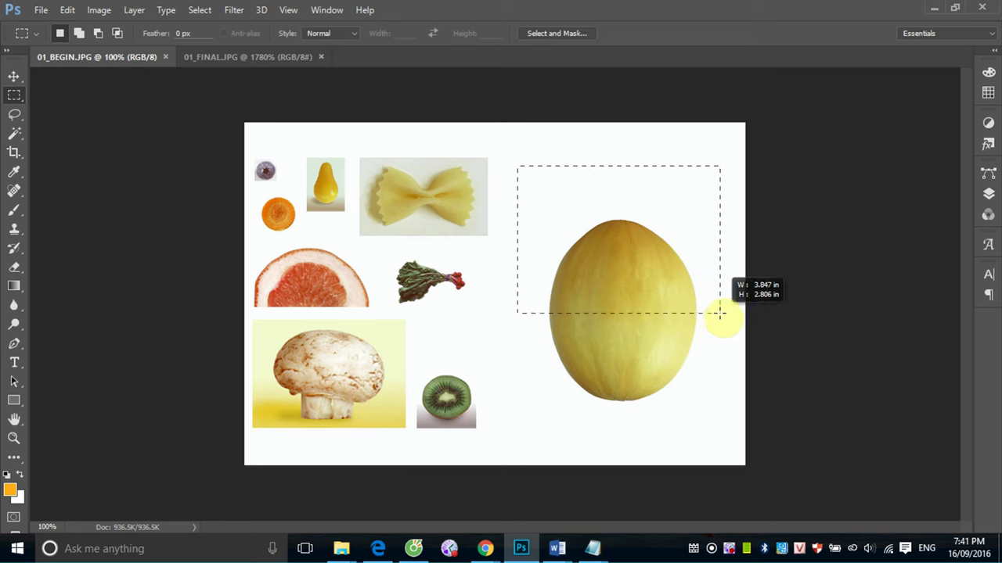
left_click_drag(517, 166, 719, 312)
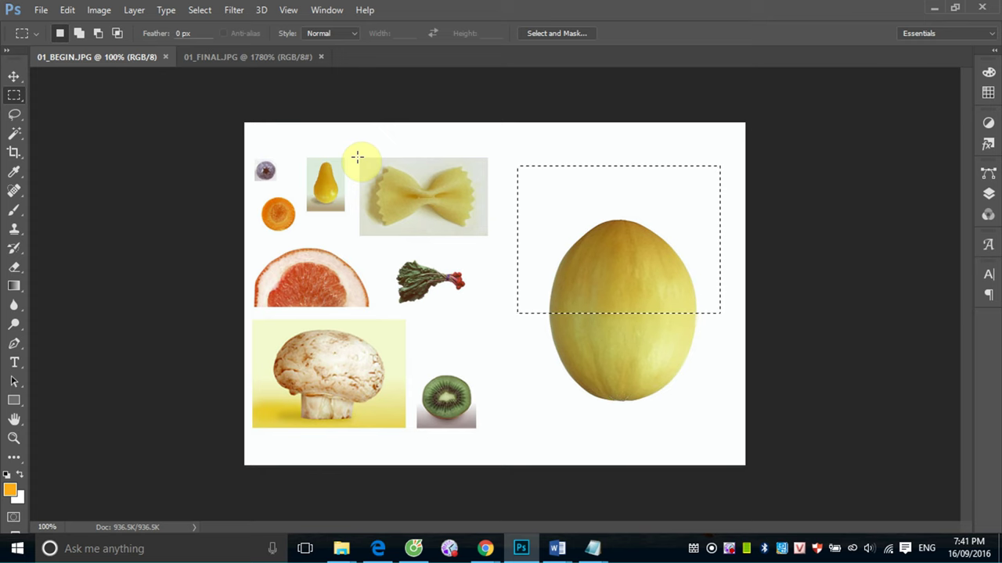
left_click(551, 128)
left_click_drag(511, 161, 587, 223)
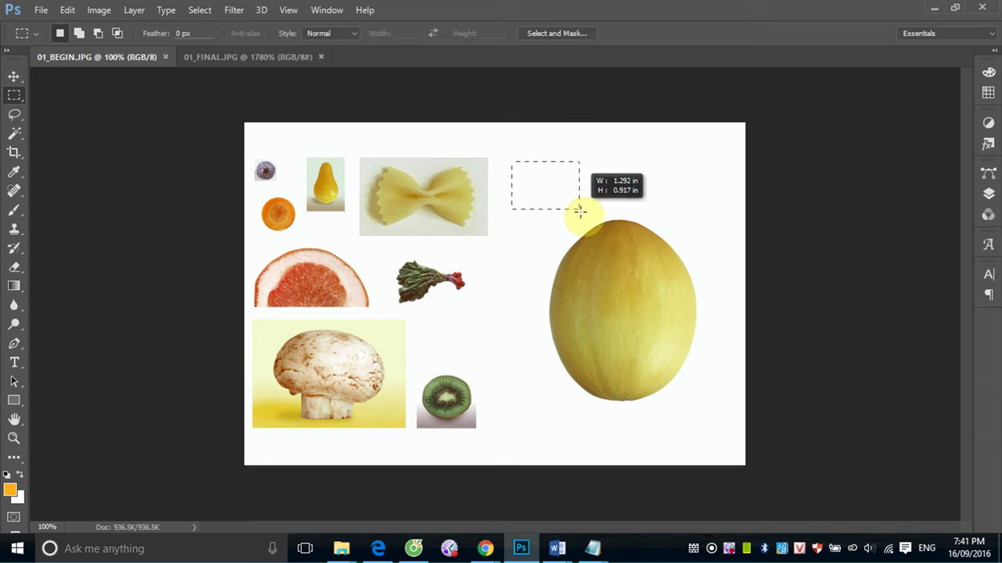
Fill the small rectangle with green using Edit > Fill, then zoom in on it
left_click(67, 10)
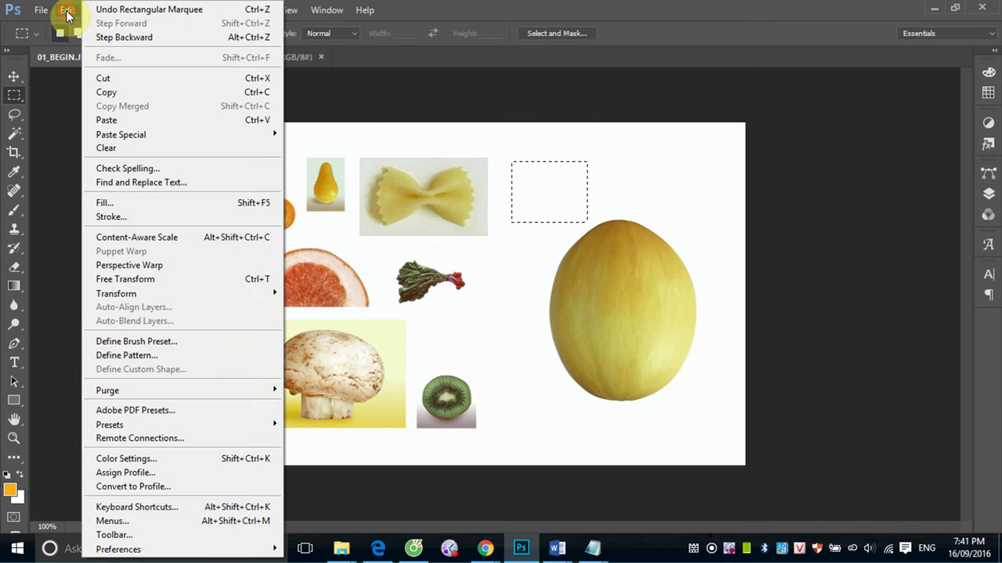
left_click(109, 203)
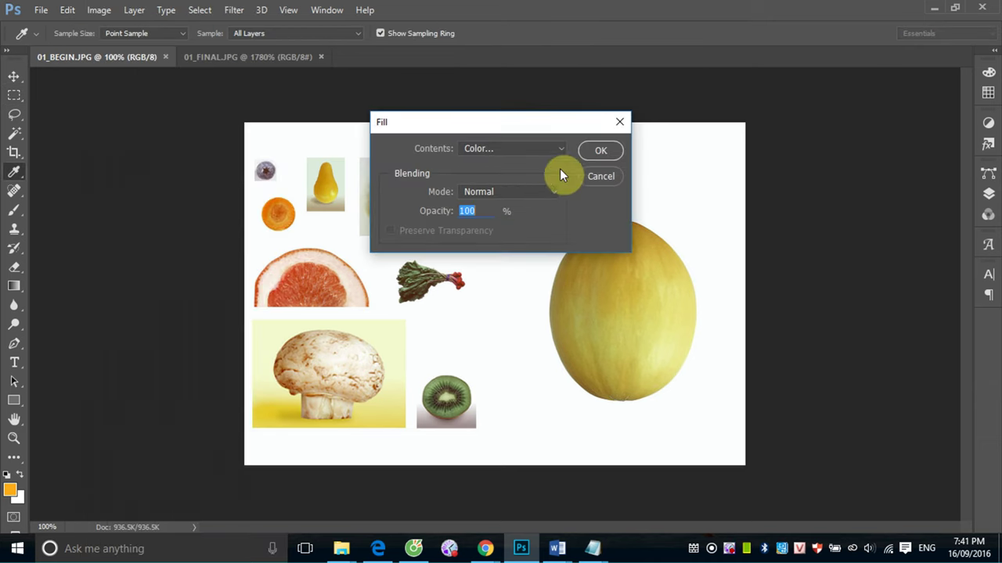
left_click(592, 151)
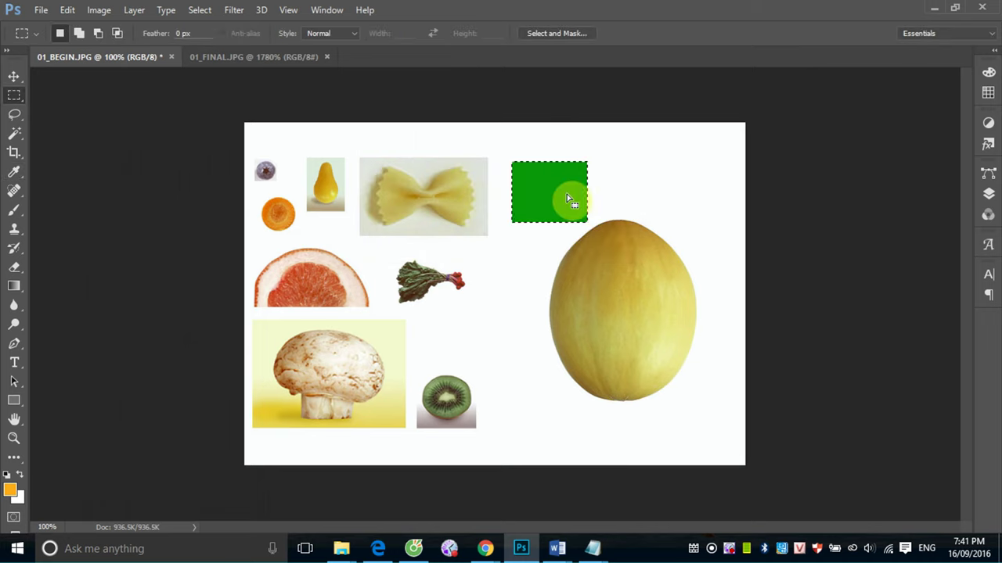
left_click_drag(512, 157, 618, 240)
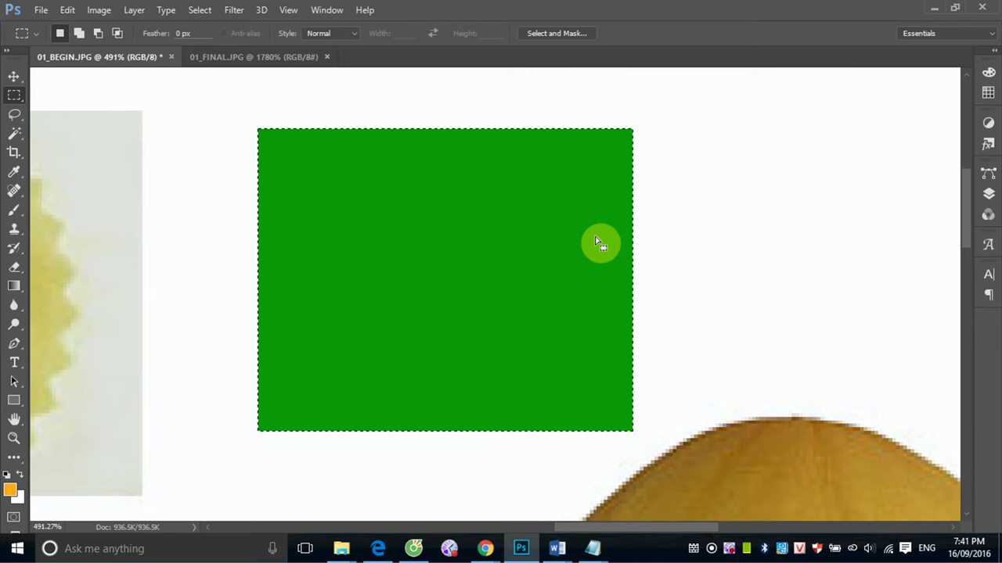
Set Feather to 10 px and draw a rectangular marquee right of the green square
key("ctrl+minus")
key("ctrl+minus")
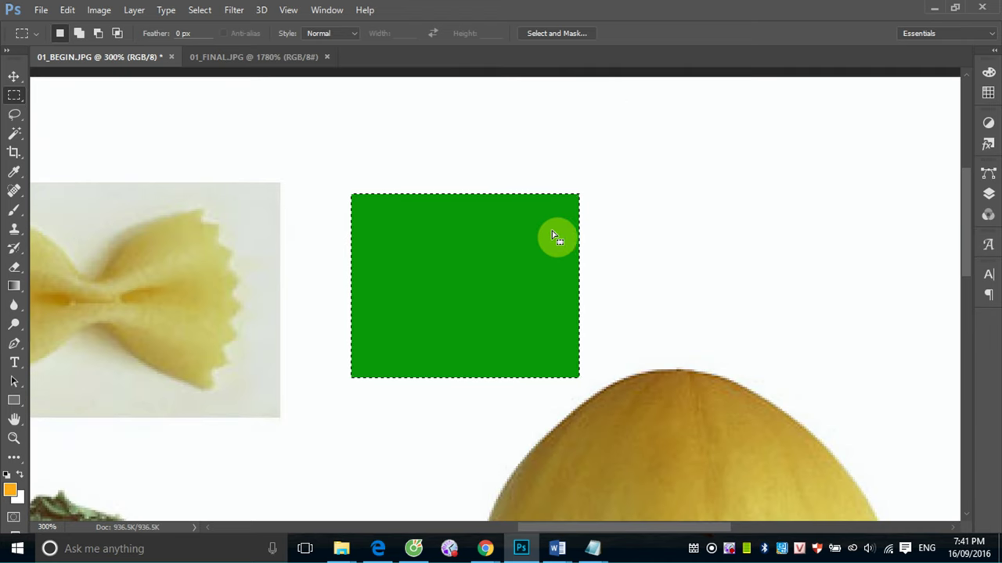
left_click_drag(178, 33, 190, 35)
type("1")
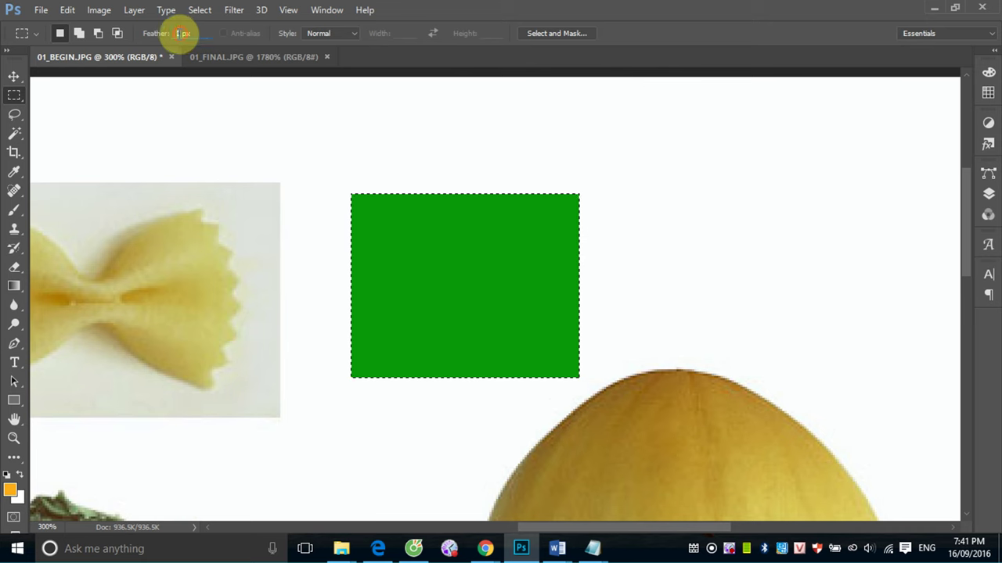
type("0")
mouse_move(626, 197)
left_mouse_down()
mouse_move(790, 321)
mouse_move(911, 385)
left_mouse_up()
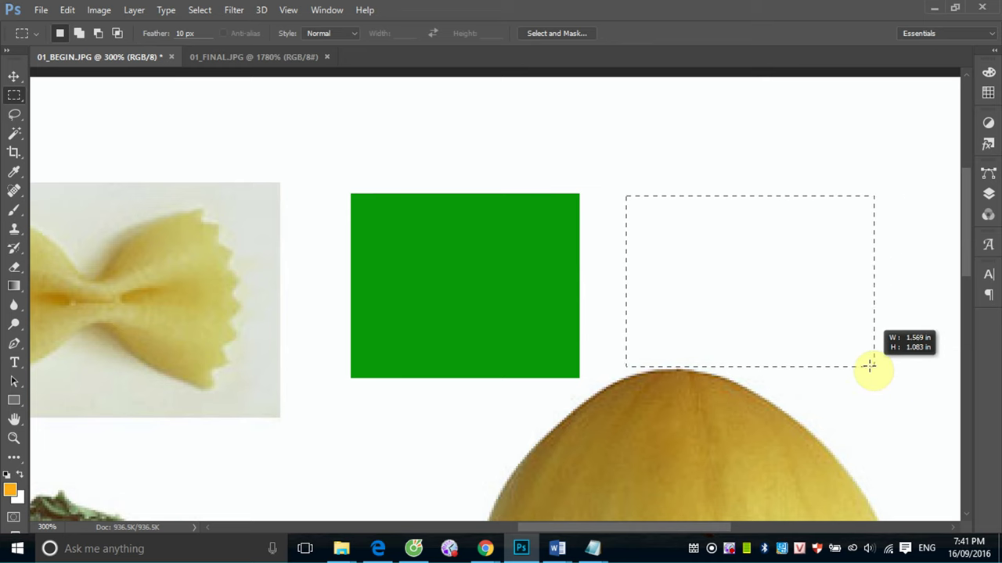
left_click_drag(911, 385, 824, 366)
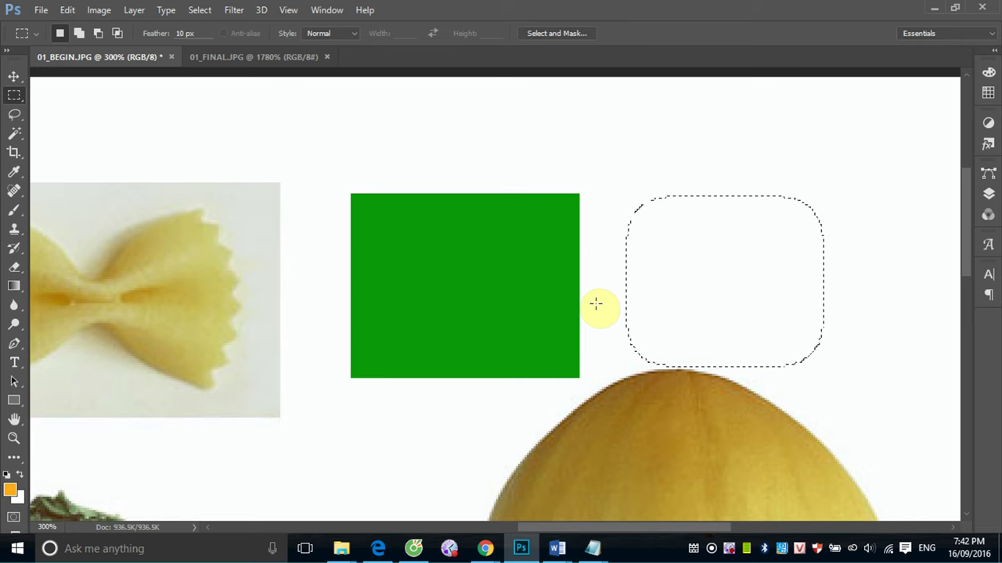
Move the feathered selection up slightly and fill it with green for a soft-edged block
left_click_drag(720, 290, 717, 233)
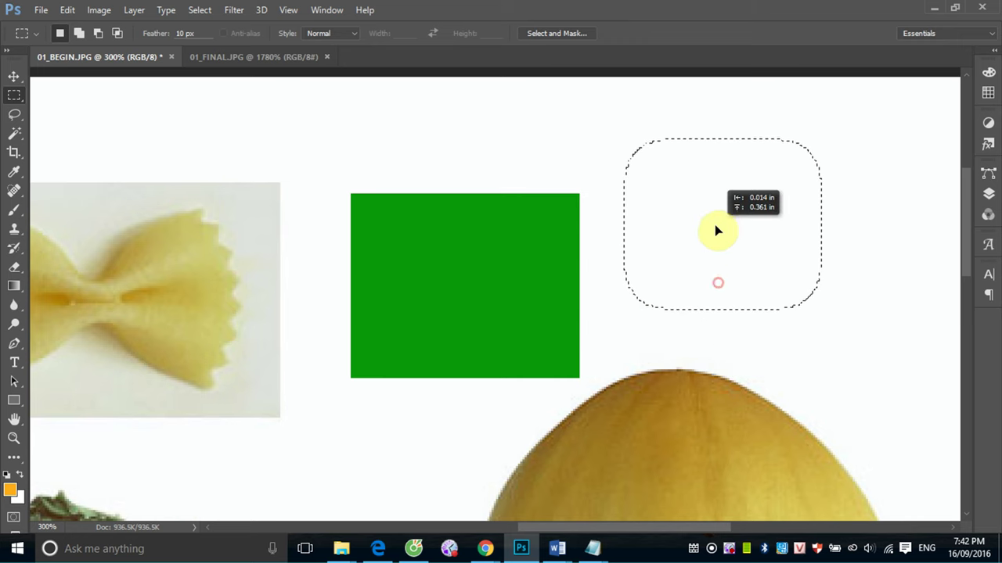
left_click(67, 9)
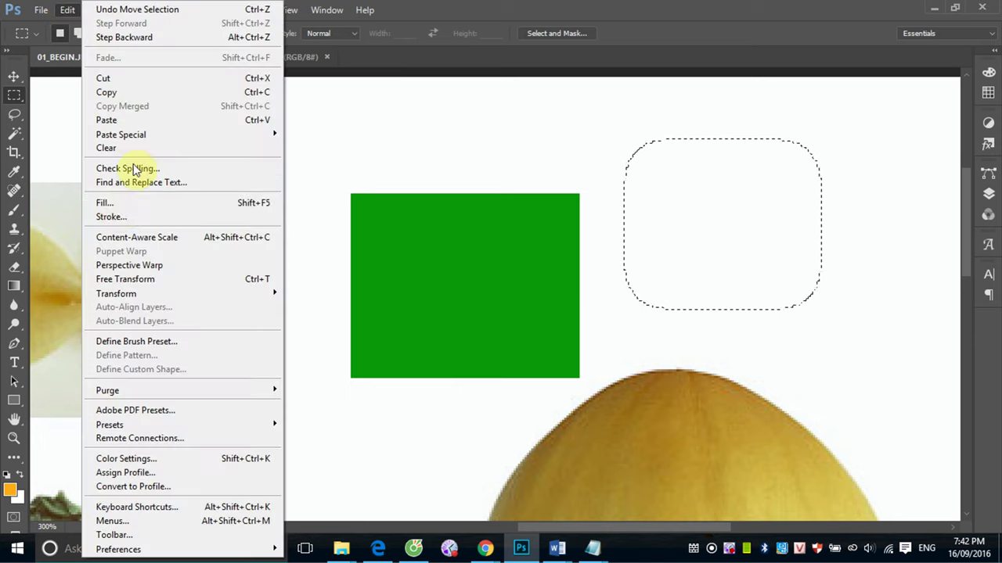
left_click(139, 198)
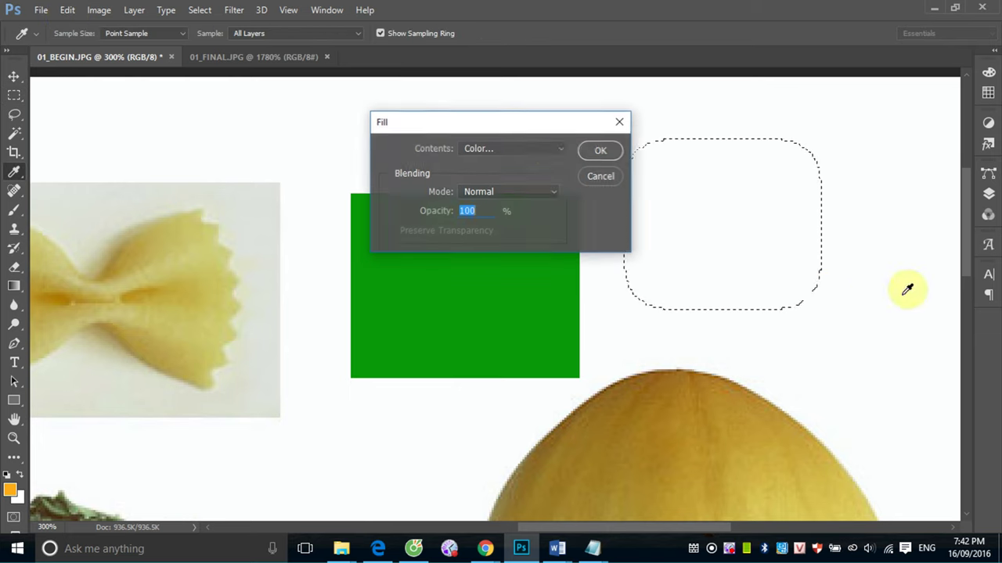
left_click(600, 150)
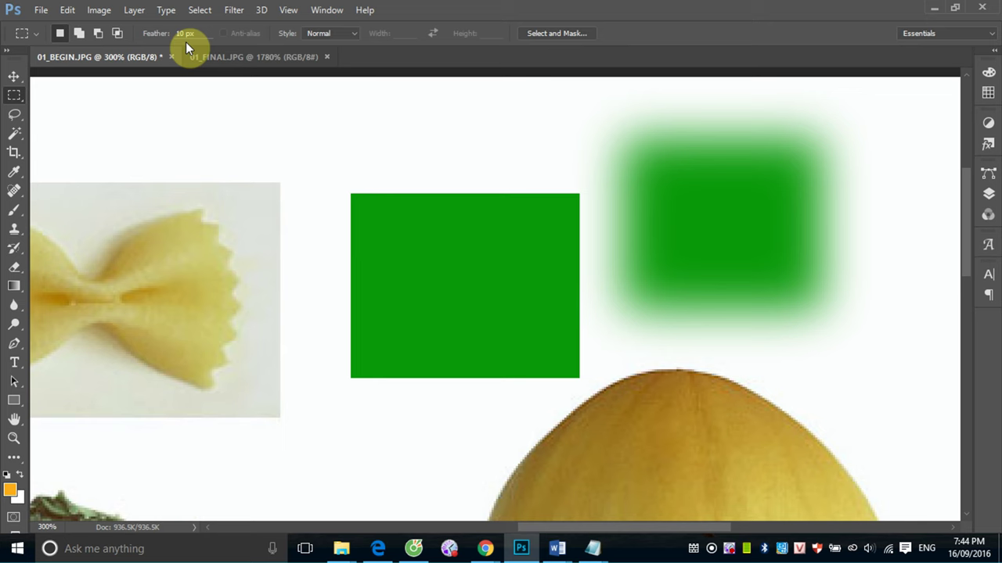
Set the feather to 0 px and switch between the Move and Rectangular Marquee tools
double_click(180, 33)
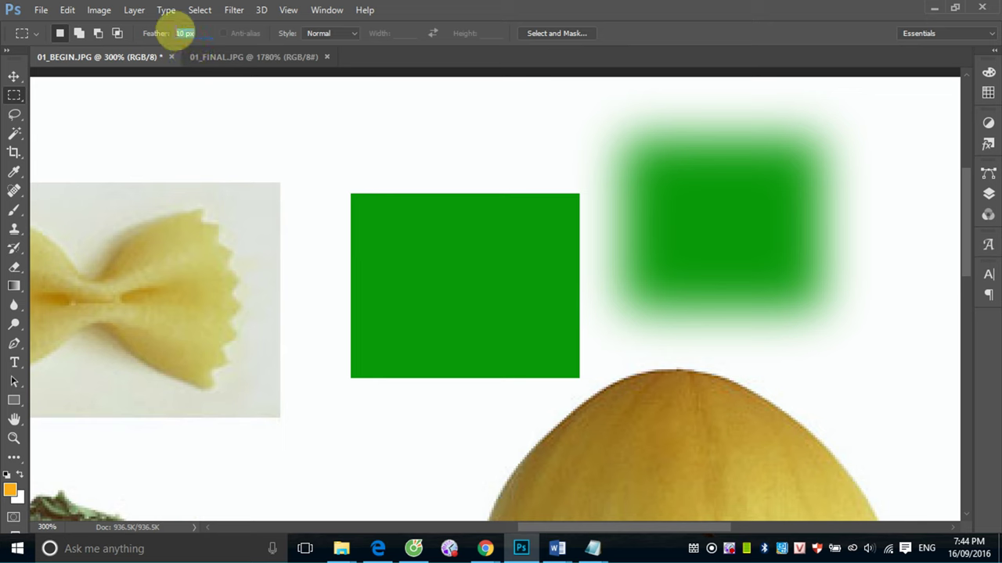
key("BackSpace")
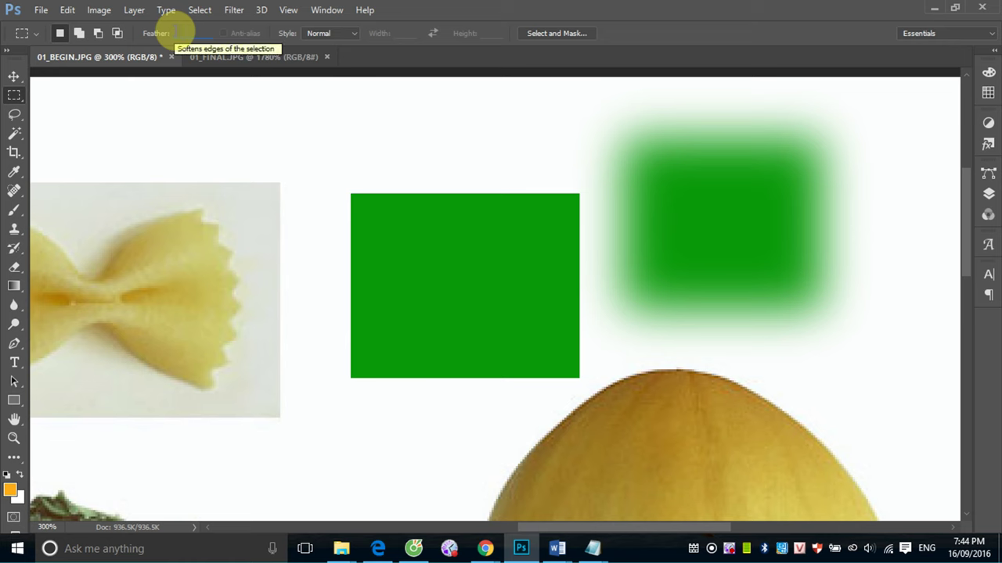
type("0")
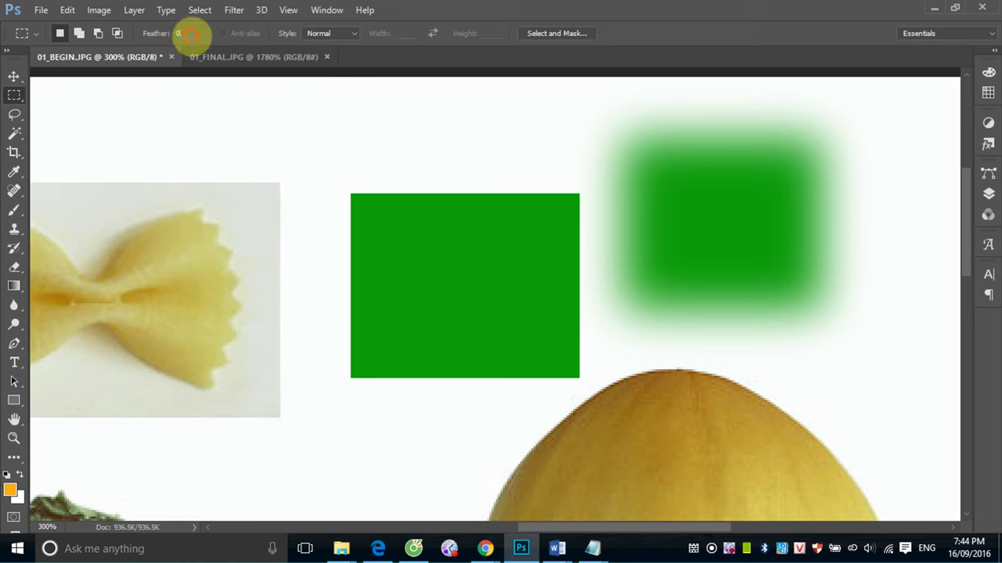
left_click(330, 159)
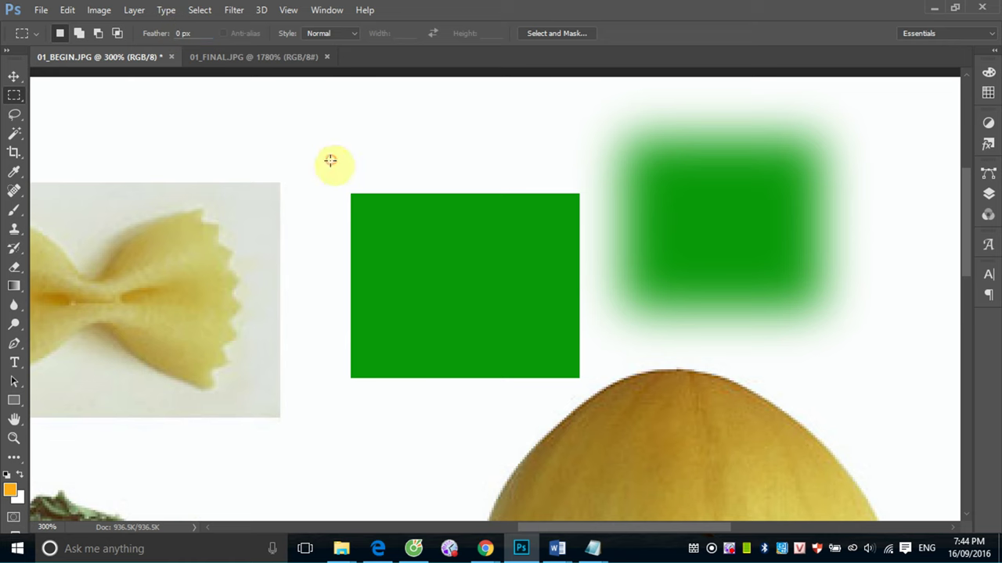
left_click(13, 78)
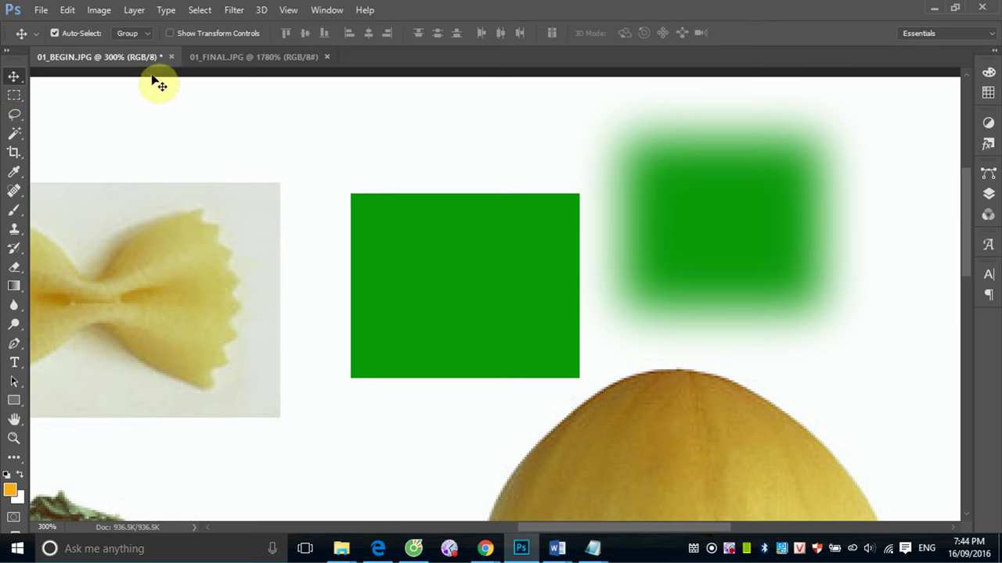
left_click(15, 95)
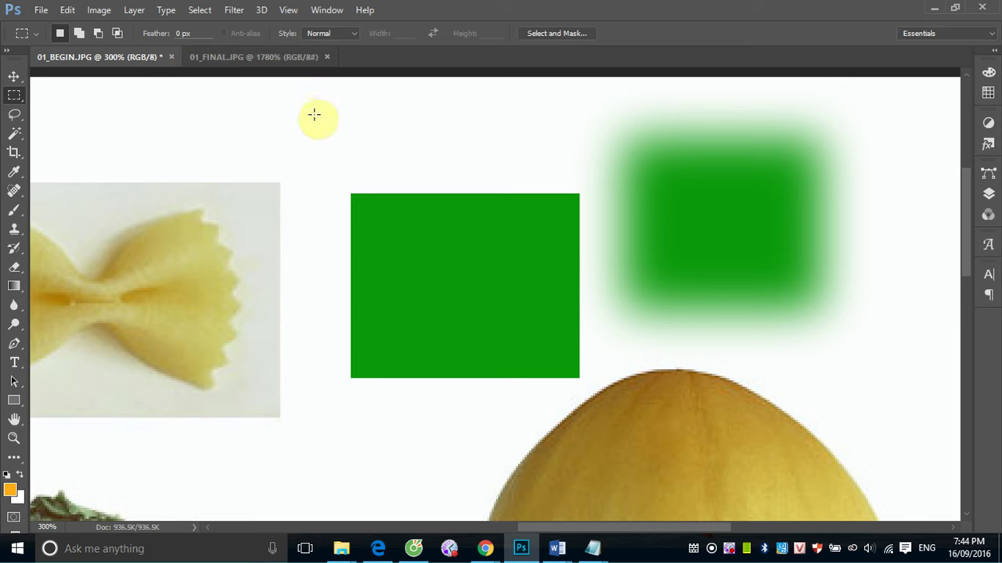
Set Feather to 20 px and draw several rounded test selections around the pasta and melon
double_click(178, 33)
type("2")
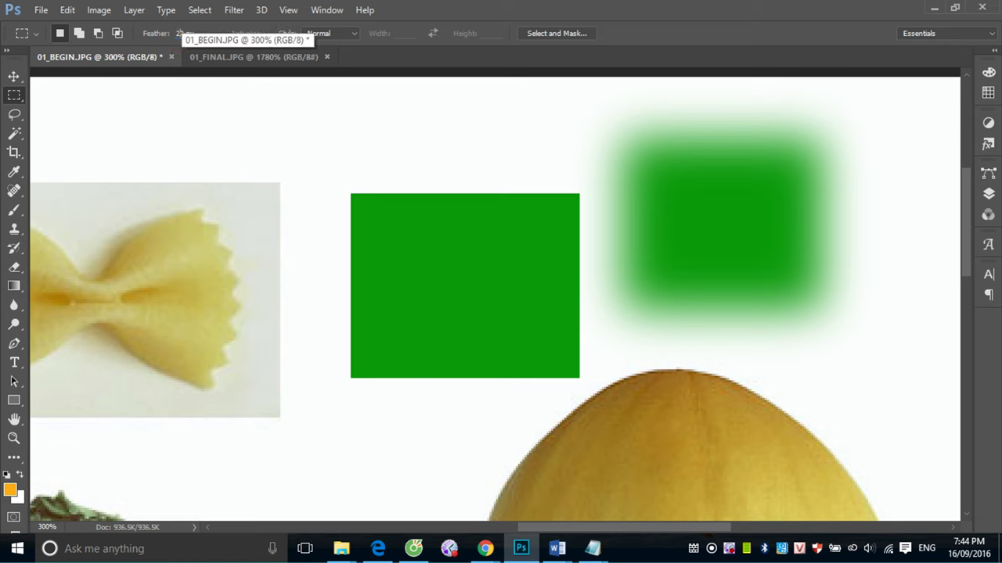
type("0")
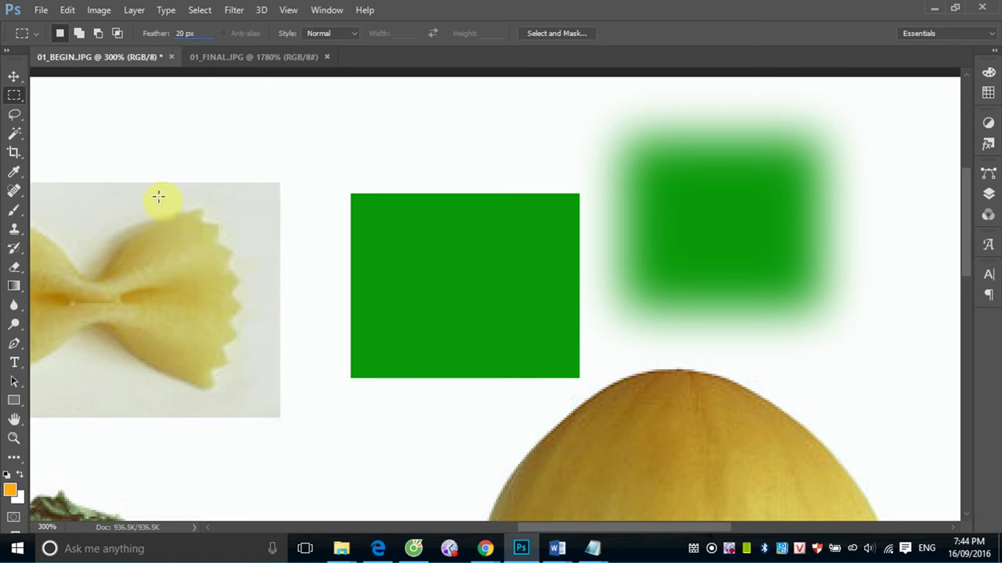
left_click_drag(160, 185, 345, 369)
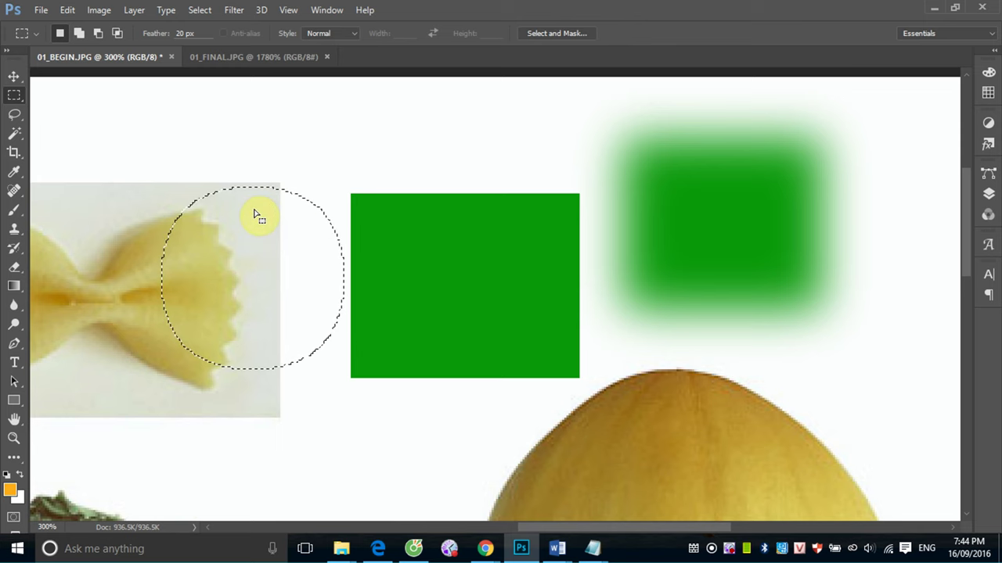
key("ctrl+minus")
key("ctrl+minus")
key("ctrl+minus")
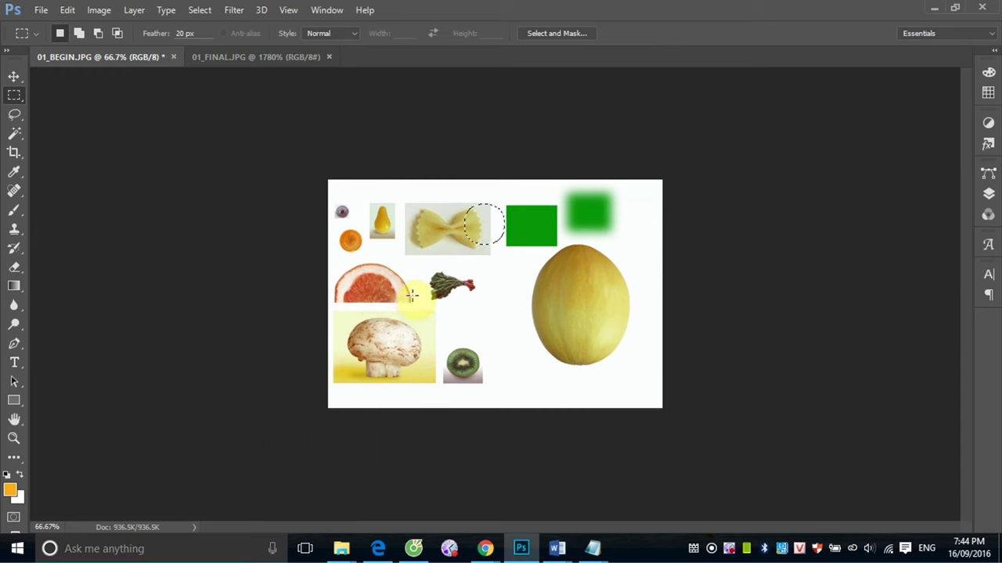
mouse_move(395, 273)
left_mouse_down()
mouse_move(477, 326)
mouse_move(599, 383)
left_mouse_up()
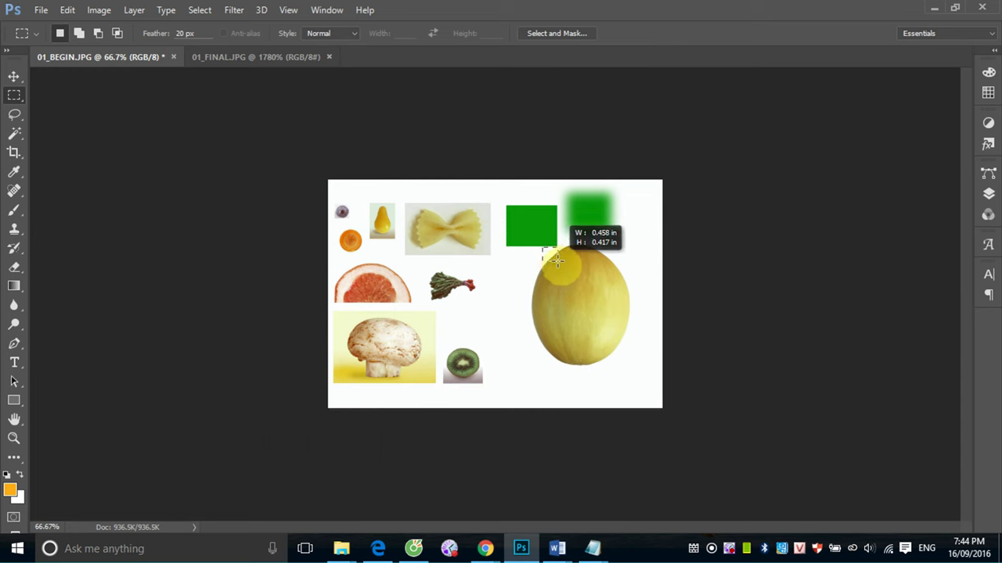
left_click_drag(546, 245, 561, 261)
left_click_drag(475, 217, 512, 266)
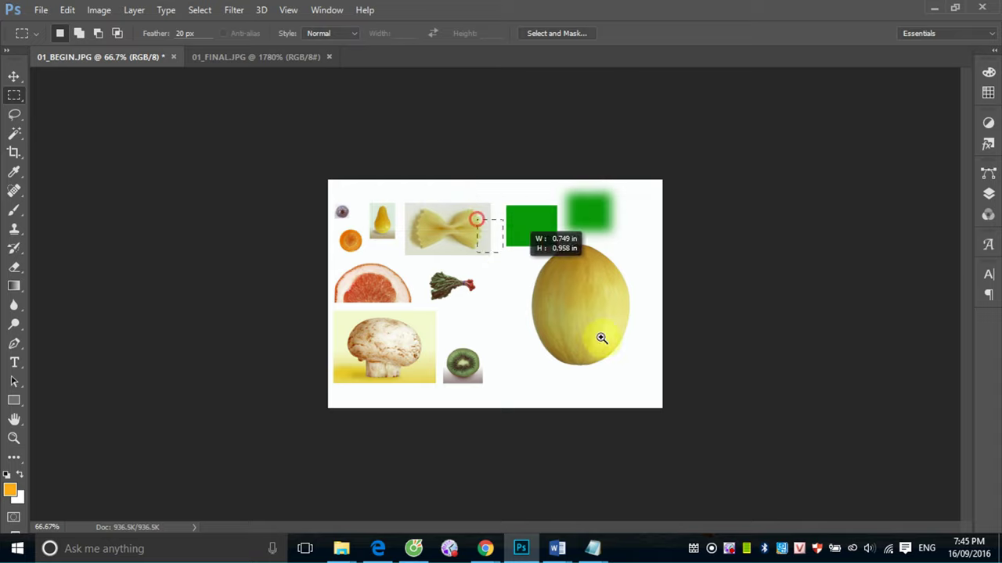
scroll(498, 289, "up", 5)
left_click_drag(286, 242, 554, 417)
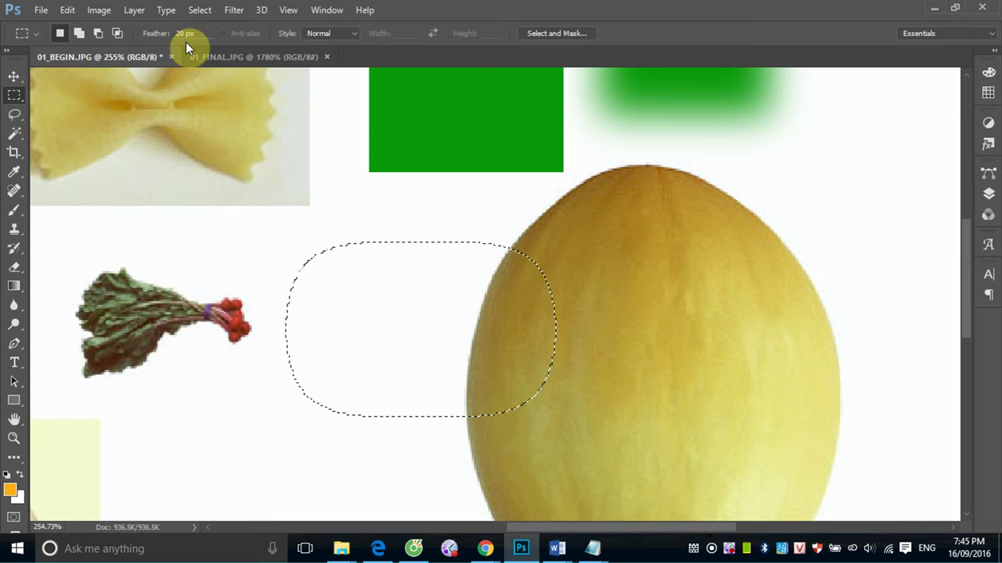
Reset the feather to 0 px and drop the rounded selection
double_click(185, 33)
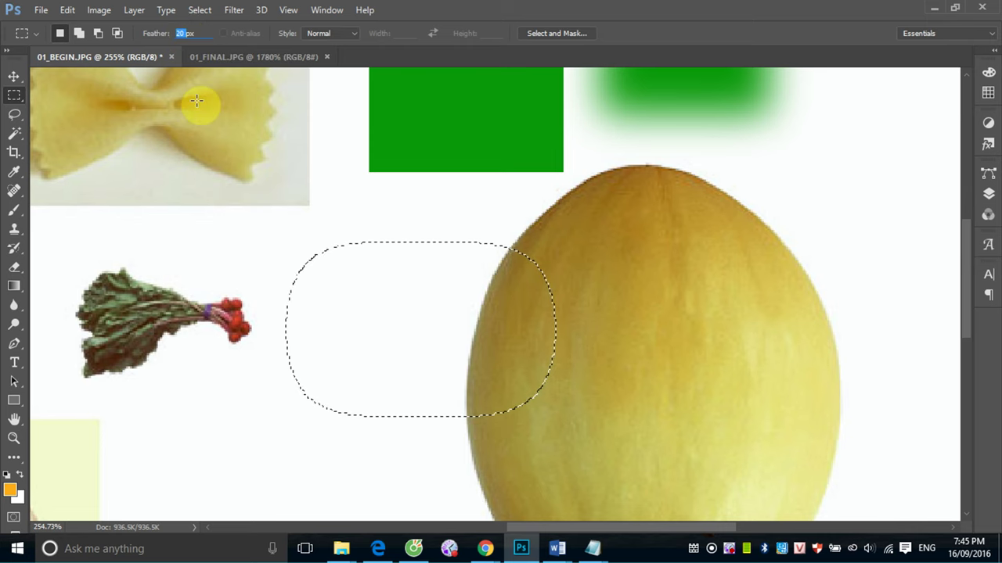
type("0")
left_click(392, 223)
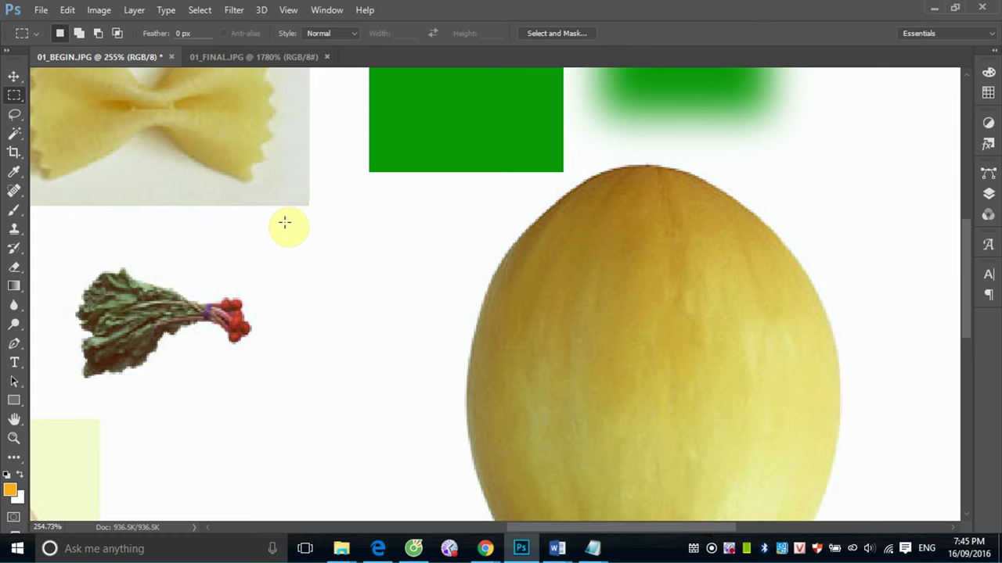
Select a rectangle over the melon's left side and feather it 10 pixels via Select > Modify > Feather
mouse_move(252, 242)
left_mouse_down()
mouse_move(521, 456)
mouse_move(621, 496)
left_mouse_up()
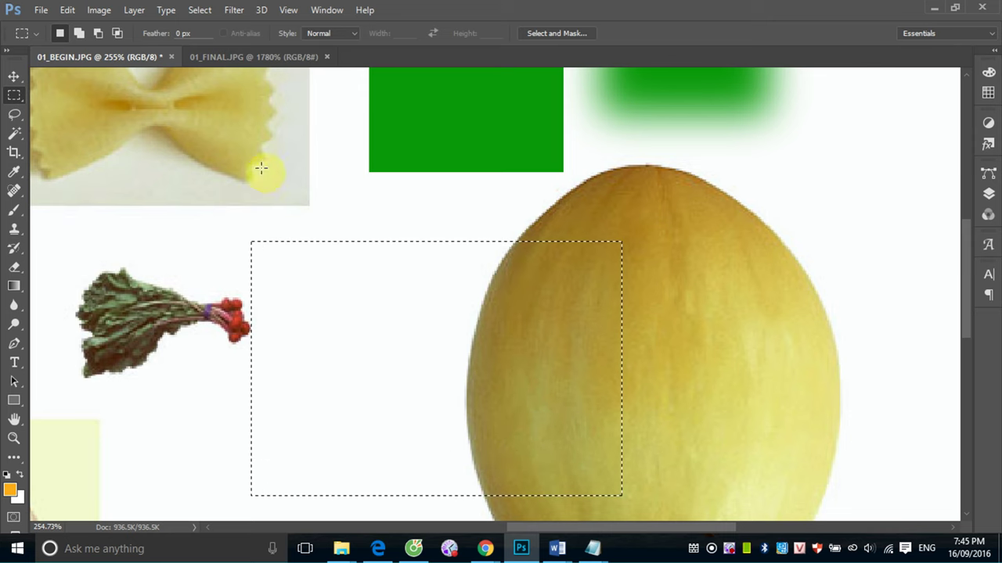
left_click(199, 9)
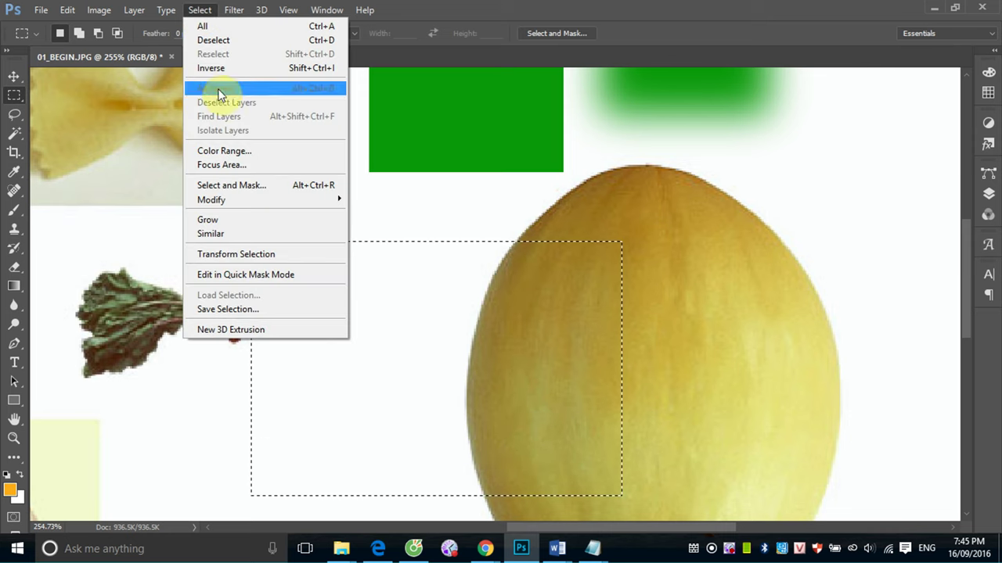
mouse_move(211, 199)
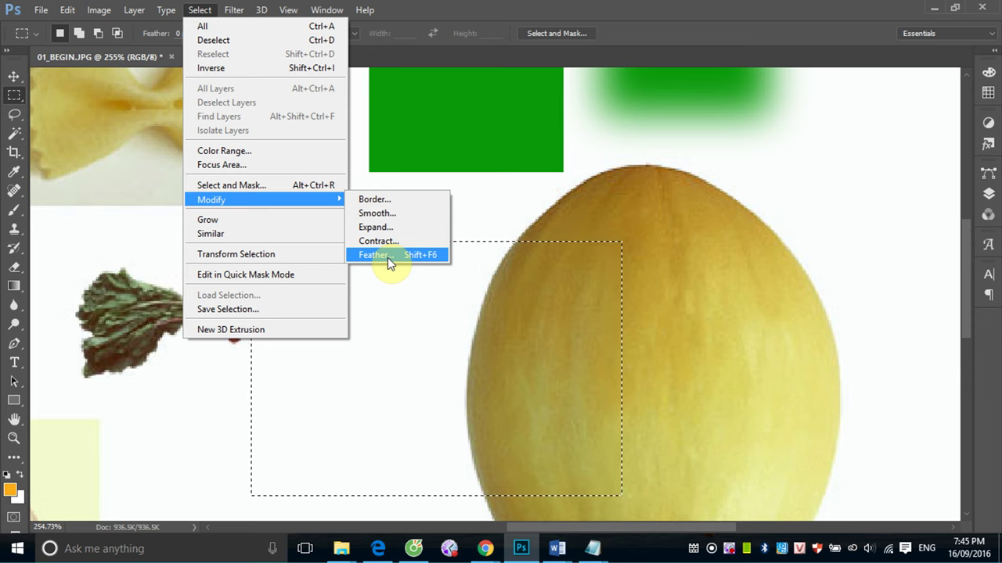
left_click(387, 258)
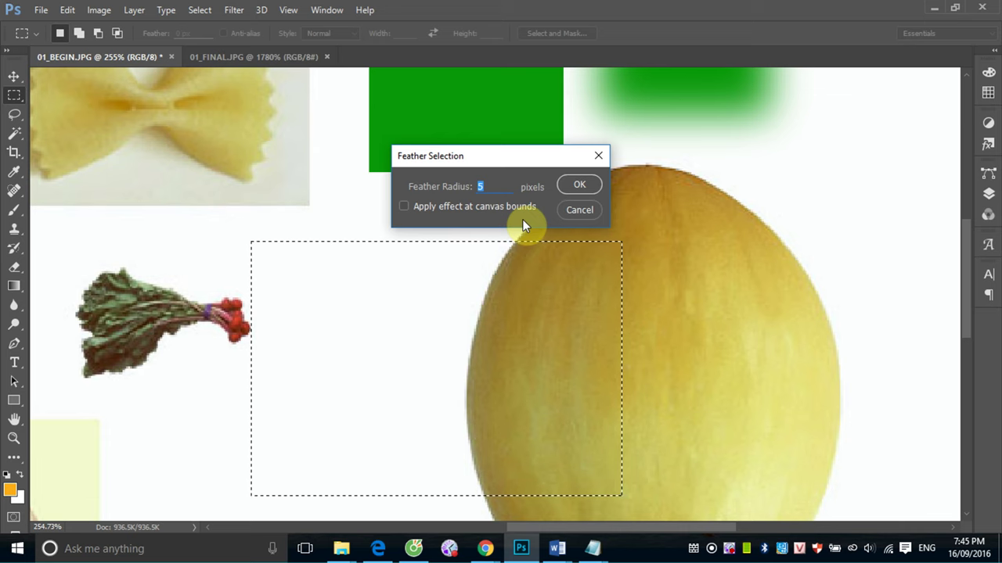
type("1")
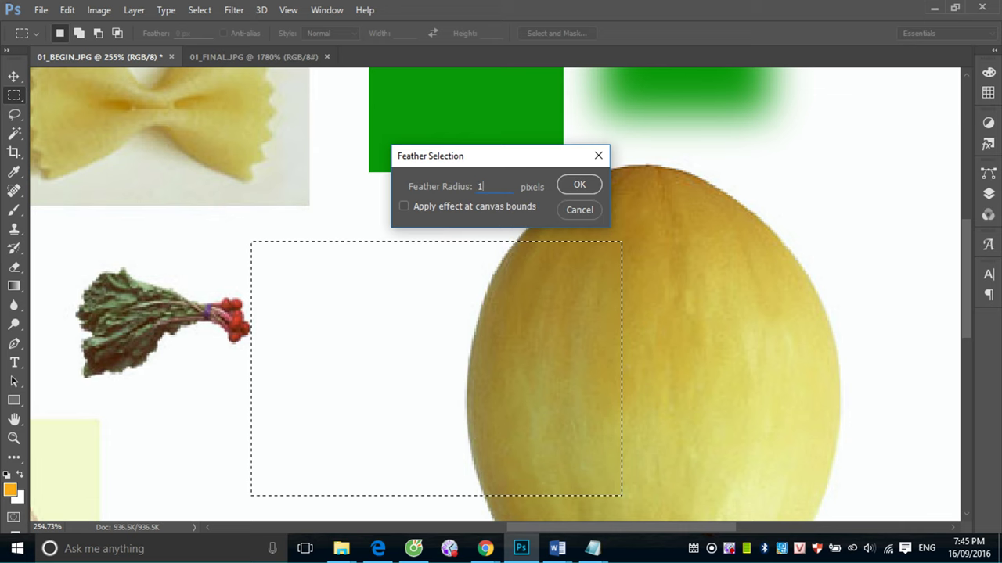
type("0")
left_click(579, 184)
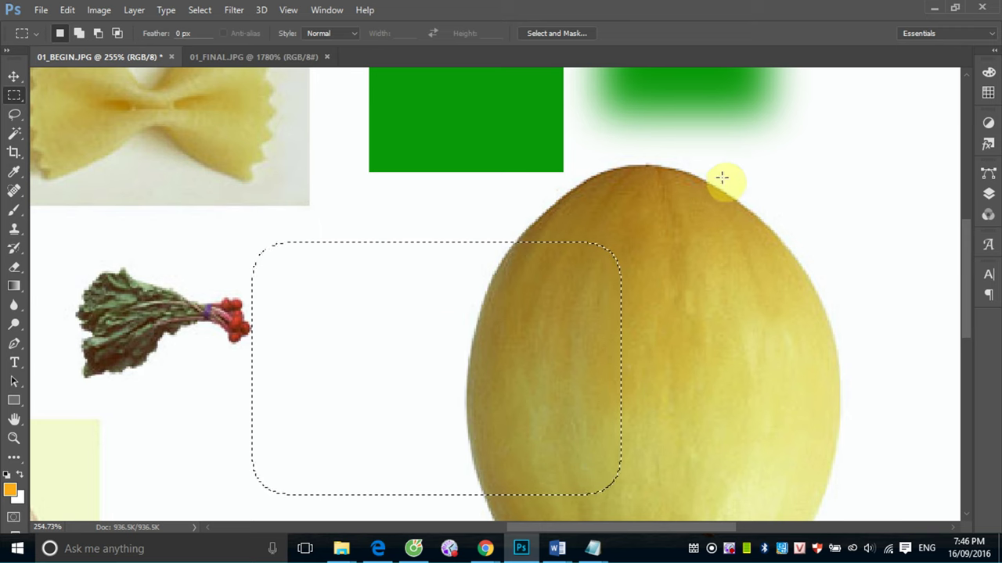
Replace the feathered selection with a sharp rectangle over the melon and show other marquee shapes
left_click(657, 234)
left_click_drag(356, 232, 739, 417)
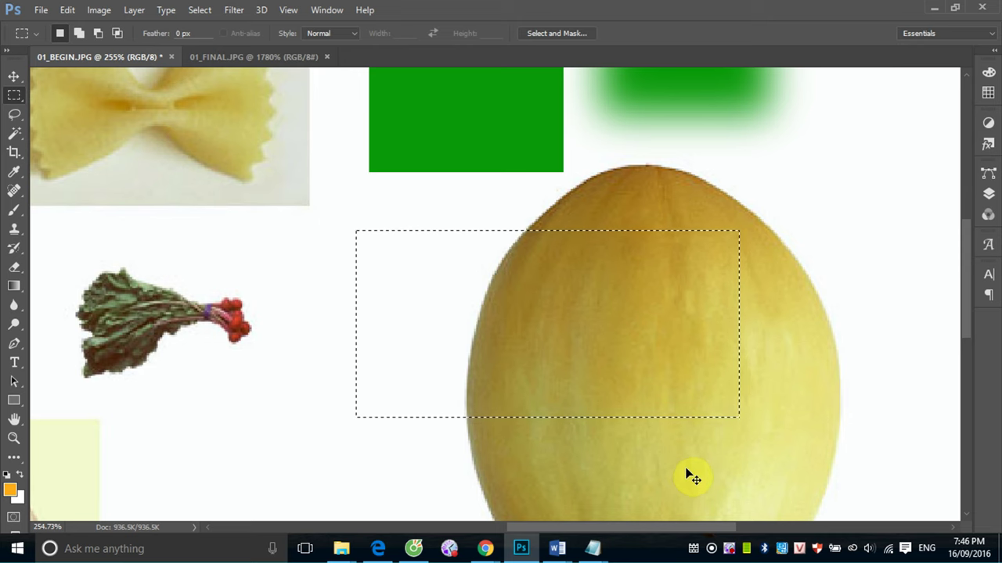
key("ctrl+minus")
key("ctrl+minus")
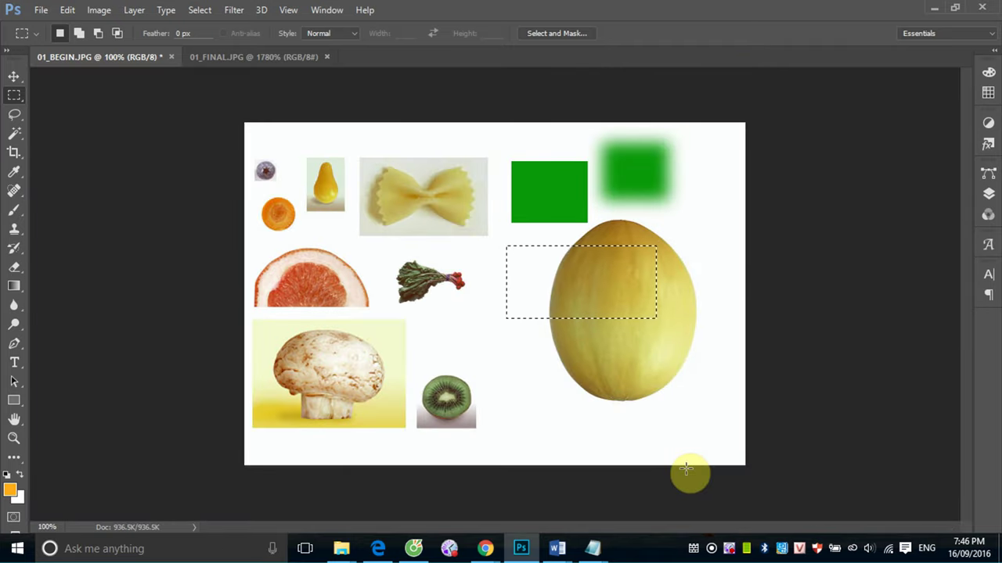
left_click(12, 97)
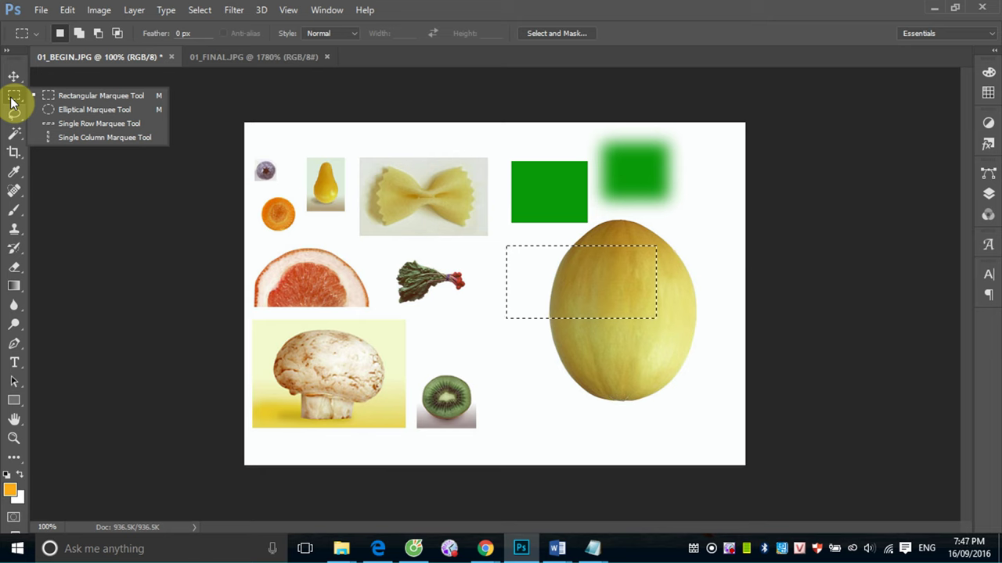
Revert the file with F12 to remove both green squares, then select the melon's upper left
left_click(686, 213)
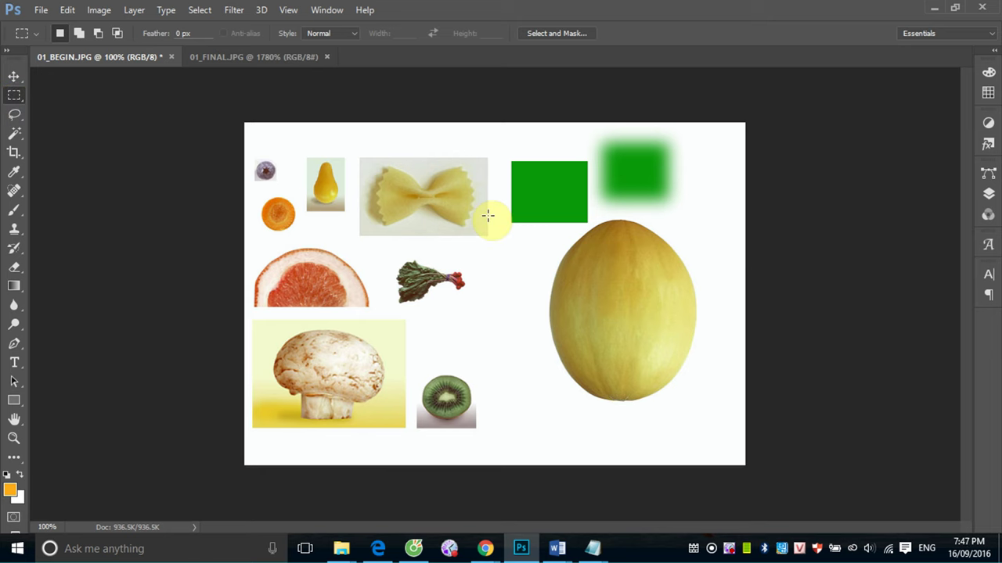
key("F12")
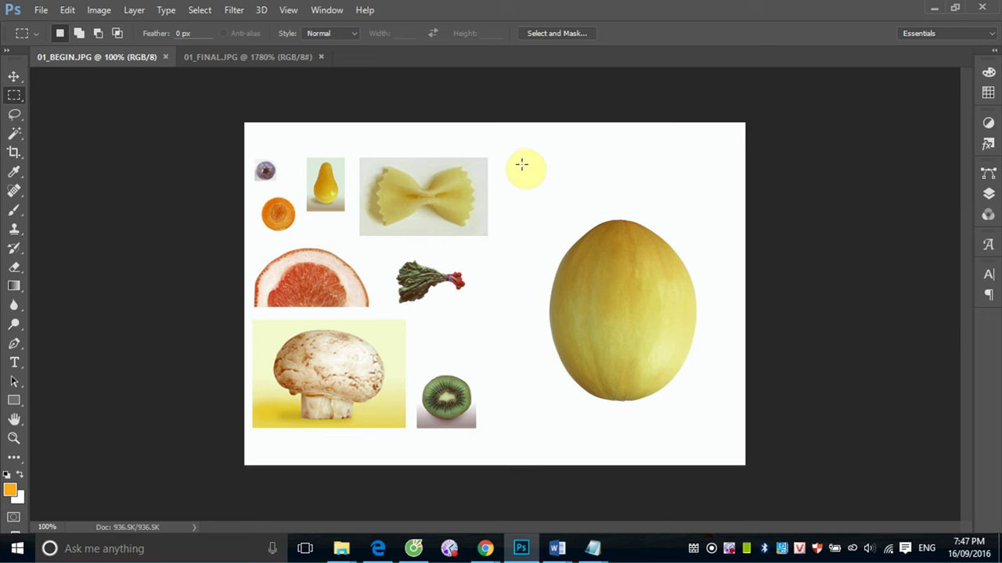
mouse_move(516, 159)
left_mouse_down()
mouse_move(679, 283)
mouse_move(657, 316)
mouse_move(670, 317)
left_mouse_up()
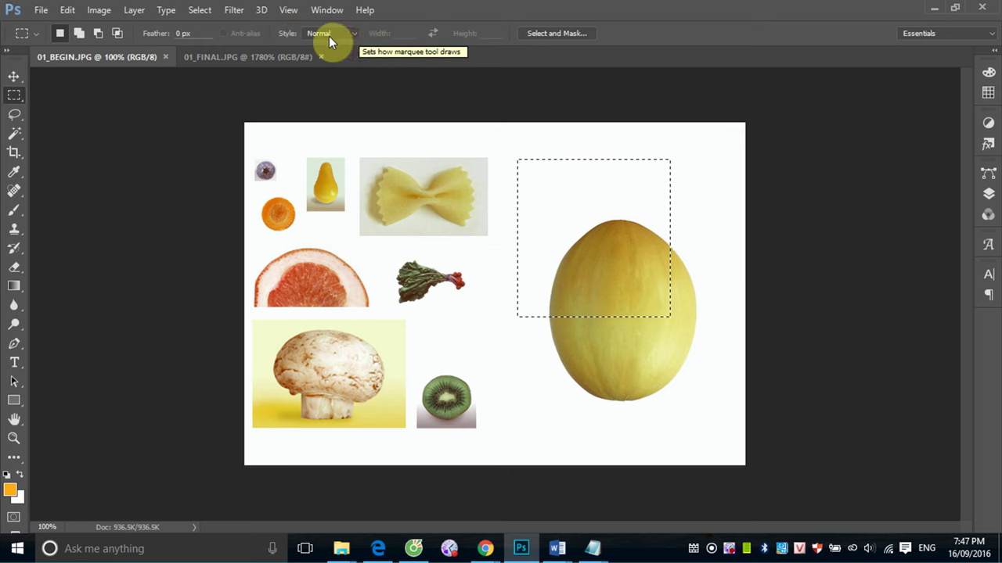
Keep the Normal style and select a rectangle over the pear and bow-tie pasta
left_click(356, 36)
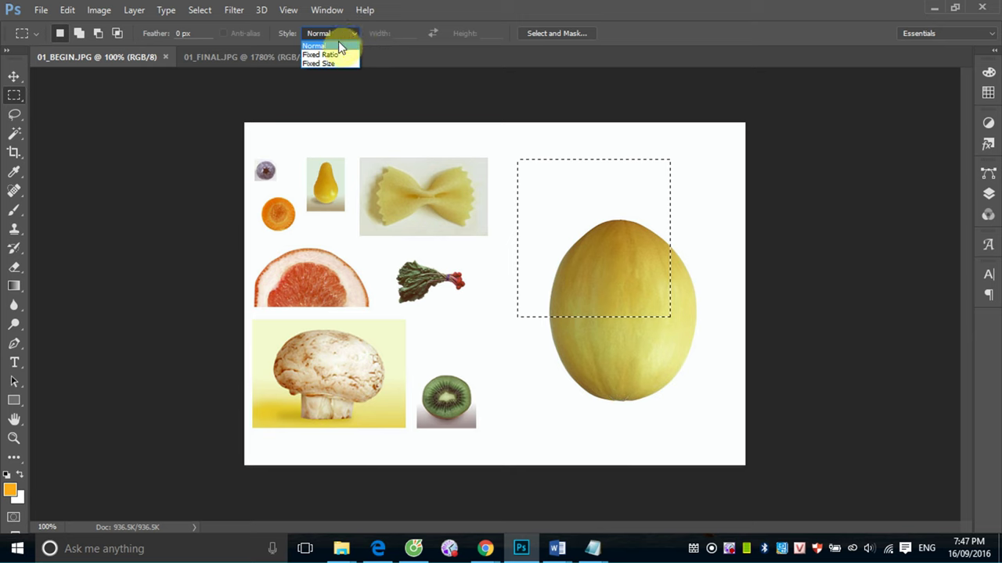
left_click(479, 157)
mouse_move(314, 163)
left_mouse_down()
mouse_move(470, 293)
mouse_move(413, 247)
mouse_move(457, 267)
left_mouse_up()
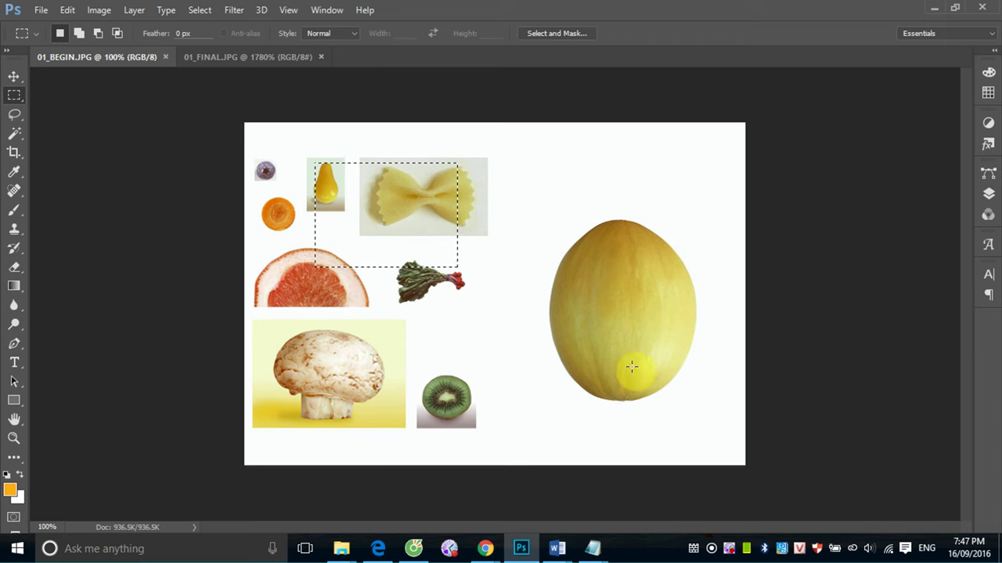
Switch to Fixed Ratio 1:1 and draw a large square selection across the canvas centre
left_click(353, 33)
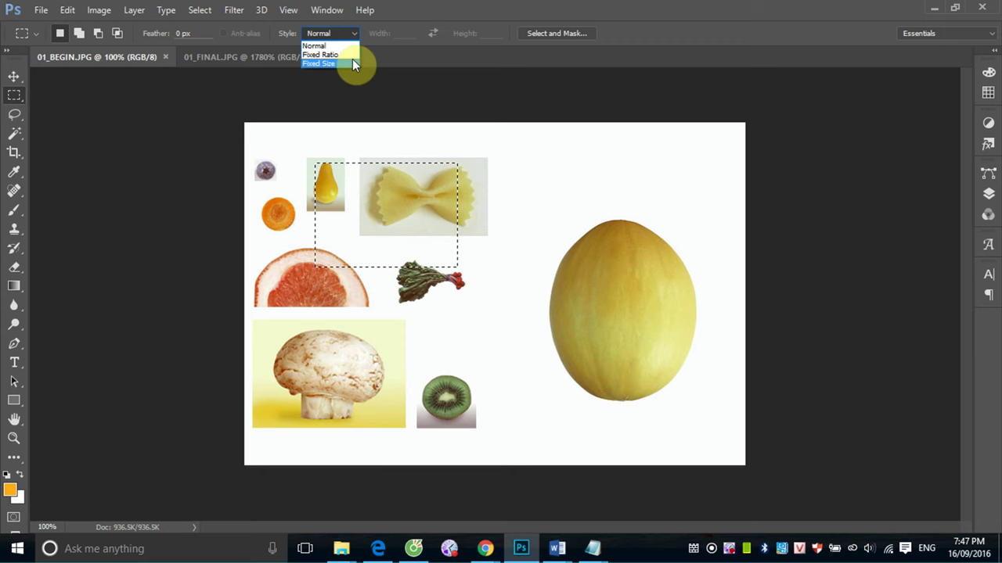
left_click(352, 55)
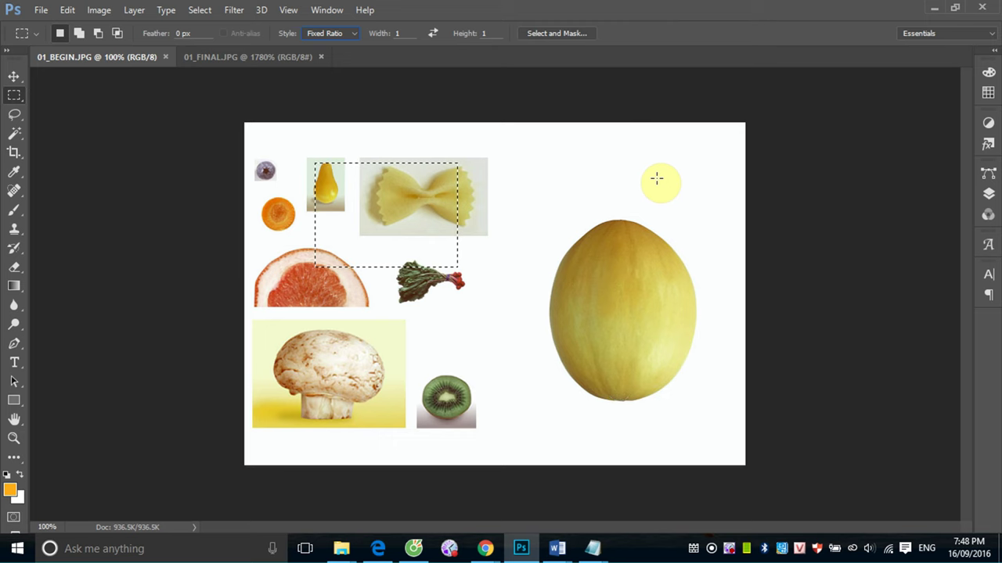
left_click(512, 158)
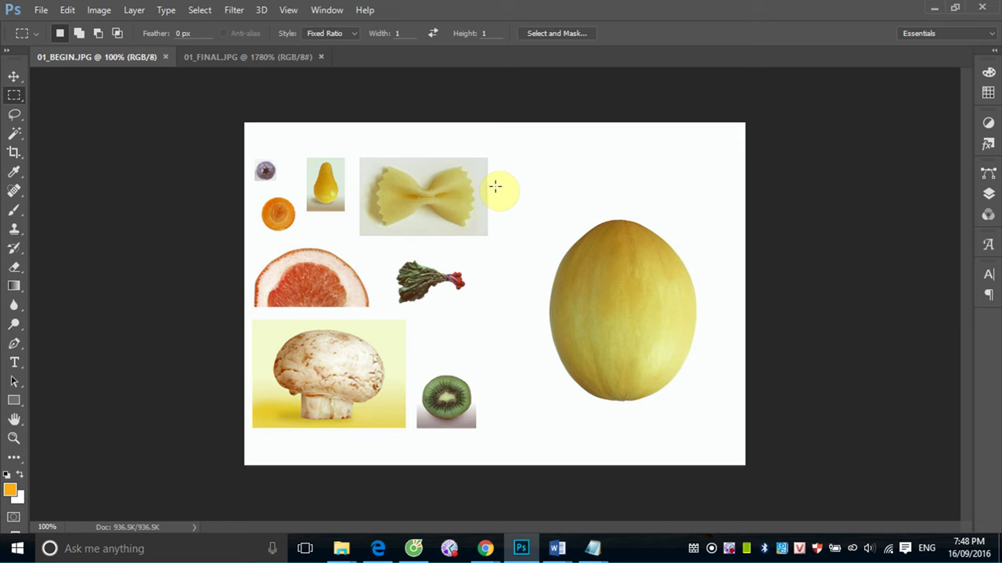
left_click_drag(498, 157, 544, 211)
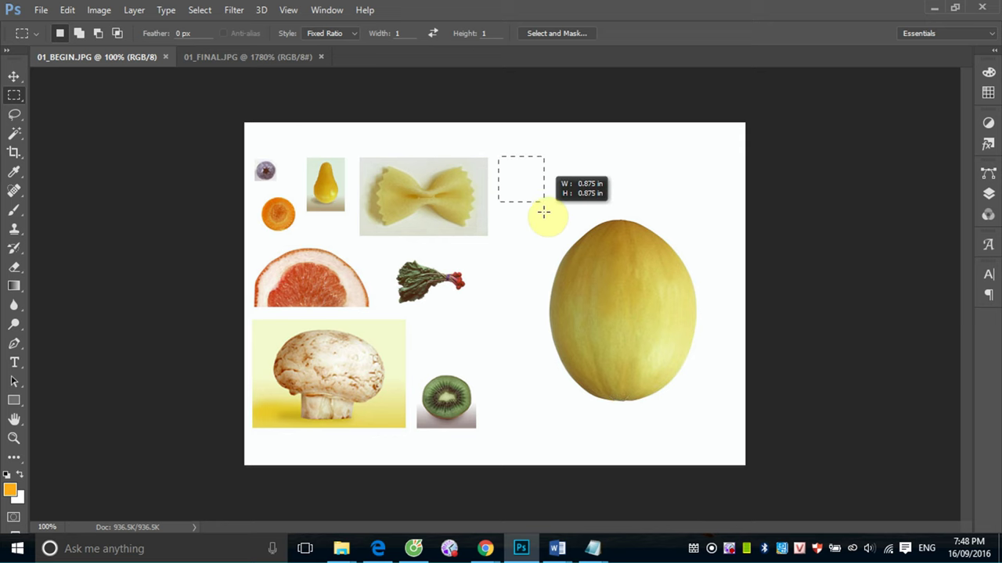
left_click_drag(544, 212, 543, 211)
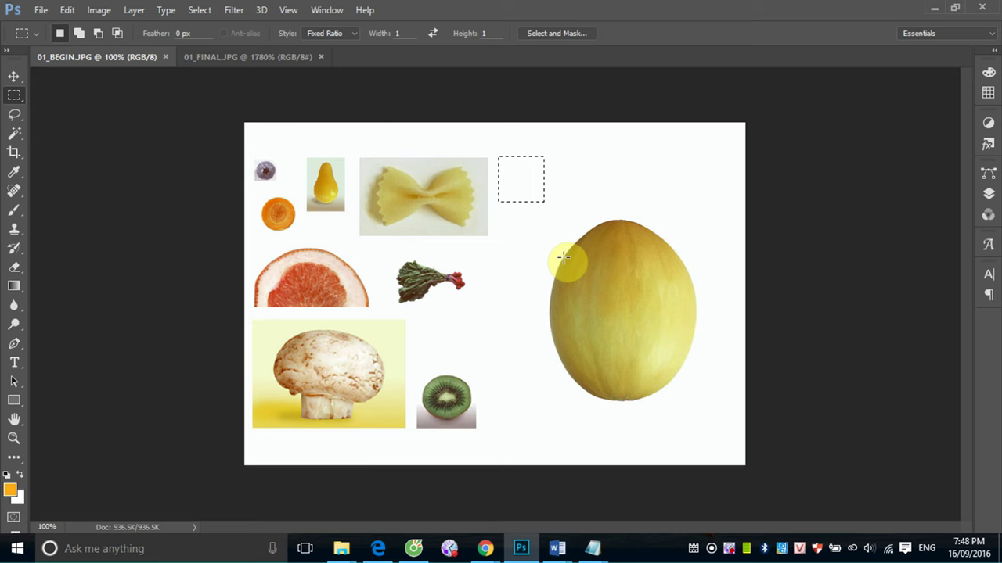
left_click_drag(368, 152, 544, 327)
left_click_drag(324, 135, 637, 448)
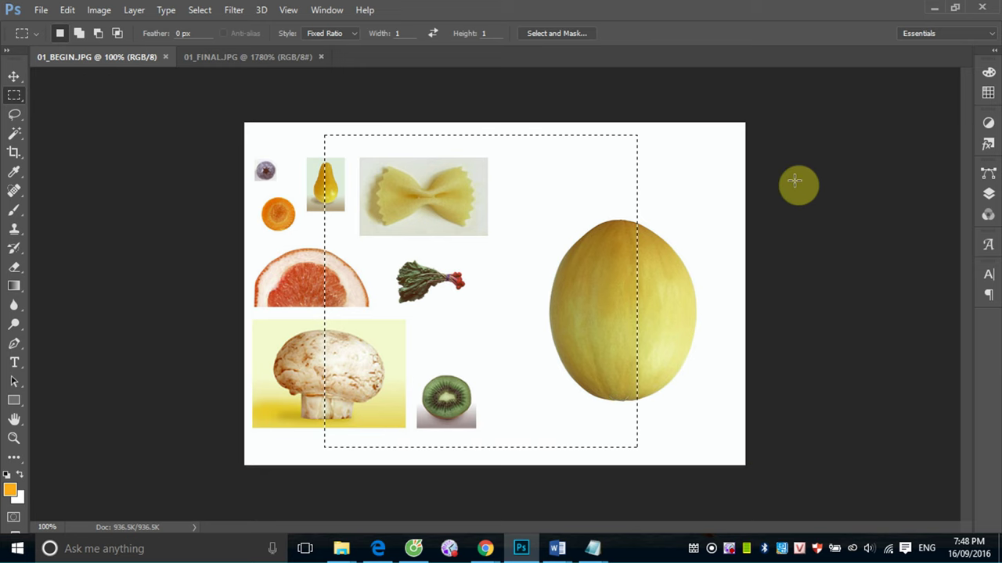
Change the ratio height to 2 and draw a tall 1:2 selection from the pasta past the kiwi
left_click(480, 33)
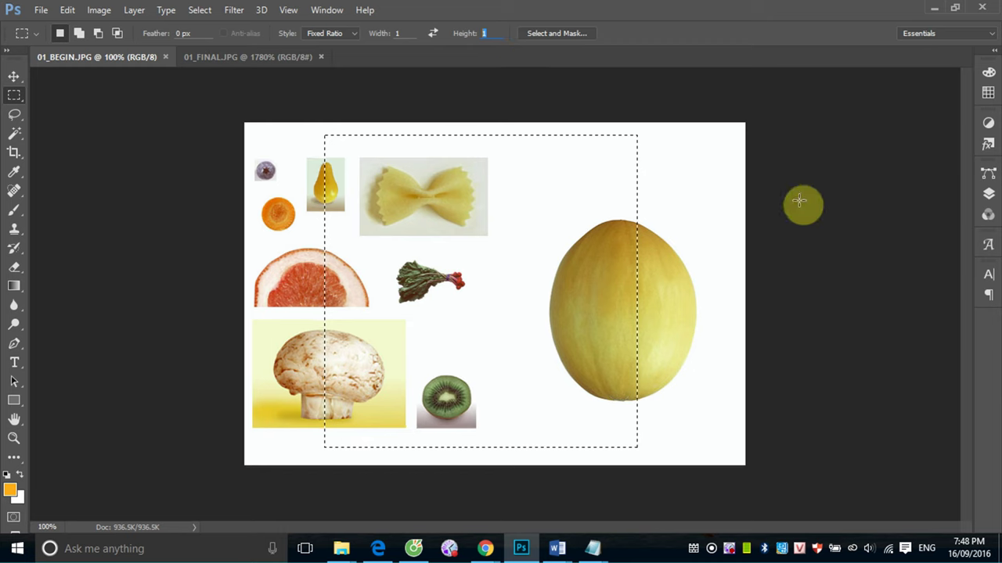
type("2")
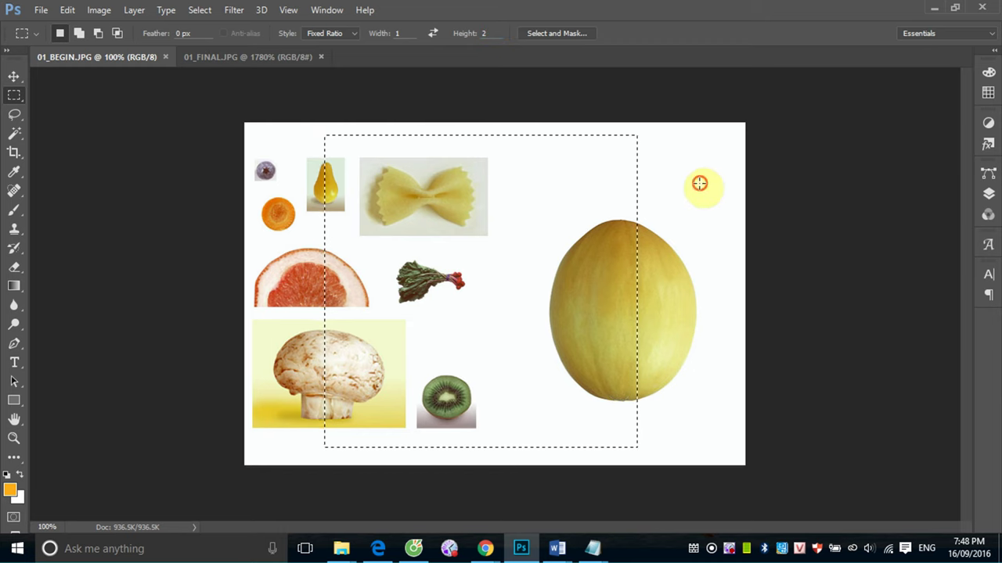
left_click(441, 144)
mouse_move(480, 153)
left_mouse_down()
mouse_move(609, 317)
mouse_move(571, 259)
left_mouse_up()
left_click_drag(566, 165, 686, 388)
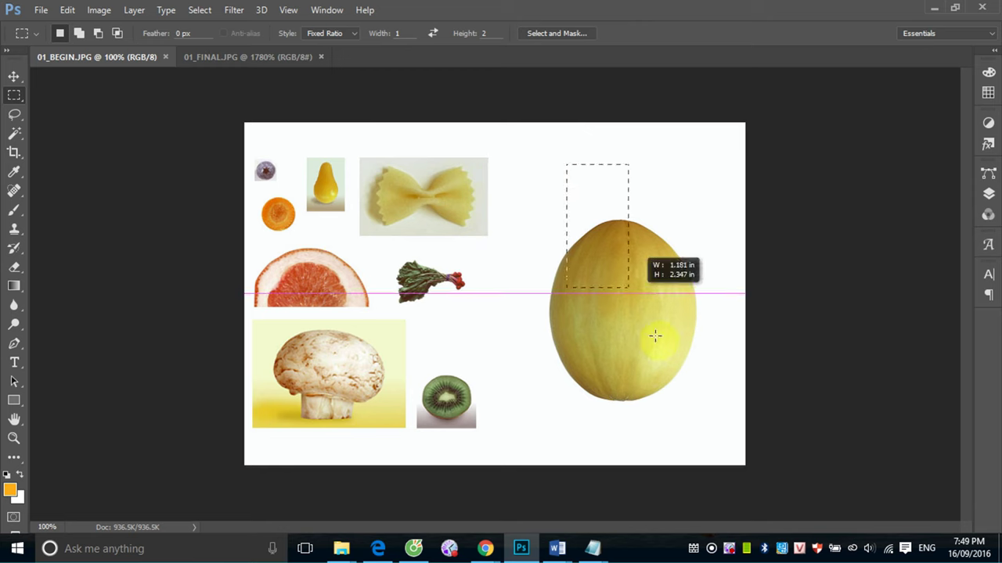
left_click_drag(418, 166, 564, 485)
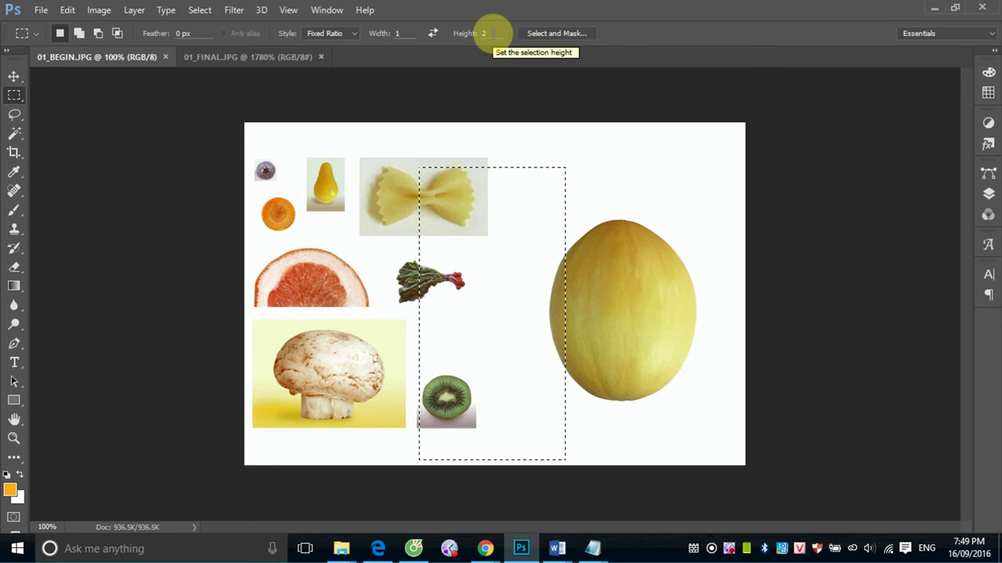
Switch to Fixed Size 64 × 64 px and place a square selection above the melon
left_click(358, 34)
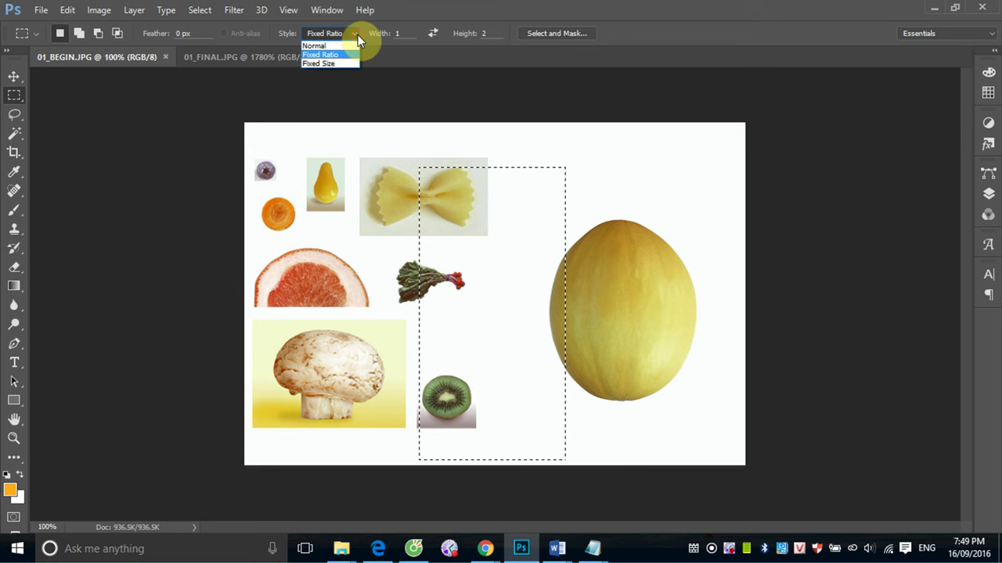
left_click(330, 63)
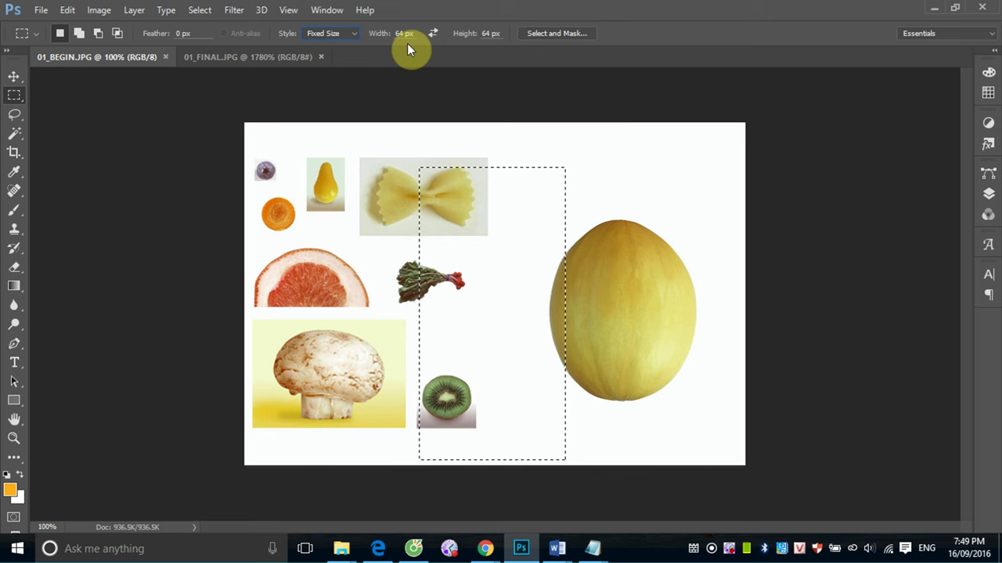
key("Return")
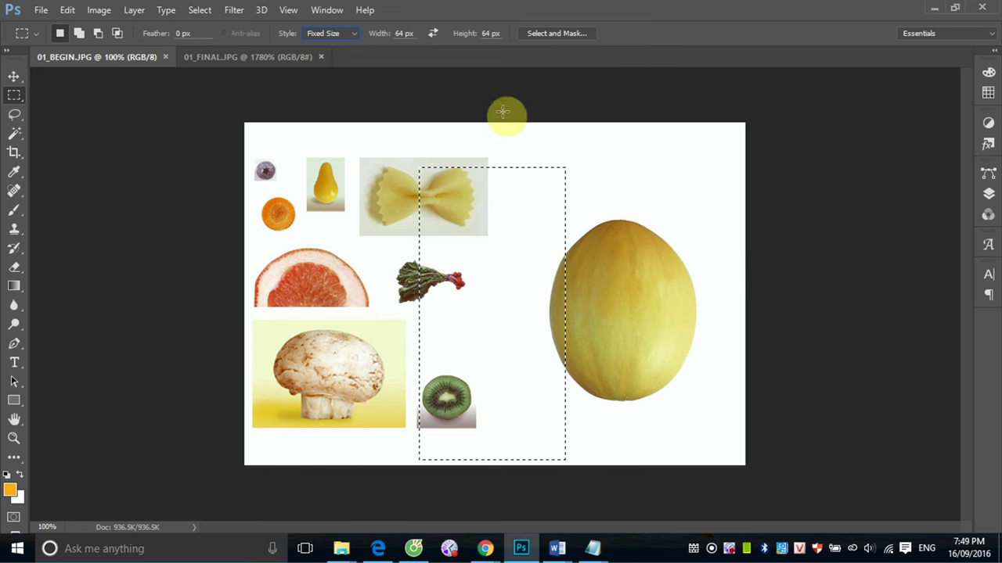
left_click(543, 151)
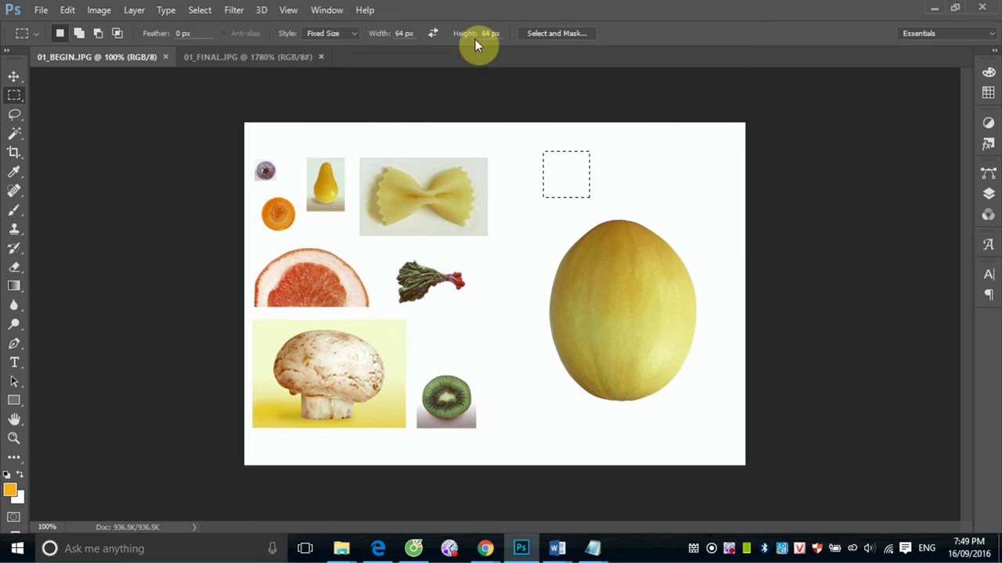
left_click(401, 34)
Set width and height to 100 px, place a square left of the melon, then restore Normal style
double_click(401, 33)
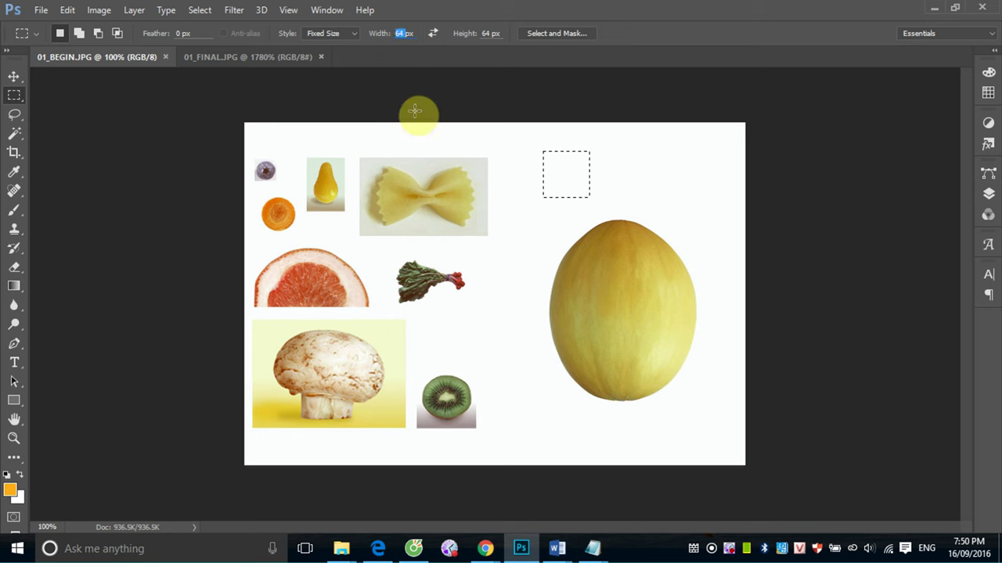
type("100")
double_click(489, 33)
type("100")
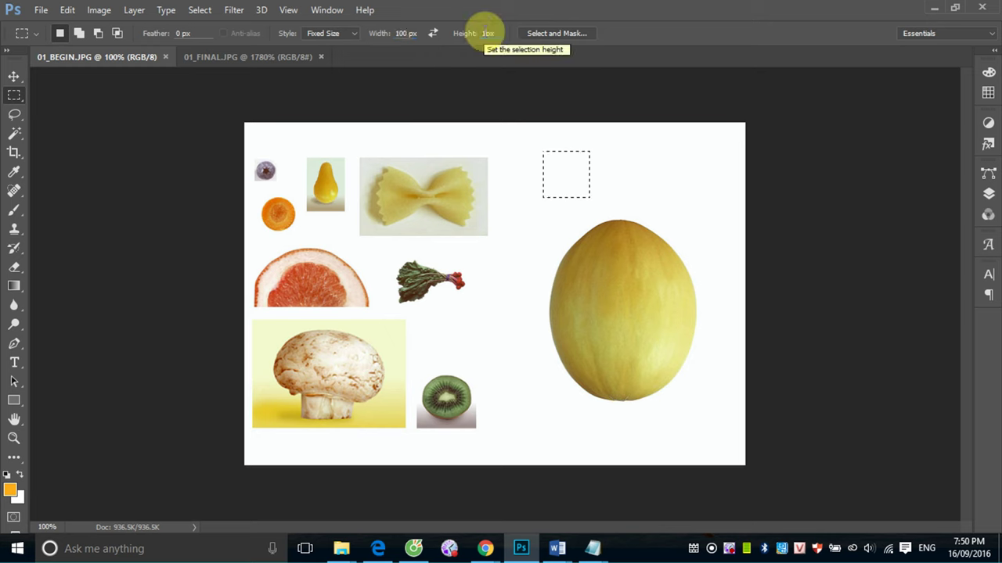
left_click(483, 252)
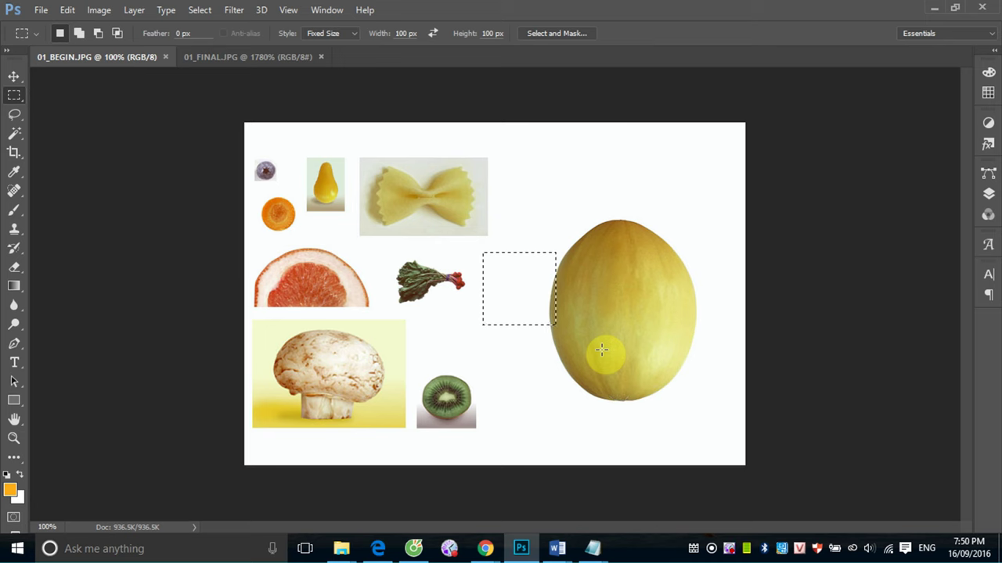
left_click(351, 33)
left_click(343, 45)
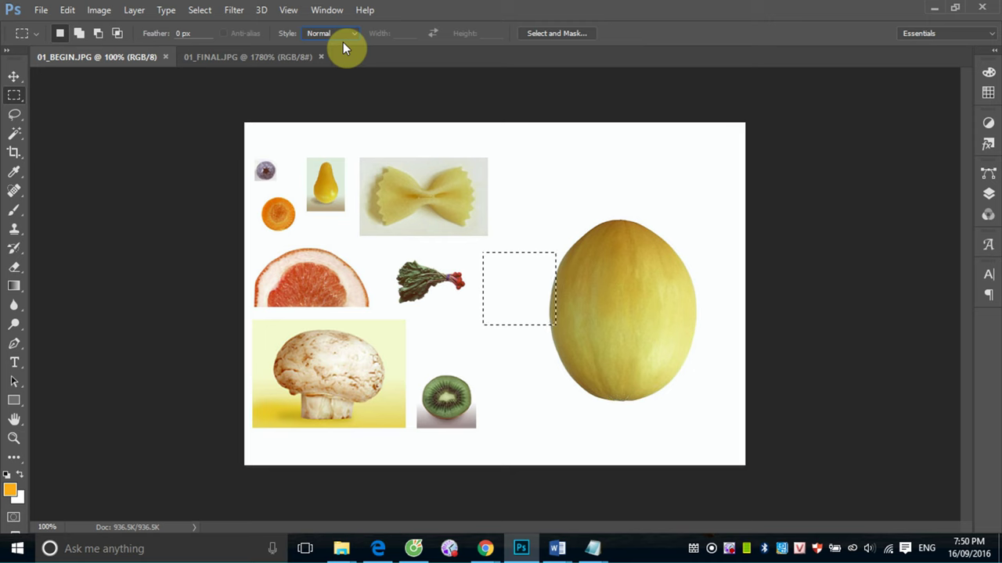
Draw several free-form rectangular selections across the food objects, moving one of them
left_click_drag(270, 149, 720, 201)
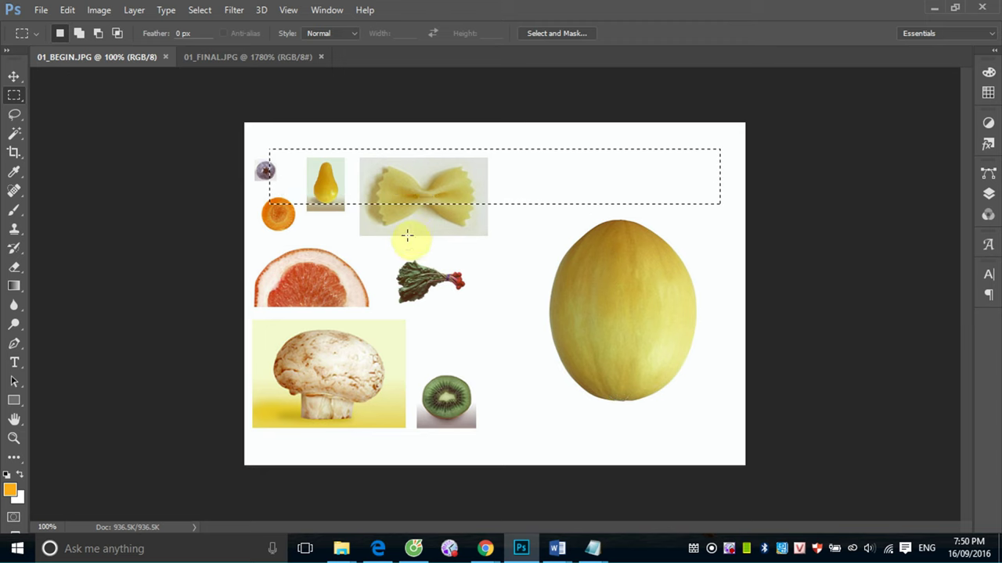
left_click_drag(412, 229, 452, 451)
left_click_drag(342, 205, 679, 310)
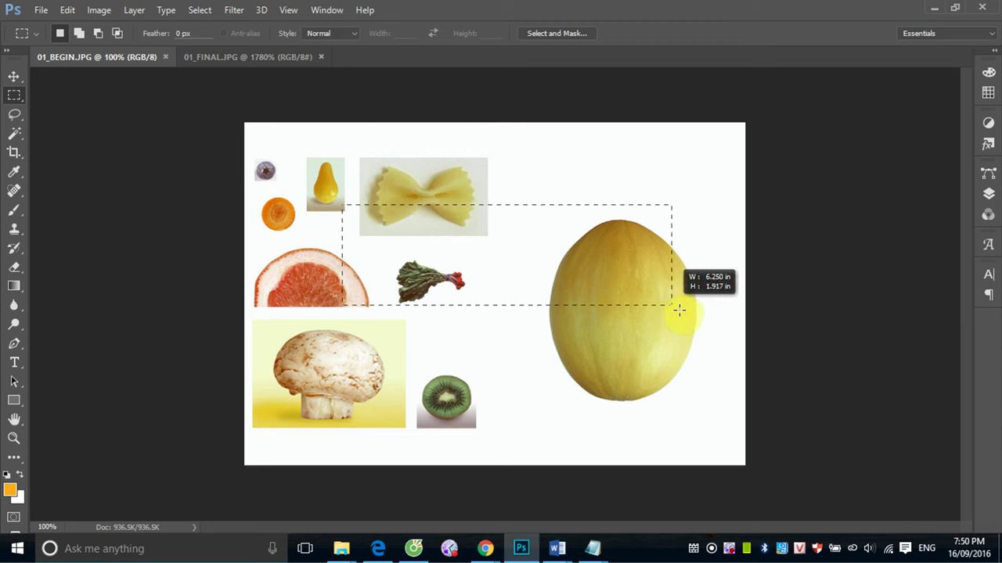
left_click_drag(398, 156, 478, 203)
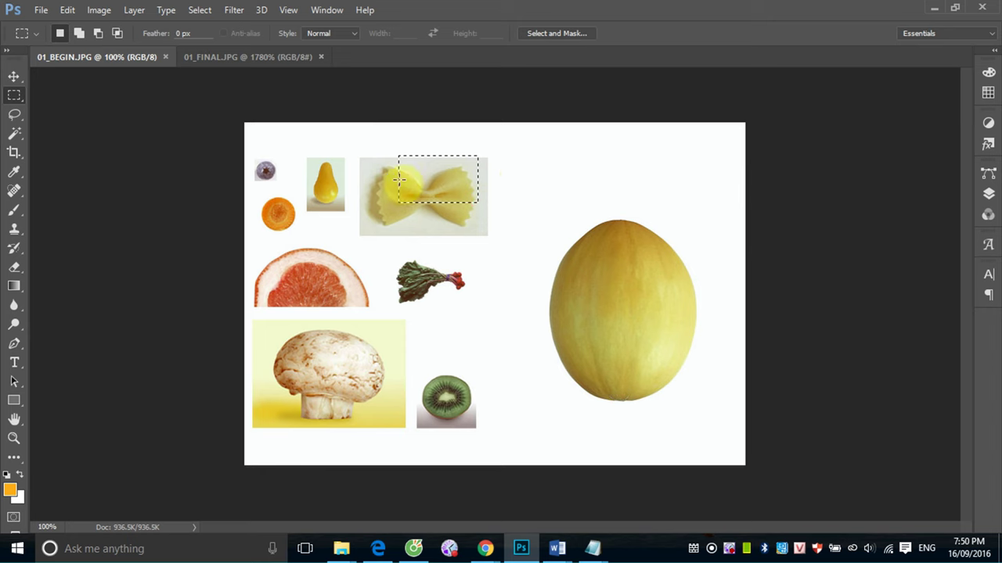
left_click_drag(303, 142, 684, 425)
left_click_drag(498, 212, 536, 259)
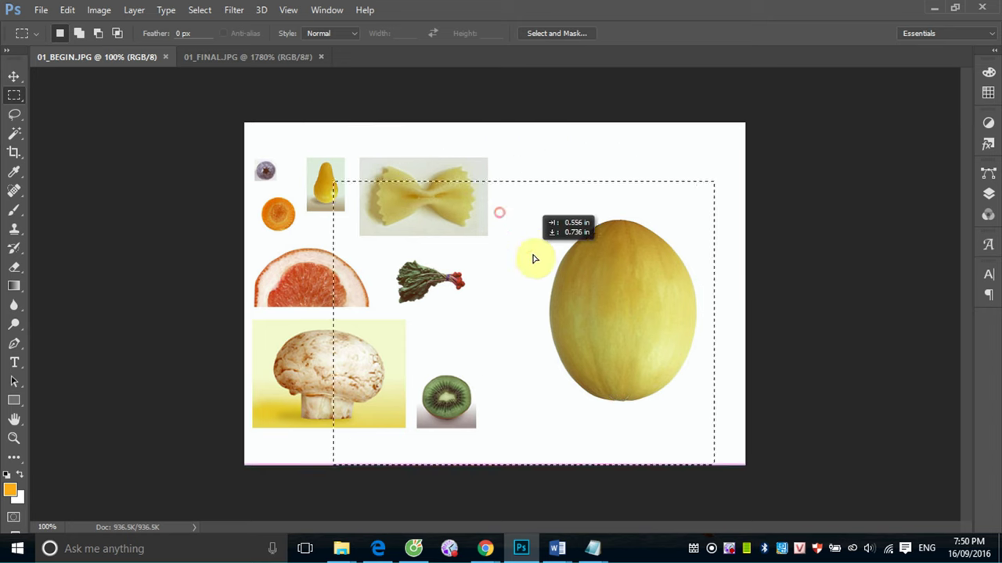
left_click_drag(504, 147, 526, 174)
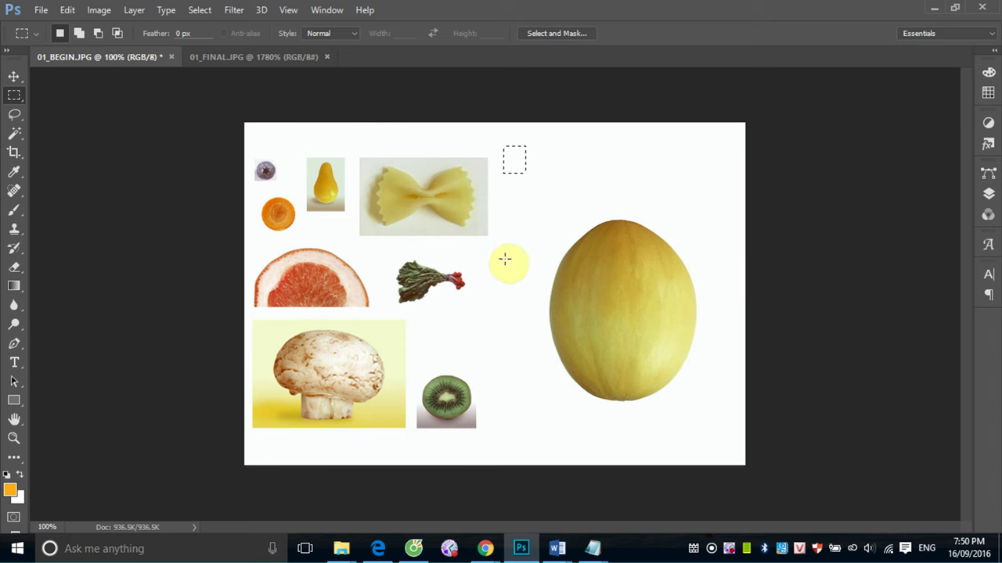
left_click_drag(420, 241, 597, 377)
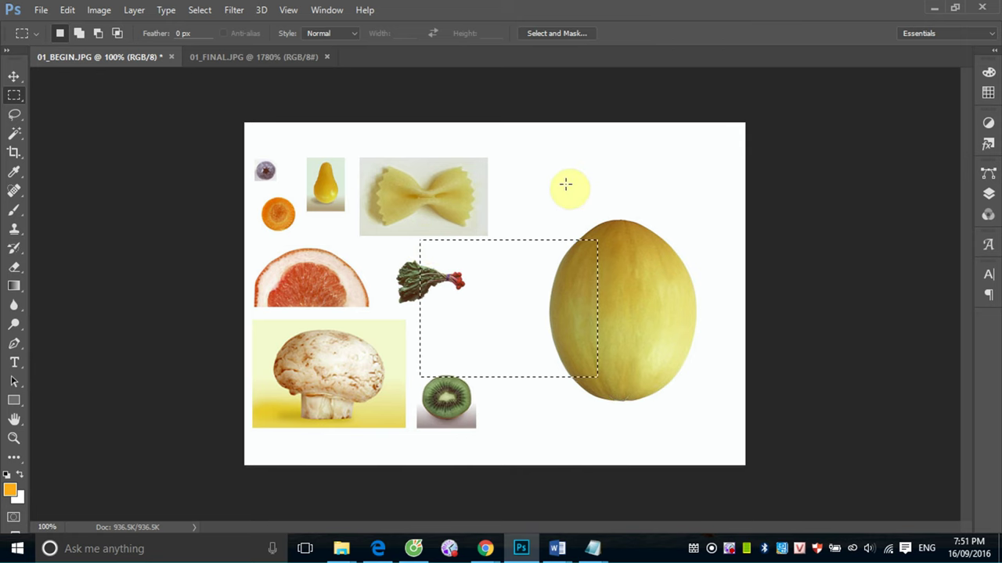
mouse_move(565, 183)
left_mouse_down()
mouse_move(538, 219)
mouse_move(339, 295)
left_mouse_up()
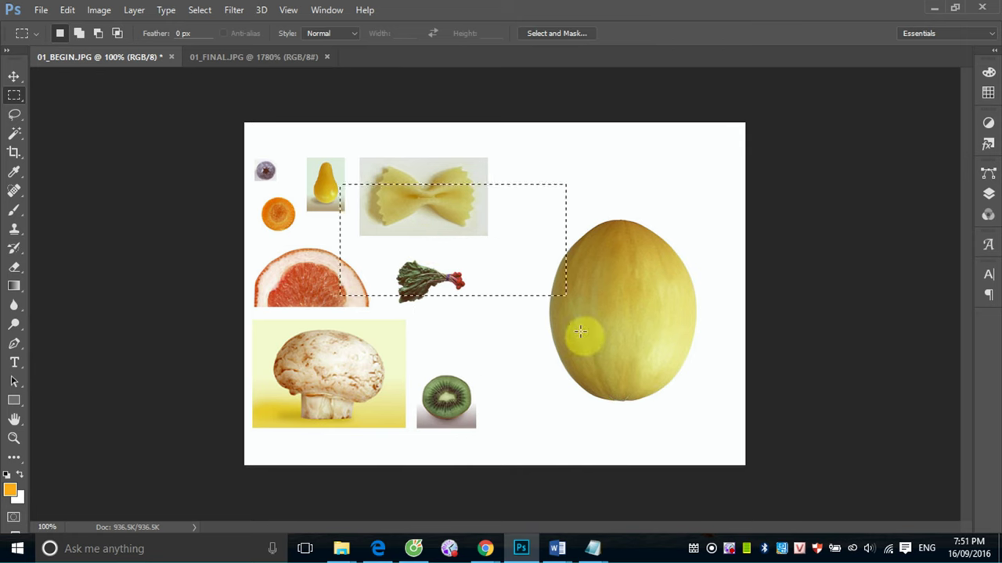
Select the melon's left half and switch the marquee style to Fixed Ratio 1:2
left_click(528, 342)
mouse_move(528, 342)
left_mouse_down()
mouse_move(555, 197)
mouse_move(653, 180)
left_mouse_up()
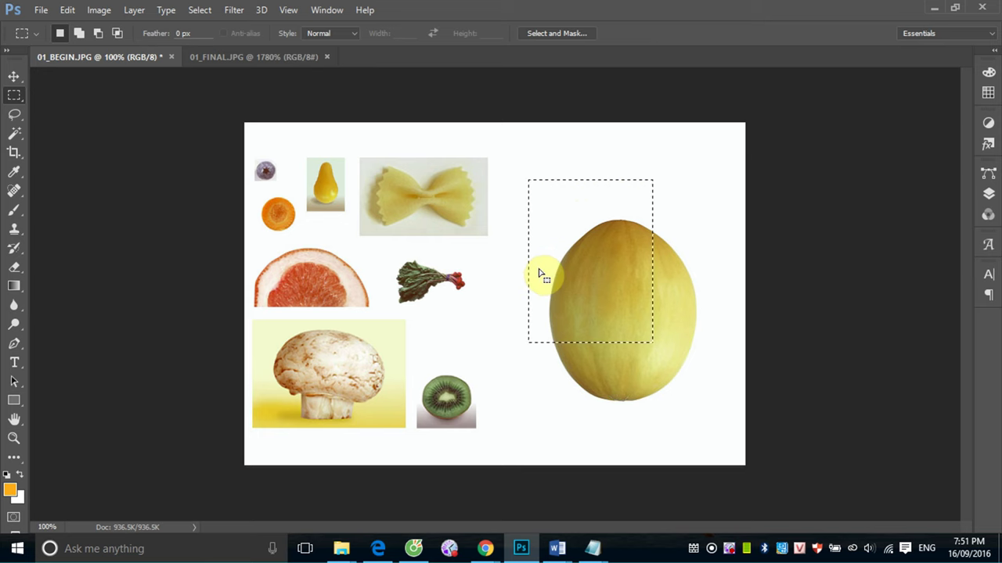
left_click(356, 33)
left_click(339, 54)
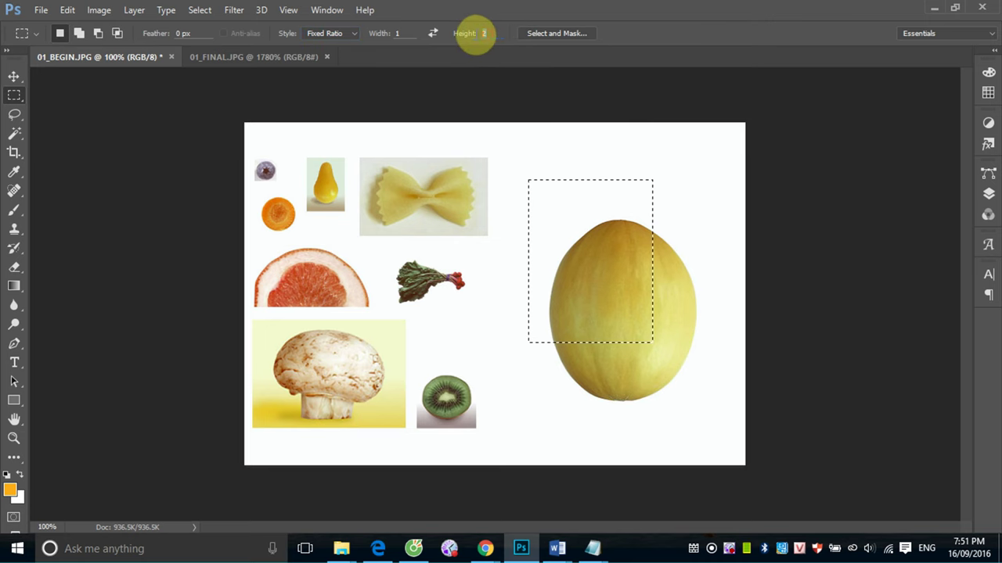
Reset the ratio height to 1, return to Normal style, and draw a square selection around the melon
left_click(475, 36)
type("1")
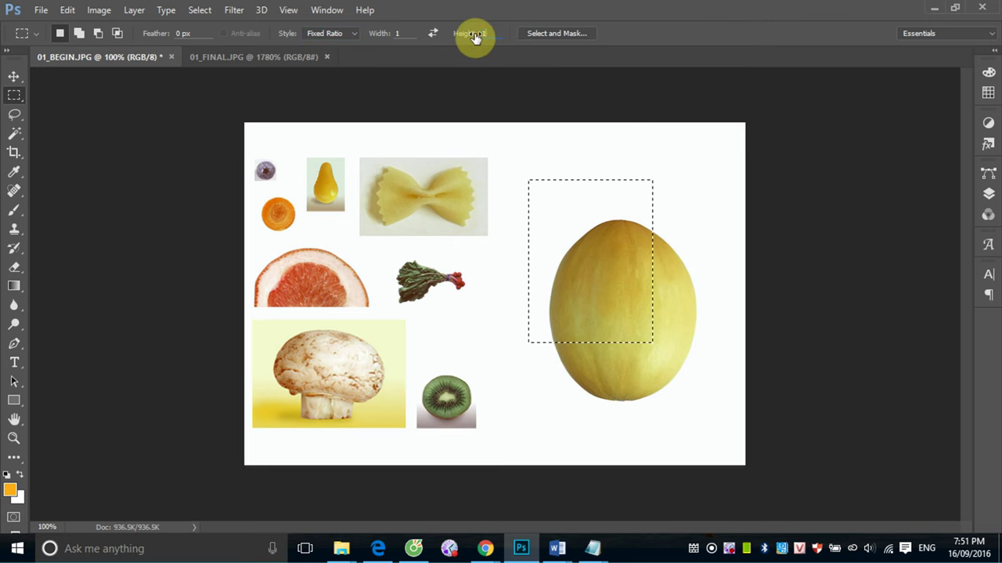
left_click(350, 36)
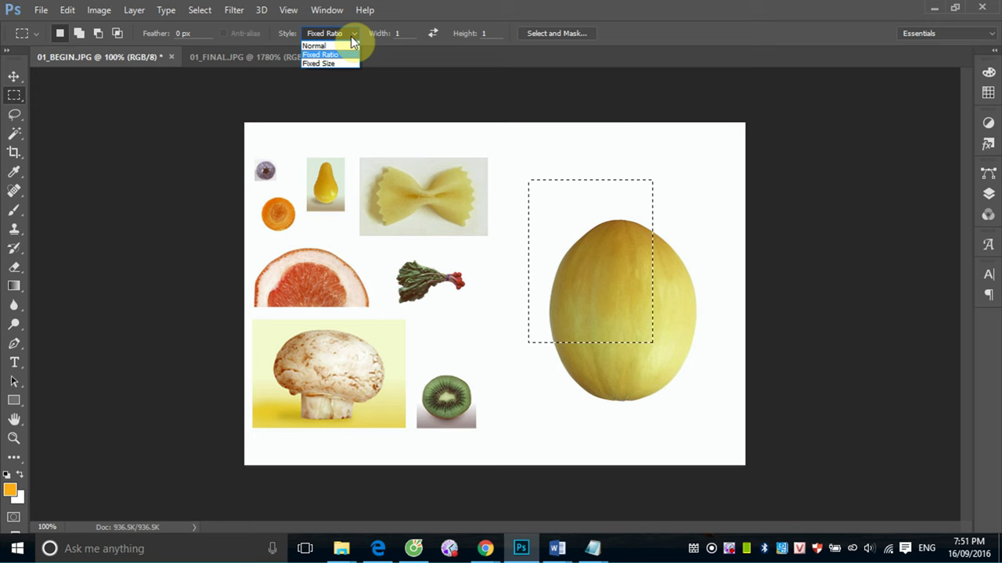
left_click(426, 8)
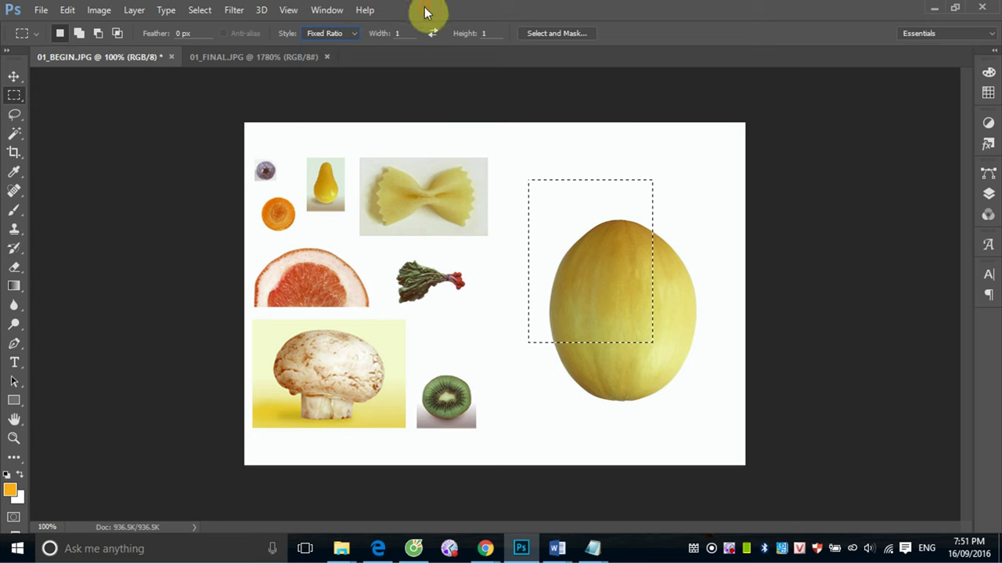
left_click(516, 153)
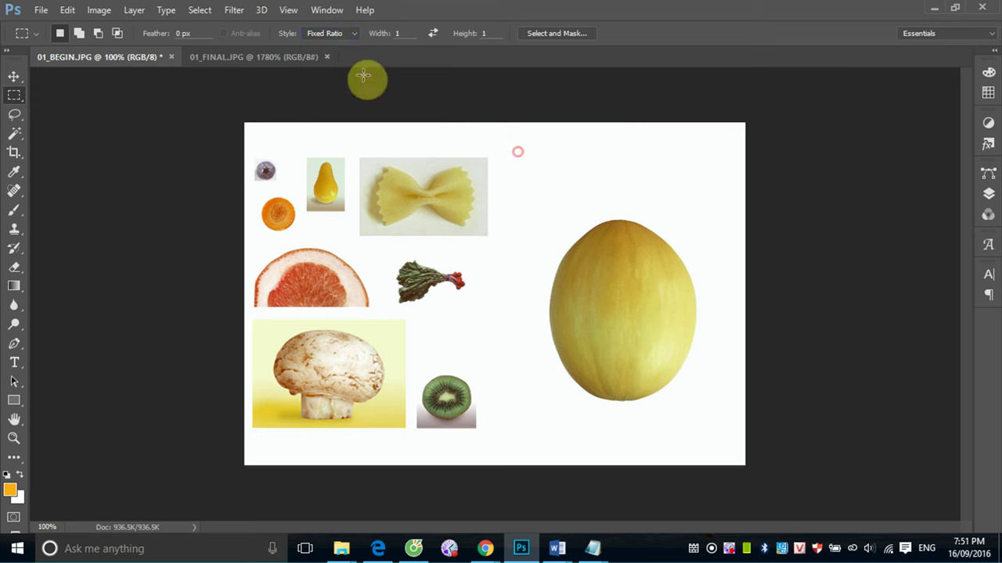
left_click(351, 35)
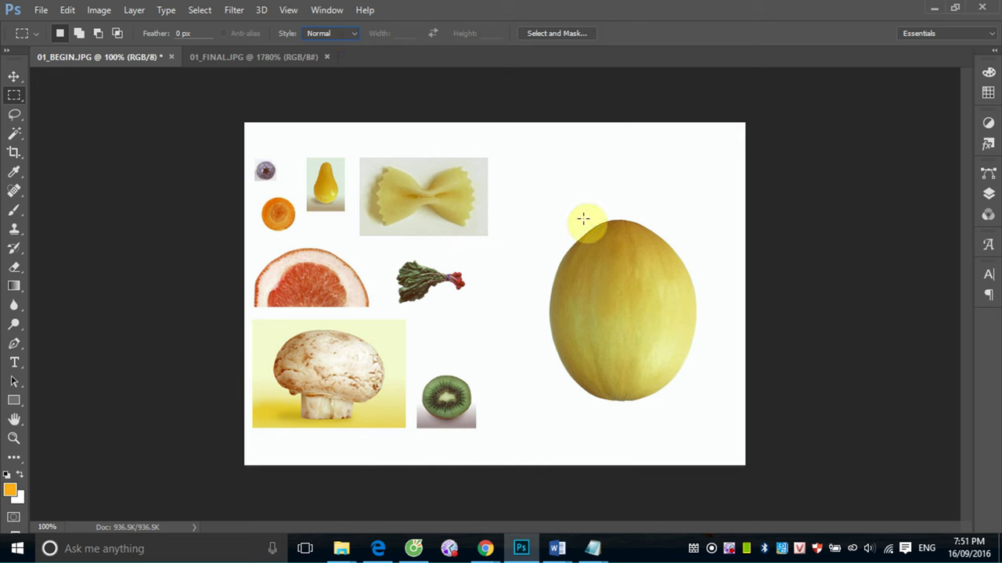
left_click_drag(506, 177, 697, 412)
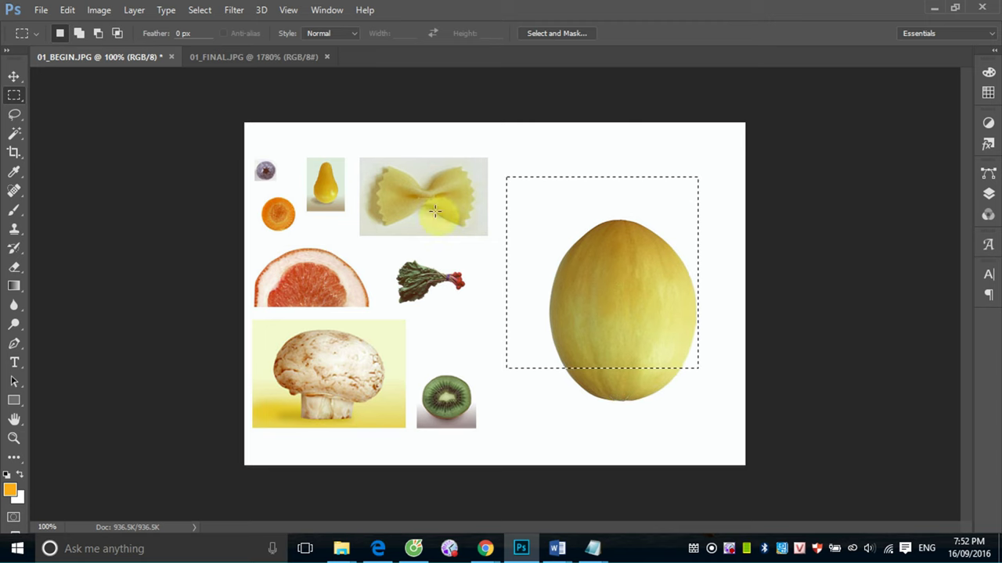
left_click(353, 33)
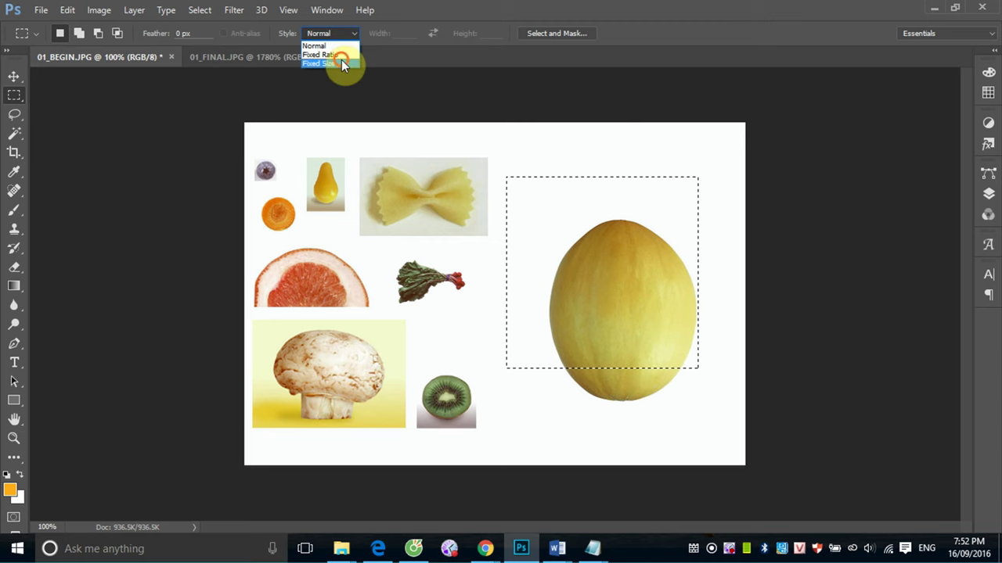
Choose Fixed Size in the Style list so selections are 100 × 100 px
left_click(339, 63)
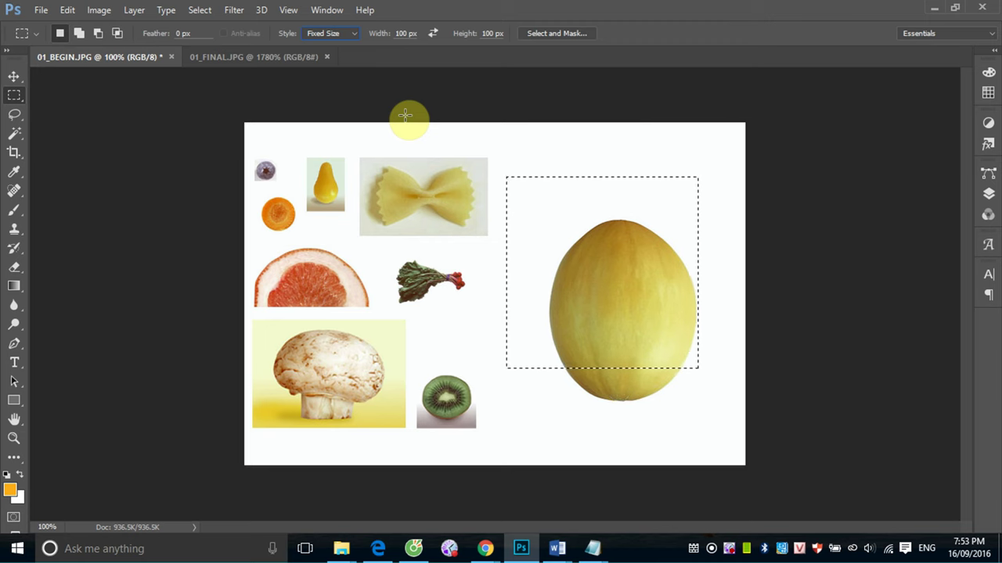
Set the marquee Style back to Normal and show the Rectangular Marquee tool's other shapes
left_click(354, 37)
left_click(348, 45)
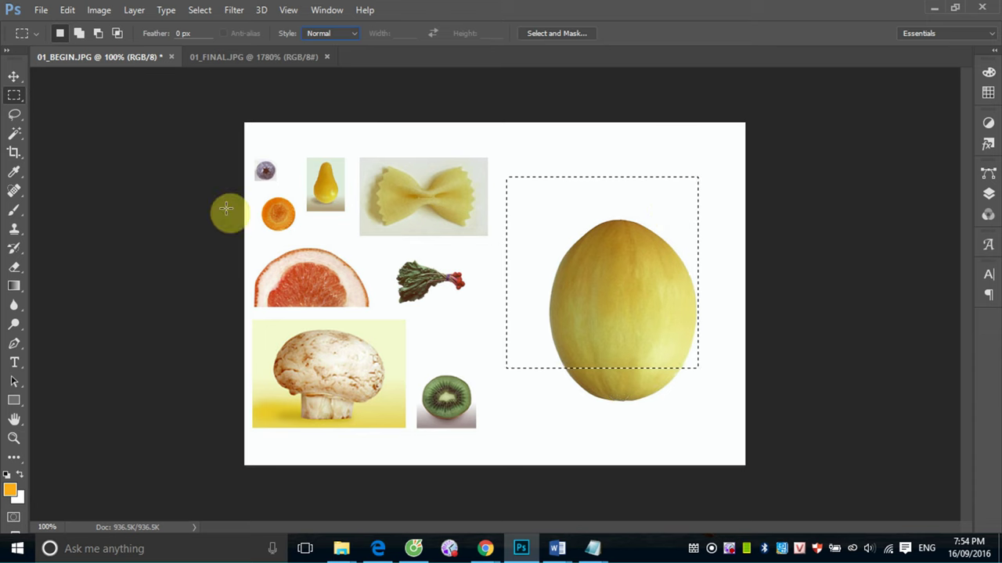
right_click(14, 95)
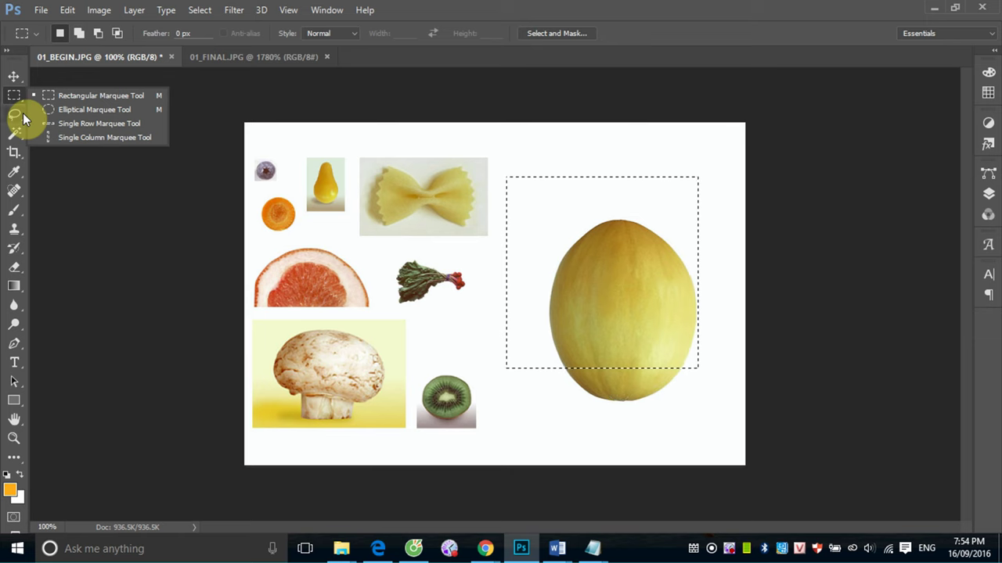
Switch to the Elliptical Marquee, draw a test oval from pasta to melon, deselect it, and reopen the shapes list
left_click(68, 110)
left_click(398, 231)
left_click_drag(324, 181, 621, 358)
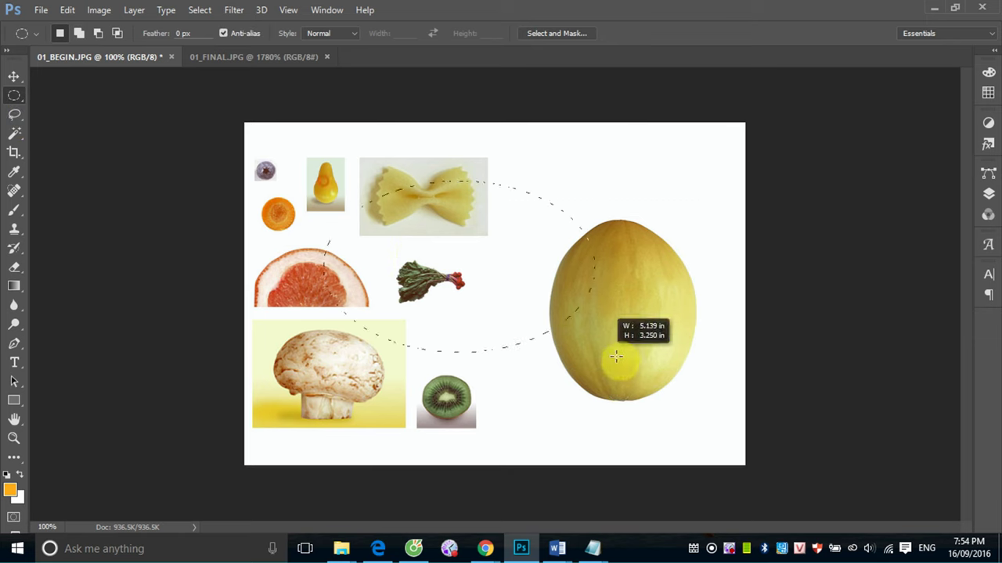
left_click(15, 98)
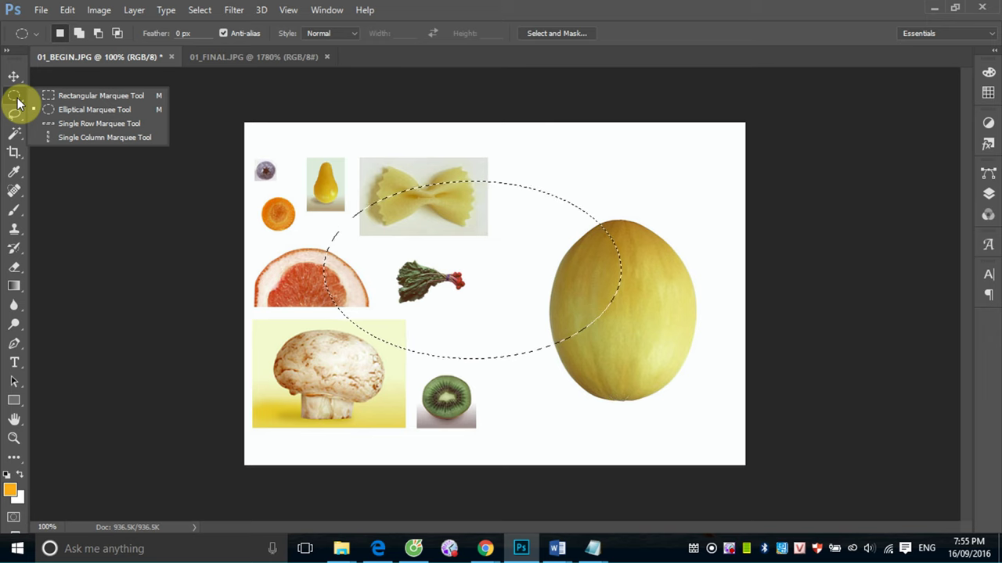
left_click(223, 102)
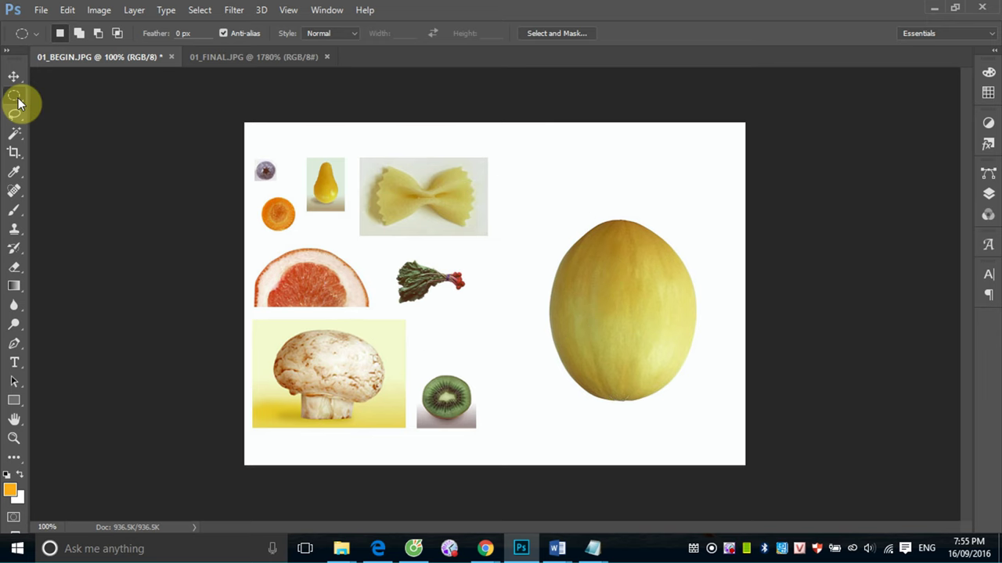
right_click(18, 103)
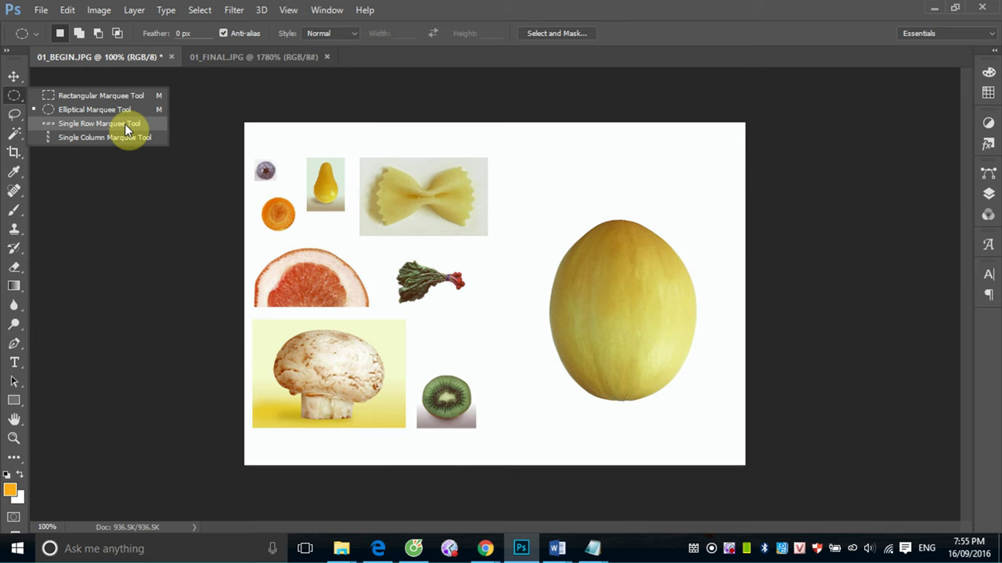
Try the Move tool, return to the Elliptical Marquee, then cycle to the Rectangular Marquee with Shift+M
left_click(14, 77)
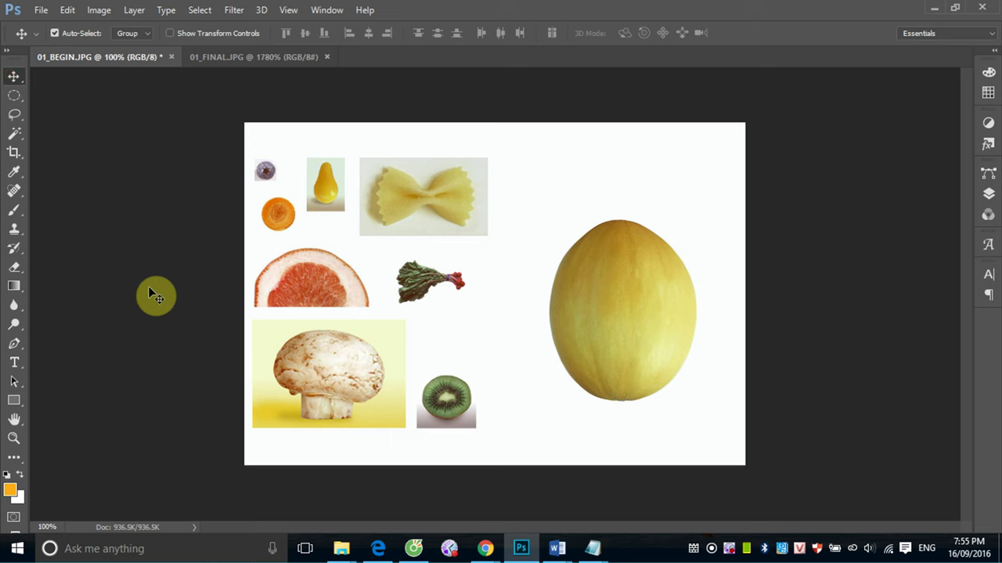
key("m")
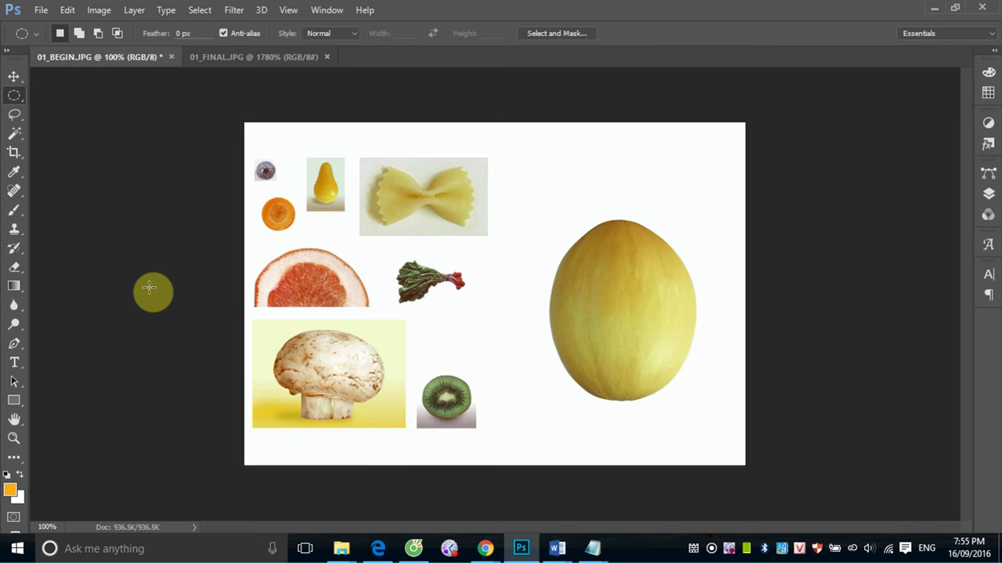
right_click(14, 96)
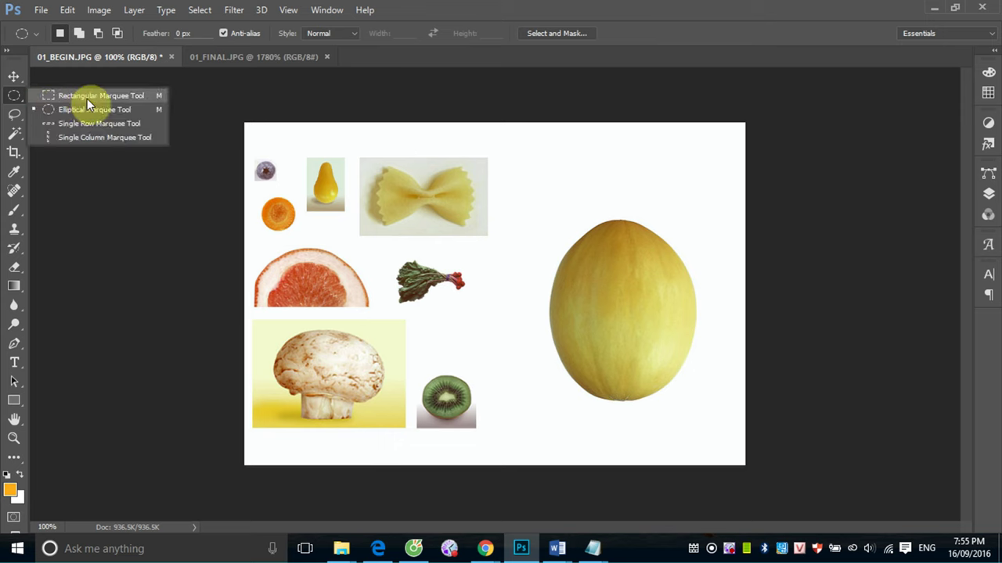
left_click(440, 14)
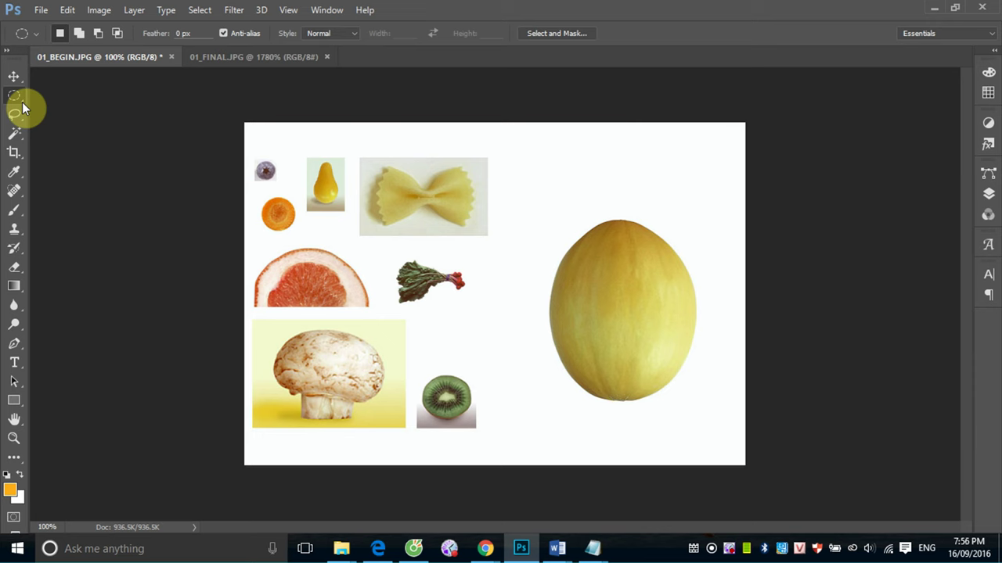
key("shift+m")
key("shift+m")
left_click_drag(14, 94, 51, 95)
left_click(51, 95)
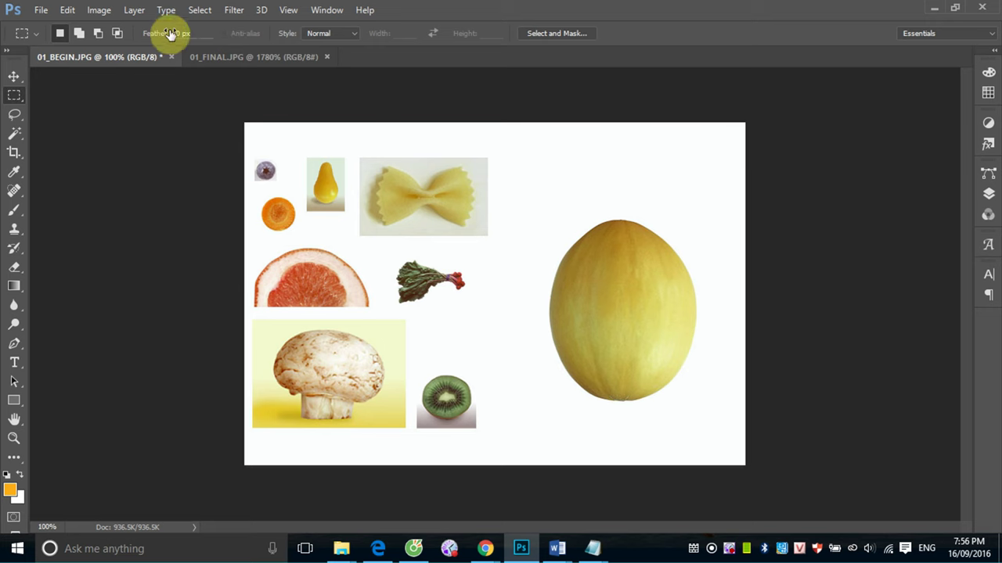
left_click_drag(19, 97, 49, 109)
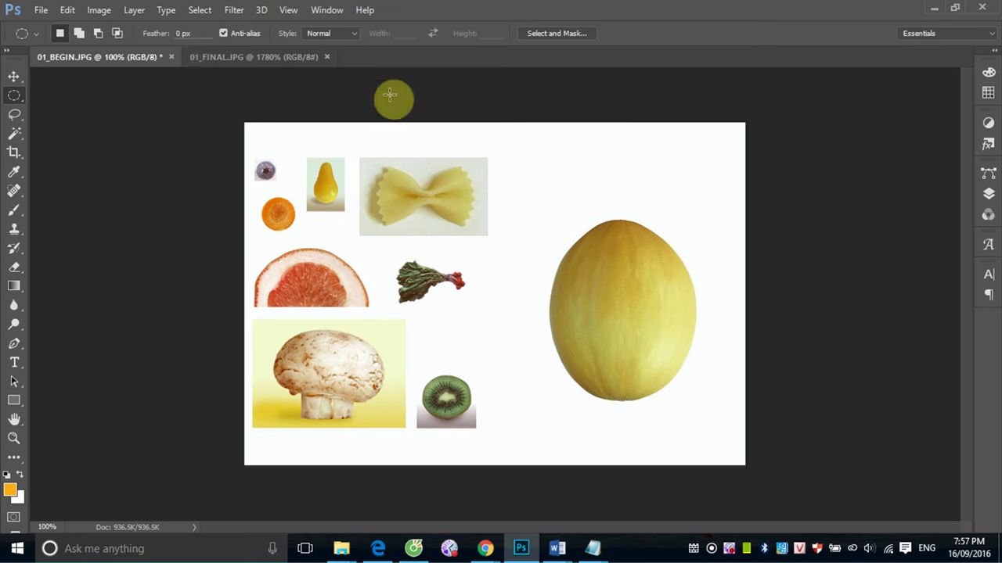
Zoom to 223% and set the Elliptical Marquee to Fixed Size 100 × 100 px with Anti-alias off
key("z")
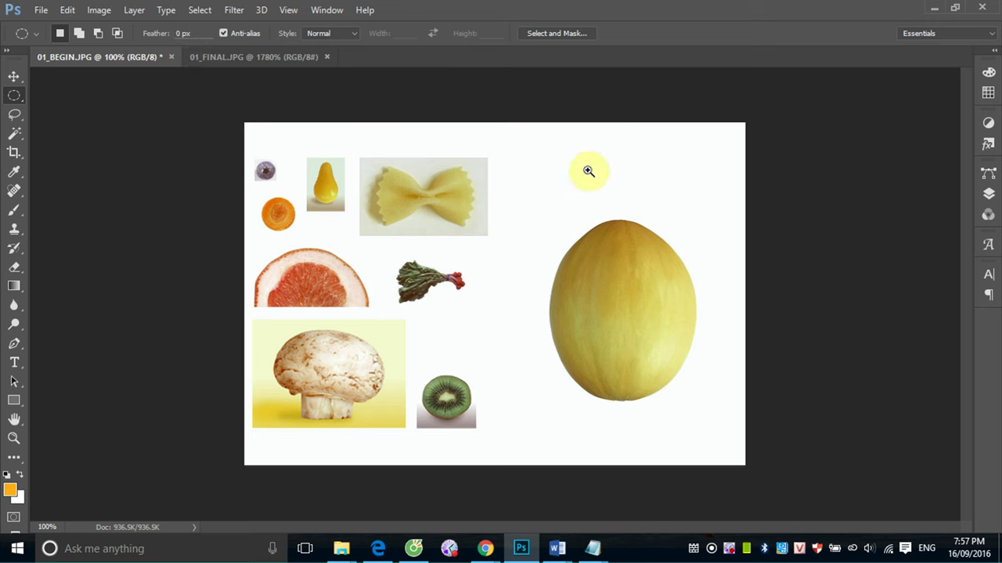
left_click(622, 276)
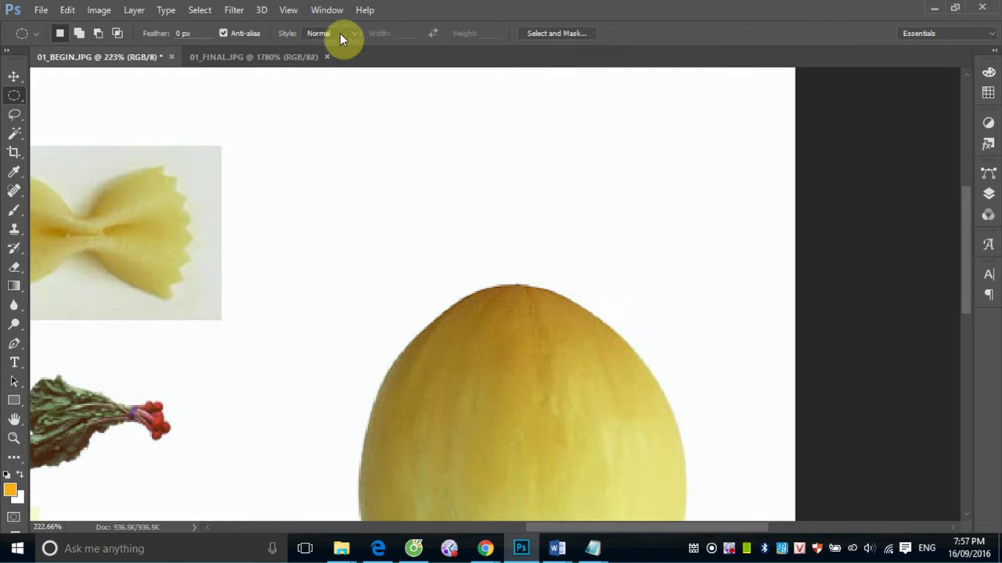
left_click(224, 33)
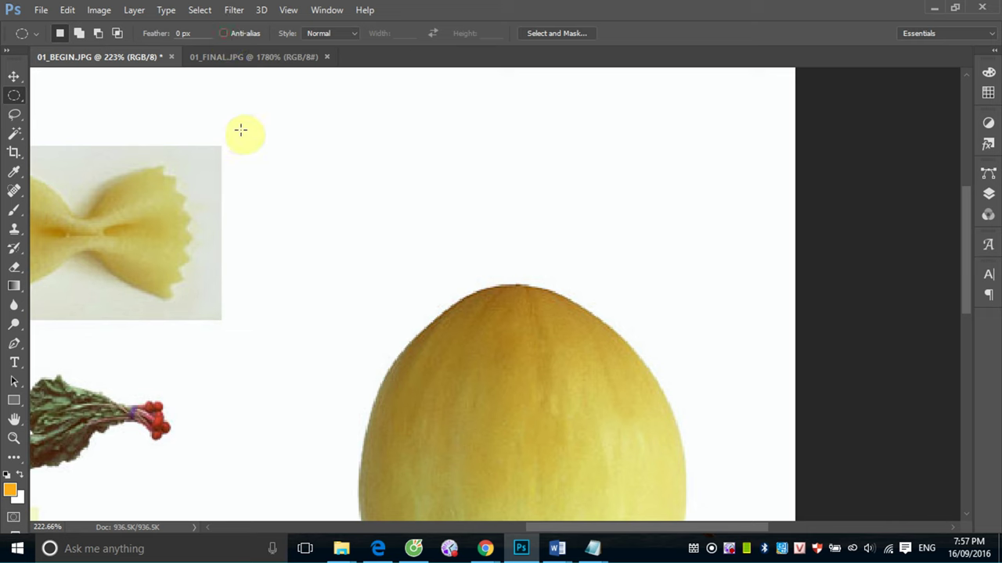
left_click(355, 34)
left_click(332, 63)
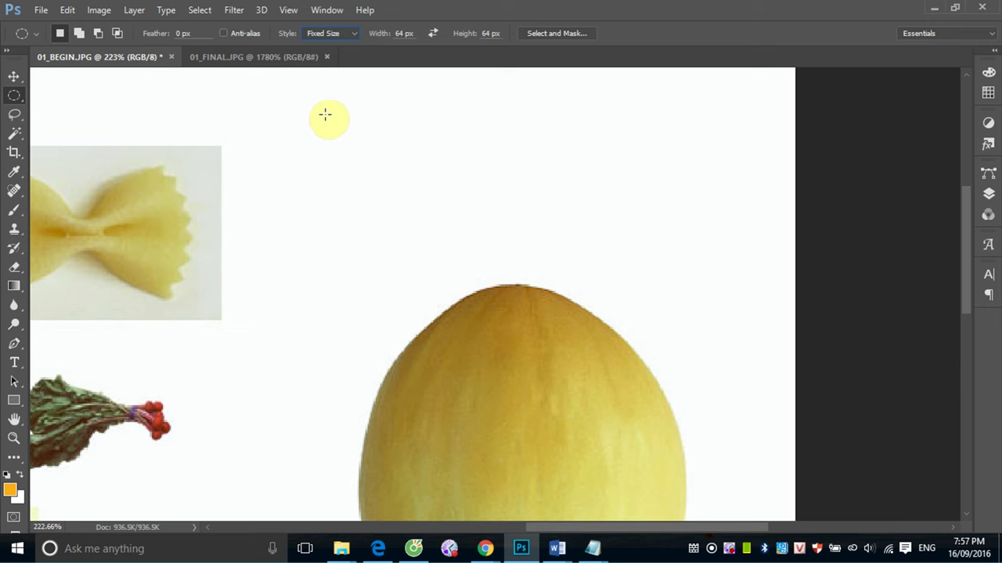
double_click(399, 33)
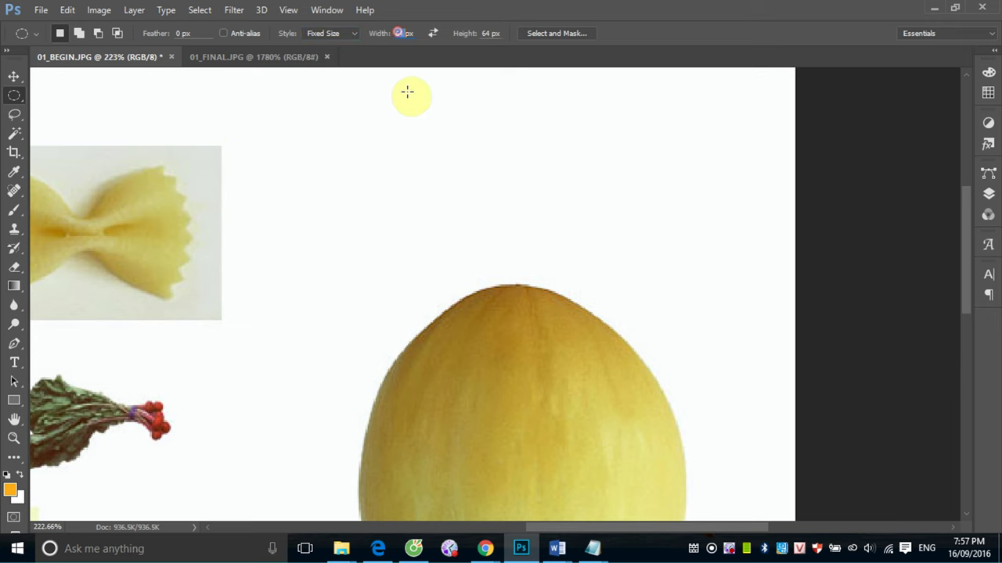
type("100")
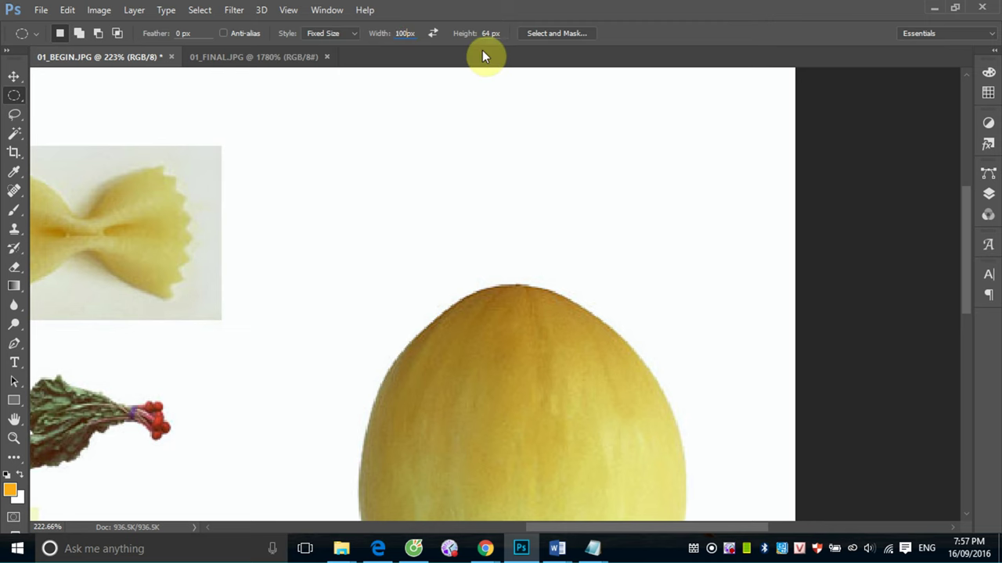
double_click(490, 33)
type("100")
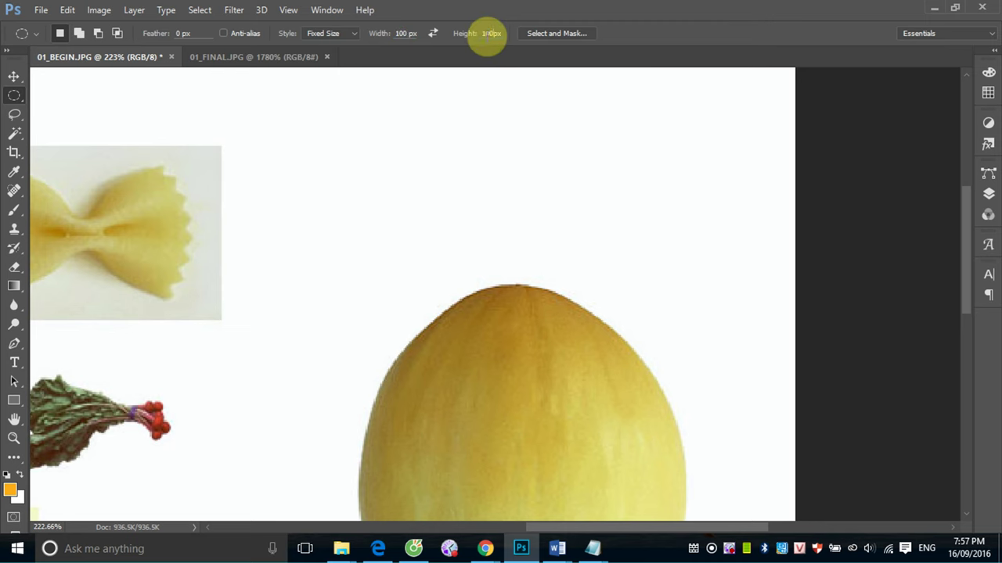
Place a 100 px circle selection above the melon, zoom into its jagged edge, then back to 300%
left_click(297, 139)
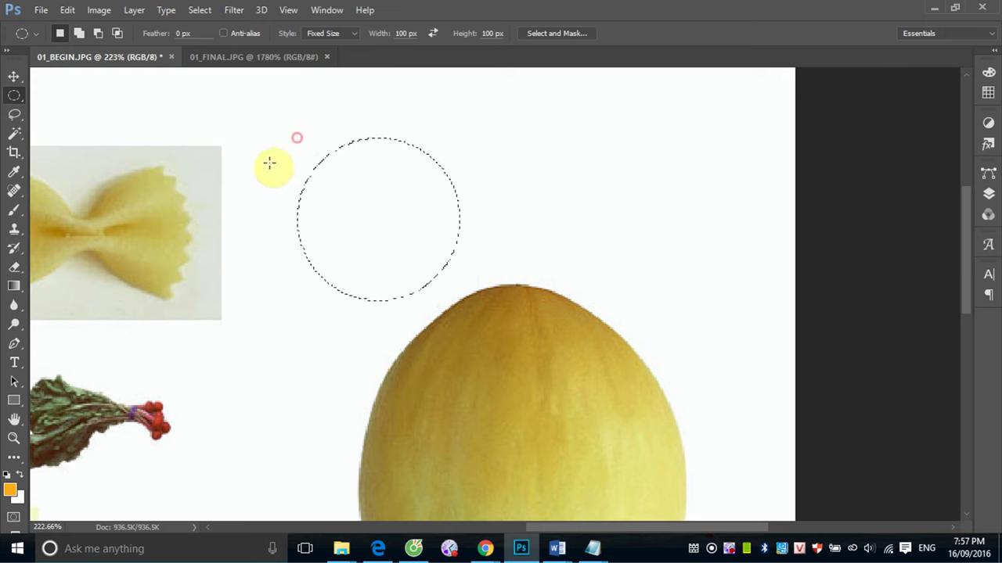
left_click_drag(403, 217, 366, 192)
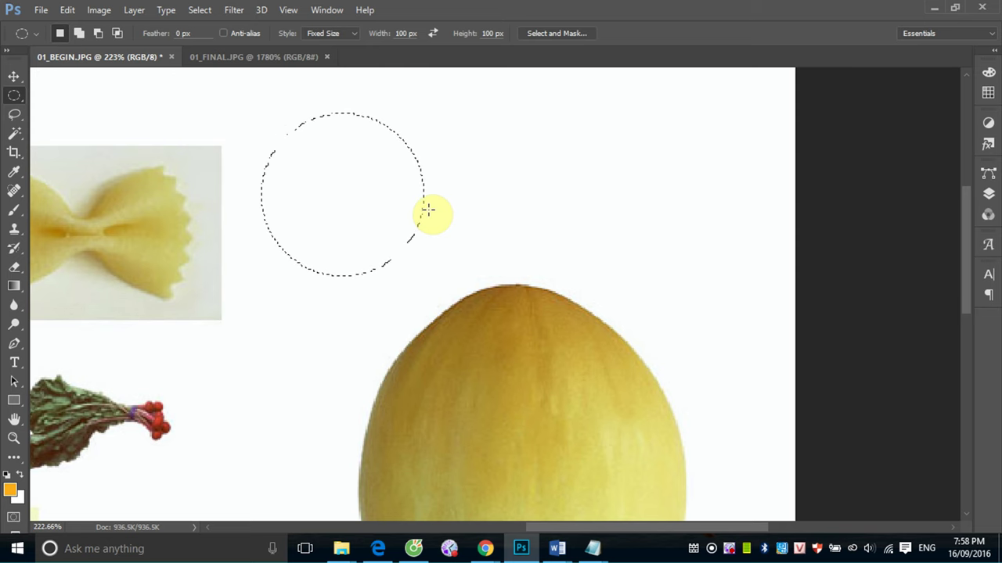
left_click_drag(289, 106, 324, 139)
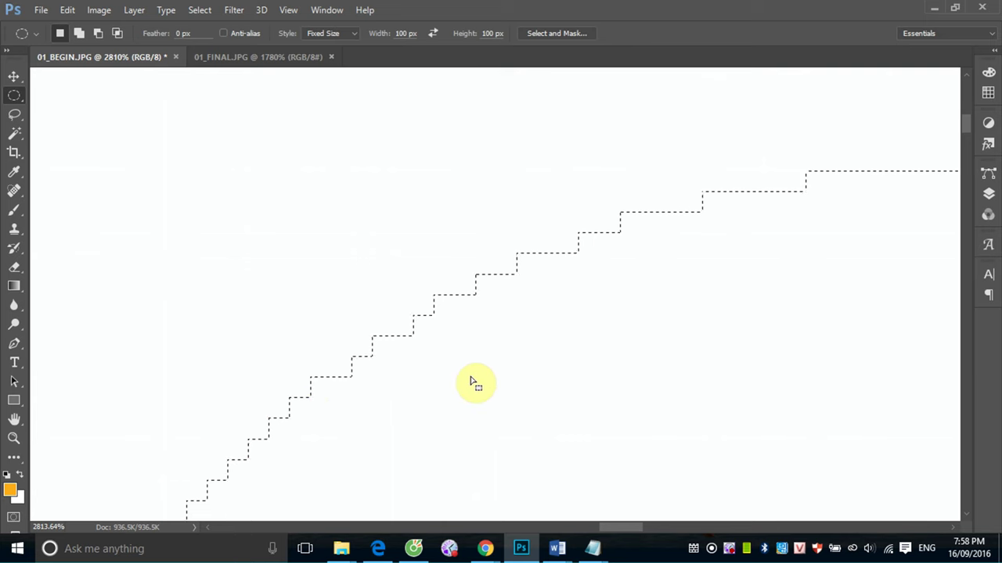
scroll(466, 382, "down", 2)
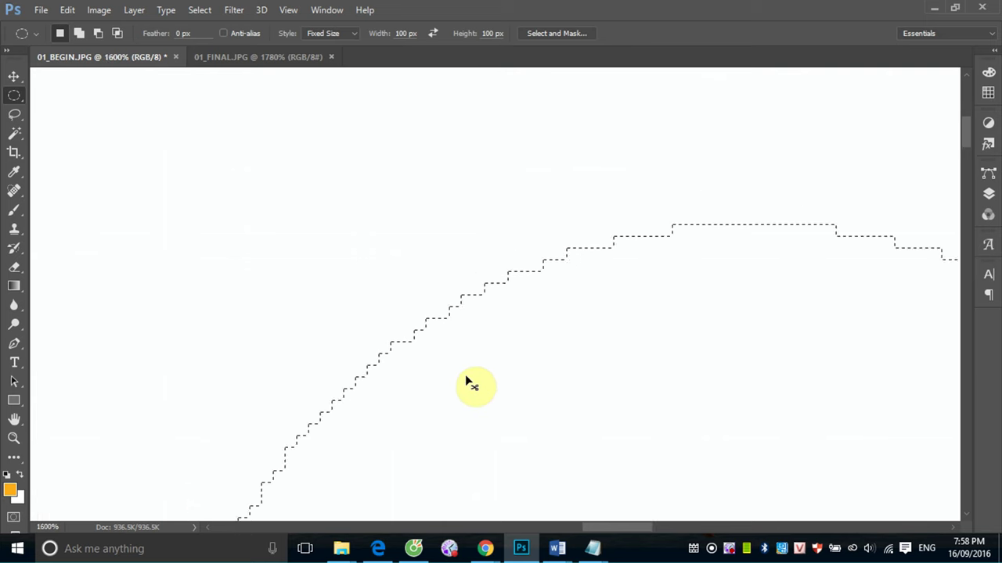
scroll(466, 382, "down", 2)
scroll(466, 382, "down", 2)
scroll(465, 382, "down", 2)
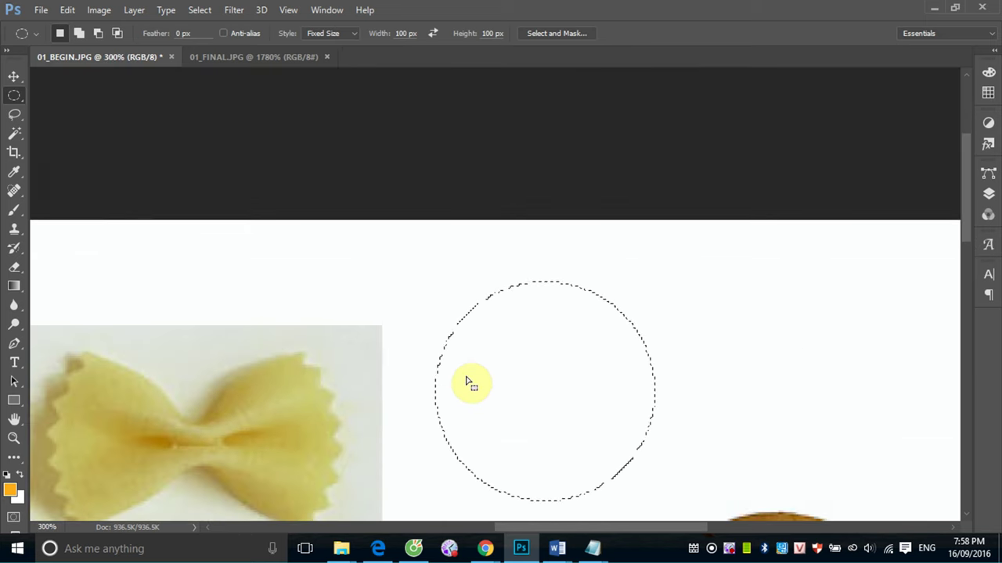
Turn Anti-alias back on and switch the marquee to Add to selection mode
left_click_drag(556, 381, 462, 303)
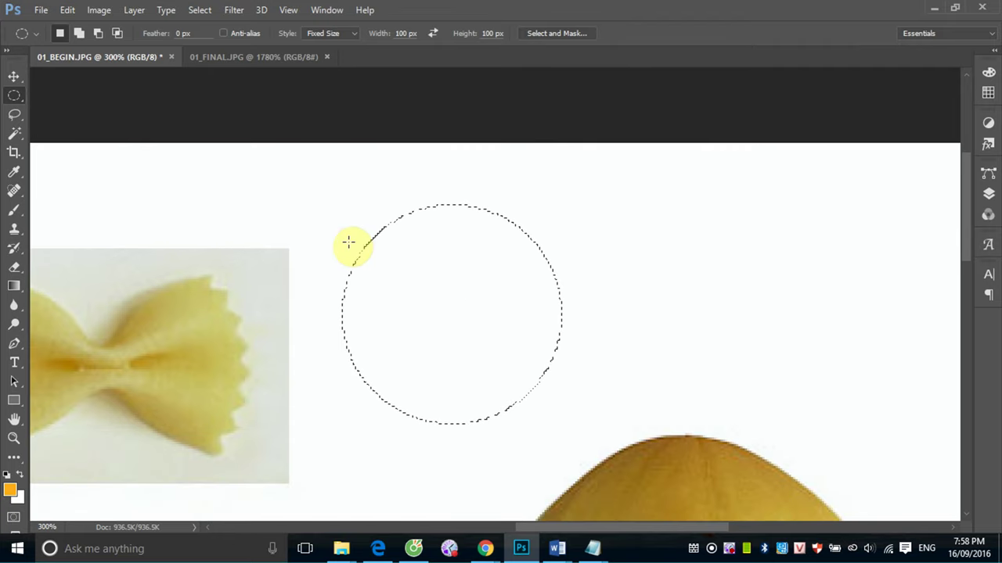
left_click(224, 34)
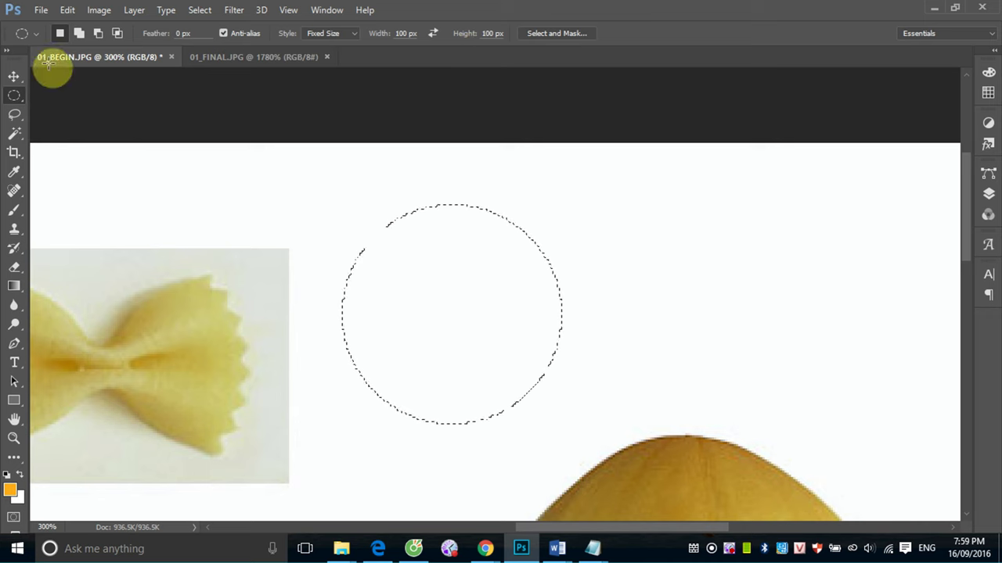
left_click(79, 35)
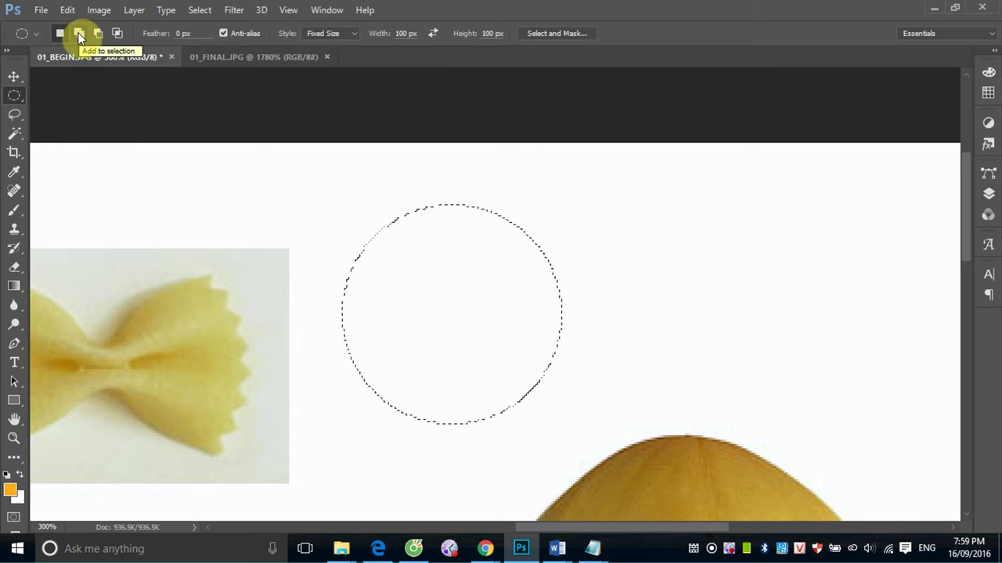
Add a second 100 px circle right of the first and fill both with green via Edit > Fill
left_click(613, 191)
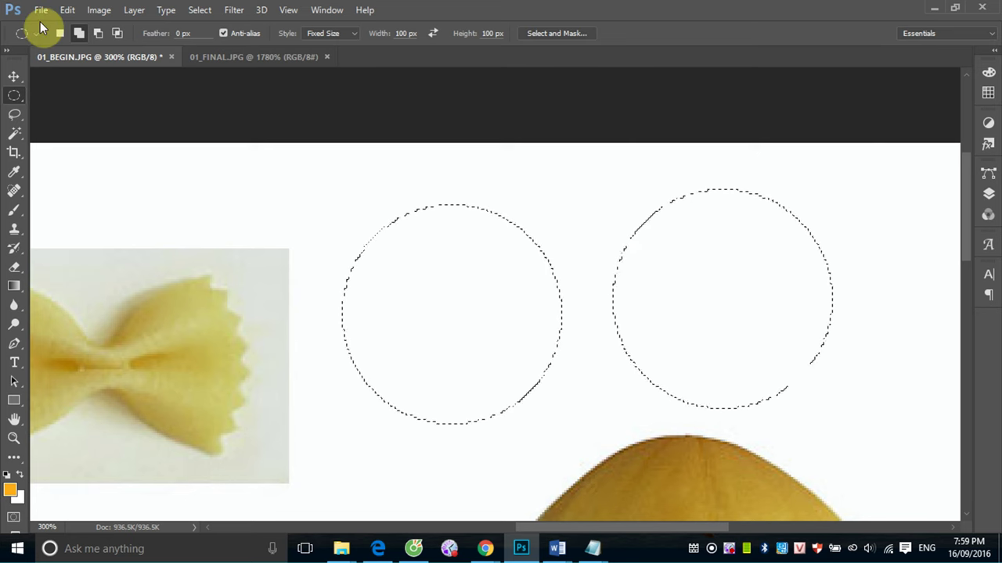
left_click(66, 11)
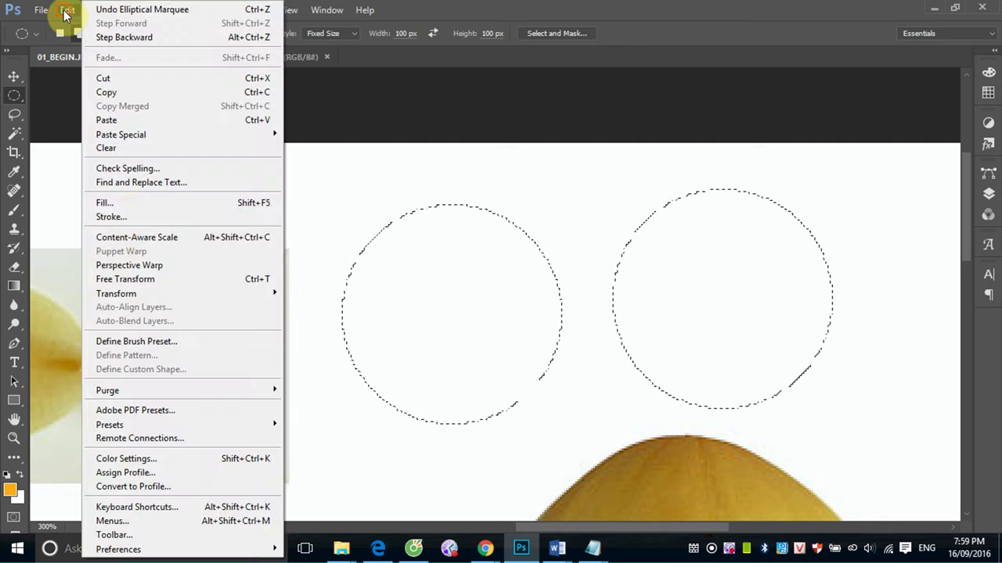
left_click(104, 203)
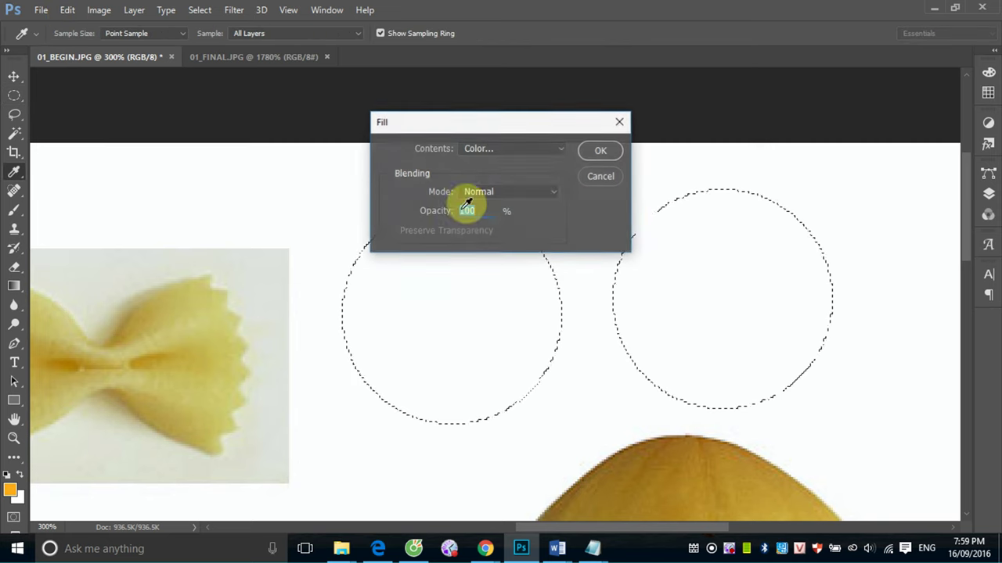
left_click(588, 149)
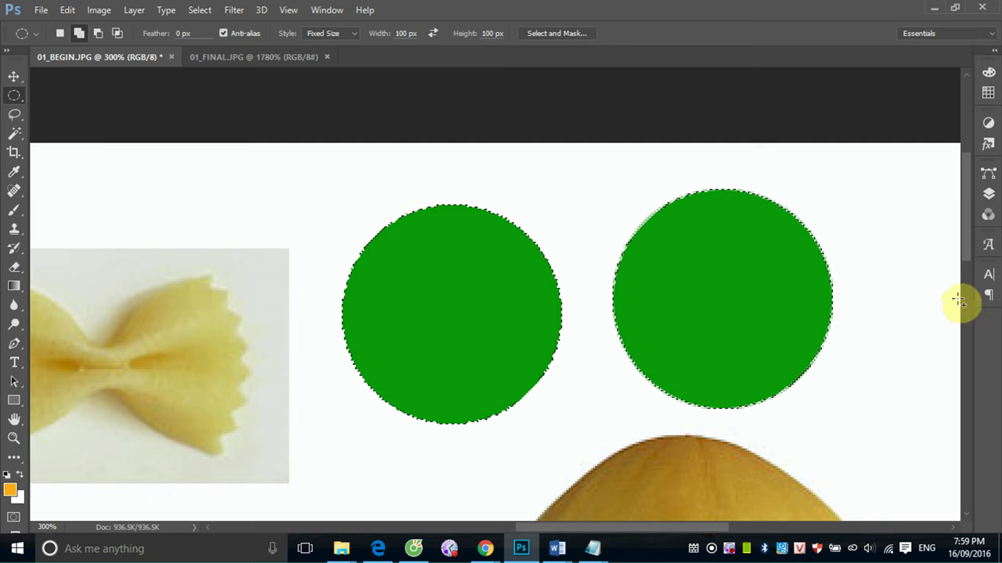
Zoom to 1240% and pan around the left circle's jagged, aliased pixel edges
left_click(528, 247)
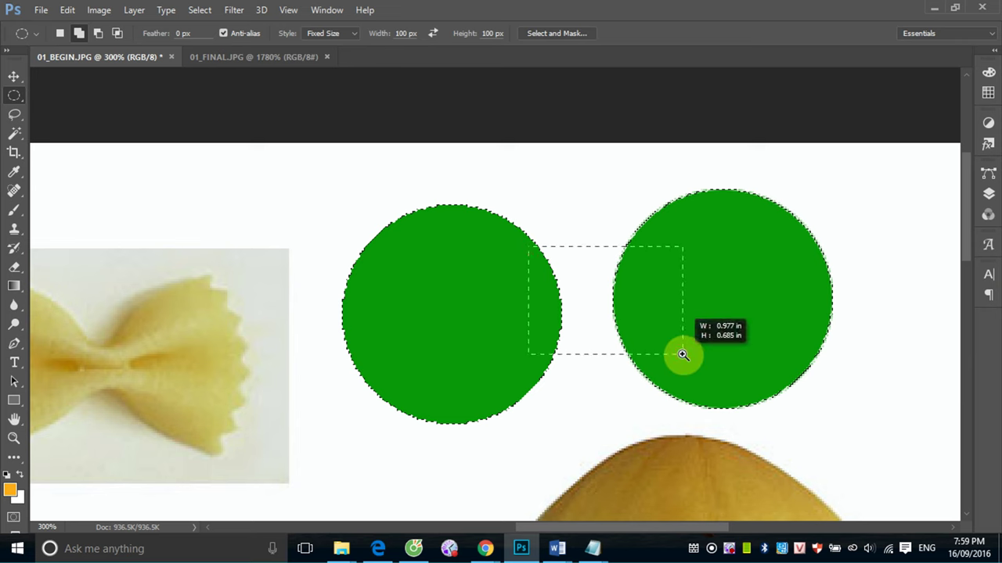
left_click_drag(631, 324, 682, 353)
mouse_move(273, 226)
left_mouse_down()
mouse_move(418, 336)
mouse_move(604, 431)
mouse_move(717, 379)
left_mouse_up()
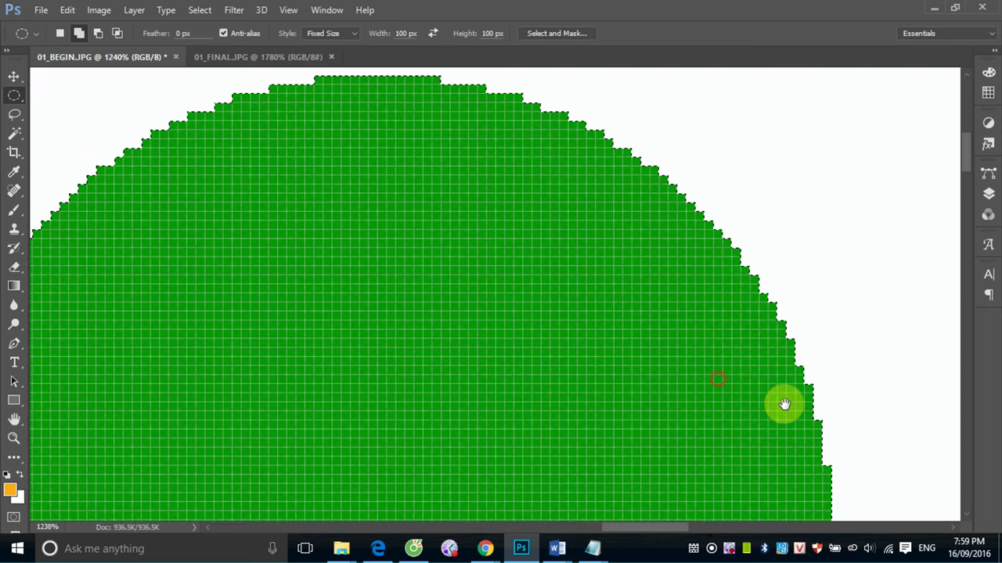
mouse_move(806, 418)
left_mouse_down()
mouse_move(650, 331)
mouse_move(673, 233)
mouse_move(649, 415)
mouse_move(781, 337)
left_mouse_up()
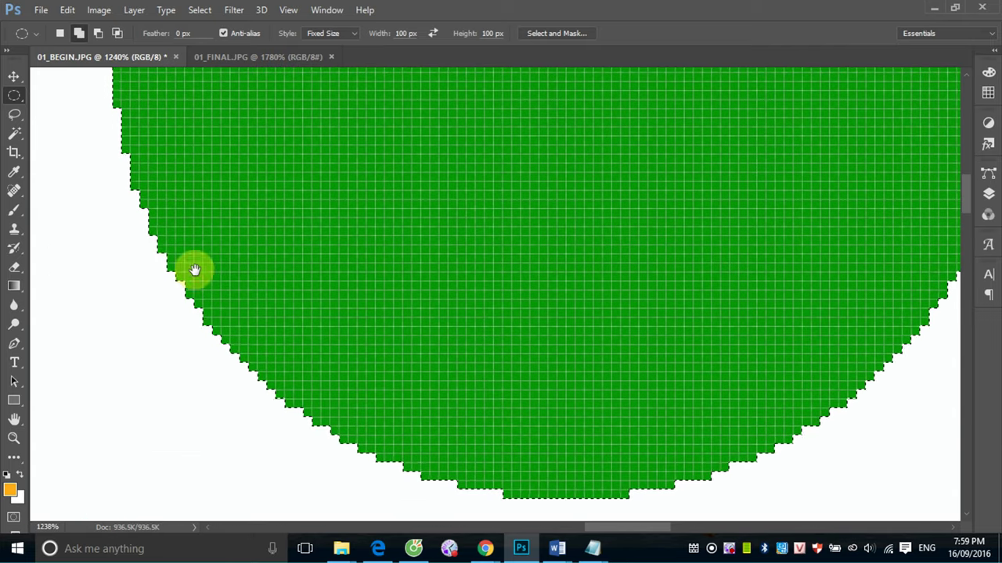
mouse_move(196, 268)
left_mouse_down()
mouse_move(253, 418)
mouse_move(359, 157)
mouse_move(233, 420)
left_mouse_up()
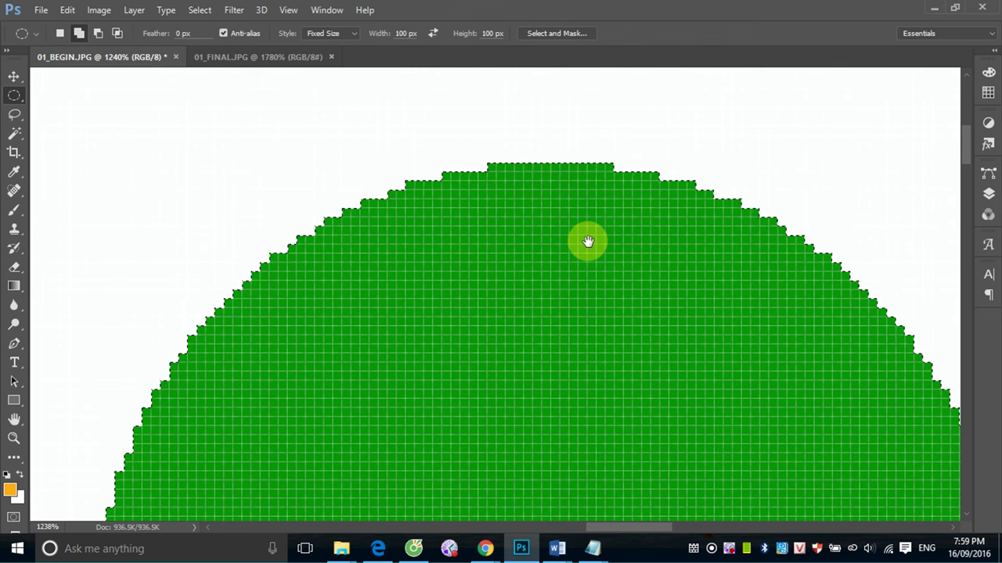
left_click_drag(807, 281, 136, 206)
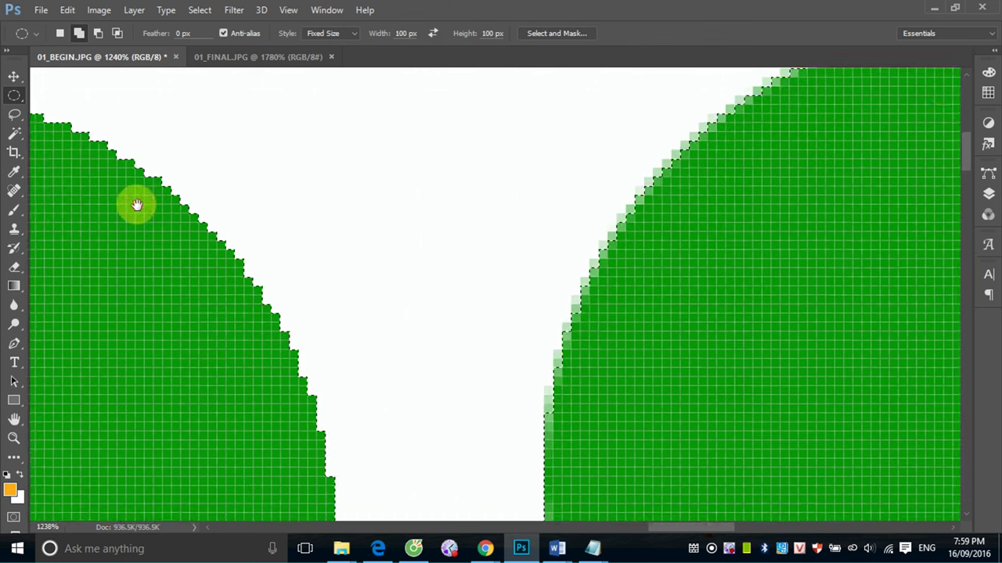
Pan to the anti-aliased circle's smooth left edge and top arc, then zoom out to 600%
left_click_drag(615, 394, 485, 242)
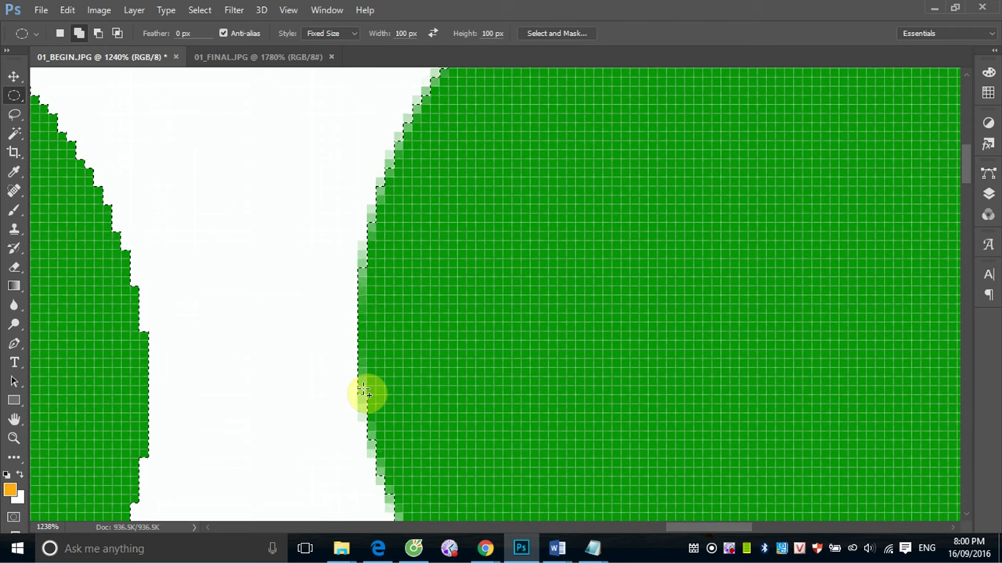
left_click_drag(487, 266, 394, 431)
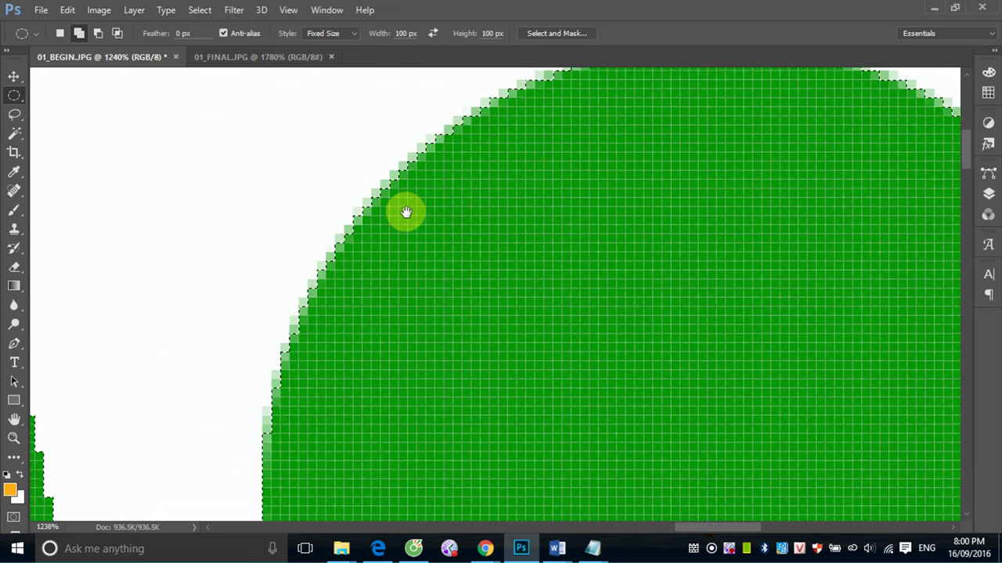
left_click_drag(389, 197, 346, 284)
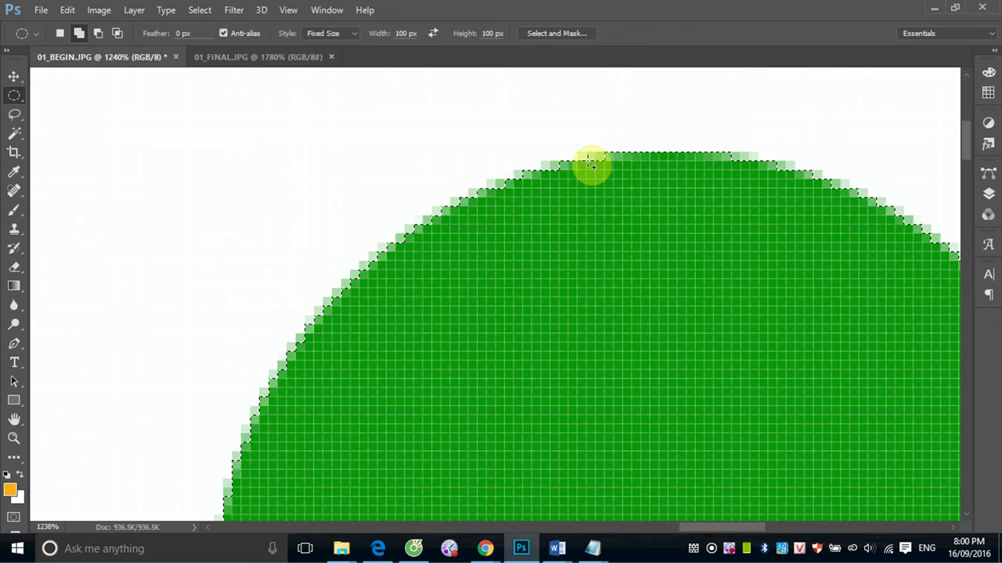
key("ctrl+minus")
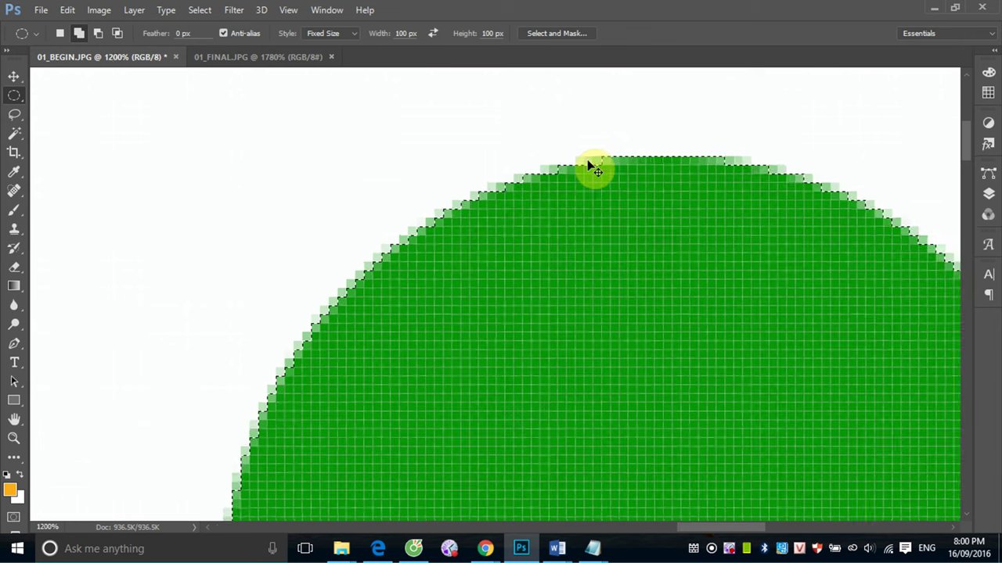
key("ctrl+minus")
key("ctrl+minus")
key("ctrl+minus")
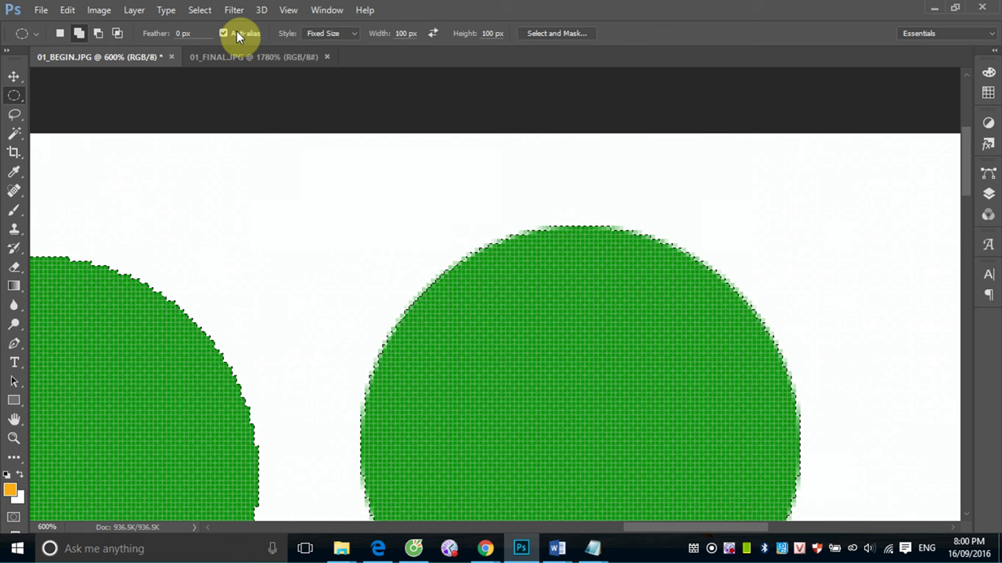
Deselect both green circles and zoom out to 100% to see the whole food-photo canvas
left_click_drag(470, 358, 538, 291)
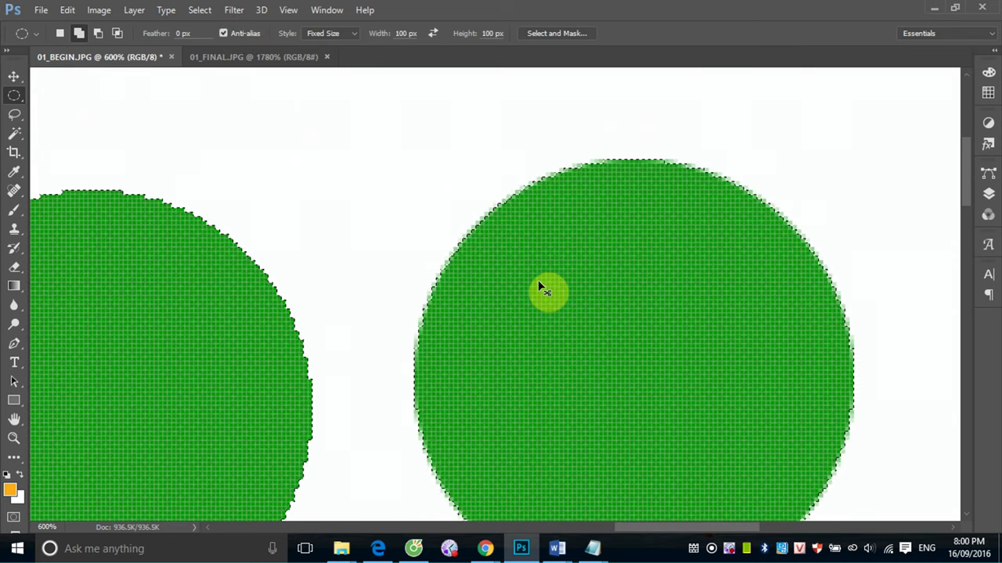
key("ctrl+d")
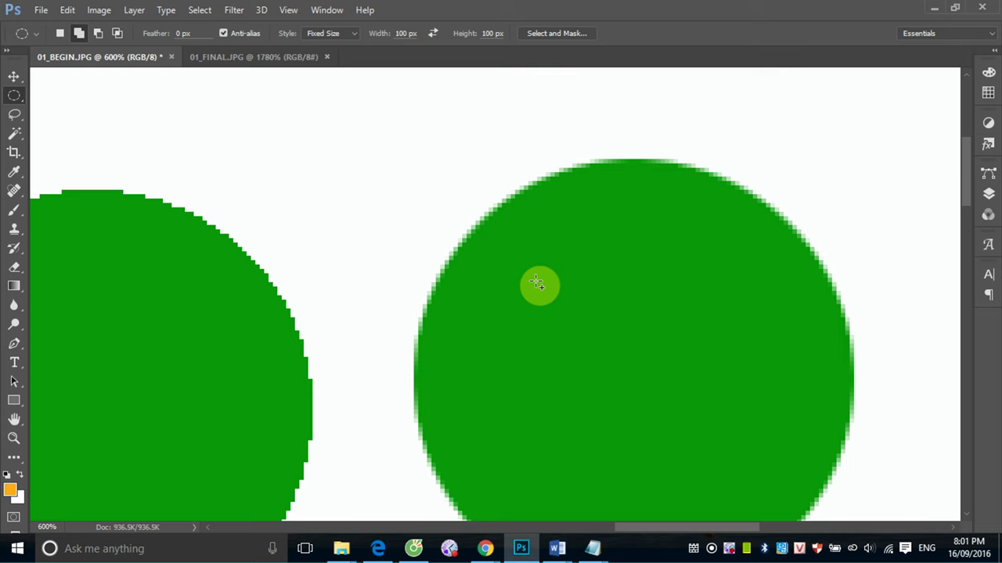
scroll(537, 283, "down", 1)
scroll(537, 283, "down", 1)
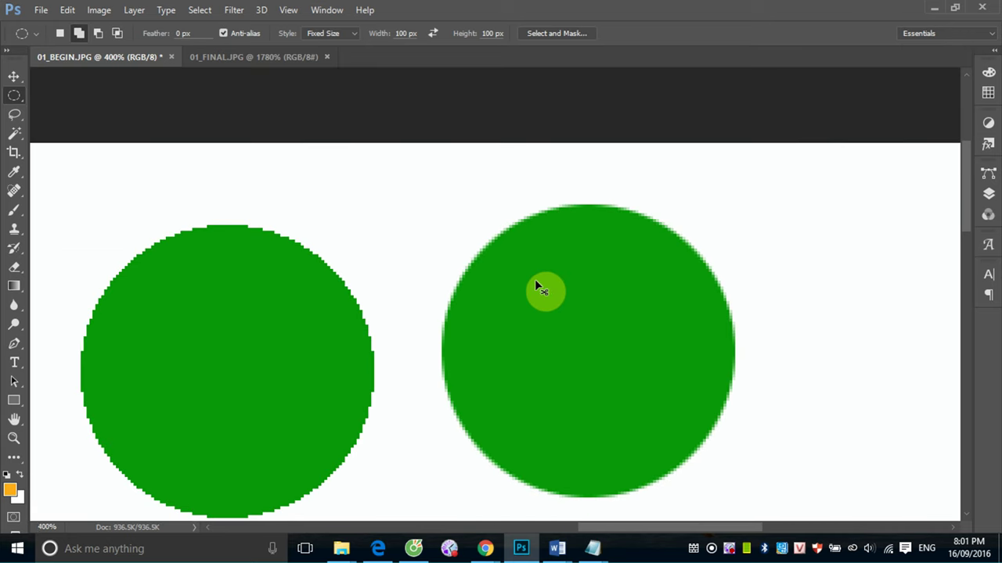
scroll(537, 284, "down", 1)
scroll(537, 283, "down", 2)
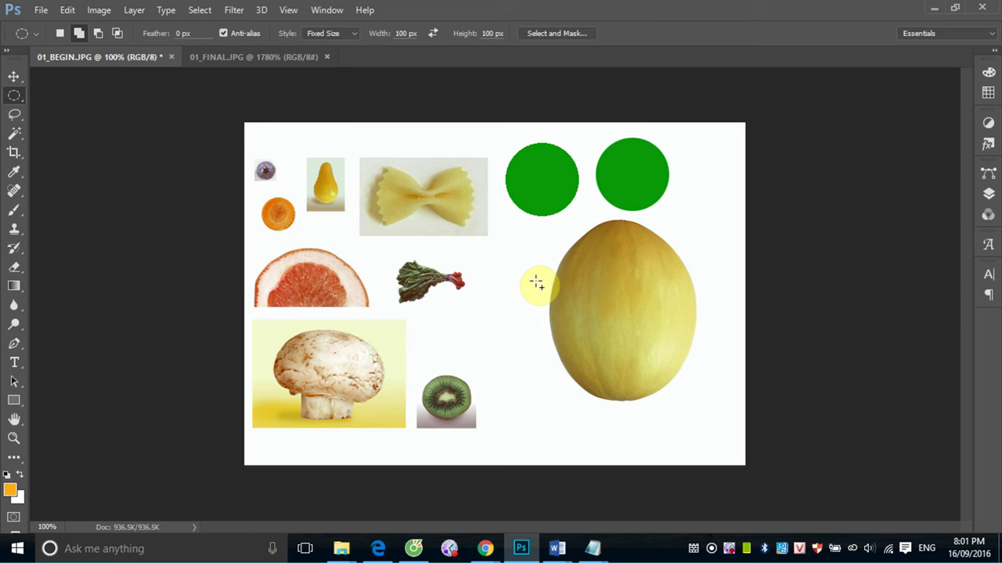
Choose the Single Row Marquee and select a one-pixel row across the canvas at the grapefruit's top
left_click(11, 95)
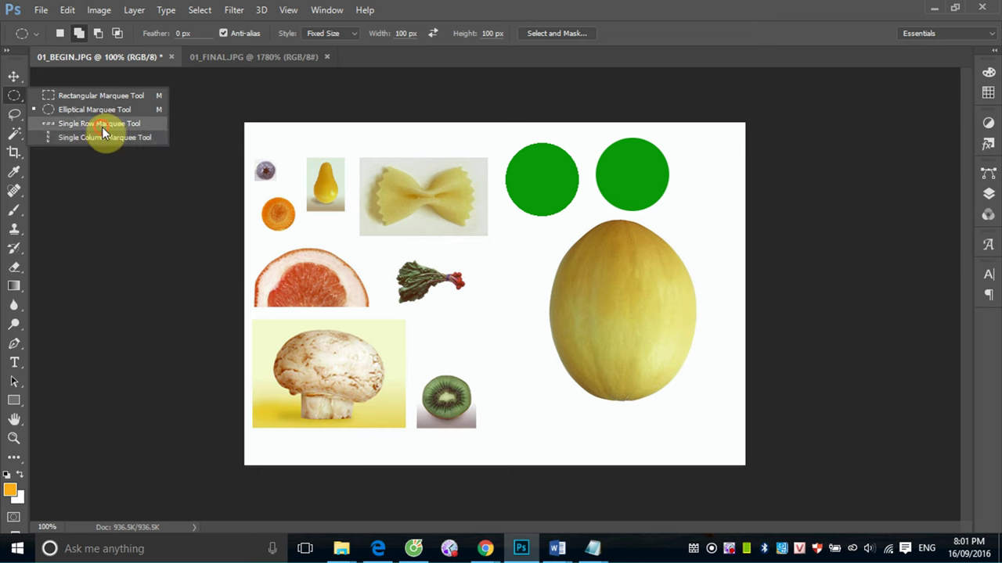
left_click(101, 127)
left_click(506, 263)
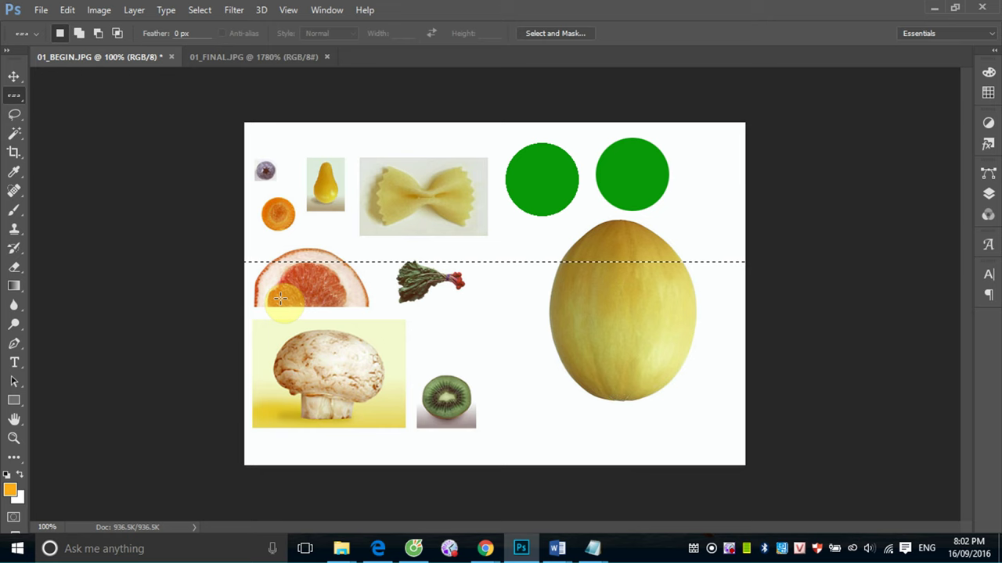
Choose the Single Column Marquee, select a one-pixel column beside the left circle, and zoom in on it
left_click(13, 94)
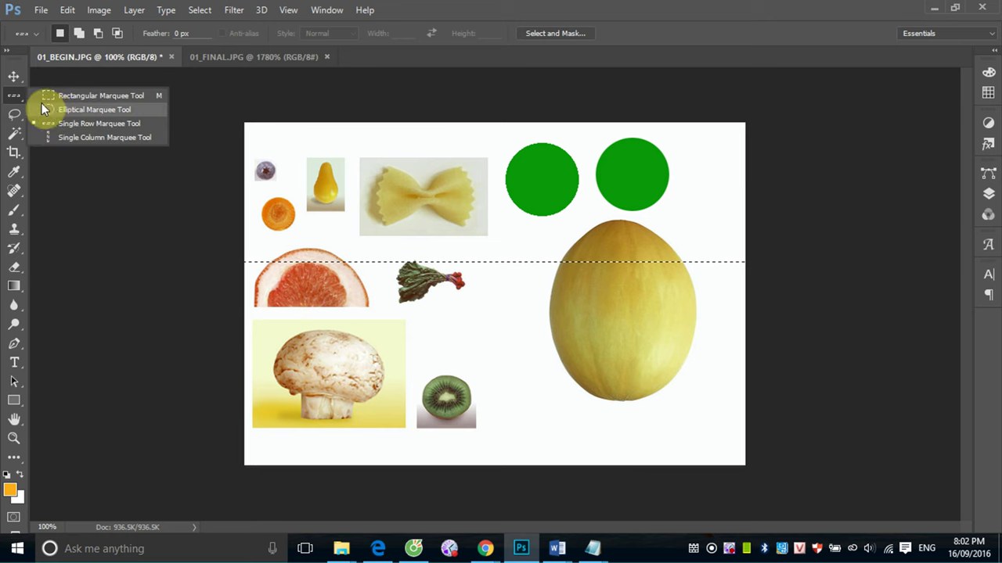
left_click(64, 133)
left_click(511, 310)
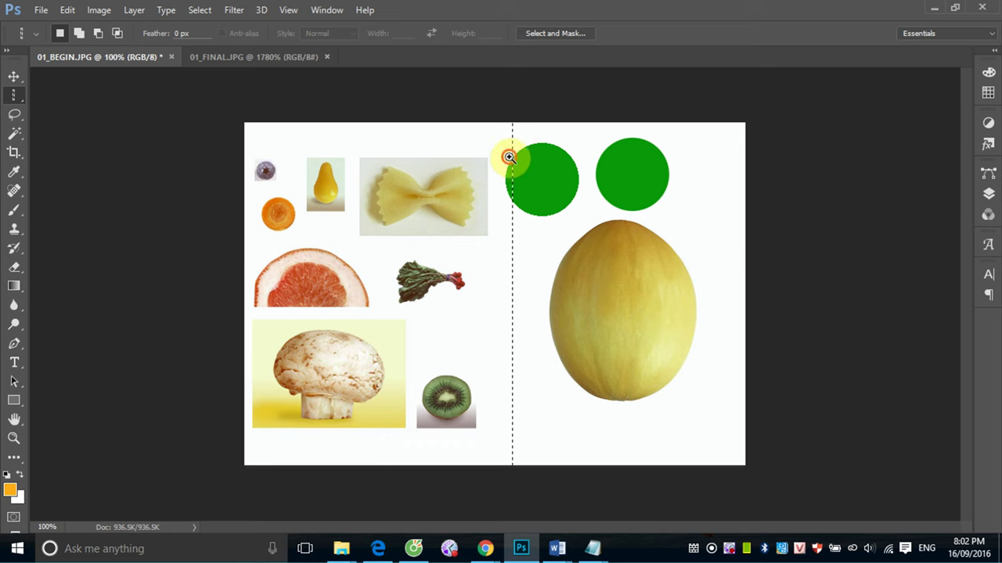
left_click_drag(510, 157, 527, 185)
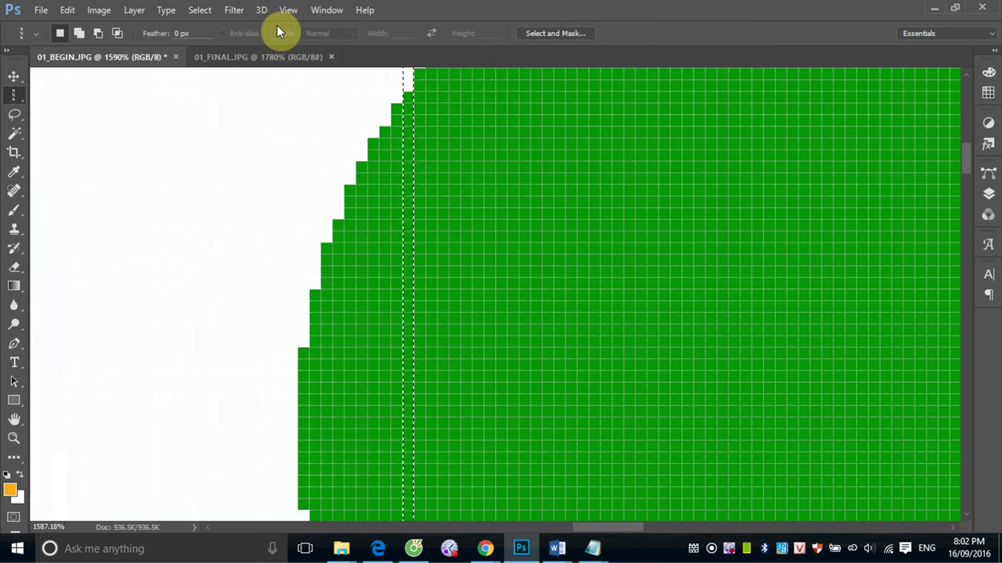
Add adjacent pixel columns into one narrow band, return to New Selection mode, and zoom out to 400%
left_click(78, 33)
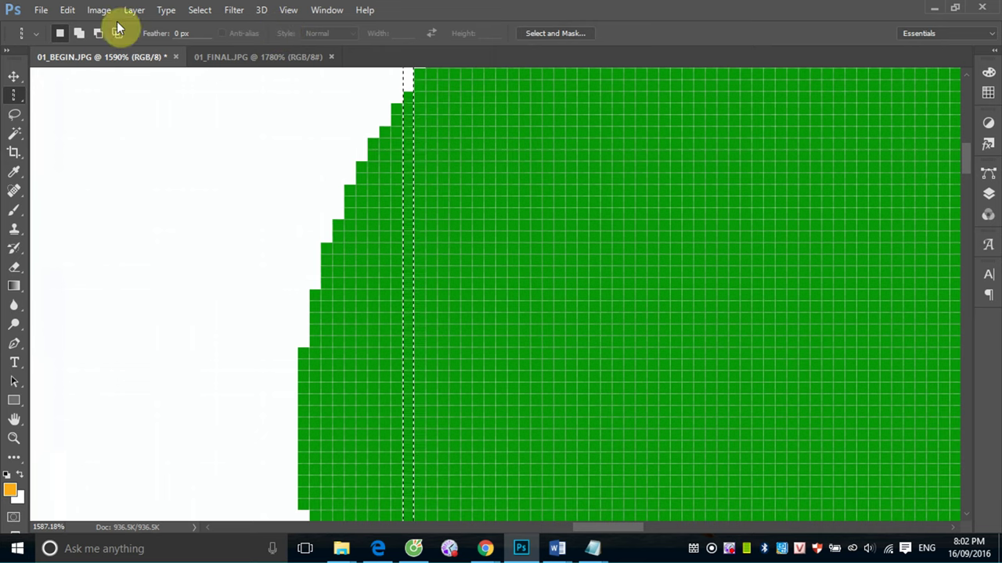
left_click(432, 222)
left_click(453, 223)
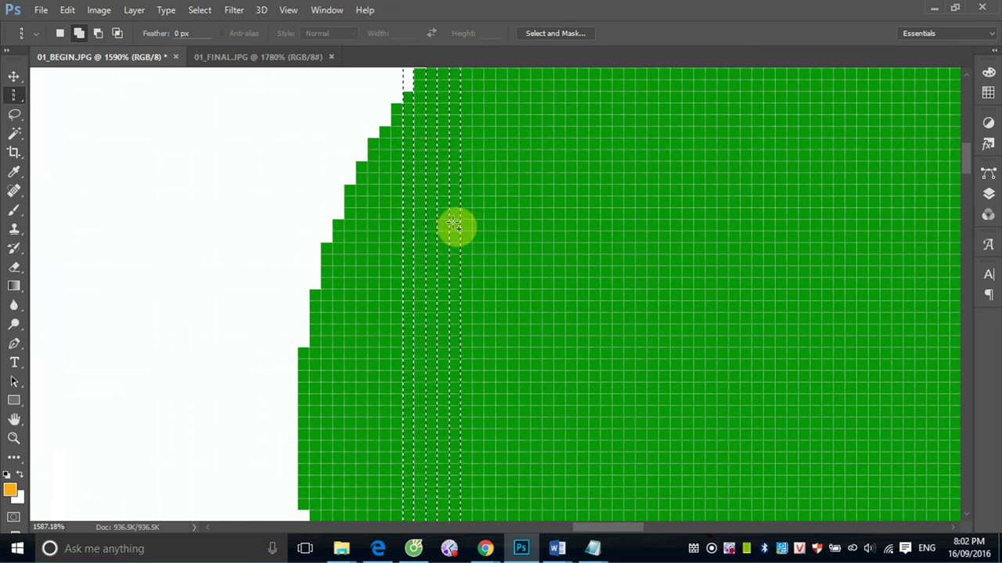
left_click(444, 224)
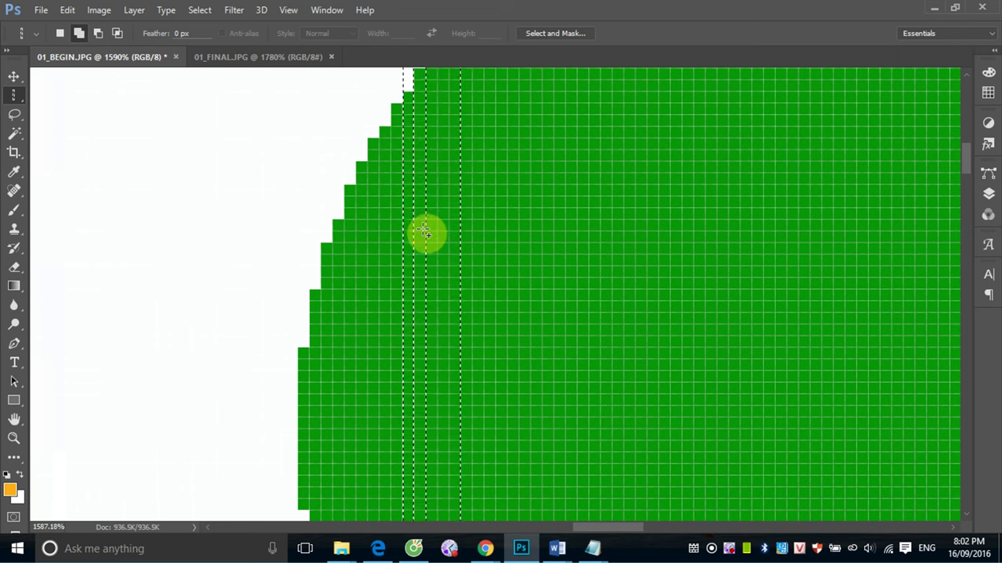
left_click(425, 232)
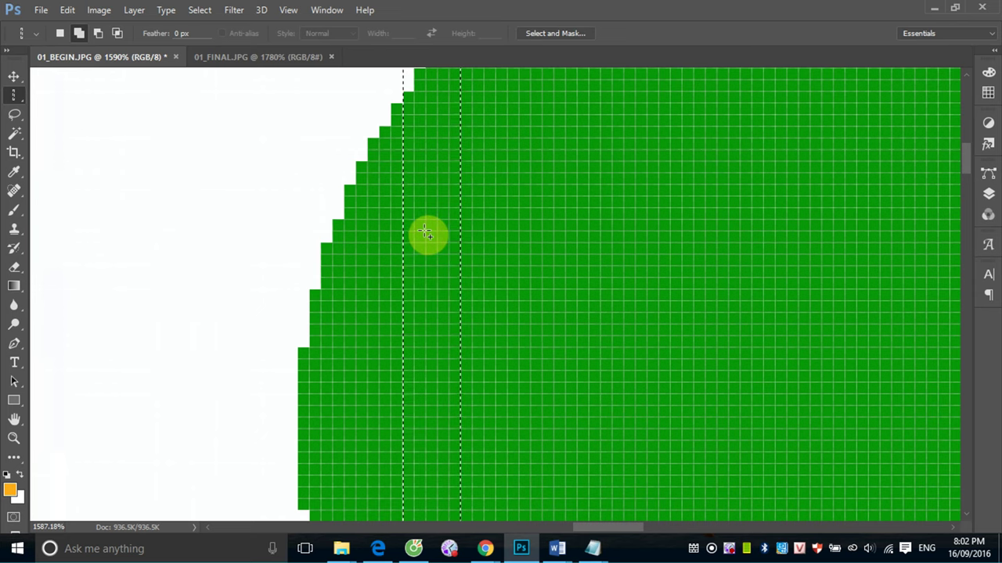
key("shift")
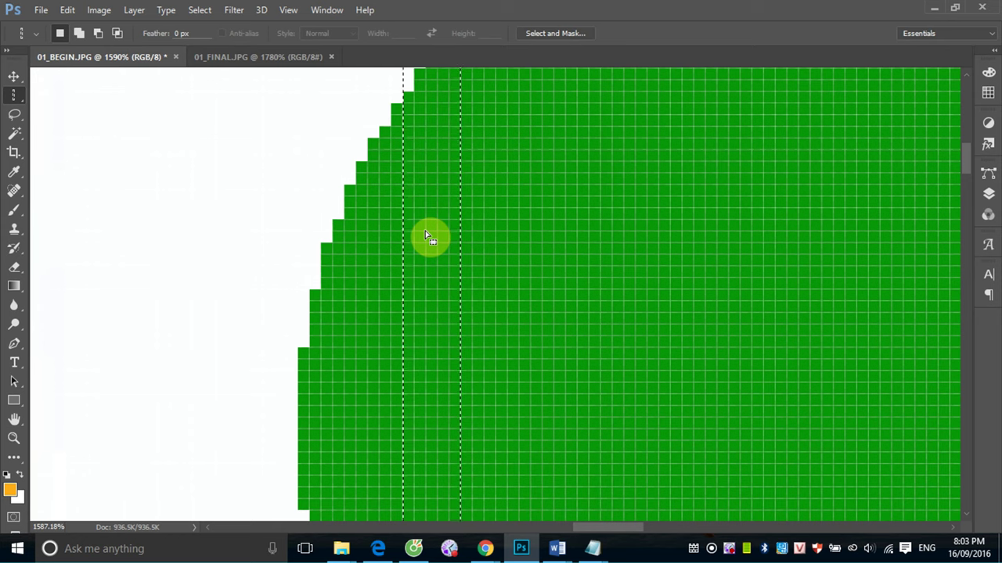
key("ctrl+minus")
key("ctrl+minus")
key("ctrl+minus")
key("ctrl+minus")
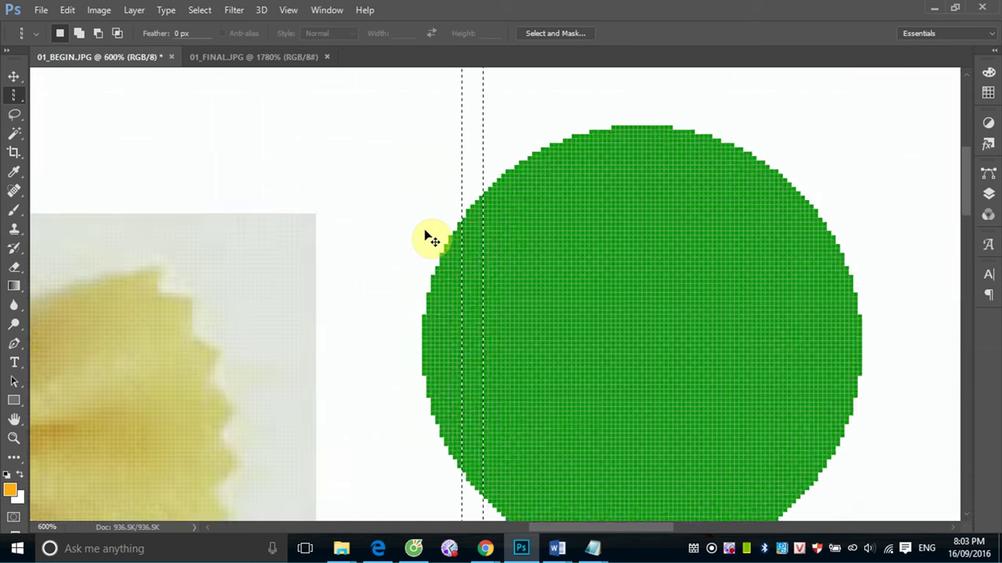
key("ctrl+minus")
key("ctrl+minus")
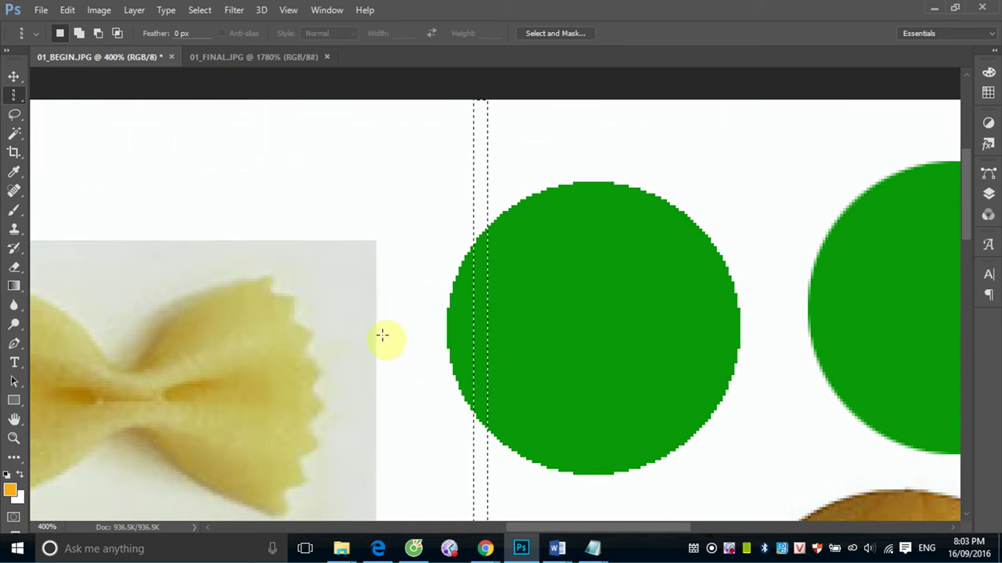